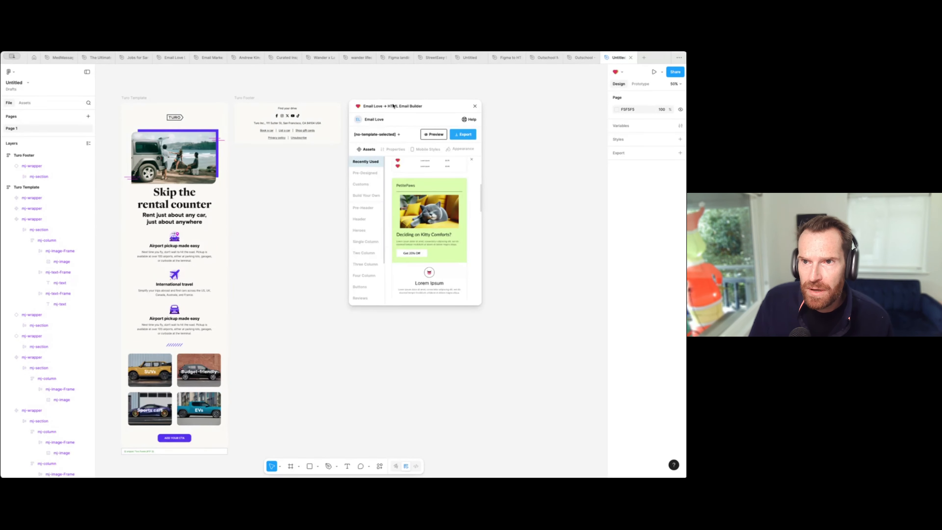
Step: Create a new blank email template frame with the Email Love plugin and place it beside the Turo Footer frame
{"action": "left_click_drag", "start_coordinate": [381, 113], "coordinate": [497, 120]}
{"action": "scroll", "coordinate": [271, 189], "scroll_direction": "right", "scroll_amount": 1}
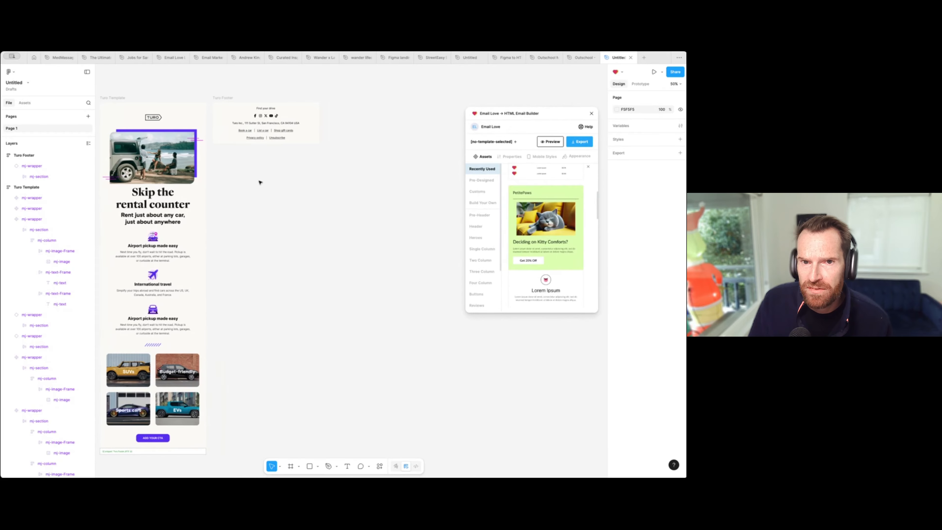
{"action": "scroll", "coordinate": [262, 181], "scroll_direction": "left", "scroll_amount": 1}
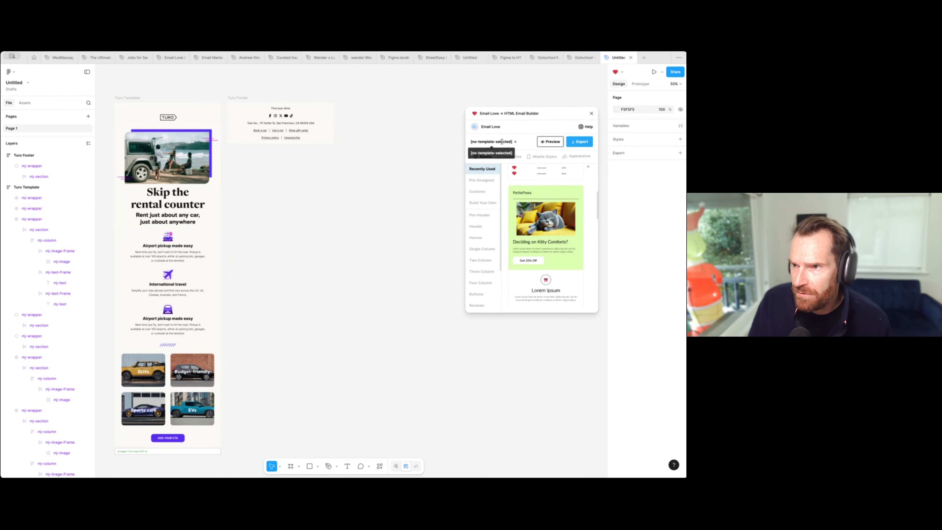
{"action": "left_click", "coordinate": [516, 143]}
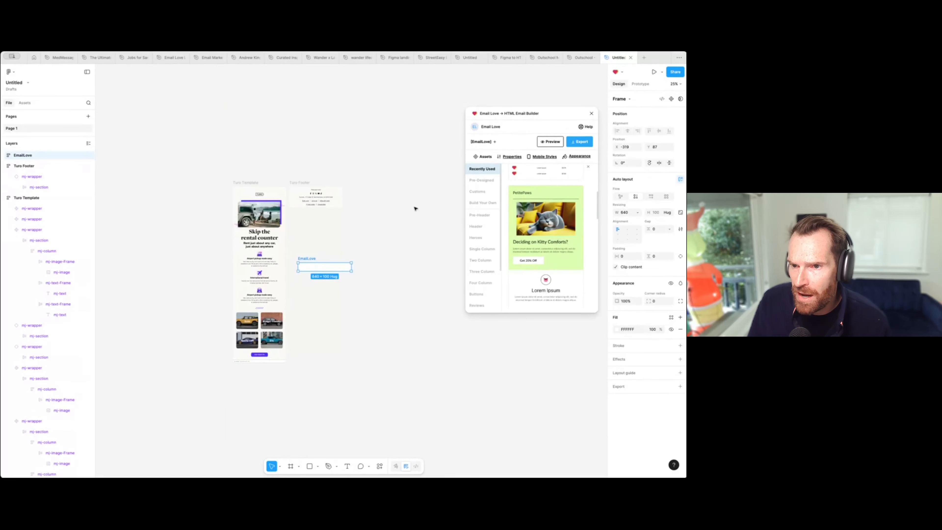
{"action": "left_click_drag", "start_coordinate": [327, 268], "coordinate": [361, 192]}
{"action": "left_click", "coordinate": [355, 220]}
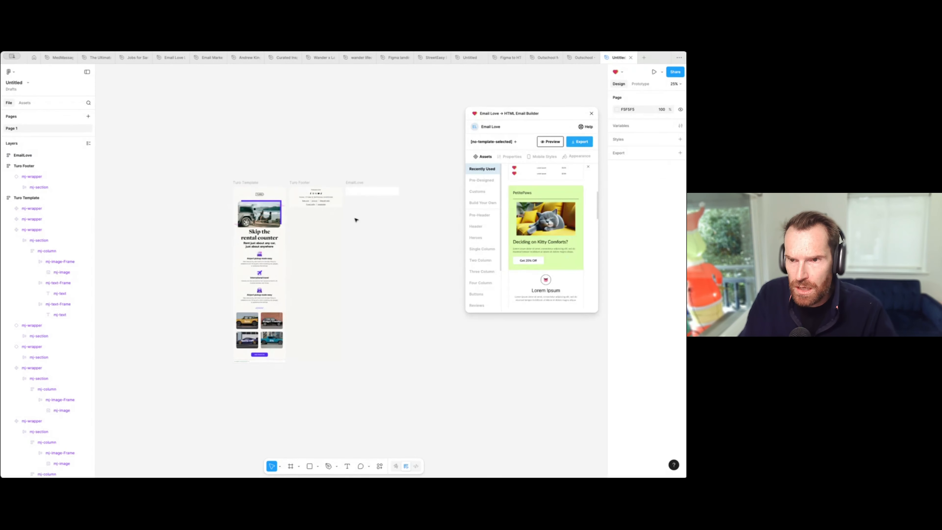
{"action": "key", "text": "ctrl+equal"}
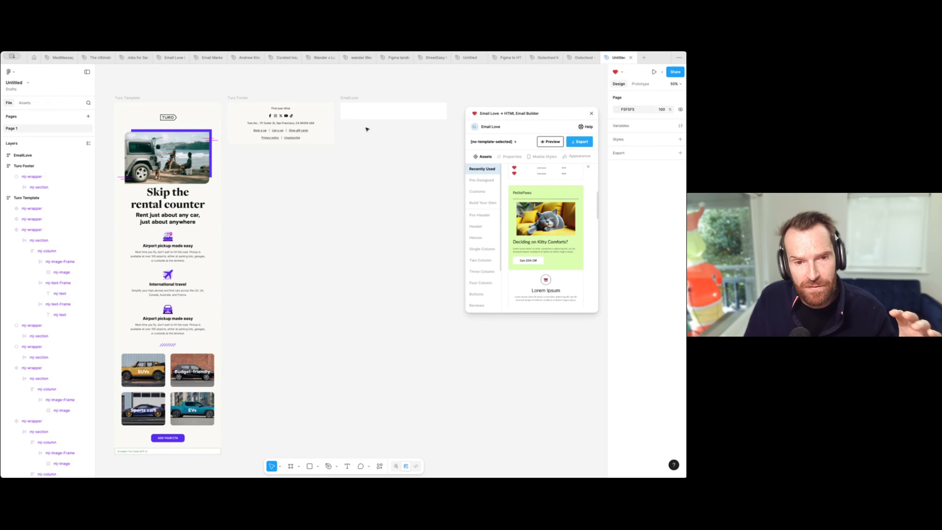
Step: Rename the new EmailLove frame as Turo Promo Template
{"action": "left_click", "coordinate": [349, 99]}
{"action": "double_click", "coordinate": [348, 98]}
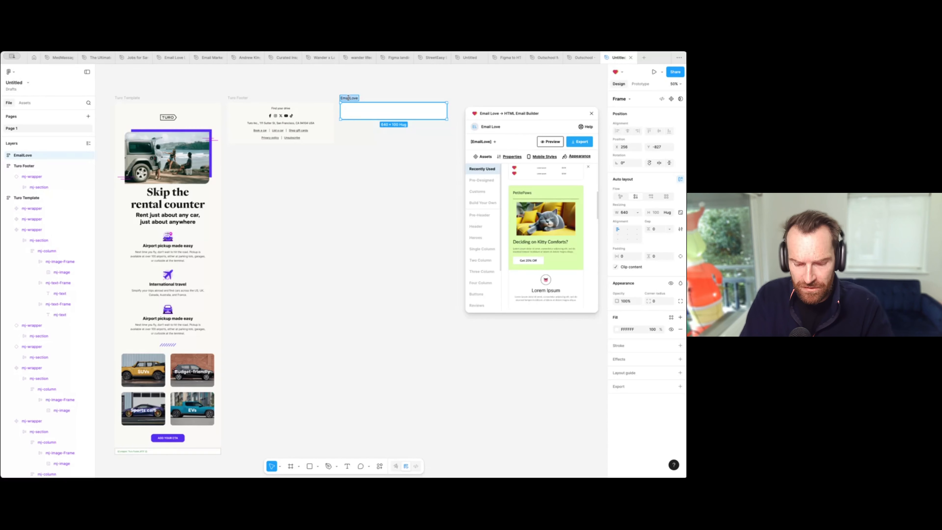
{"action": "type", "text": "Turo Promo Template"}
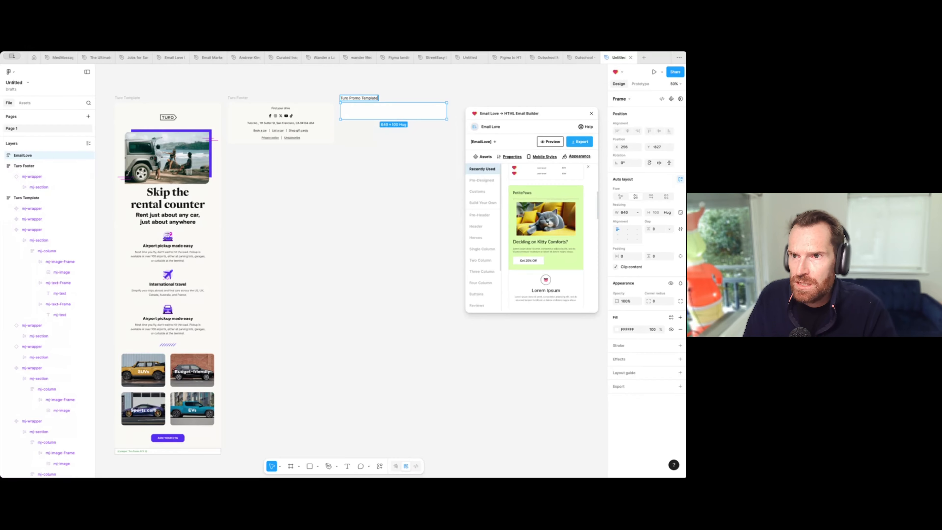
{"action": "key", "text": "Return"}
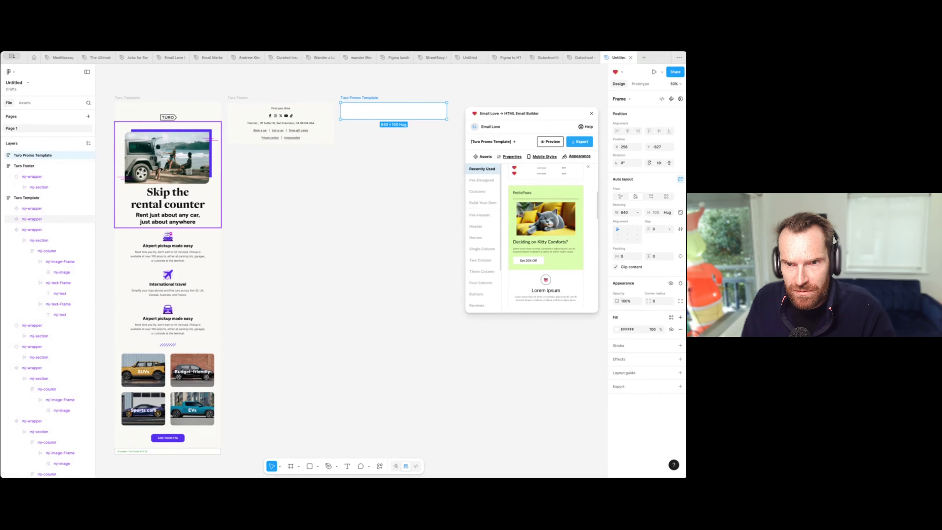
Step: Check the Turo Template's top sections, and add the first full-width image component from the Images assets to the Turo Promo Template
{"action": "left_click", "coordinate": [189, 117]}
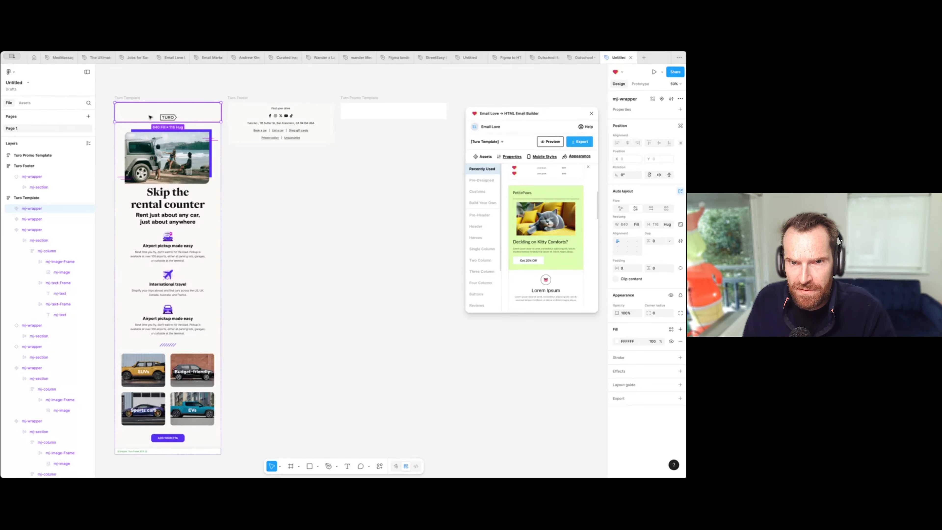
{"action": "key", "text": "Tab"}
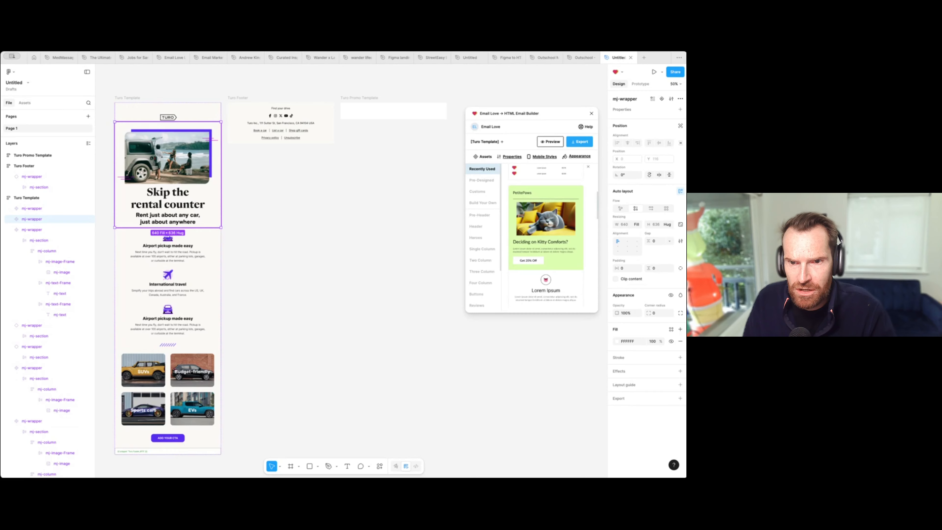
{"action": "left_click", "coordinate": [175, 242]}
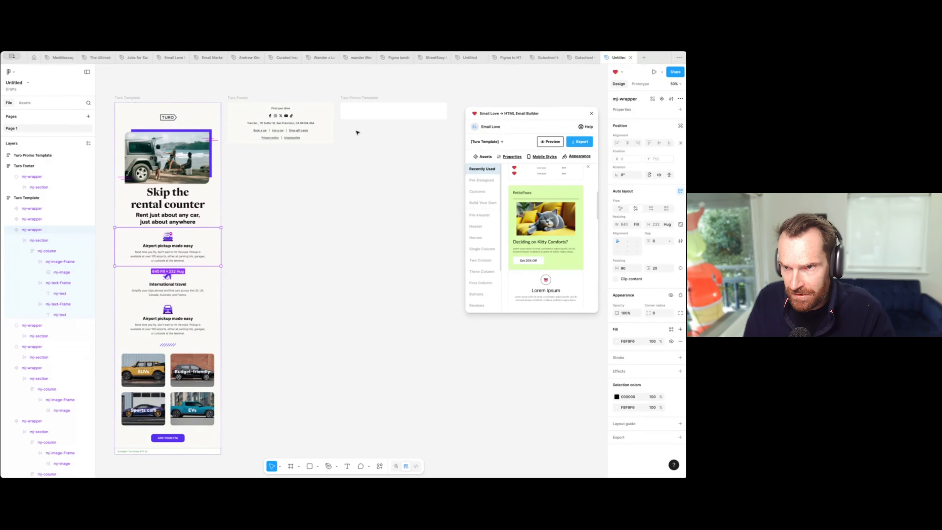
{"action": "left_click", "coordinate": [361, 113]}
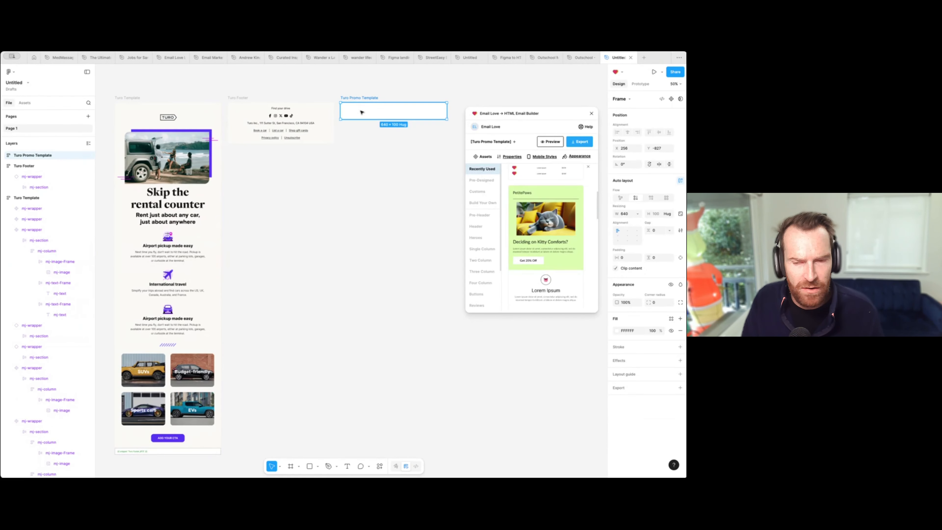
{"action": "scroll", "coordinate": [487, 250], "scroll_direction": "down", "scroll_amount": 3}
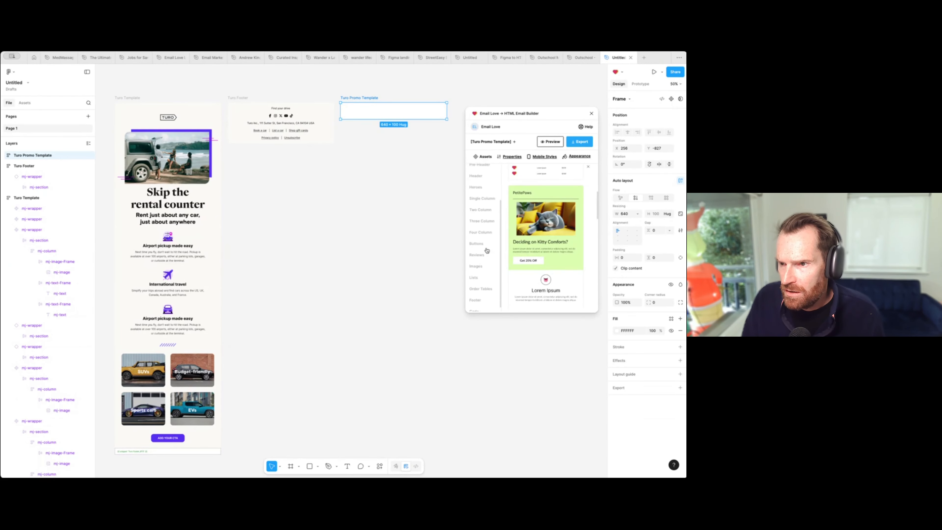
{"action": "left_click", "coordinate": [477, 262]}
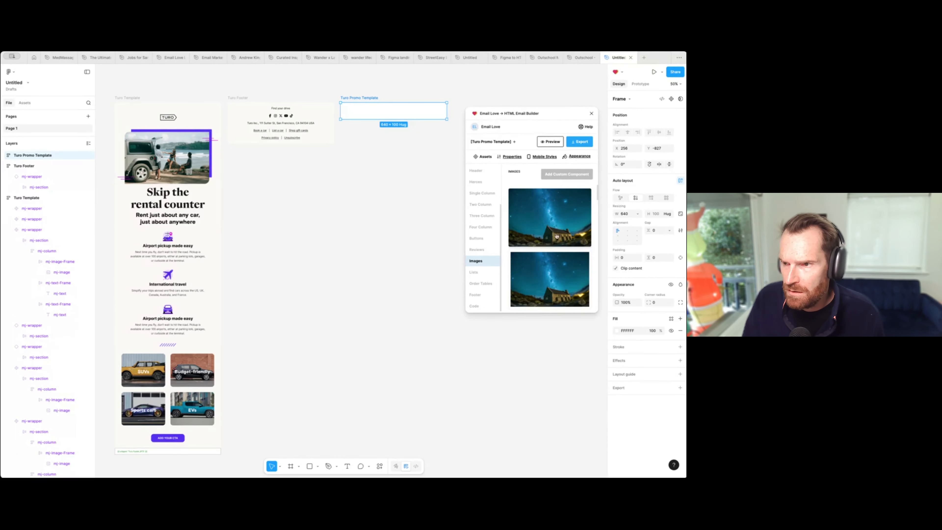
{"action": "left_click", "coordinate": [535, 211]}
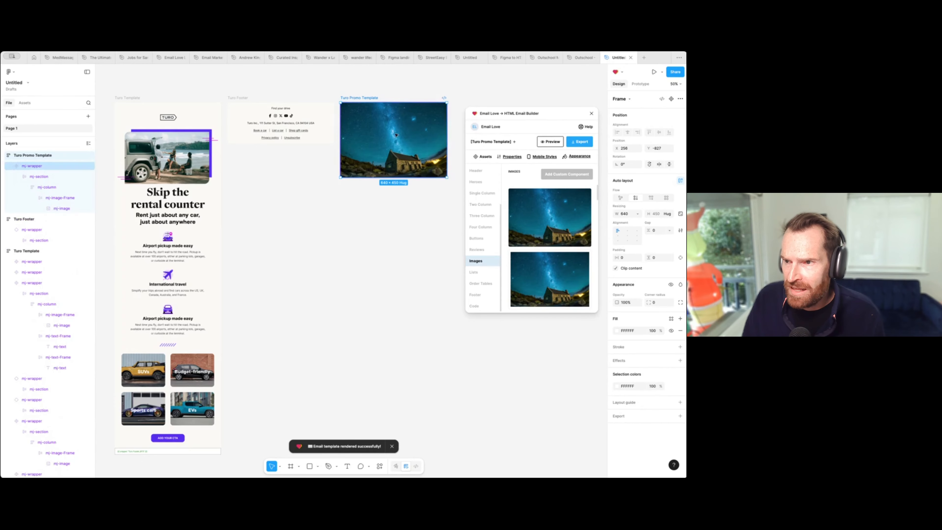
Step: Add a second full-width image component below the first one in the Turo Promo Template
{"action": "left_click", "coordinate": [383, 135]}
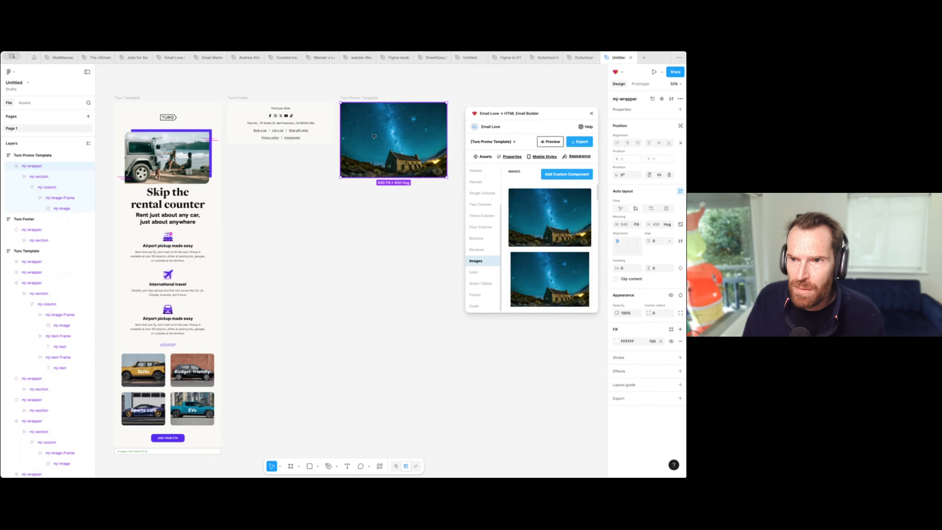
{"action": "scroll", "coordinate": [396, 142], "scroll_direction": "down", "scroll_amount": 1}
{"action": "scroll", "coordinate": [396, 142], "scroll_direction": "up", "scroll_amount": 1}
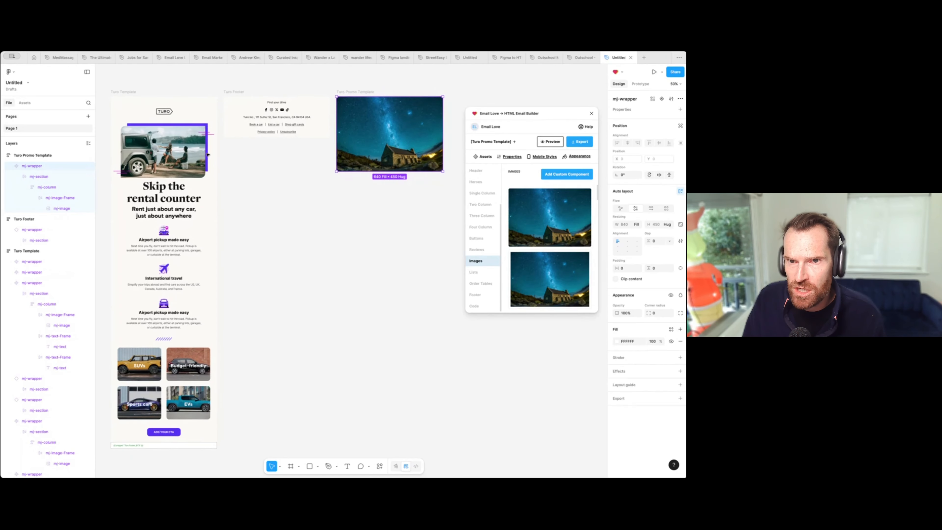
{"action": "scroll", "coordinate": [175, 112], "scroll_direction": "left", "scroll_amount": 1}
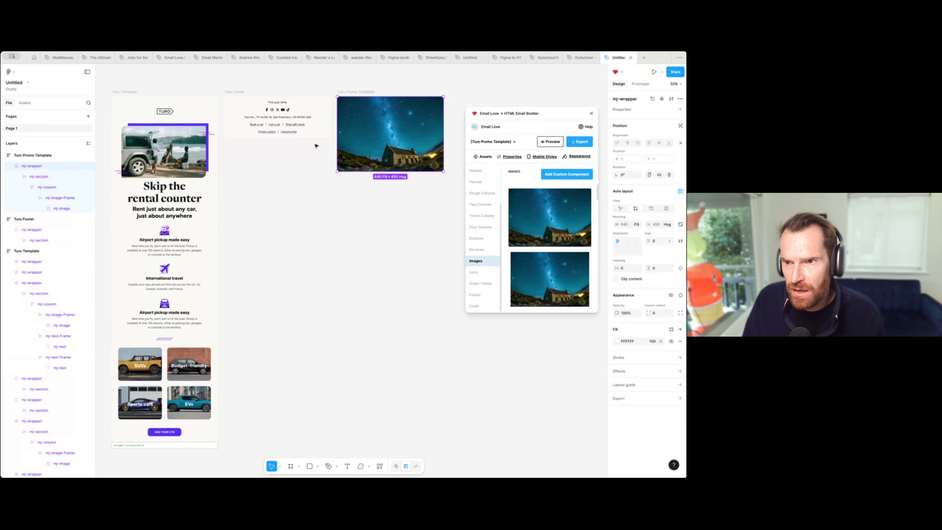
{"action": "left_click", "coordinate": [351, 92]}
{"action": "left_click", "coordinate": [540, 221]}
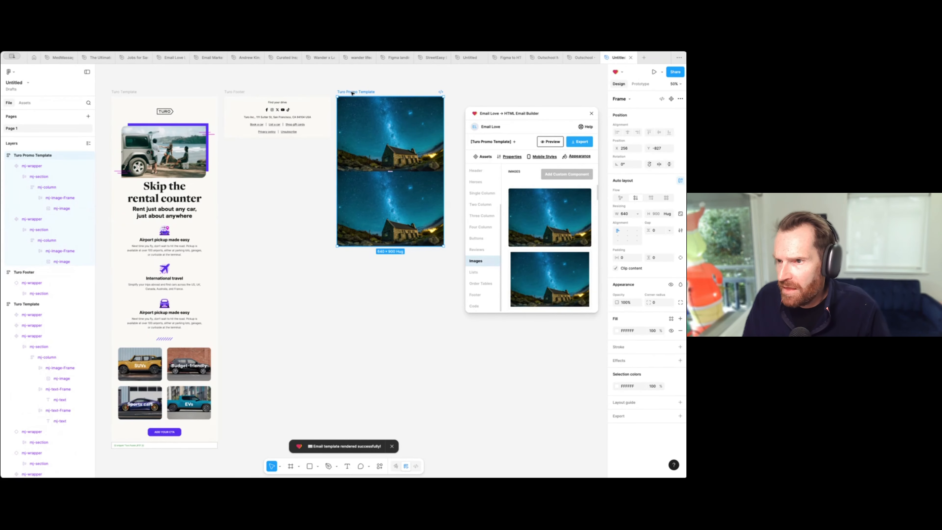
Step: Add the Single Column component with a heart icon above a Lorem Ipsum line below the two images
{"action": "scroll", "coordinate": [477, 262], "scroll_direction": "up", "scroll_amount": 2}
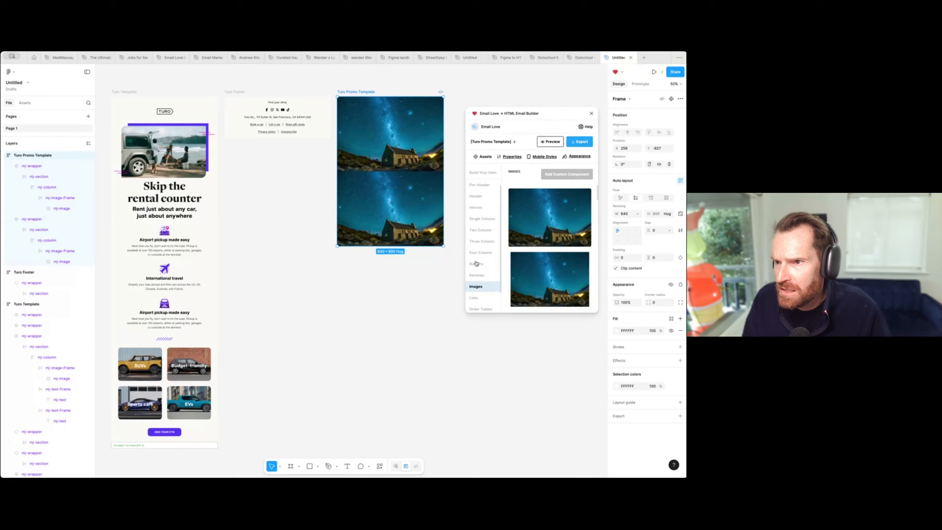
{"action": "left_click", "coordinate": [480, 220]}
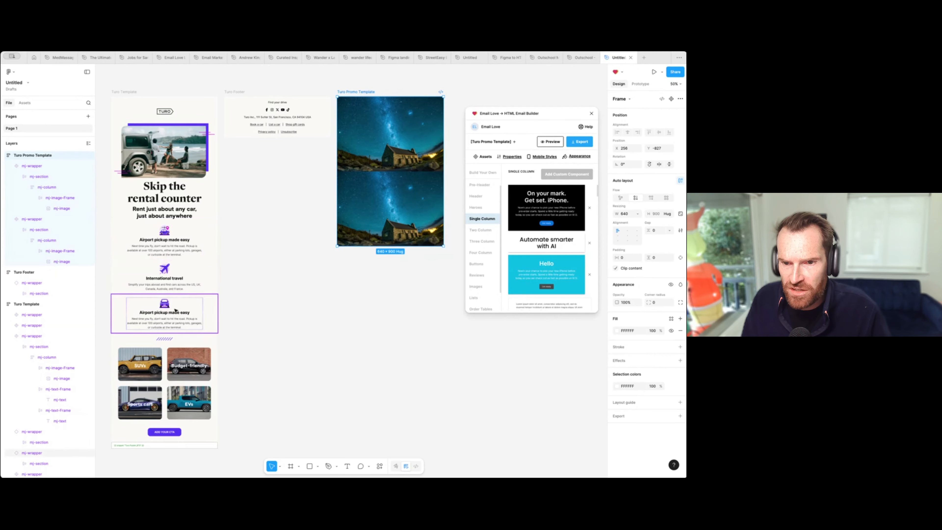
{"action": "scroll", "coordinate": [541, 235], "scroll_direction": "down", "scroll_amount": 5}
{"action": "scroll", "coordinate": [541, 234], "scroll_direction": "down", "scroll_amount": 10}
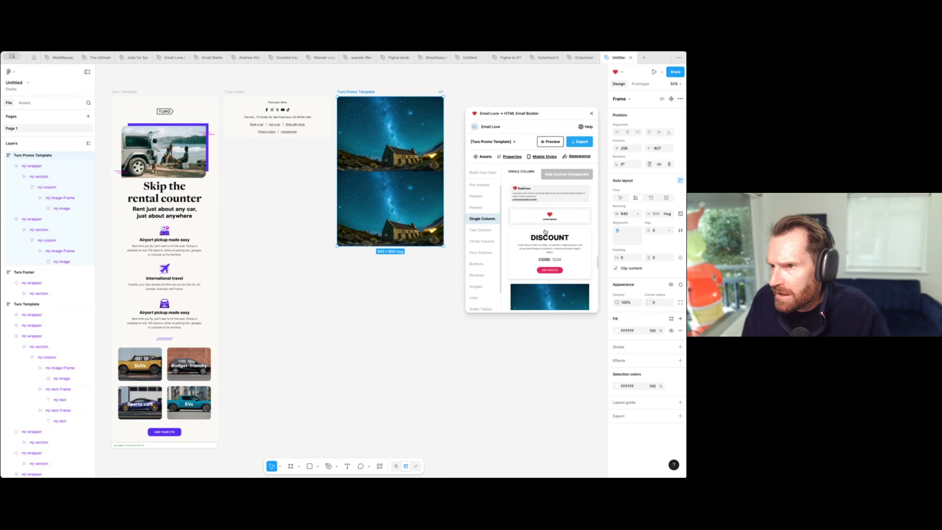
{"action": "left_click_drag", "start_coordinate": [553, 219], "coordinate": [394, 257]}
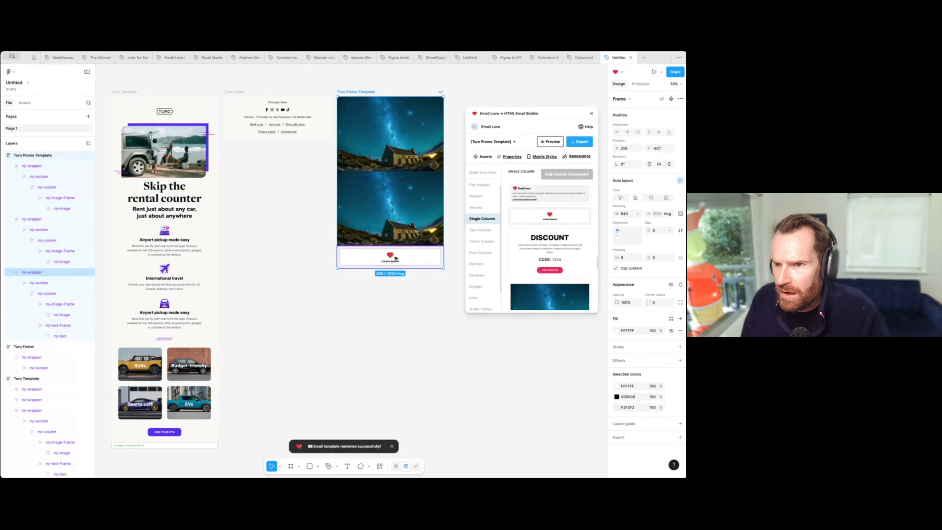
Step: Duplicate the heart icon and text wrapper twice to make three stacked feature blocks
{"action": "left_click", "coordinate": [357, 262]}
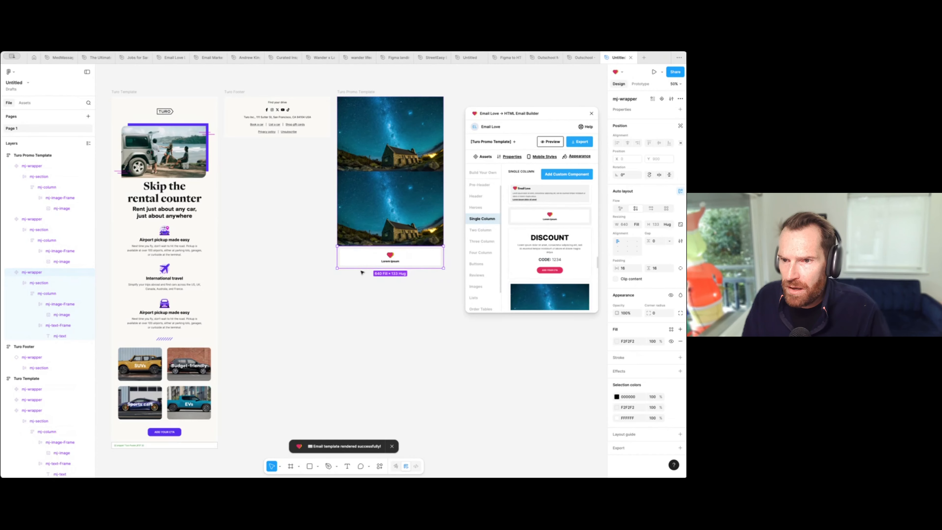
{"action": "left_click", "coordinate": [358, 261]}
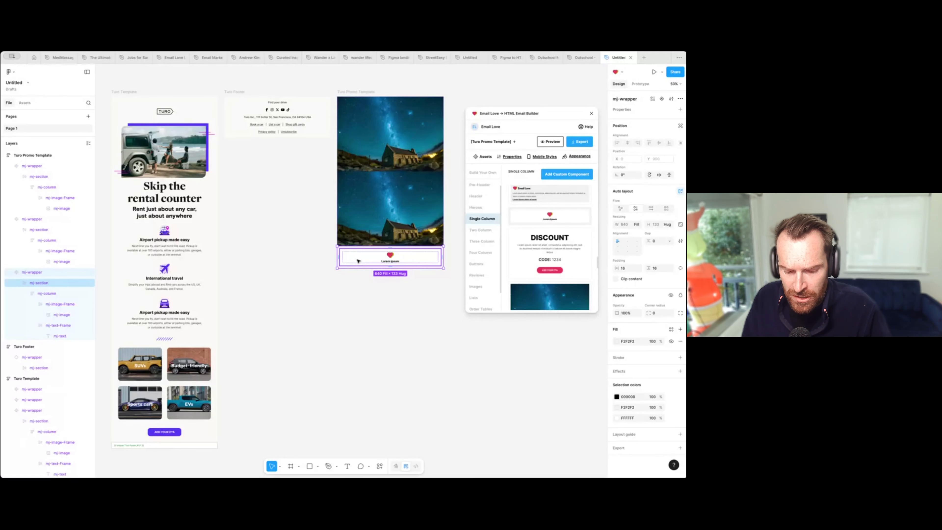
{"action": "key", "text": "Escape"}
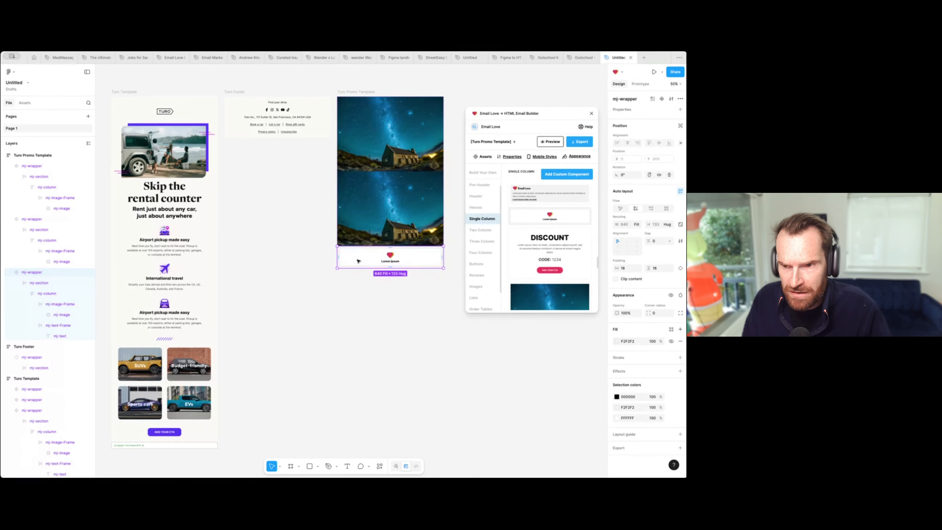
{"action": "key", "text": "super+d"}
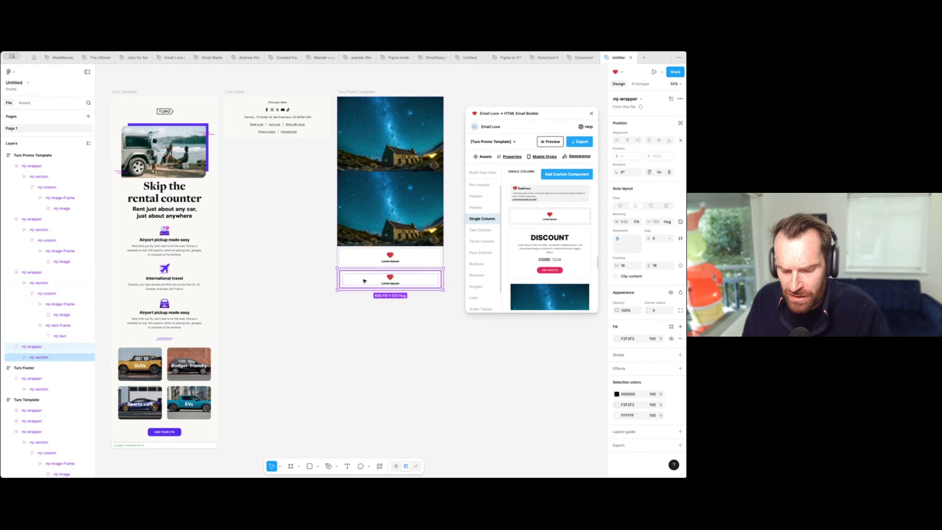
{"action": "key", "text": "super+d"}
{"action": "left_click", "coordinate": [365, 261]}
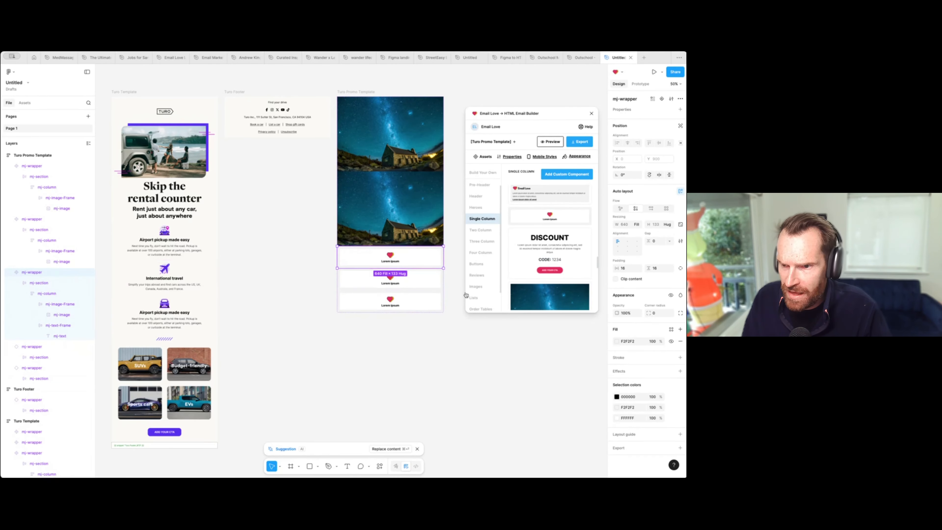
{"action": "left_click", "coordinate": [386, 301]}
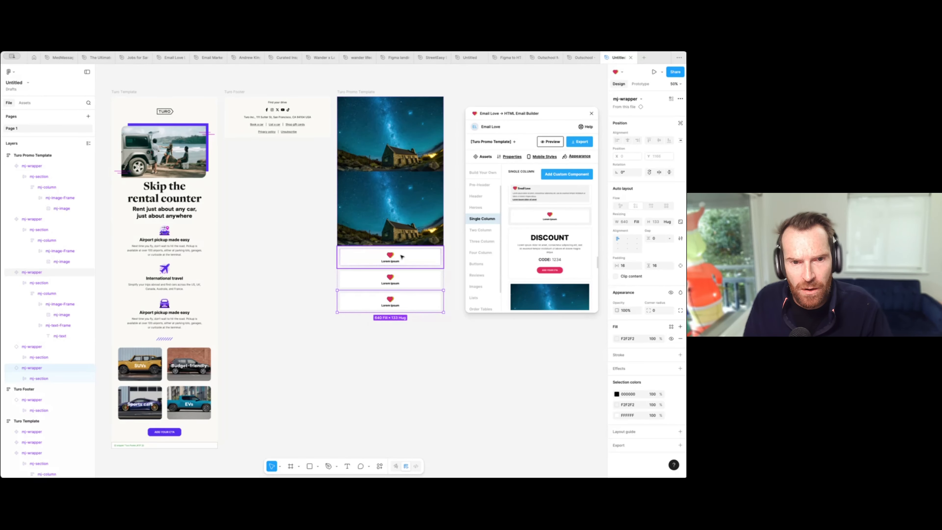
Step: Add another full-width image component below the three feature blocks, for the striped divider of the Turo design
{"action": "left_click", "coordinate": [356, 92]}
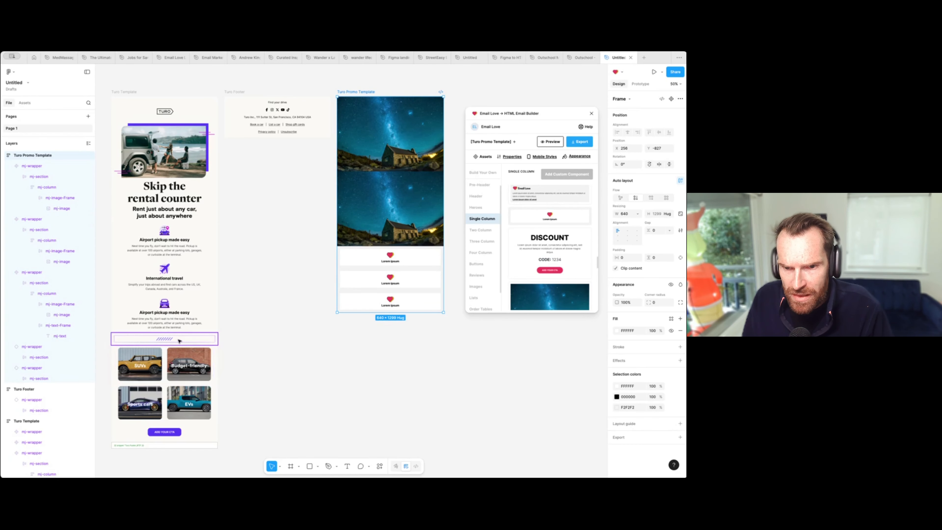
{"action": "left_click", "coordinate": [166, 345]}
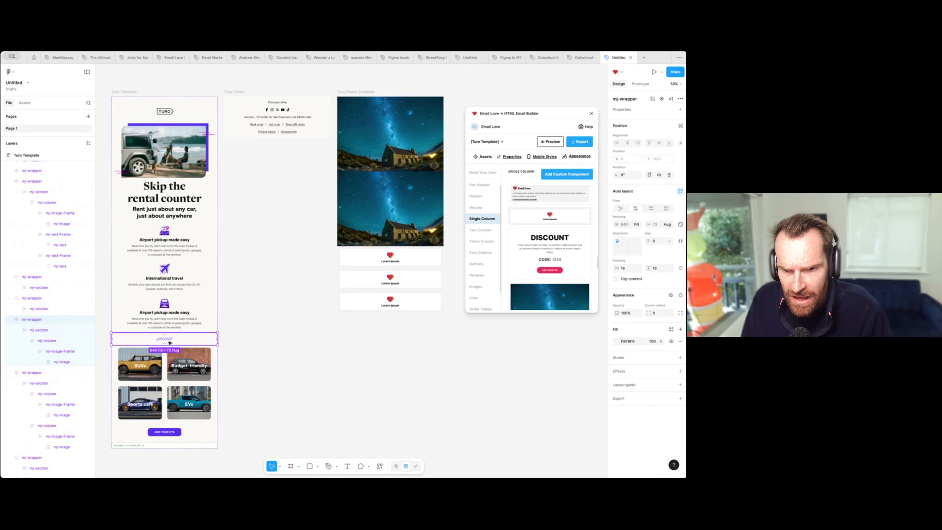
{"action": "left_click", "coordinate": [358, 92]}
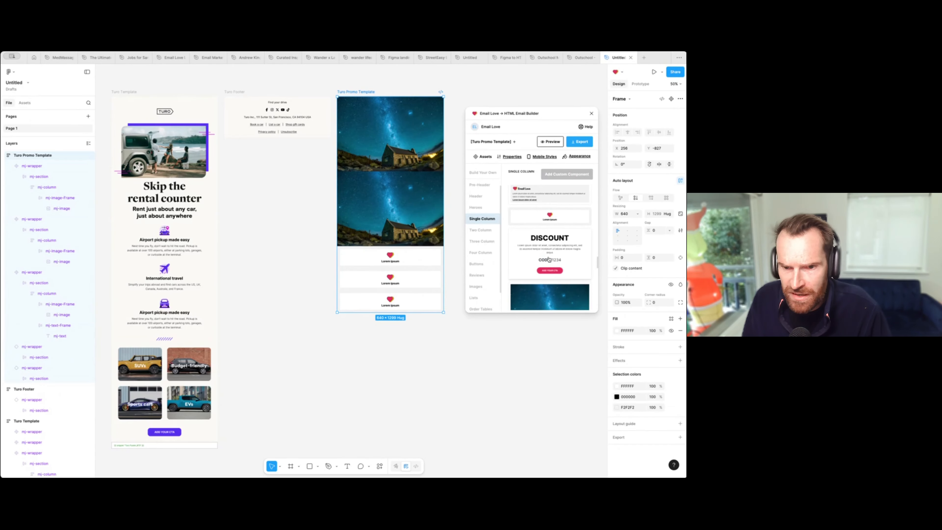
{"action": "scroll", "coordinate": [548, 254], "scroll_direction": "down", "scroll_amount": 2}
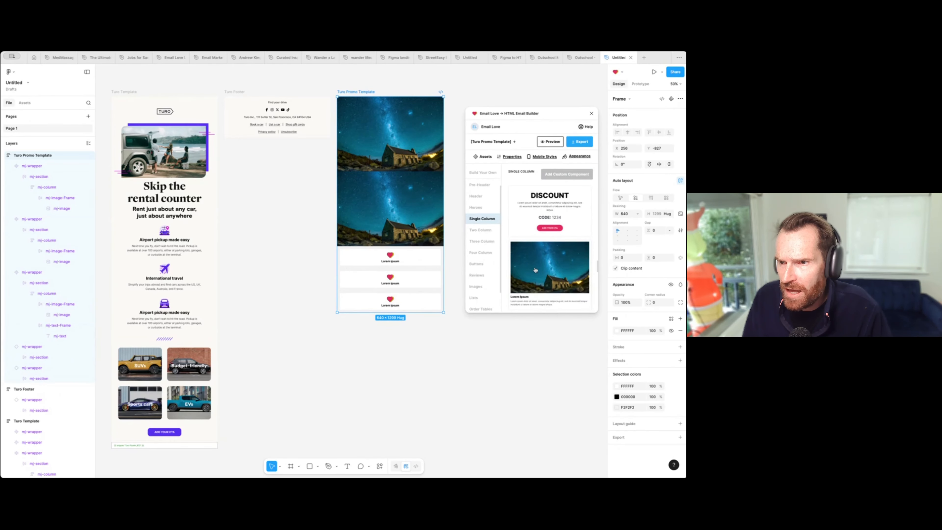
{"action": "left_click", "coordinate": [478, 287]}
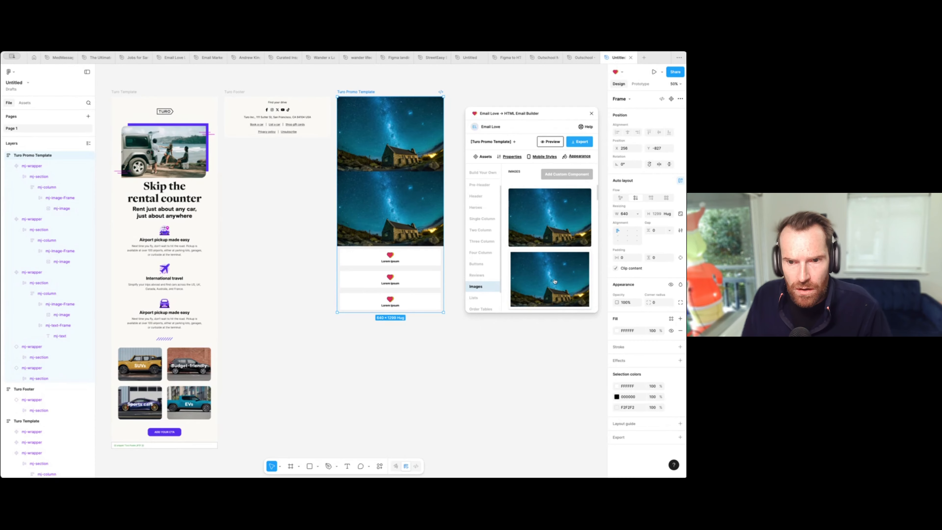
{"action": "left_click", "coordinate": [547, 228]}
{"action": "scroll", "coordinate": [174, 326], "scroll_direction": "down", "scroll_amount": 2}
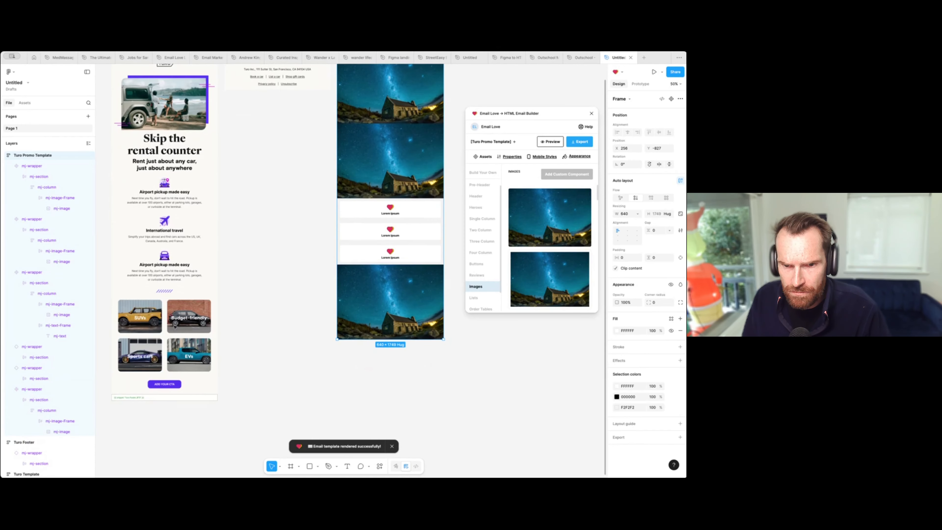
Step: Add a Two Column component with two side-by-side images below the last full-width image in the Turo Promo Template
{"action": "scroll", "coordinate": [373, 97], "scroll_direction": "up", "scroll_amount": 2}
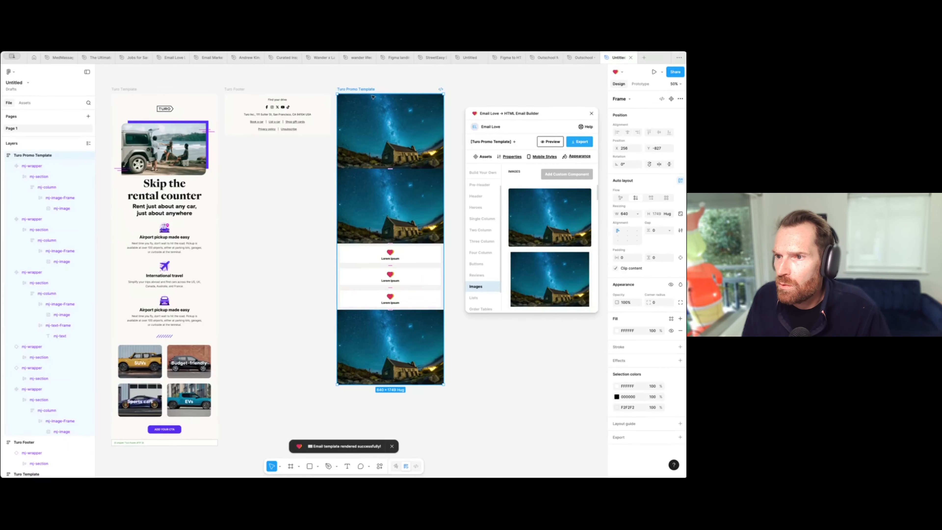
{"action": "left_click", "coordinate": [485, 232]}
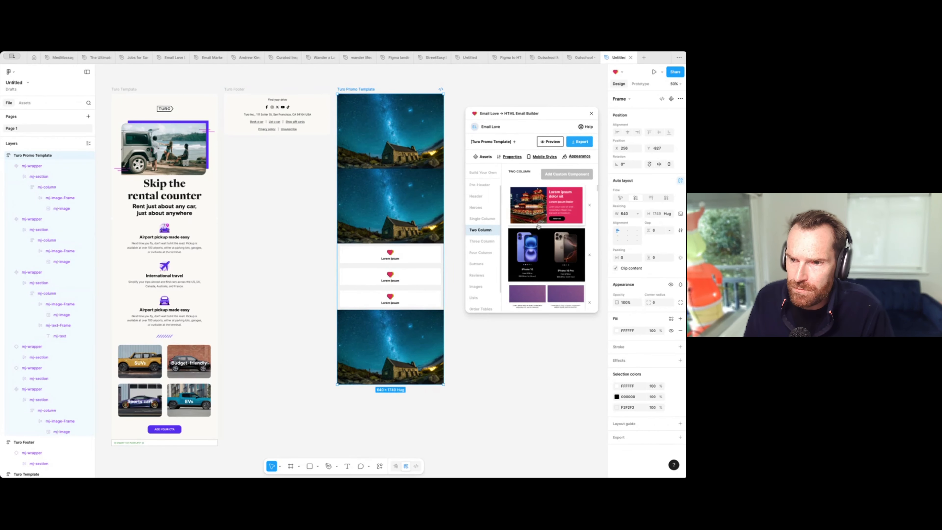
{"action": "scroll", "coordinate": [538, 226], "scroll_direction": "down", "scroll_amount": 10}
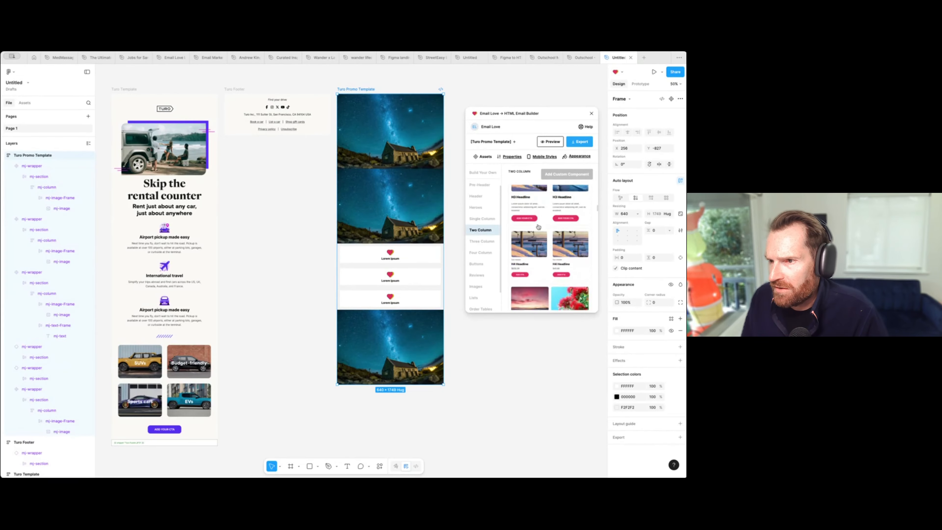
{"action": "scroll", "coordinate": [539, 226], "scroll_direction": "down", "scroll_amount": 10}
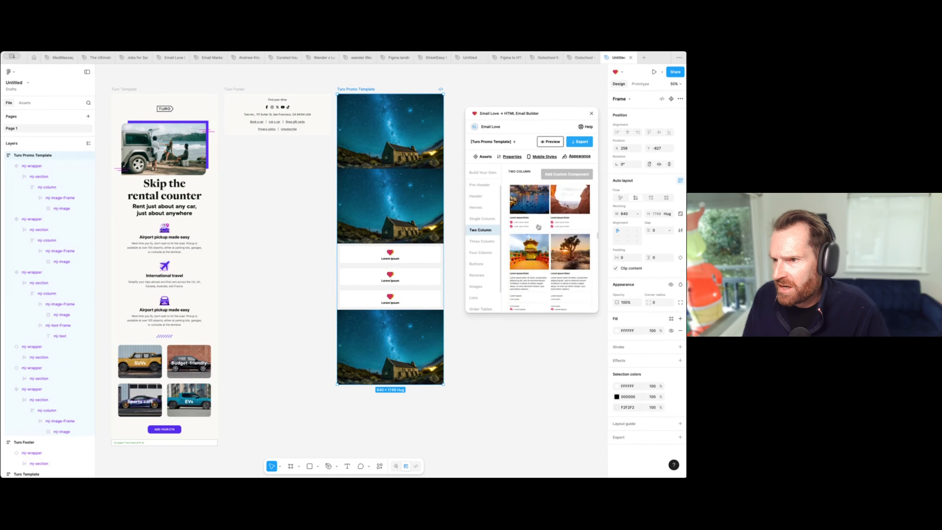
{"action": "scroll", "coordinate": [538, 226], "scroll_direction": "down", "scroll_amount": 10}
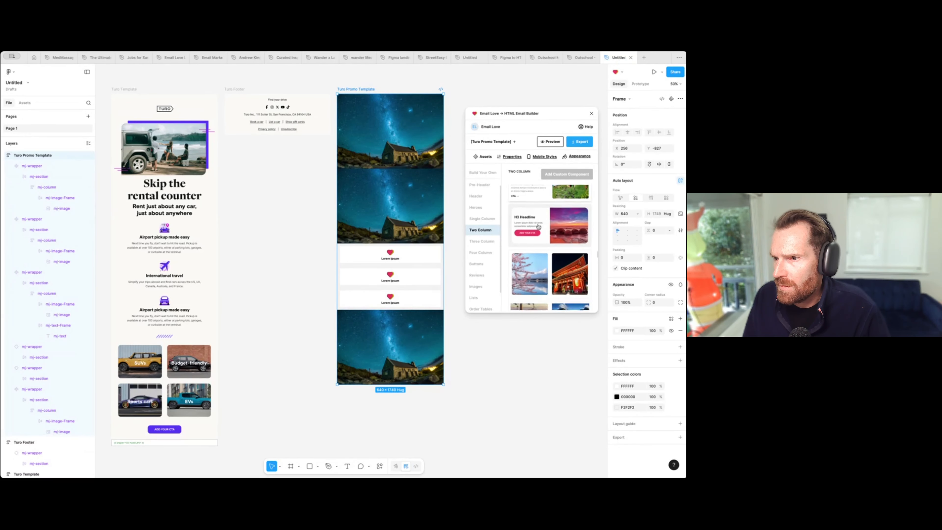
{"action": "scroll", "coordinate": [539, 226], "scroll_direction": "down", "scroll_amount": 3}
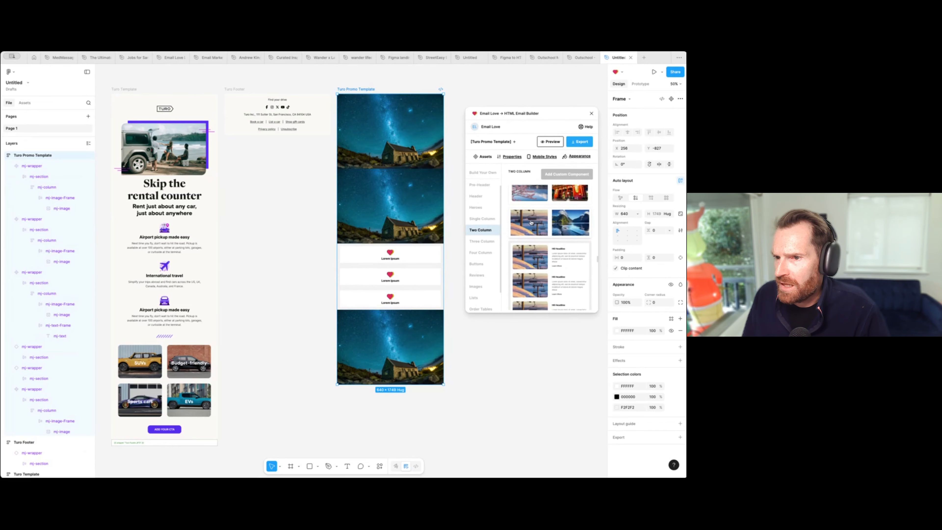
{"action": "left_click", "coordinate": [531, 222]}
Step: Duplicate the two-column image wrapper once to make a second row of two images
{"action": "left_click", "coordinate": [390, 406]}
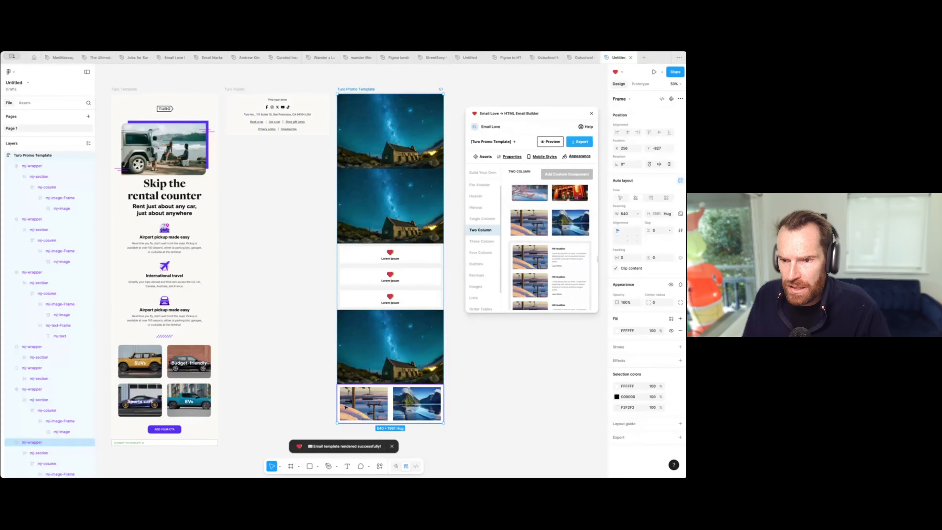
{"action": "scroll", "coordinate": [389, 371], "scroll_direction": "down", "scroll_amount": 5}
{"action": "scroll", "coordinate": [357, 311], "scroll_direction": "right", "scroll_amount": 2}
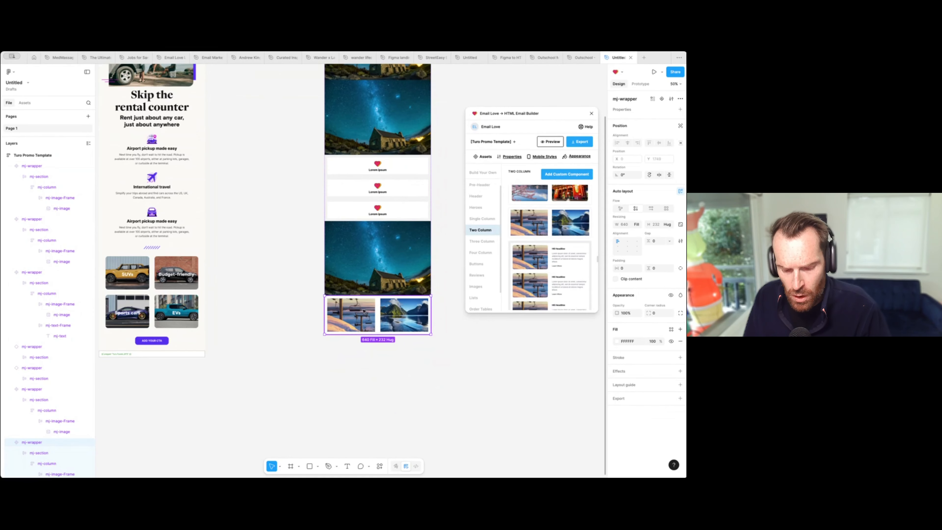
{"action": "key", "text": "super+d"}
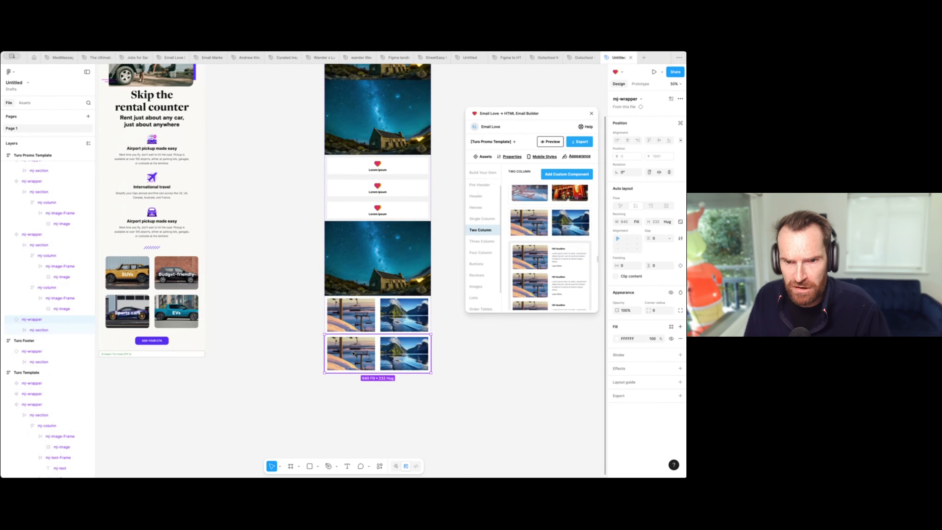
Step: Add a single centred red "Add your CTA" button component at the end of the Turo Promo Template
{"action": "scroll", "coordinate": [336, 89], "scroll_direction": "up", "scroll_amount": 3}
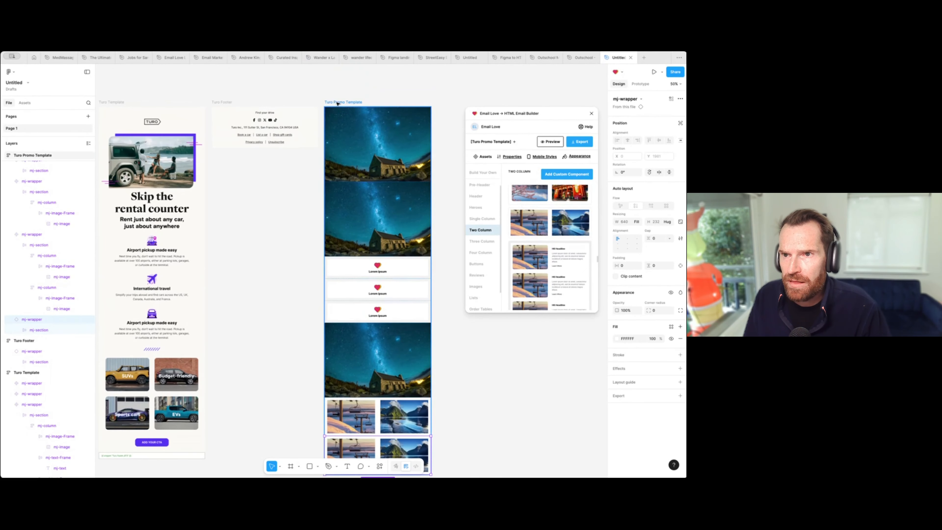
{"action": "left_click", "coordinate": [340, 102]}
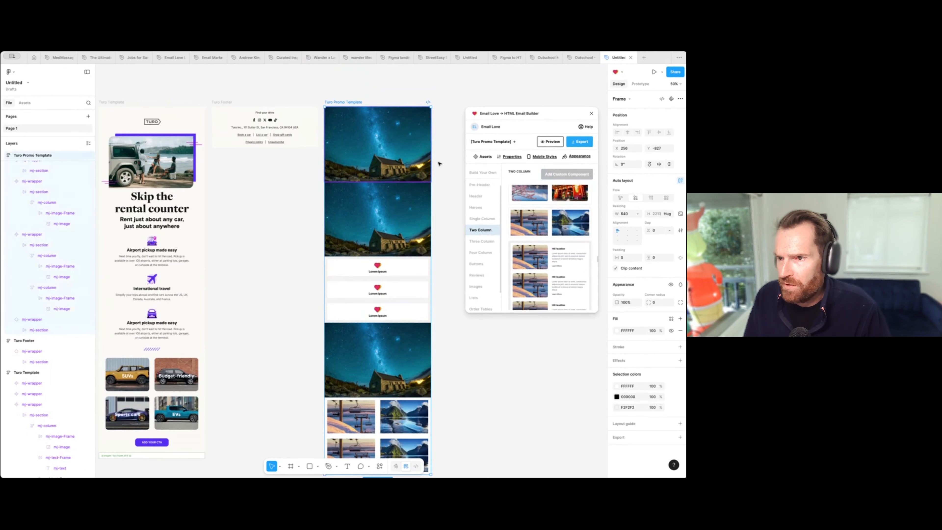
{"action": "left_click", "coordinate": [478, 264]}
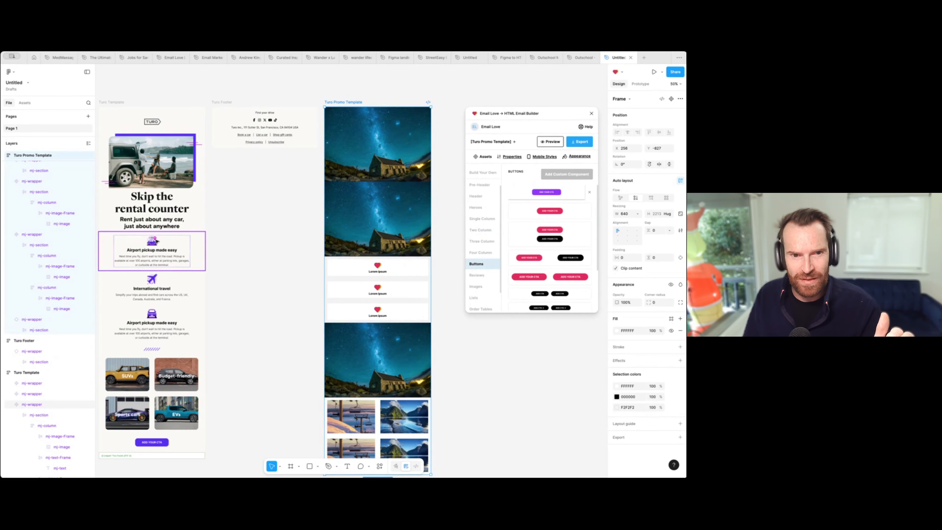
{"action": "left_click", "coordinate": [550, 210]}
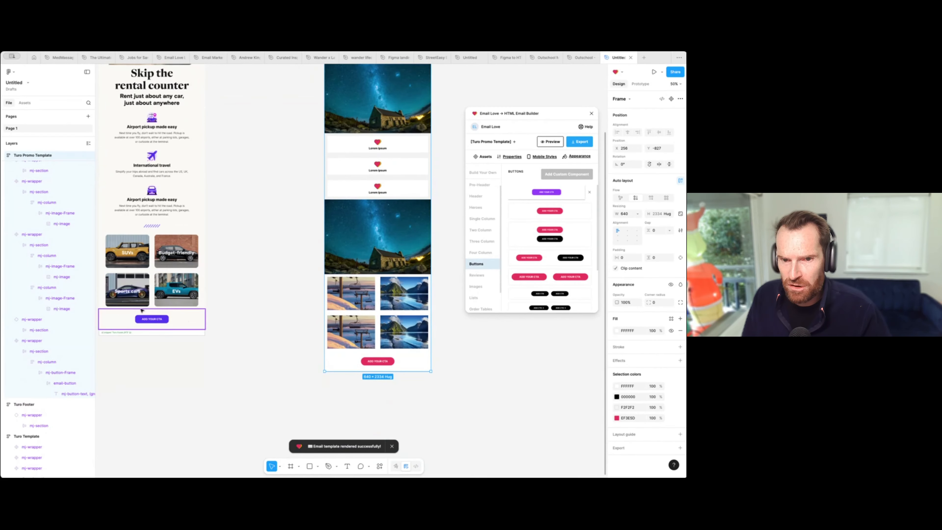
Step: Replace the first full-width image's fill with the Turo logo picture from the Desktop folder
{"action": "scroll", "coordinate": [380, 149], "scroll_direction": "up", "scroll_amount": 5}
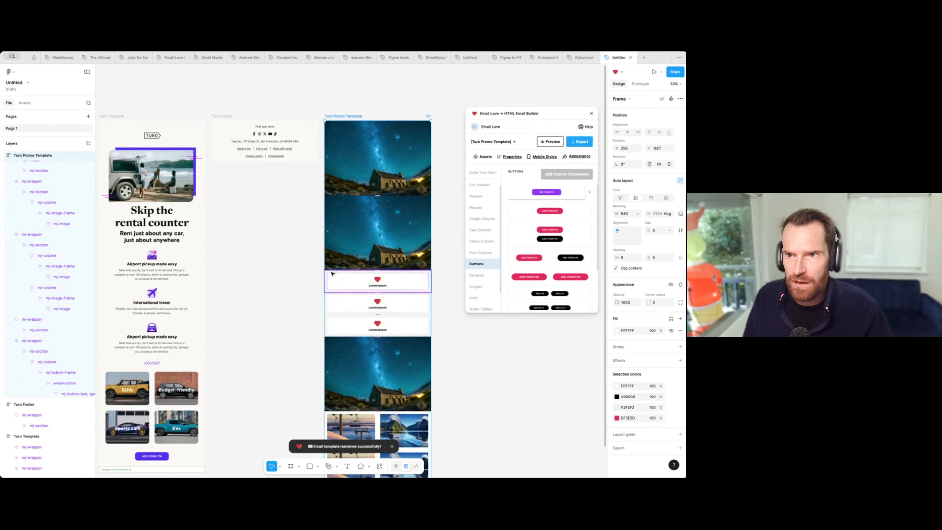
{"action": "left_click", "coordinate": [378, 151]}
{"action": "left_click", "coordinate": [377, 151]}
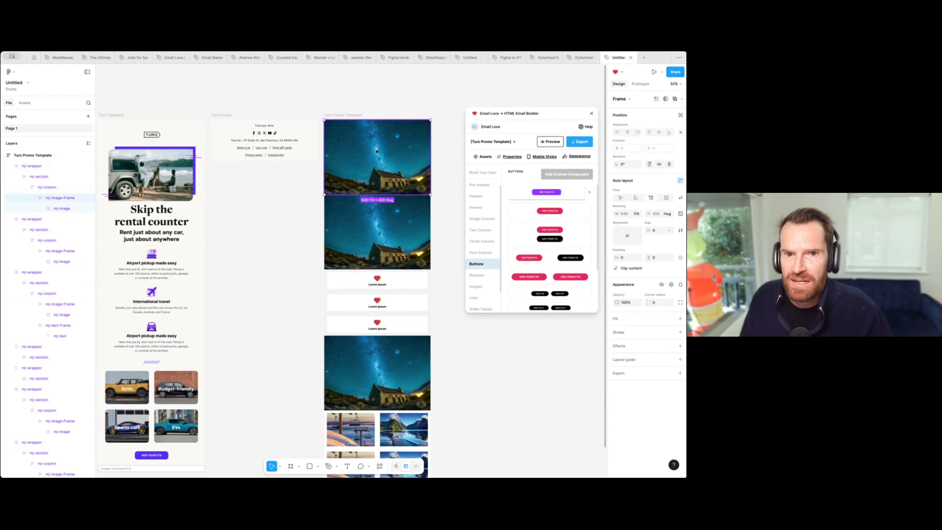
{"action": "left_click", "coordinate": [377, 151]}
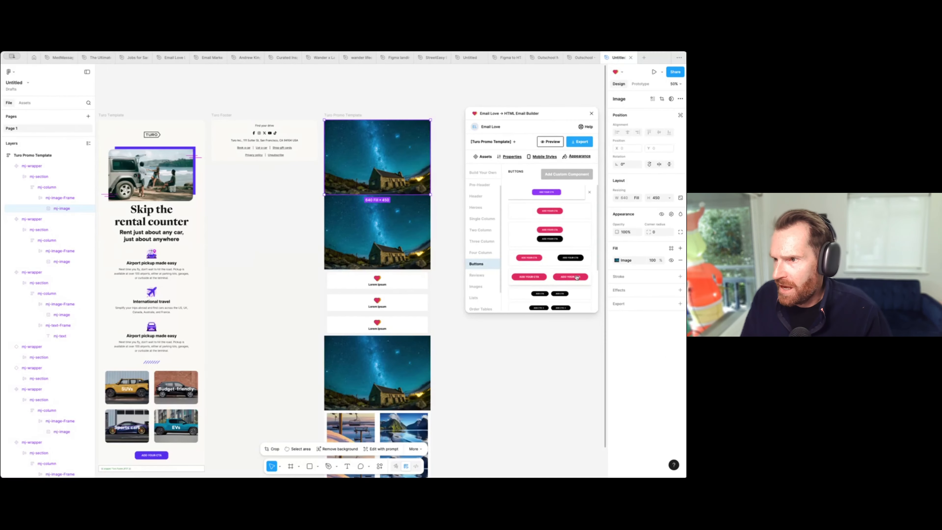
{"action": "left_click", "coordinate": [616, 261]}
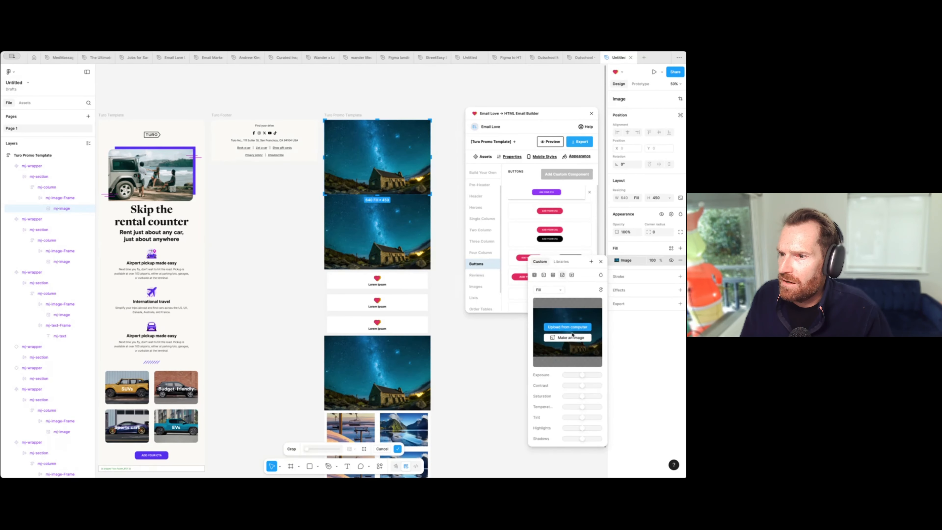
{"action": "left_click", "coordinate": [571, 327]}
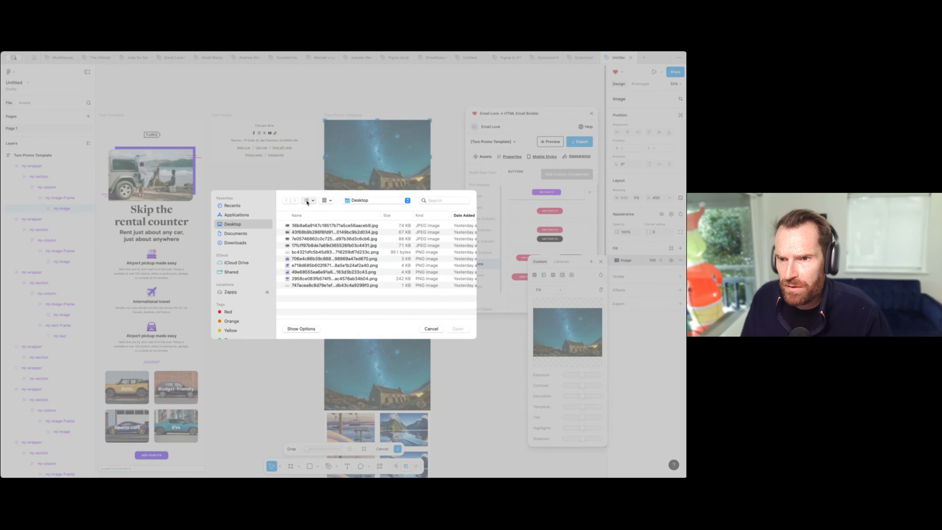
{"action": "key", "text": "super+1"}
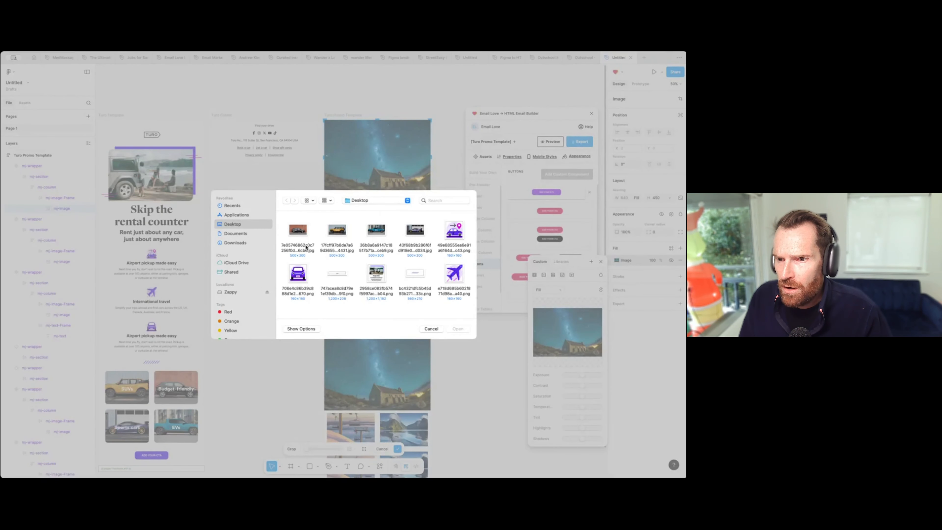
{"action": "double_click", "coordinate": [337, 273]}
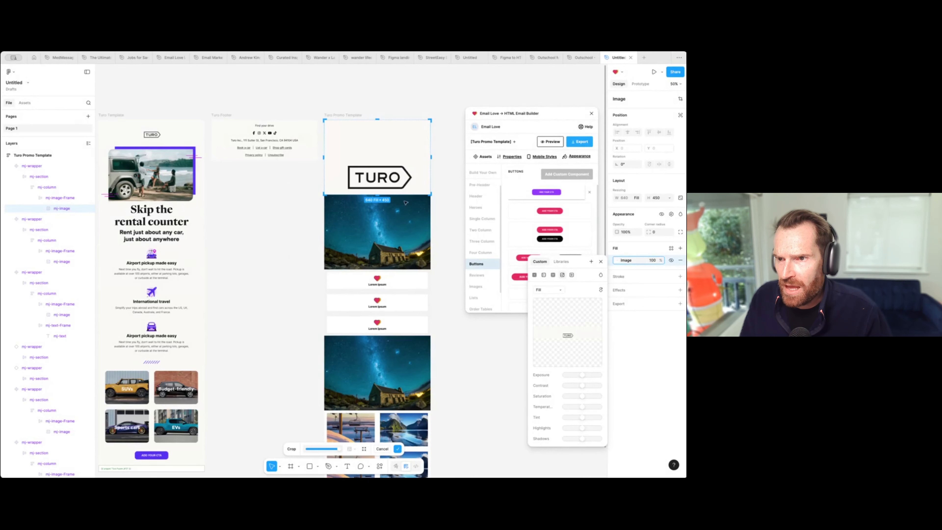
{"action": "left_click", "coordinate": [382, 448]}
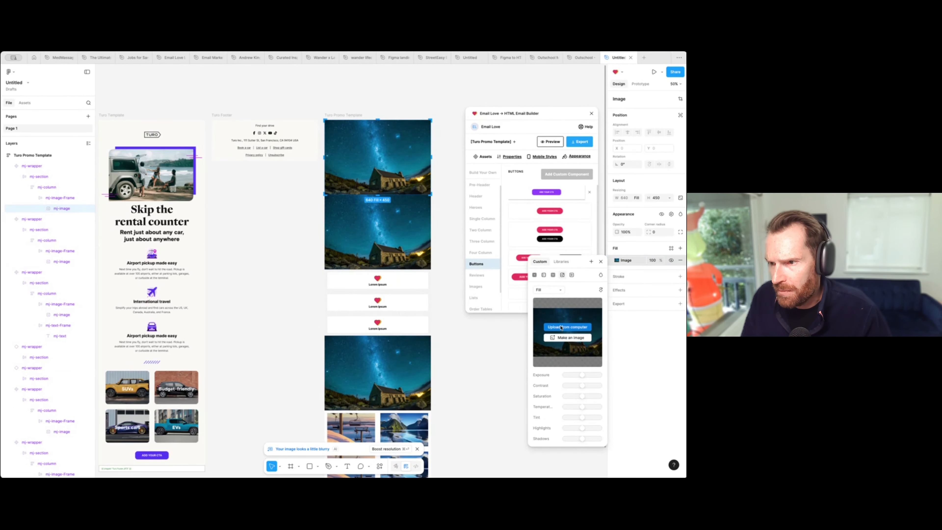
{"action": "left_click", "coordinate": [561, 327]}
{"action": "double_click", "coordinate": [336, 277]}
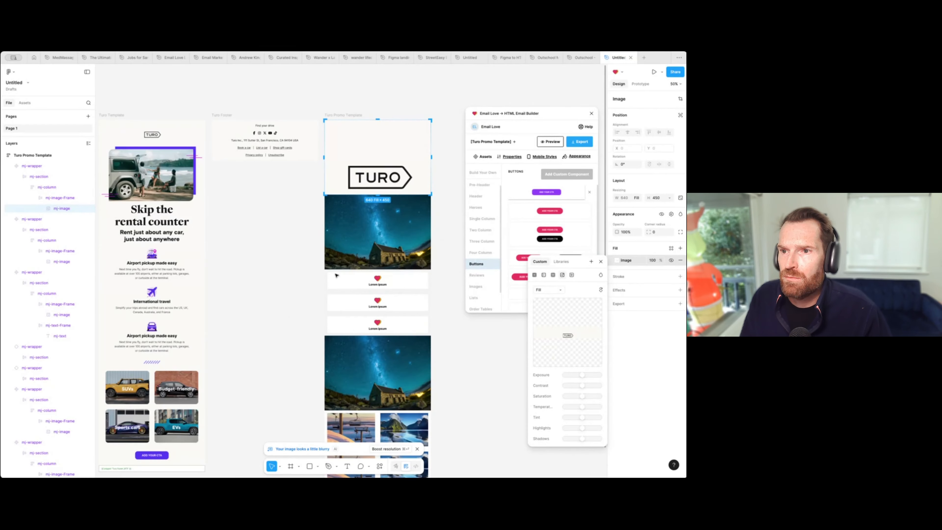
Step: Reduce the height of the logo image to 110 and set its image scaling mode to Fill
{"action": "left_click_drag", "start_coordinate": [390, 193], "coordinate": [389, 167]}
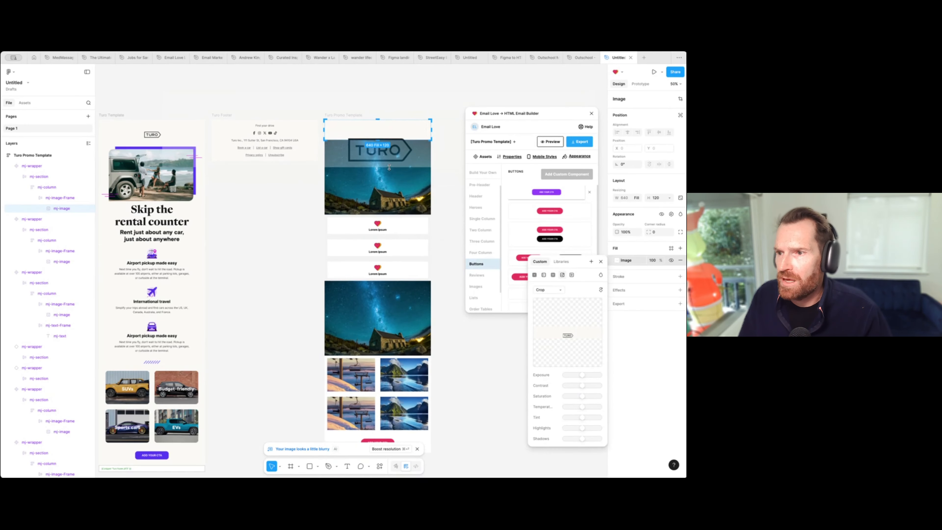
{"action": "left_click", "coordinate": [540, 289]}
{"action": "left_click", "coordinate": [547, 282]}
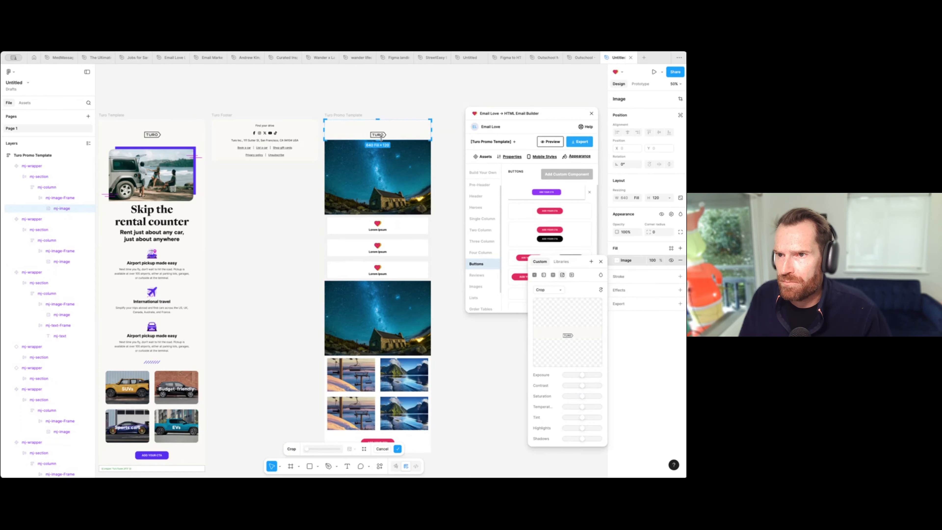
{"action": "left_click_drag", "start_coordinate": [381, 138], "coordinate": [381, 137]}
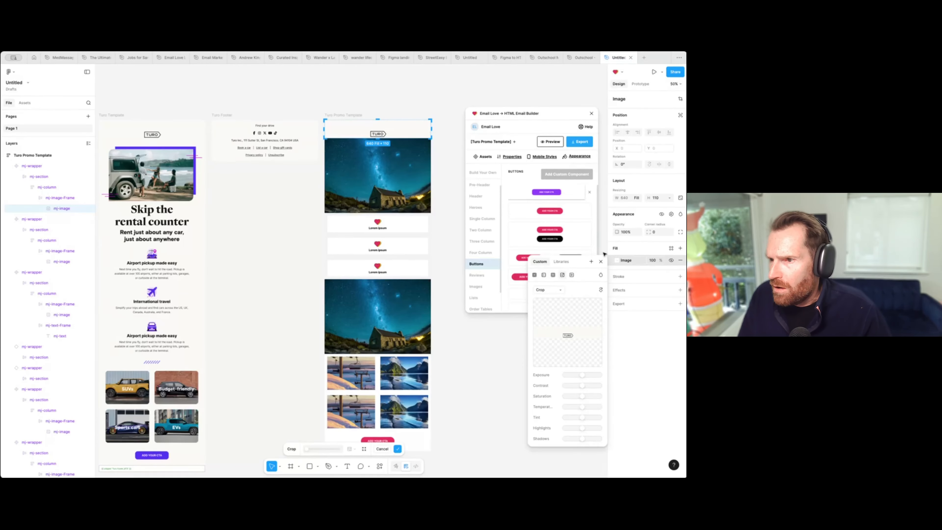
{"action": "left_click", "coordinate": [548, 289]}
{"action": "left_click", "coordinate": [548, 276]}
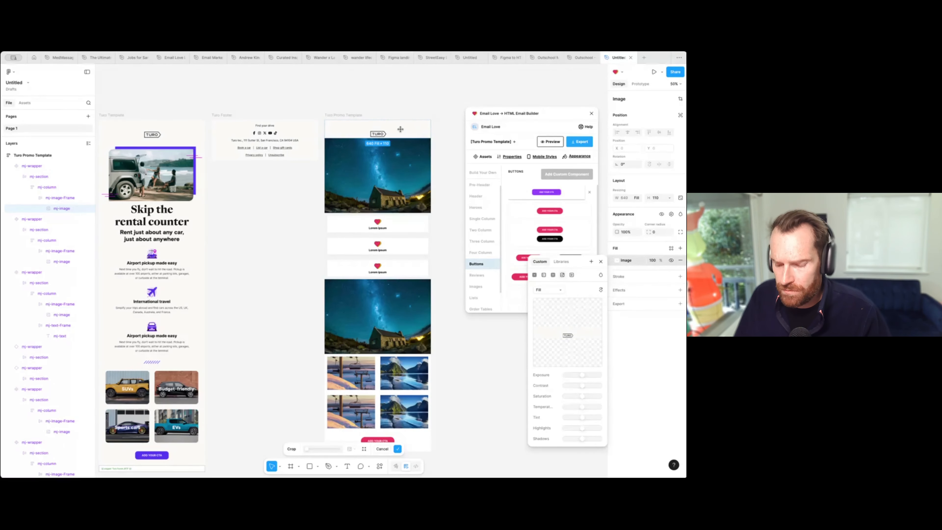
Step: Examine the logo image's Email Love properties for the clickable URL, alt text and override source
{"action": "key", "text": "super+equal"}
{"action": "scroll", "coordinate": [212, 202], "scroll_direction": "up", "scroll_amount": 7}
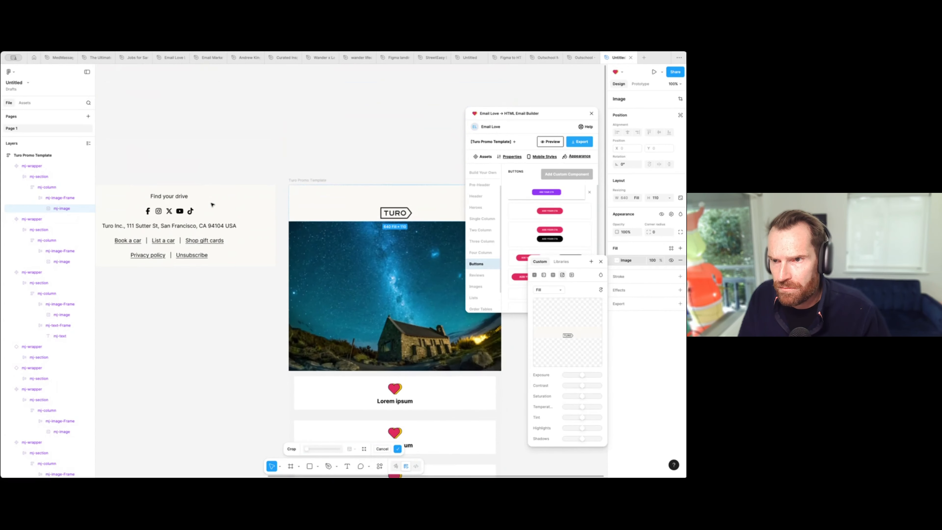
{"action": "scroll", "coordinate": [212, 204], "scroll_direction": "right", "scroll_amount": 2}
{"action": "scroll", "coordinate": [212, 204], "scroll_direction": "right", "scroll_amount": 1}
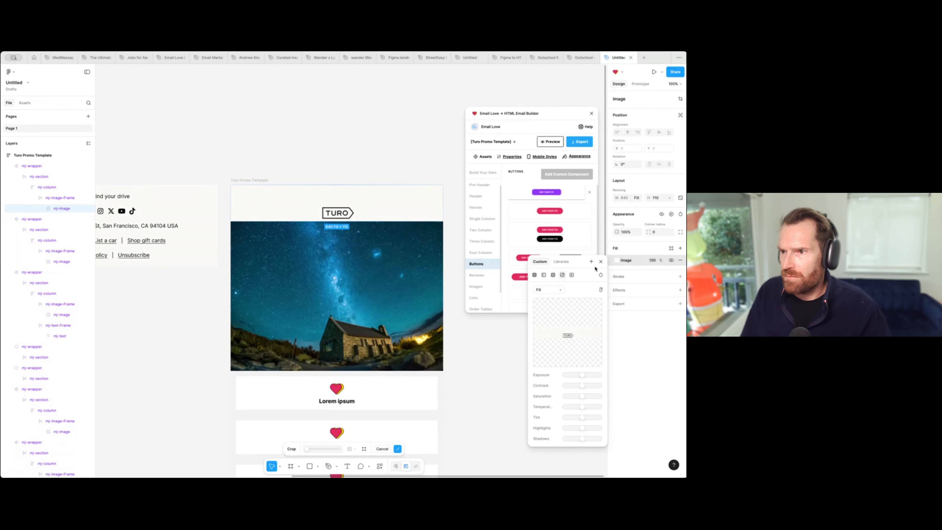
{"action": "left_click", "coordinate": [601, 263]}
{"action": "double_click", "coordinate": [290, 209]}
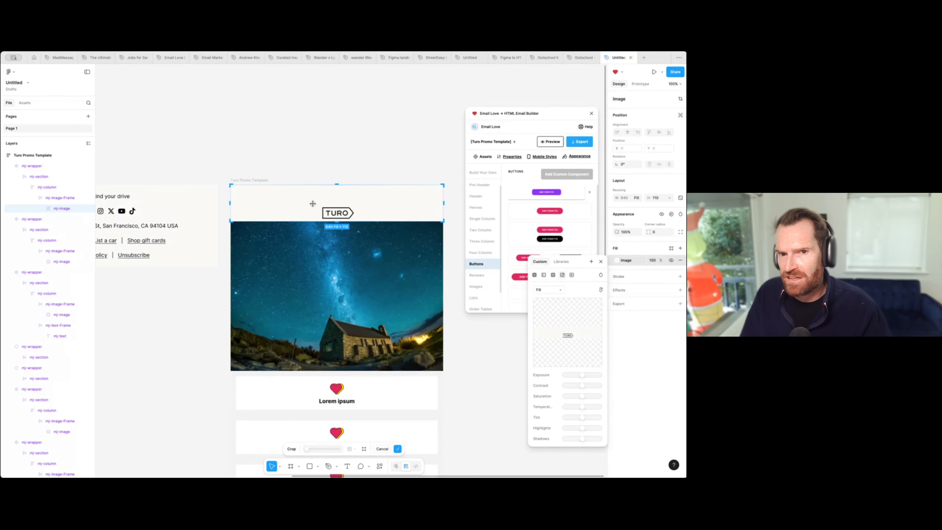
{"action": "left_click", "coordinate": [507, 157]}
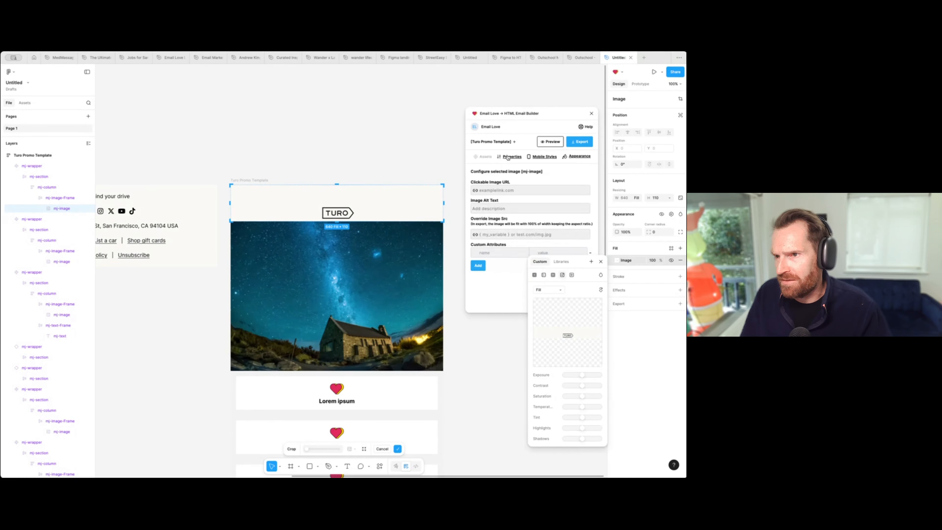
{"action": "left_click", "coordinate": [489, 188]}
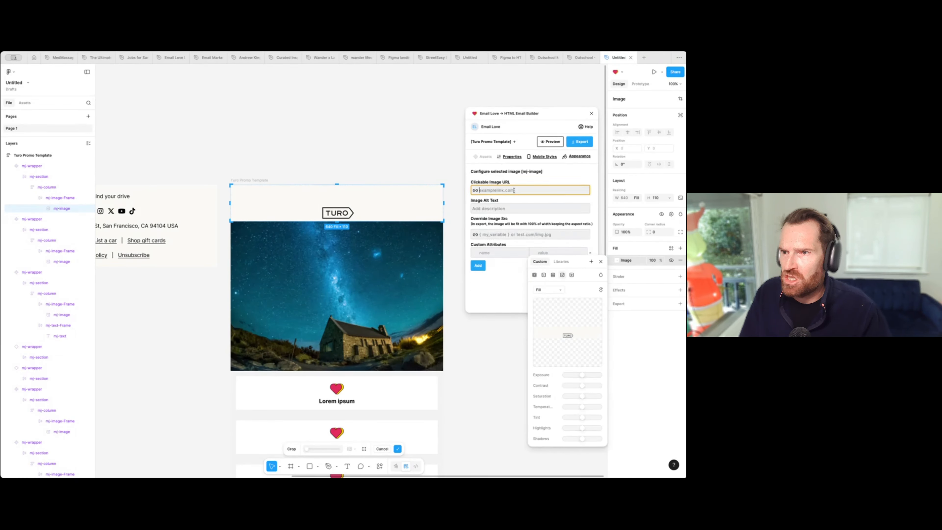
{"action": "left_click", "coordinate": [504, 208]}
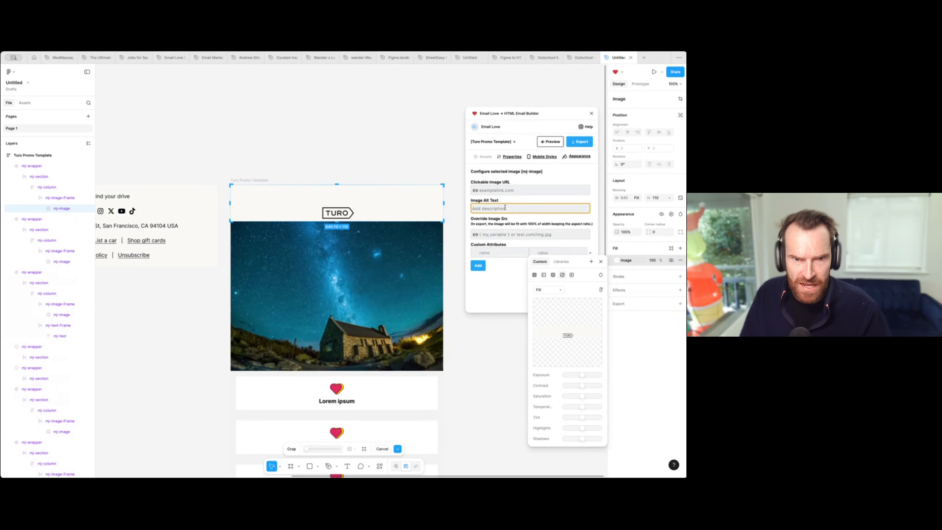
{"action": "left_click", "coordinate": [492, 236]}
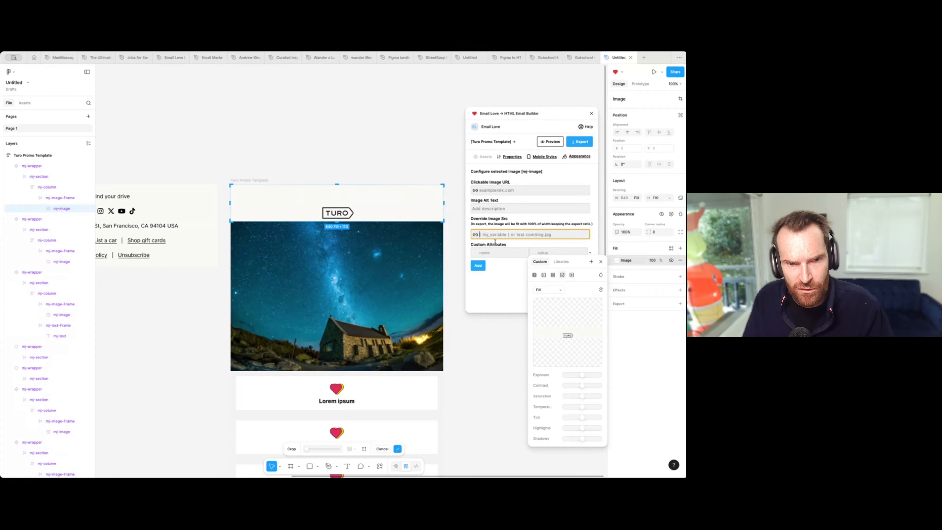
{"action": "left_click", "coordinate": [500, 287]}
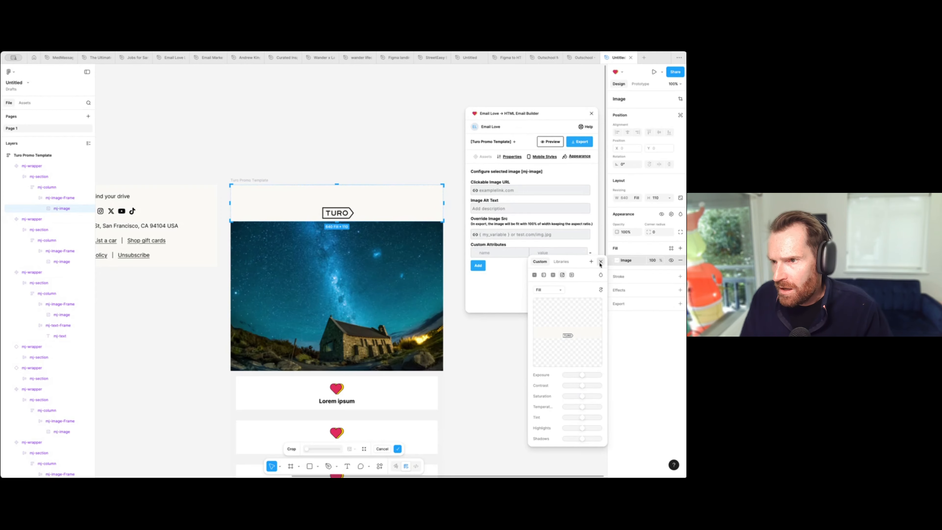
Step: Replace the starry-night hero image's fill with the "Skip the rental counter" picture from the Desktop folder
{"action": "left_click", "coordinate": [601, 262]}
{"action": "left_click", "coordinate": [320, 144]}
{"action": "left_click", "coordinate": [280, 182]}
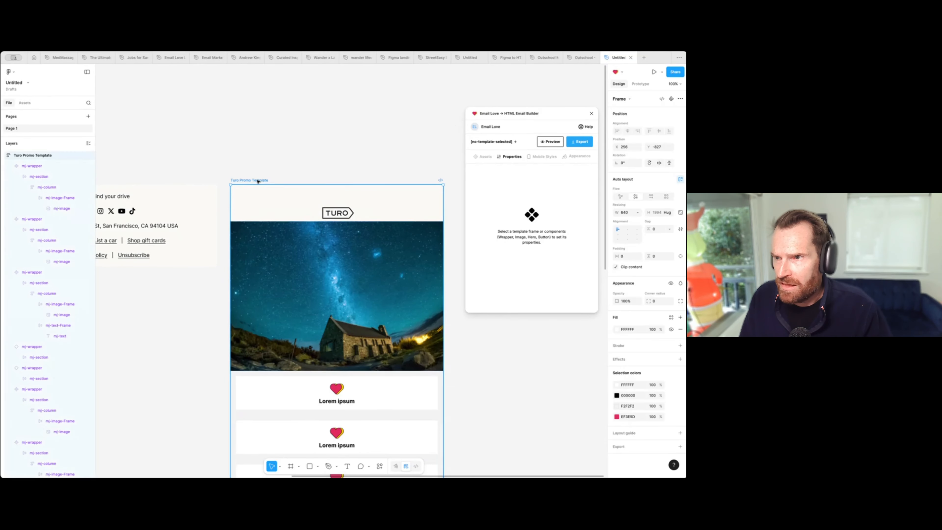
{"action": "left_click", "coordinate": [340, 262]}
{"action": "left_click", "coordinate": [340, 262]}
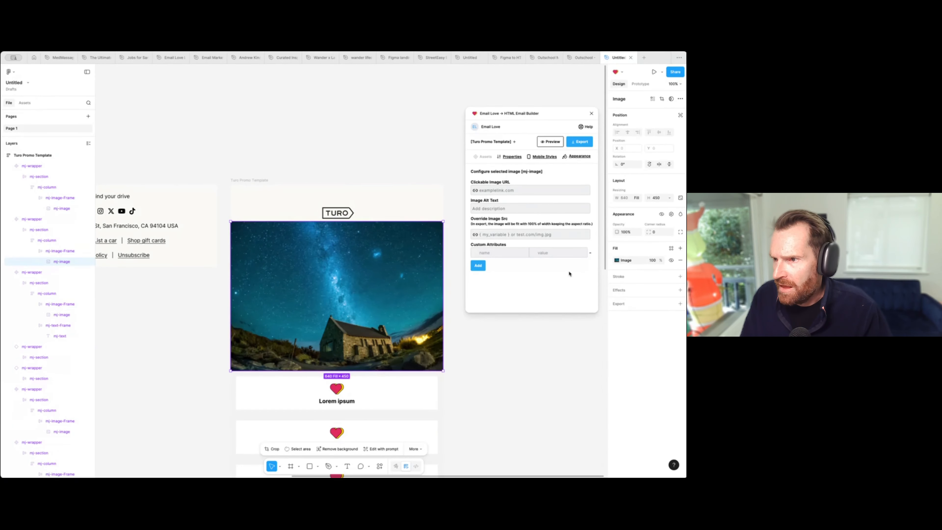
{"action": "left_click", "coordinate": [617, 261]}
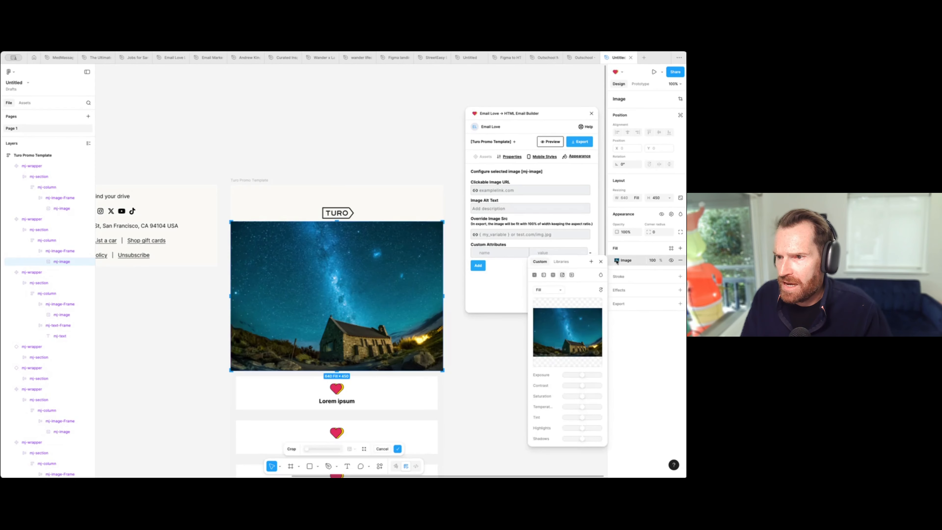
{"action": "left_click", "coordinate": [568, 331]}
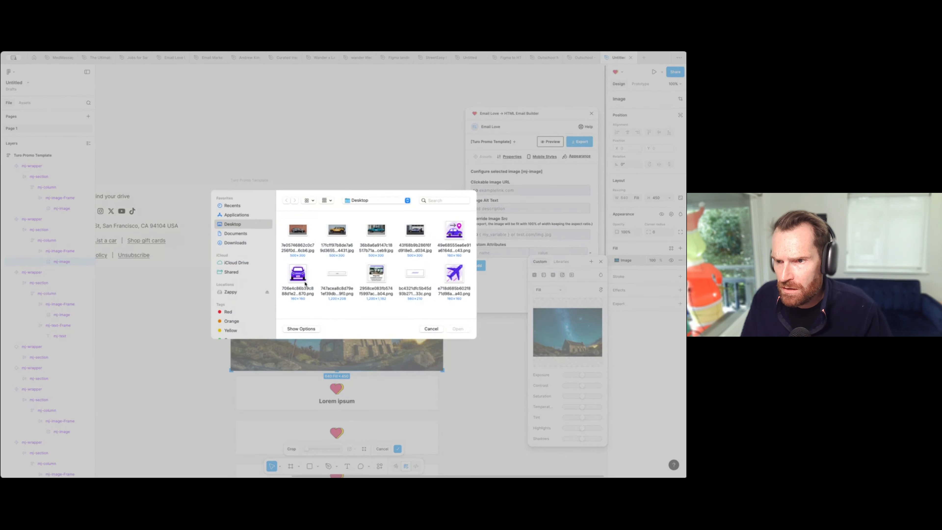
{"action": "double_click", "coordinate": [376, 282]}
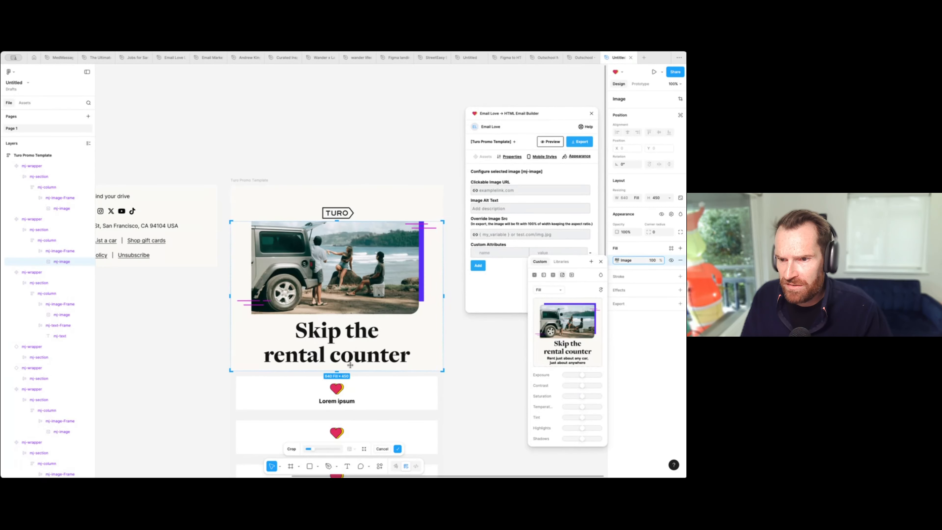
Step: Increase the hero image's height to 630 and set its image scaling mode to Fill
{"action": "left_click_drag", "start_coordinate": [355, 370], "coordinate": [355, 400]}
{"action": "left_click", "coordinate": [548, 290]}
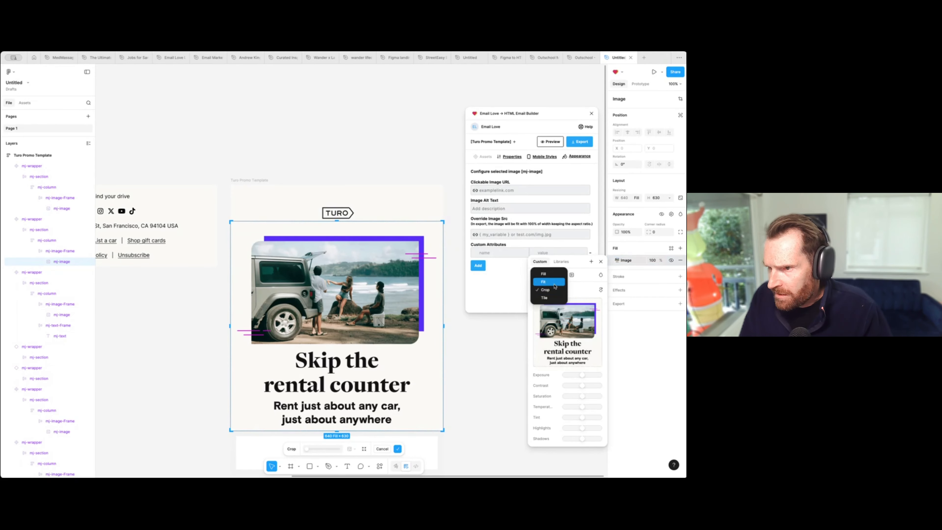
{"action": "left_click", "coordinate": [547, 275]}
Step: Preview the Turo Promo Template in the desktop view and in the iPhone 14 Pro Max view
{"action": "left_click", "coordinate": [260, 180]}
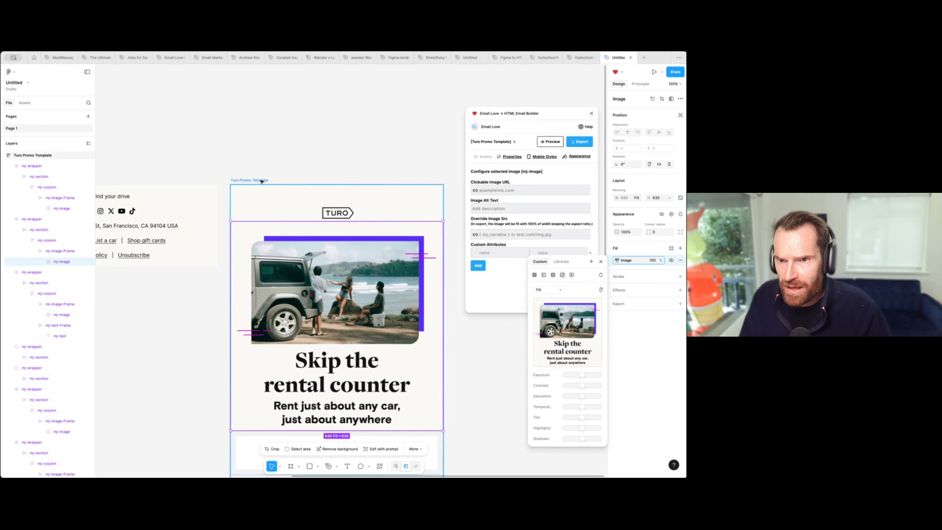
{"action": "left_click", "coordinate": [251, 181]}
{"action": "left_click", "coordinate": [544, 142]}
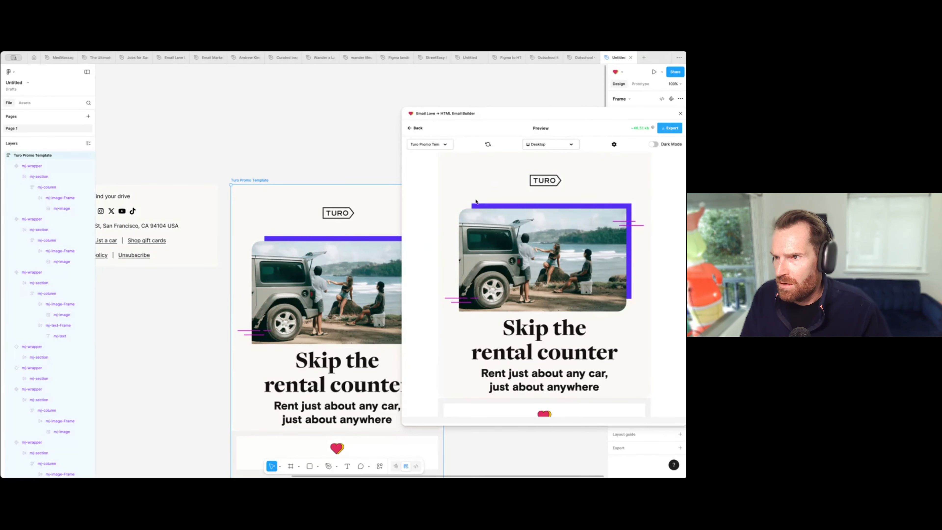
{"action": "left_click", "coordinate": [550, 144]}
{"action": "left_click", "coordinate": [548, 170]}
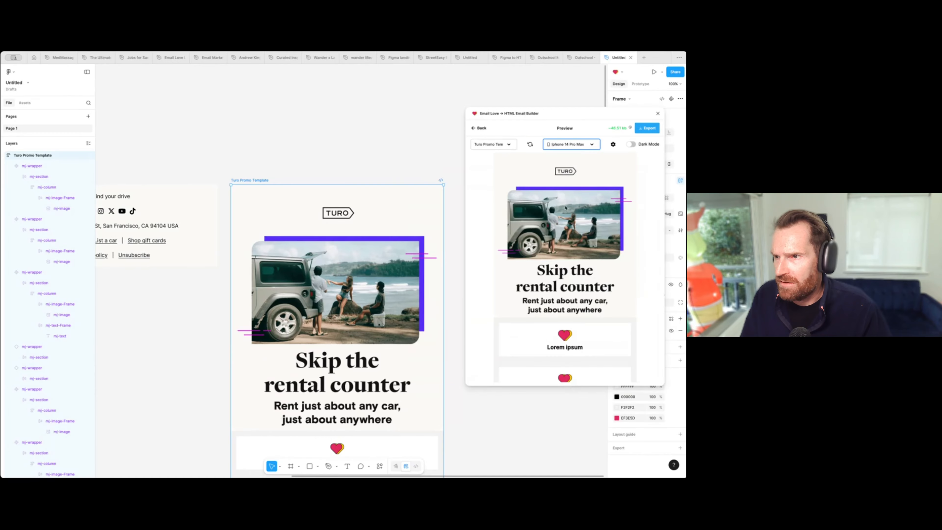
{"action": "left_click", "coordinate": [479, 128]}
Step: Set the hero image wrapper's fill to the warm off-white colour already used on the page
{"action": "left_click", "coordinate": [73, 221]}
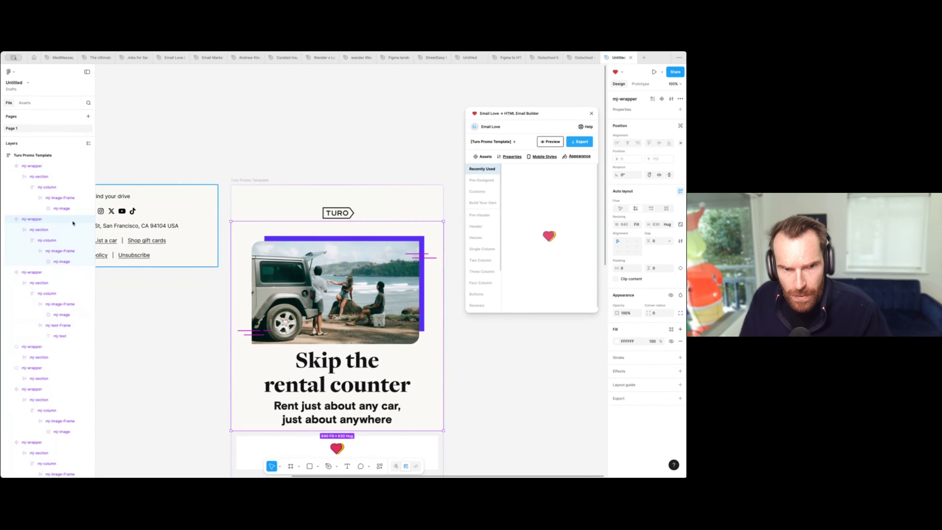
{"action": "scroll", "coordinate": [341, 380], "scroll_direction": "down", "scroll_amount": 3}
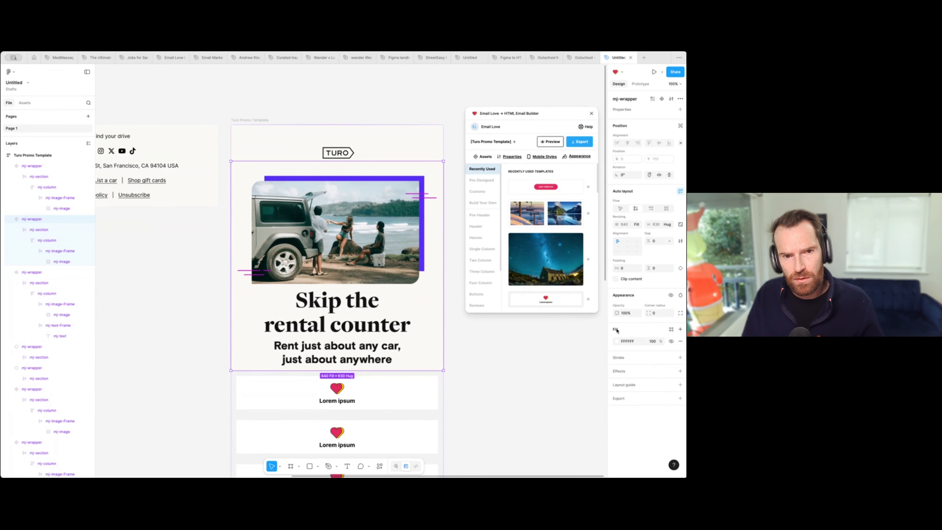
{"action": "left_click", "coordinate": [617, 341]}
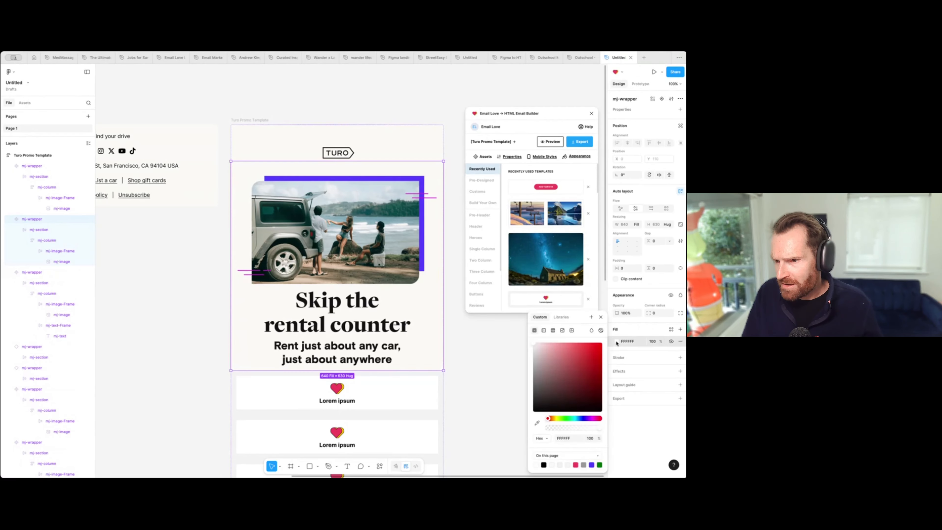
{"action": "left_click", "coordinate": [553, 464]}
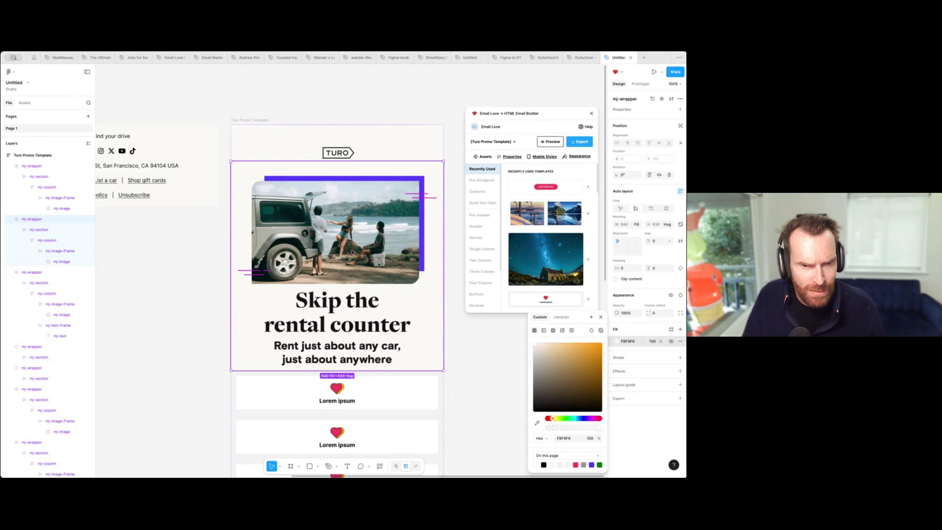
Step: Copy the heading text "Airport pickup made easy" from the first icon block of the original Turo Template
{"action": "scroll", "coordinate": [354, 253], "scroll_direction": "down", "scroll_amount": 1}
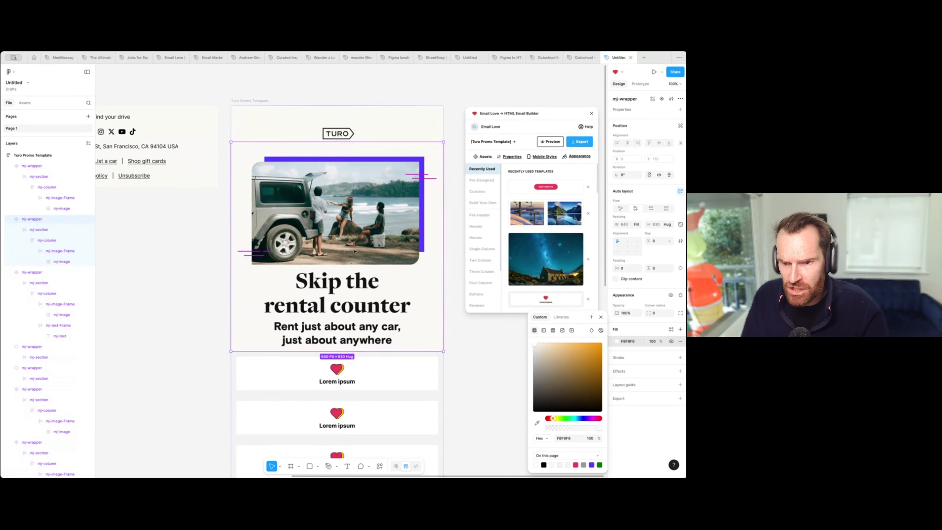
{"action": "scroll", "coordinate": [191, 305], "scroll_direction": "left", "scroll_amount": 1}
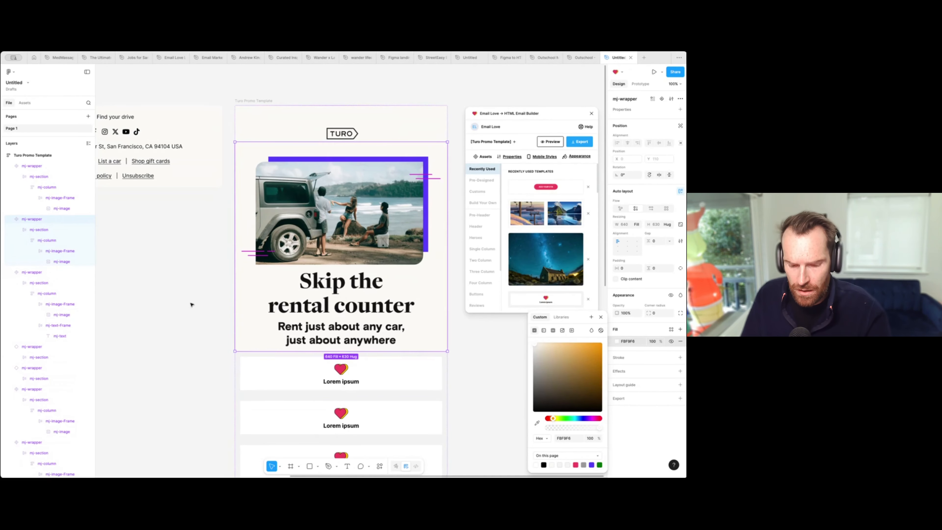
{"action": "key", "text": "minus"}
{"action": "scroll", "coordinate": [192, 304], "scroll_direction": "down", "scroll_amount": 3}
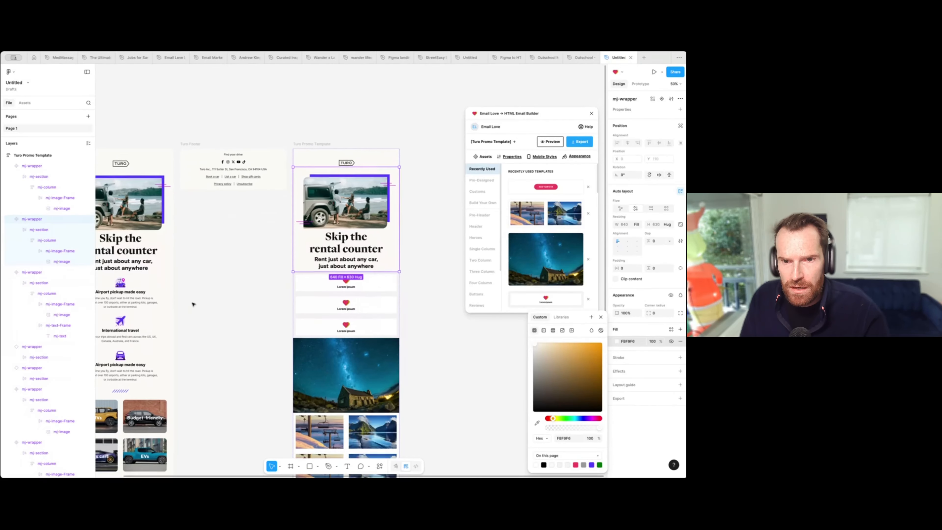
{"action": "left_click", "coordinate": [138, 288]}
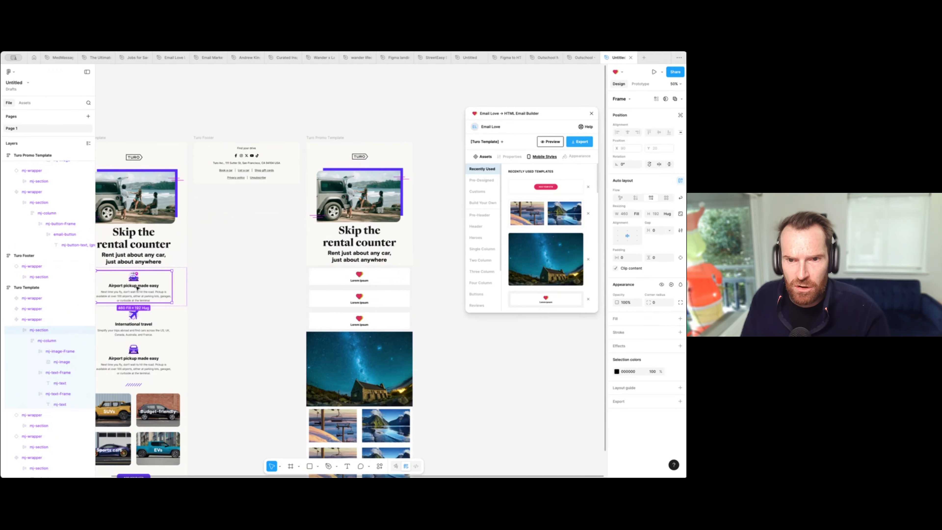
{"action": "double_click", "coordinate": [139, 287]}
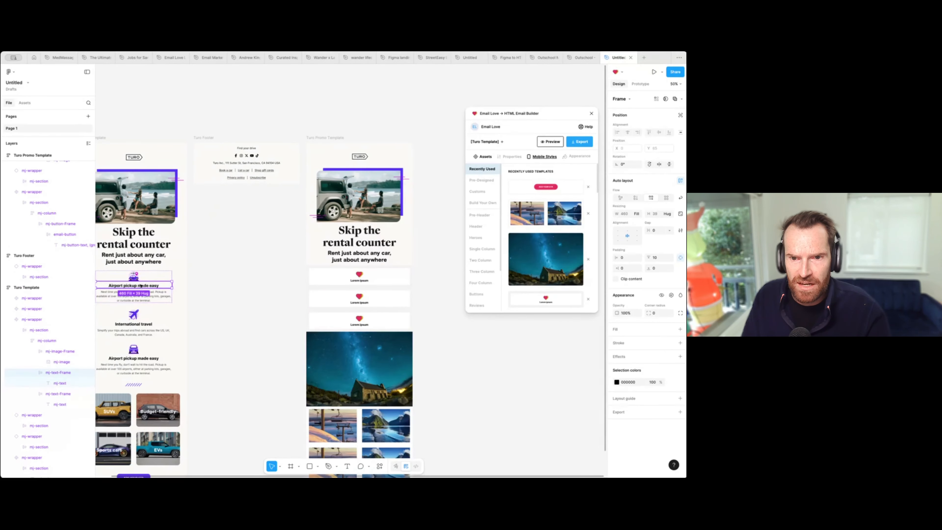
{"action": "double_click", "coordinate": [141, 286]}
{"action": "double_click", "coordinate": [141, 285]}
{"action": "key", "text": "ctrl+a"}
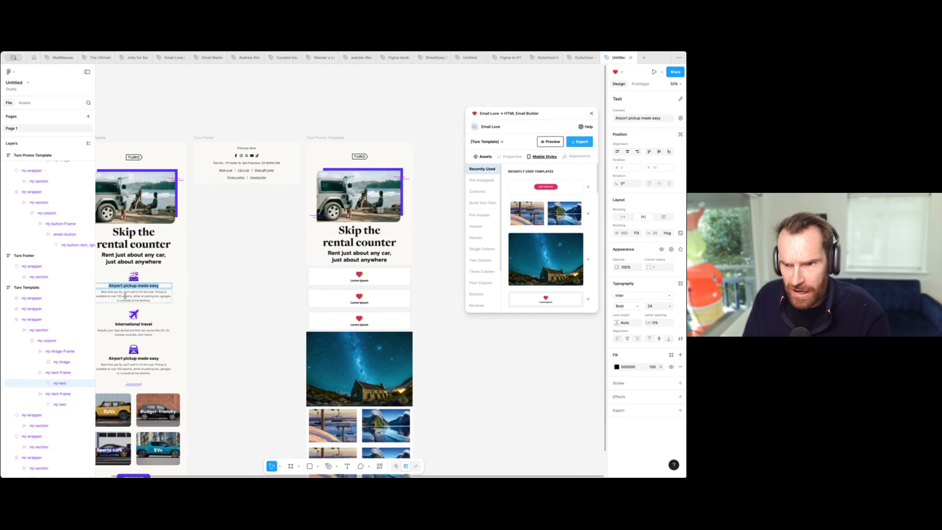
Step: Replace the heart image in the first icon block of the Turo Promo Template with the car-and-location-pin picture from the Desktop folder
{"action": "key", "text": "super+equal"}
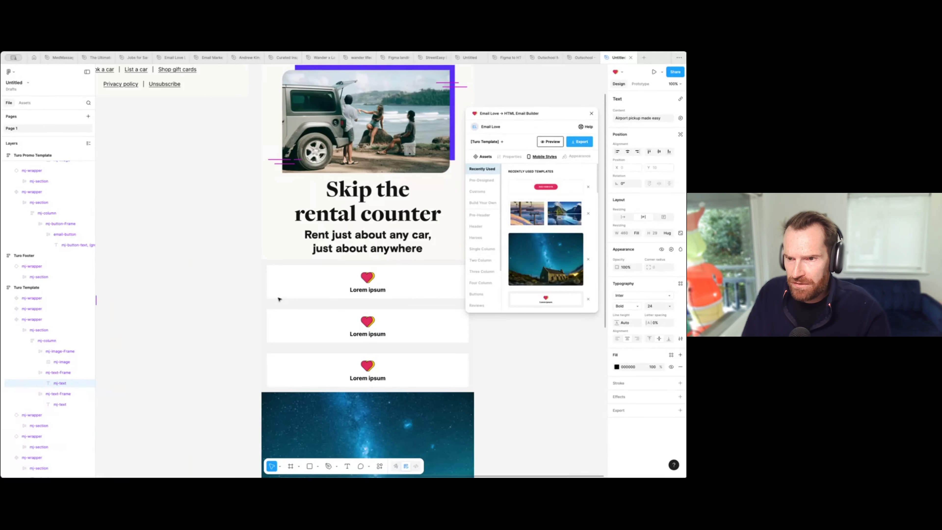
{"action": "scroll", "coordinate": [279, 299], "scroll_direction": "right", "scroll_amount": 2}
{"action": "left_click", "coordinate": [309, 276]}
{"action": "left_click", "coordinate": [309, 276]}
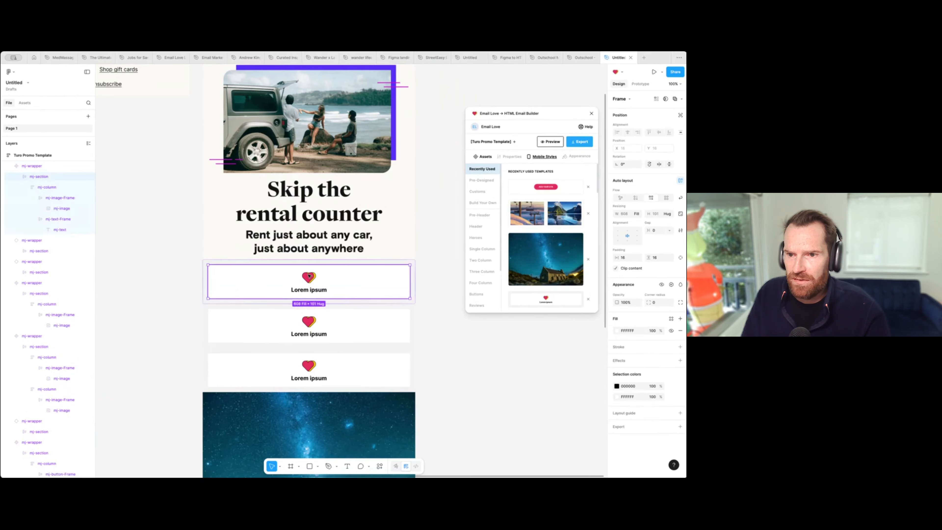
{"action": "double_click", "coordinate": [309, 276]}
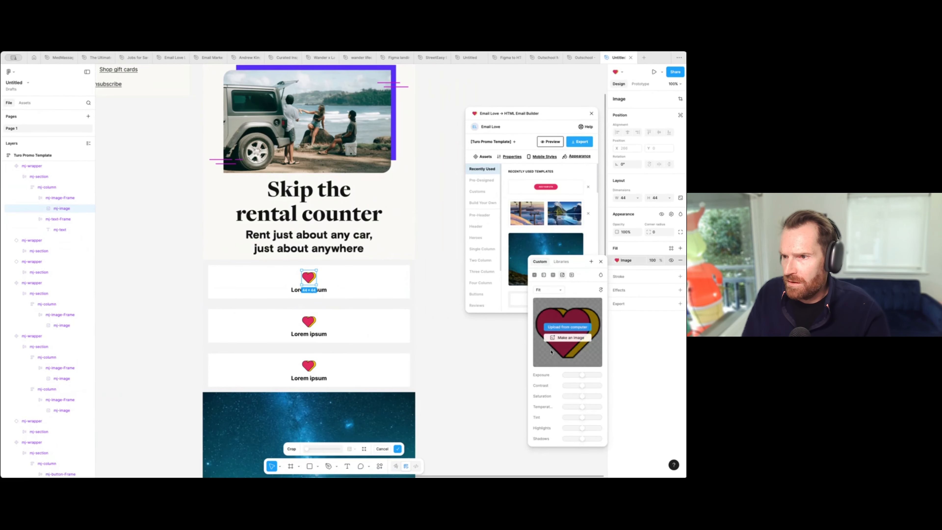
{"action": "left_click", "coordinate": [567, 327]}
{"action": "double_click", "coordinate": [454, 230]}
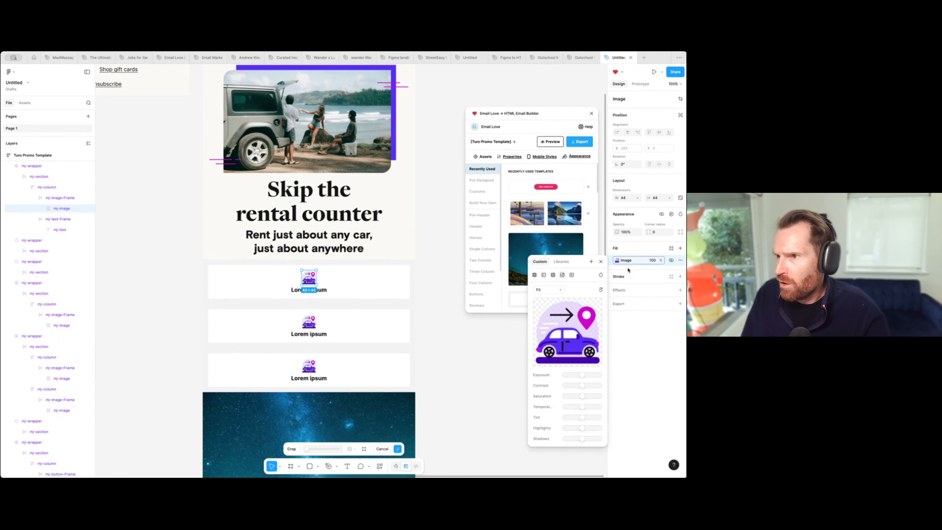
Step: Lock the car icon's aspect ratio and set its width to 55
{"action": "left_click", "coordinate": [680, 198]}
{"action": "left_click", "coordinate": [627, 198]}
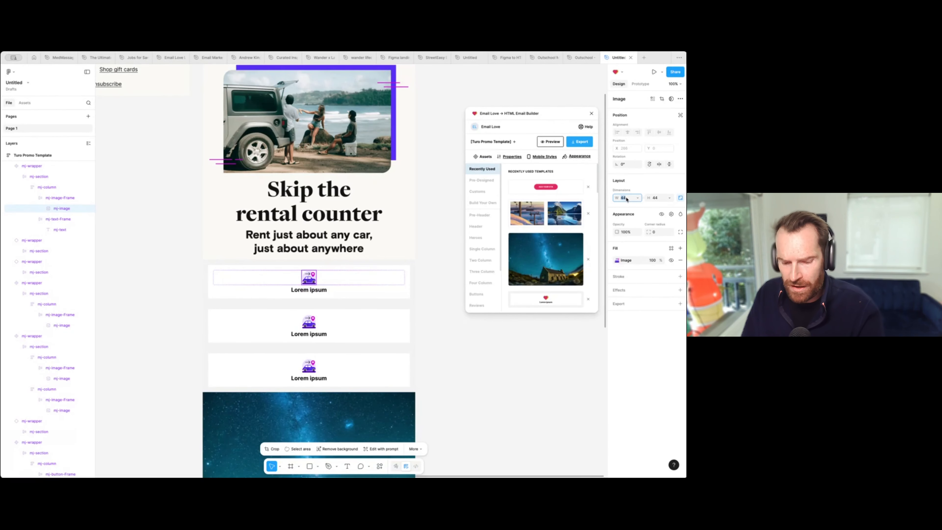
{"action": "type", "text": "55"}
{"action": "key", "text": "Return"}
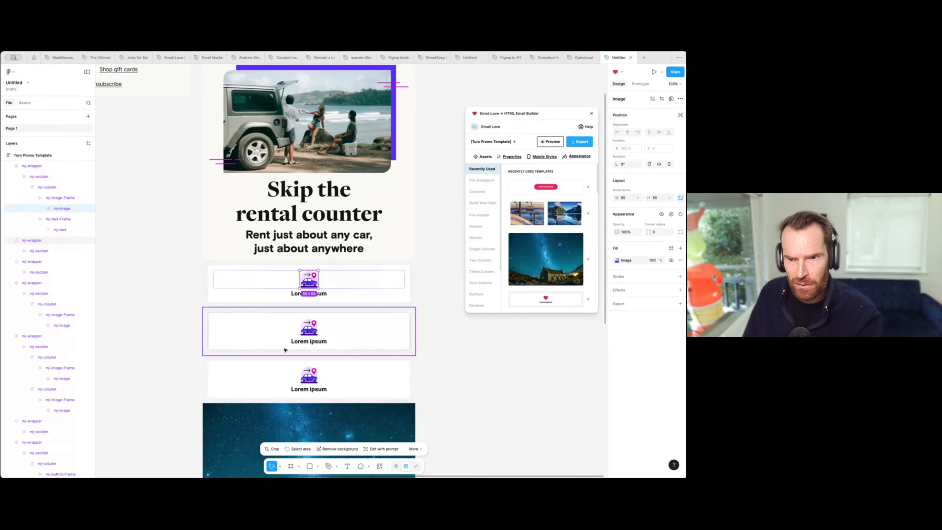
Step: Set the car icon's width to 65
{"action": "left_click", "coordinate": [624, 198]}
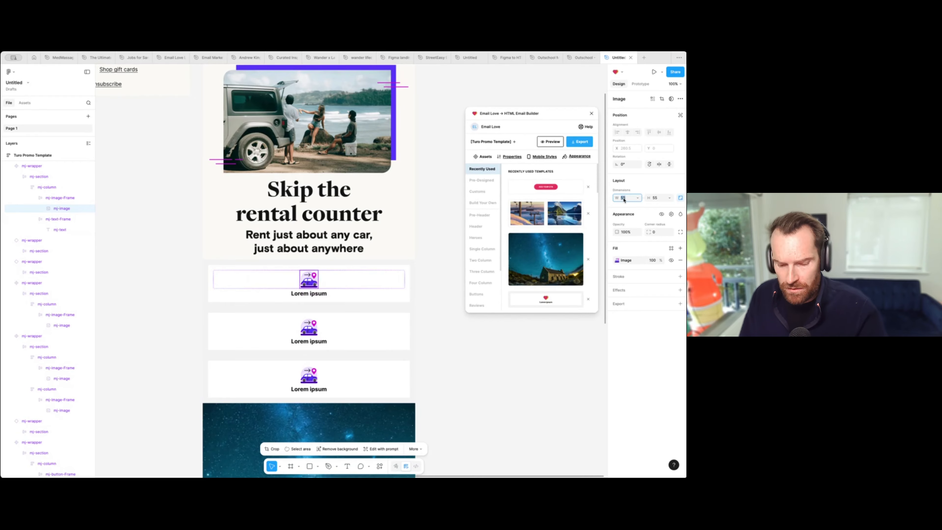
{"action": "type", "text": "65"}
{"action": "key", "text": "Return"}
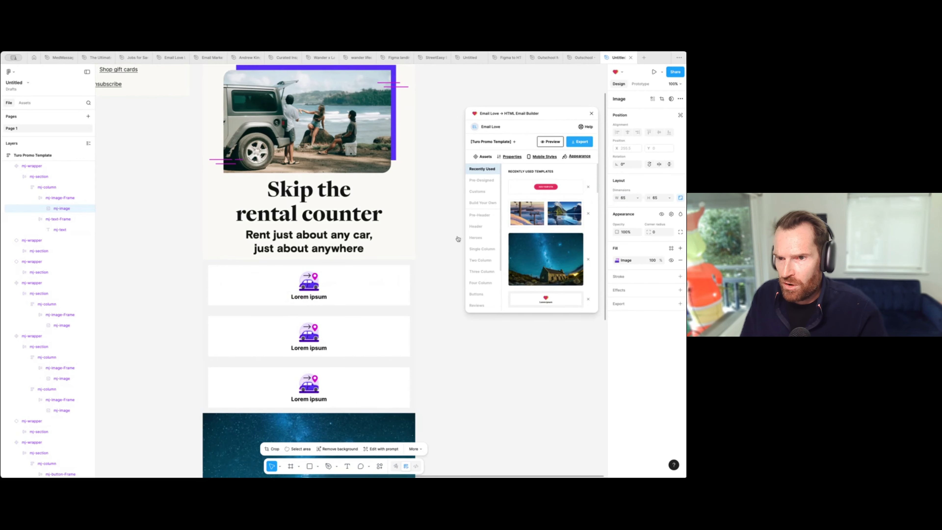
Step: Replace the "Lorem ipsum" heading in the first icon block with "Airport pickup made easy"
{"action": "left_click", "coordinate": [317, 297]}
{"action": "double_click", "coordinate": [321, 298]}
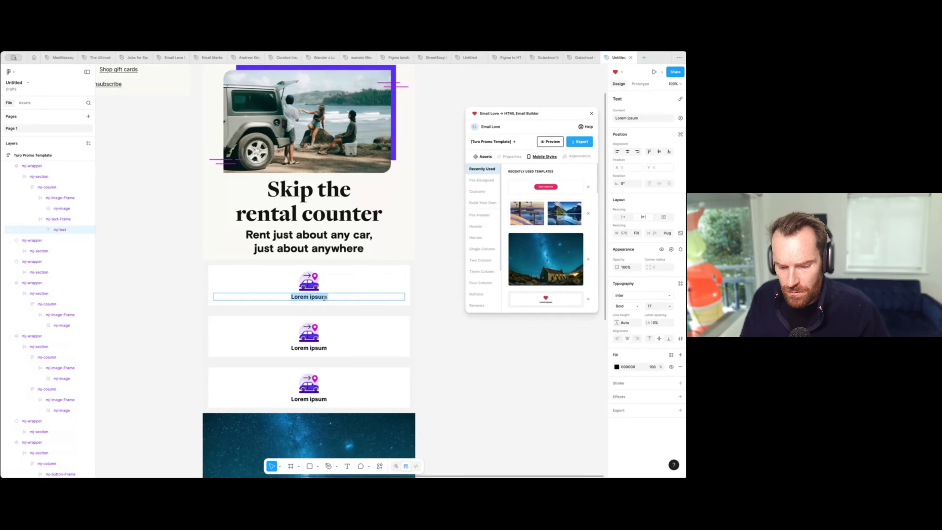
{"action": "type", "text": "Airport pickup made easy"}
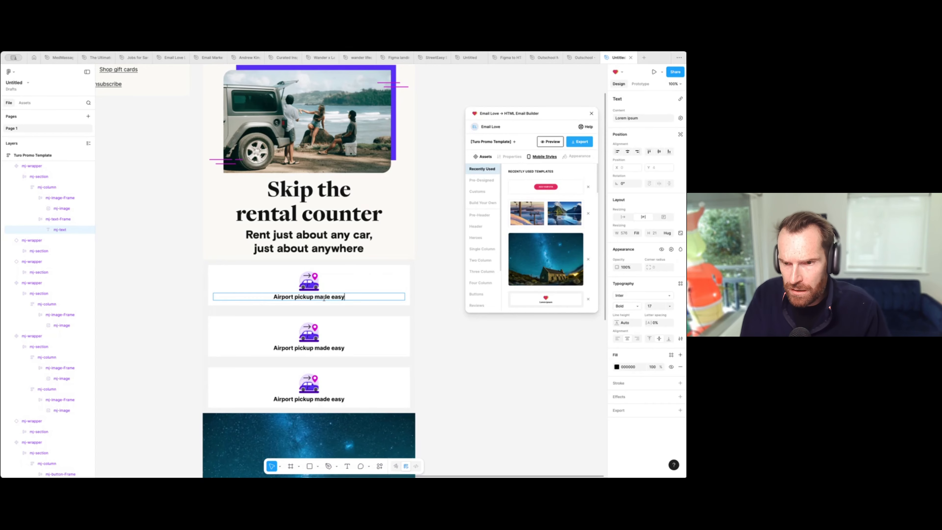
{"action": "key", "text": "super+minus"}
{"action": "key", "text": "Escape"}
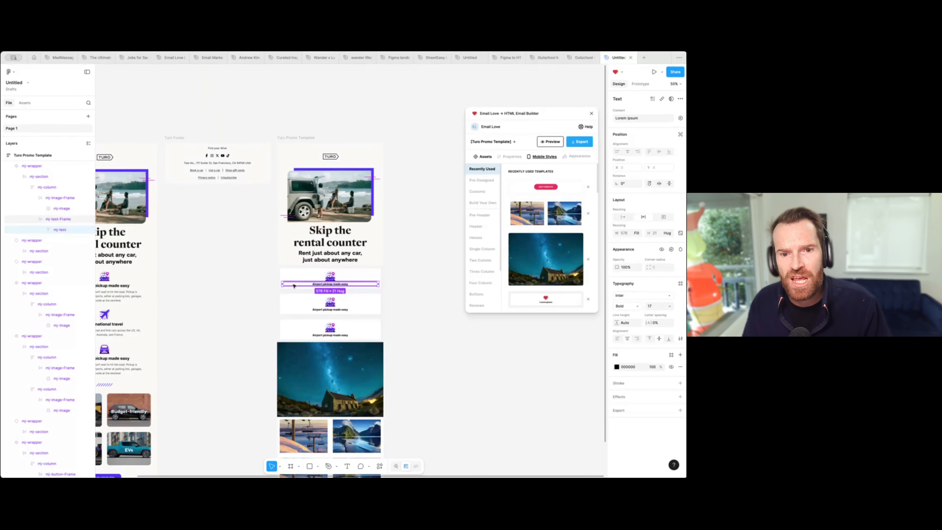
Step: Examine the layer structure of the first icon block: its text frame, wrapper, section and column
{"action": "left_click", "coordinate": [47, 221]}
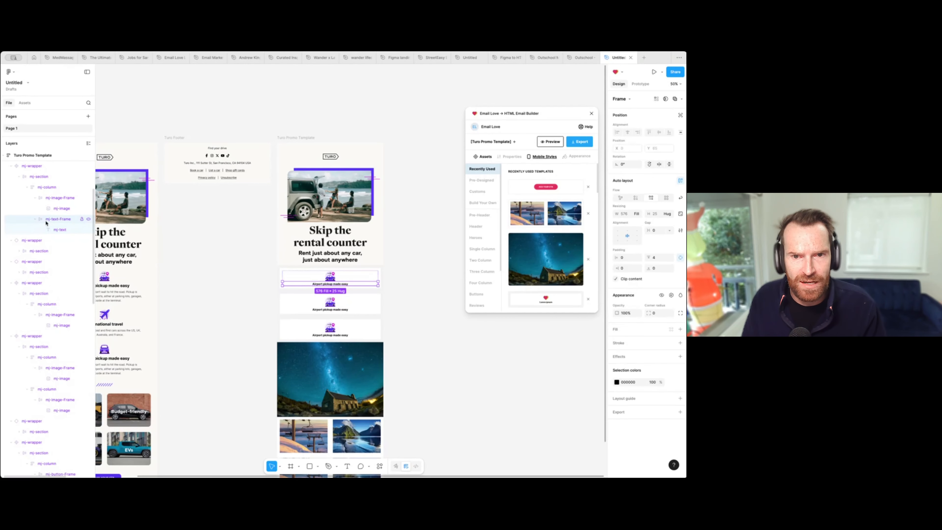
{"action": "scroll", "coordinate": [53, 222], "scroll_direction": "up", "scroll_amount": 2}
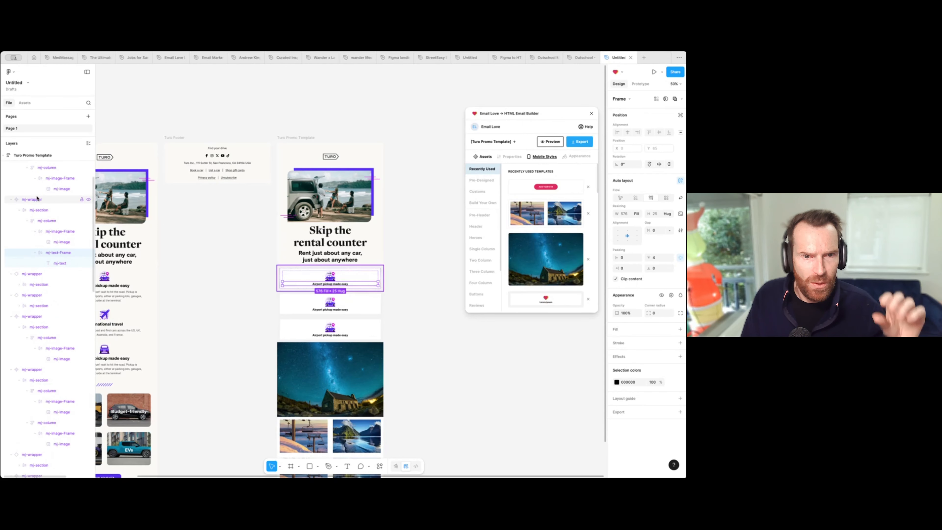
{"action": "left_click", "coordinate": [31, 199]}
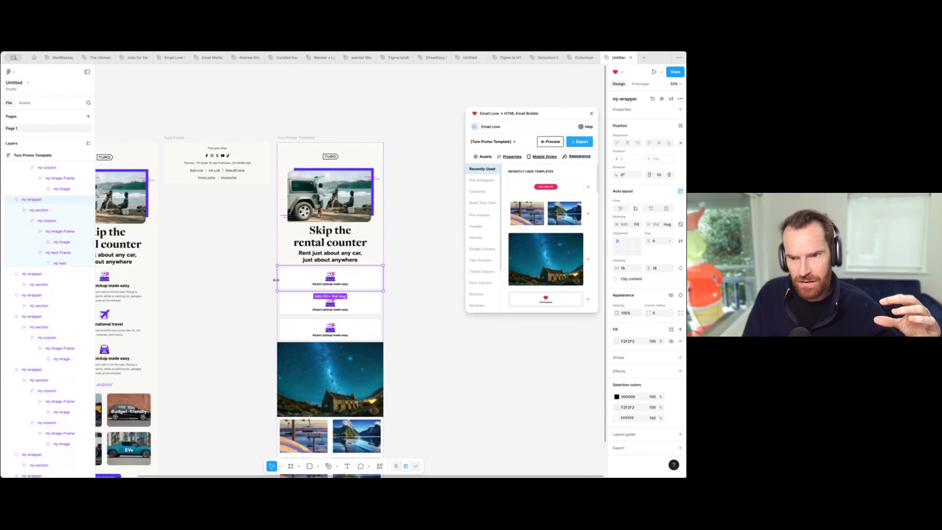
{"action": "left_click", "coordinate": [48, 210]}
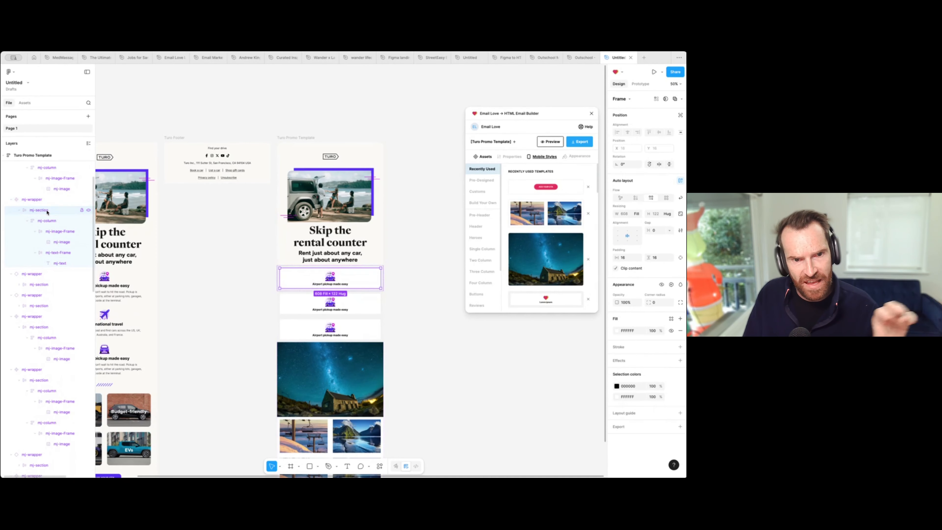
{"action": "left_click", "coordinate": [47, 222]}
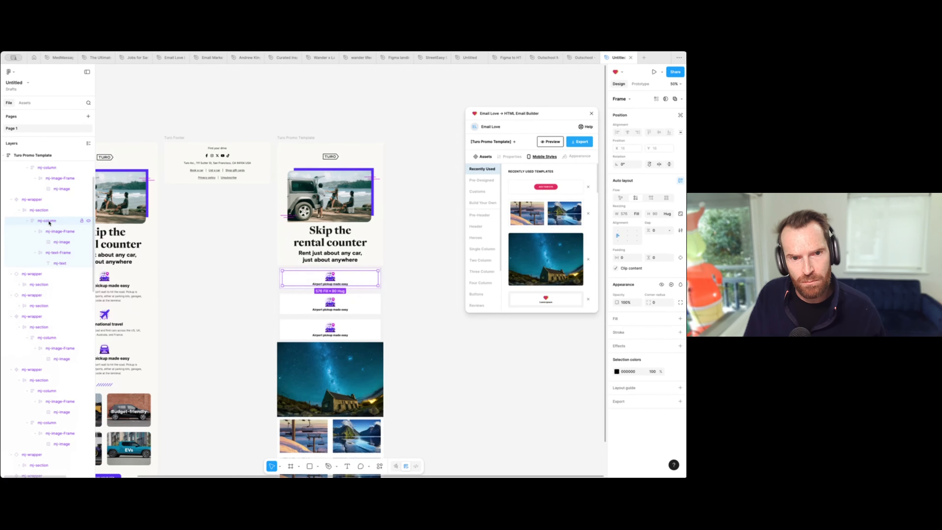
Step: Duplicate the heading's text frame in the first icon block of the Turo Promo Template
{"action": "left_click", "coordinate": [58, 232]}
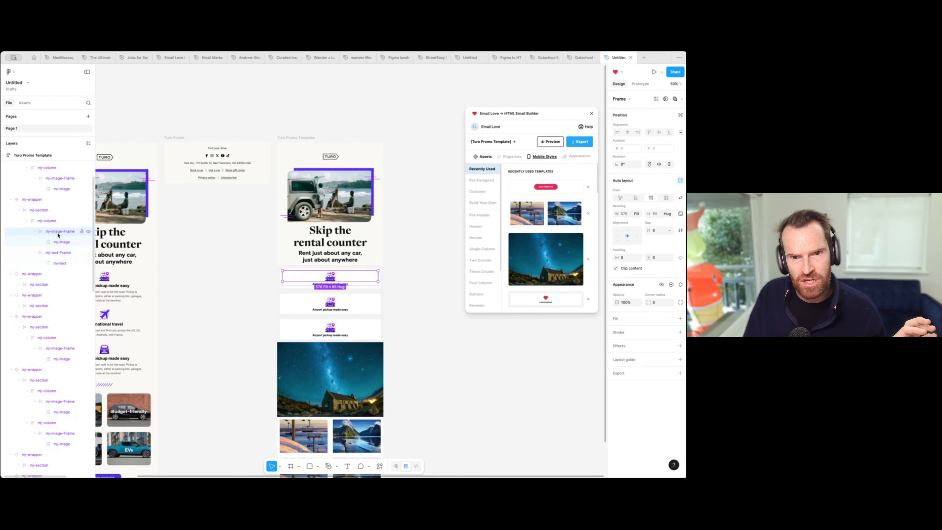
{"action": "left_click", "coordinate": [57, 252]}
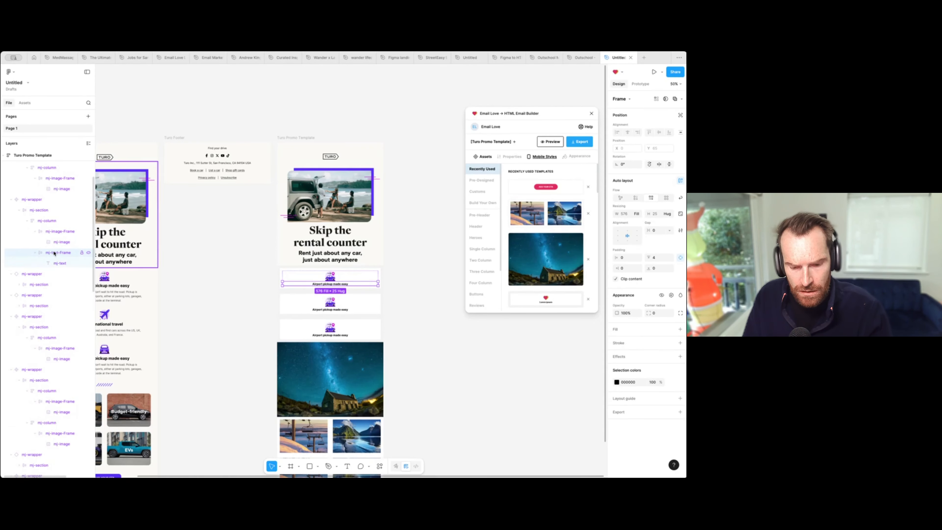
{"action": "key", "text": "ctrl+d"}
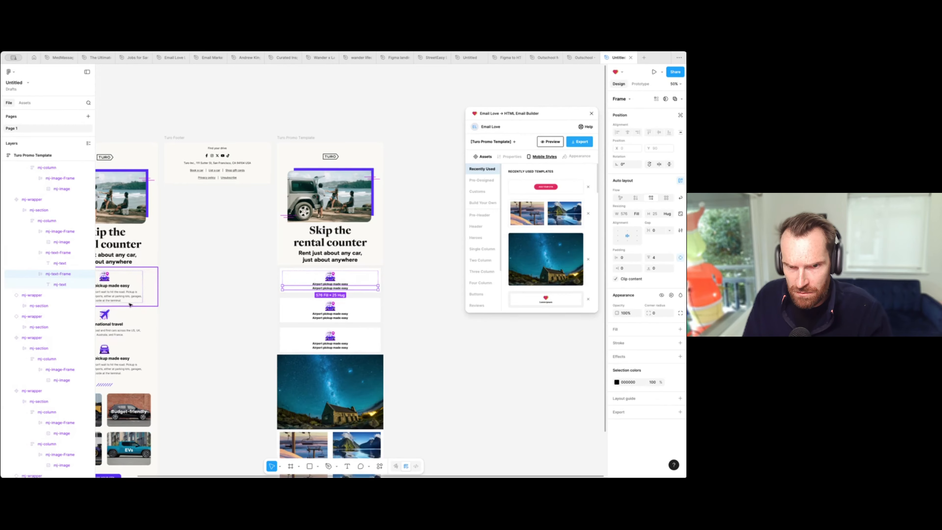
Step: Replace the duplicated heading's text with the "Next time you fly, don't wait to hit the road" paragraph copied from the original Turo Template
{"action": "left_click", "coordinate": [121, 295]}
{"action": "double_click", "coordinate": [121, 296]}
{"action": "double_click", "coordinate": [120, 295]}
{"action": "key", "text": "ctrl+c"}
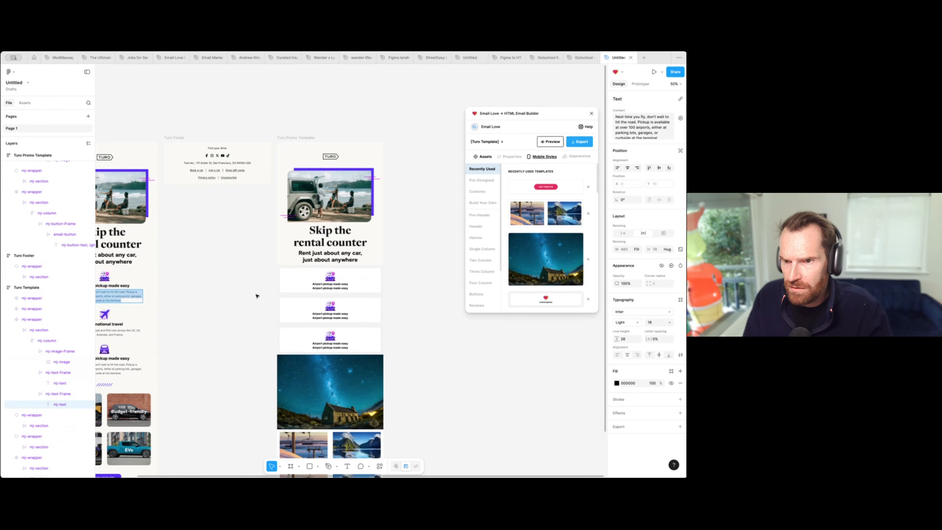
{"action": "left_click", "coordinate": [321, 288]}
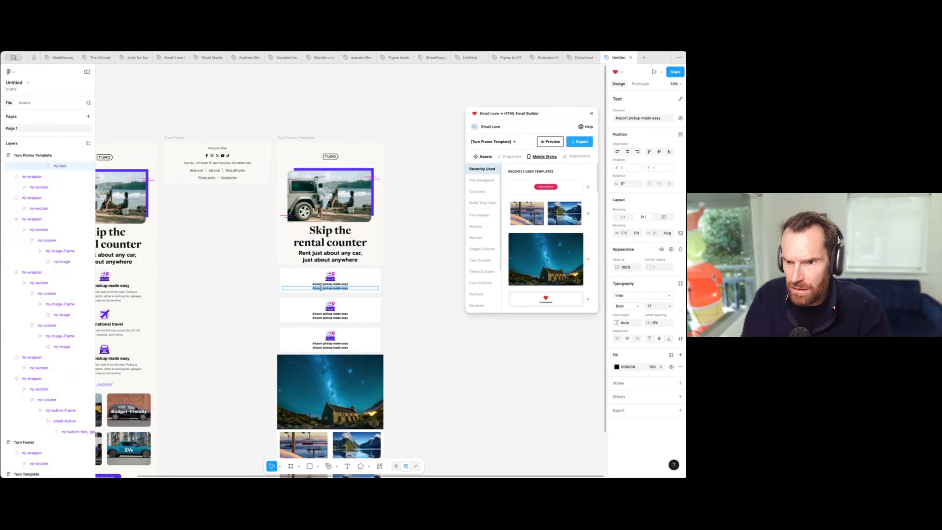
{"action": "key", "text": "ctrl+v"}
Step: Set the font weight of the airport pickup description paragraph to Regular
{"action": "key", "text": "super+equal"}
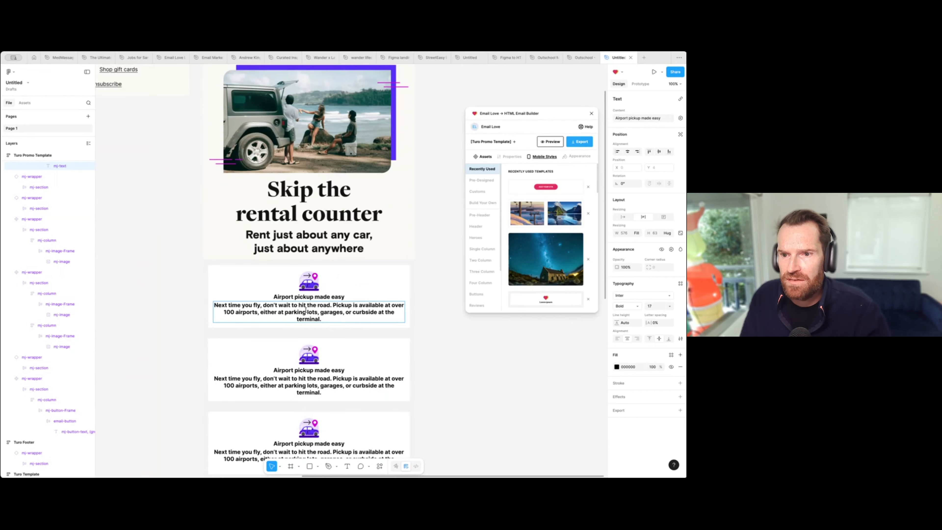
{"action": "triple_click", "coordinate": [305, 310]}
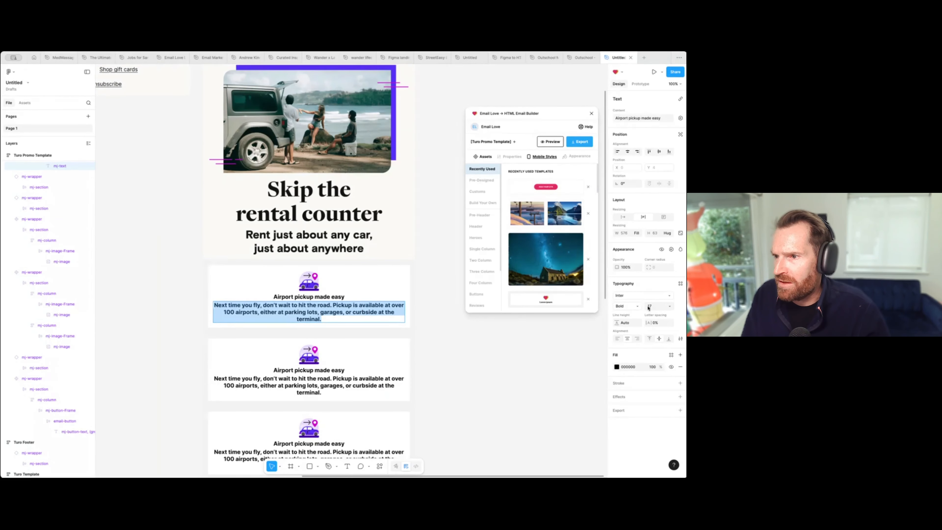
{"action": "left_click", "coordinate": [637, 306]}
{"action": "left_click", "coordinate": [635, 287]}
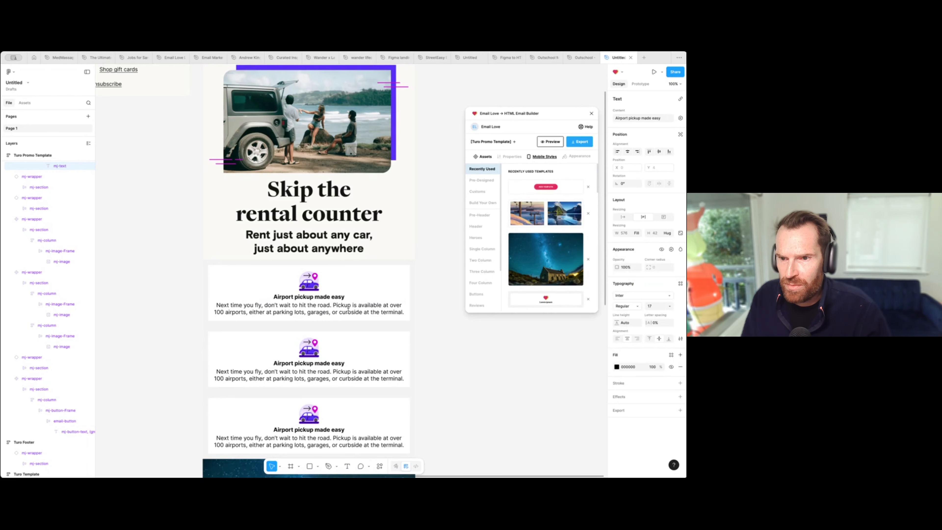
Step: Set the font size of the first icon block's "Airport pickup made easy" heading to 24
{"action": "double_click", "coordinate": [341, 297]}
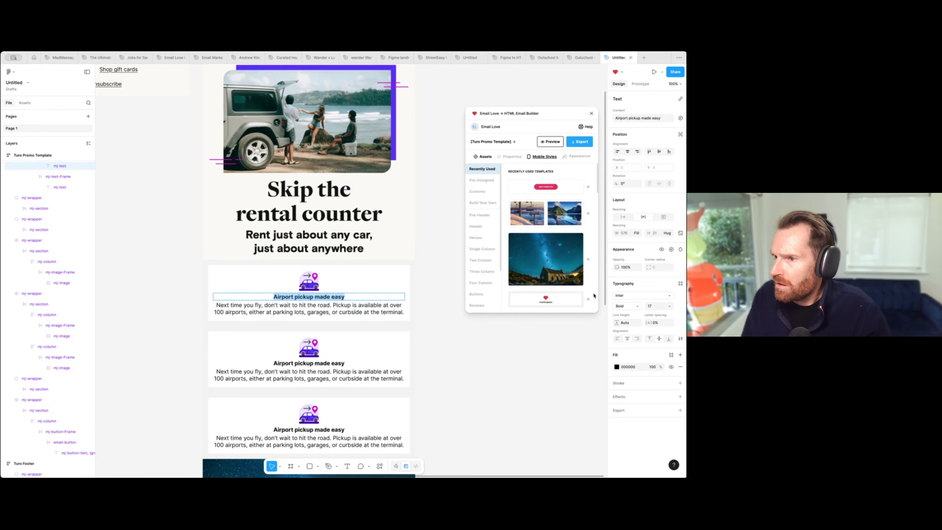
{"action": "left_click", "coordinate": [669, 307]}
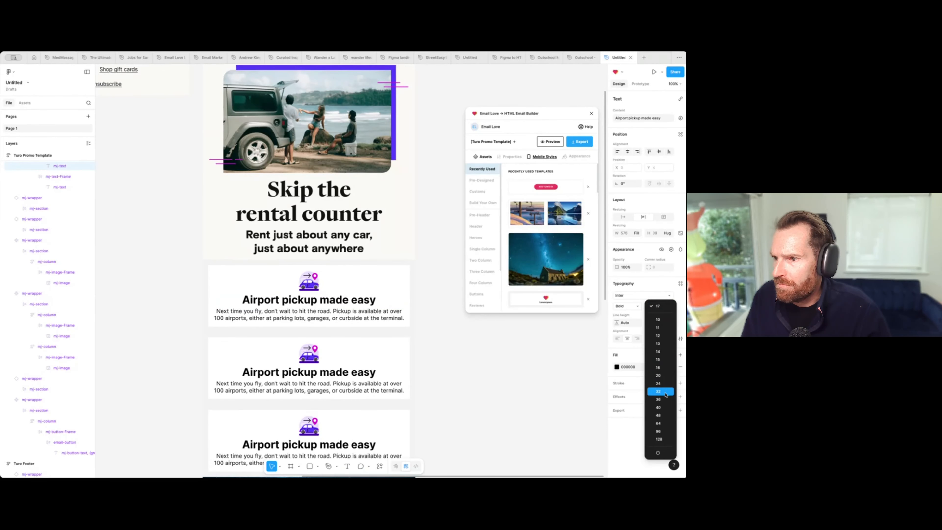
{"action": "left_click", "coordinate": [659, 385]}
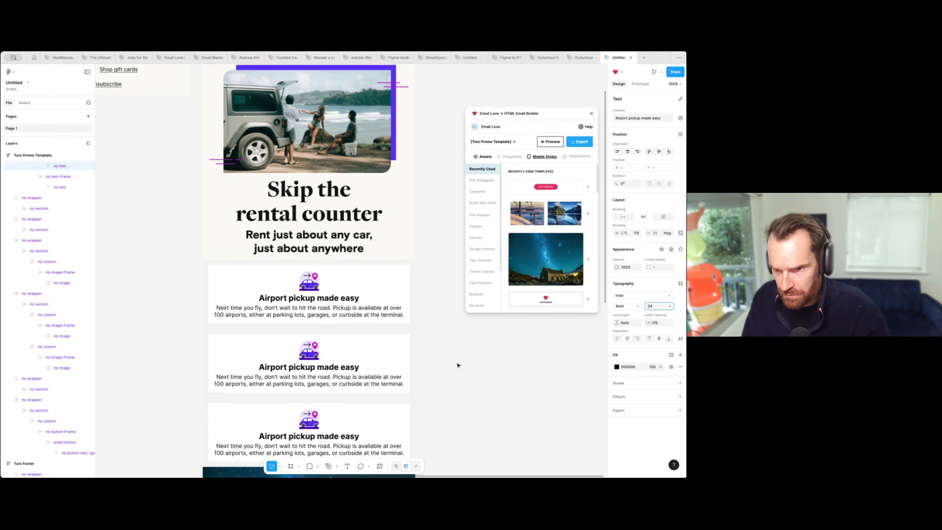
Step: Change the first icon block wrapper's fill to the off-white colour already used on the page
{"action": "left_click", "coordinate": [338, 302]}
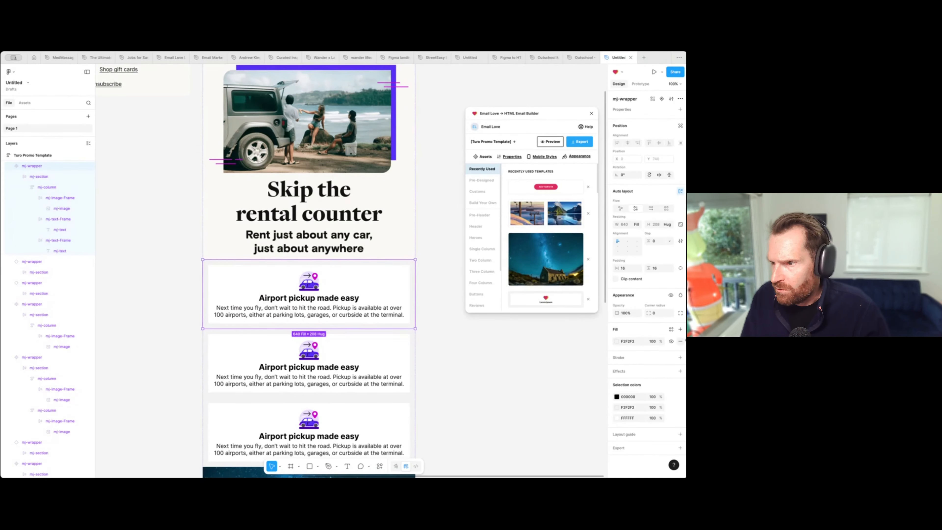
{"action": "left_click", "coordinate": [618, 341]}
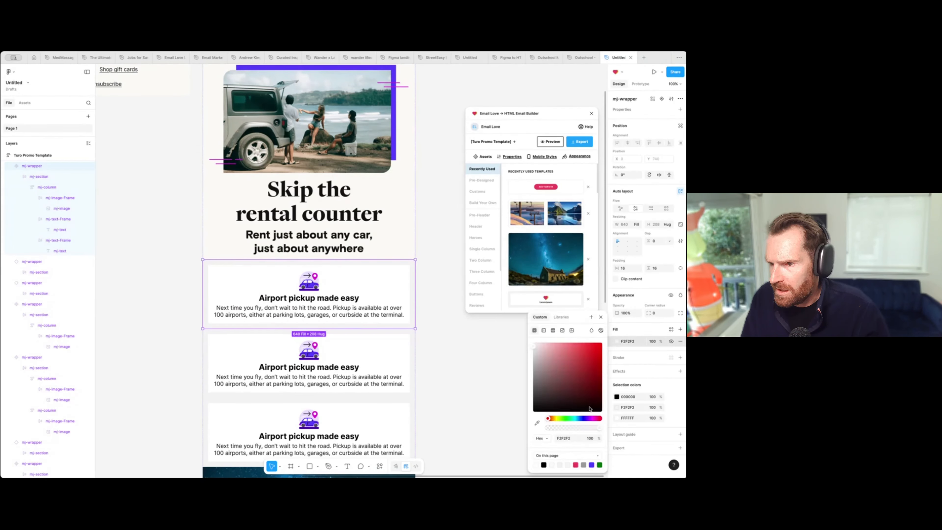
{"action": "left_click", "coordinate": [553, 464]}
Step: Try a gap of 25 and a reduced gap of 13 between the items in the first icon block's column
{"action": "left_click", "coordinate": [352, 303]}
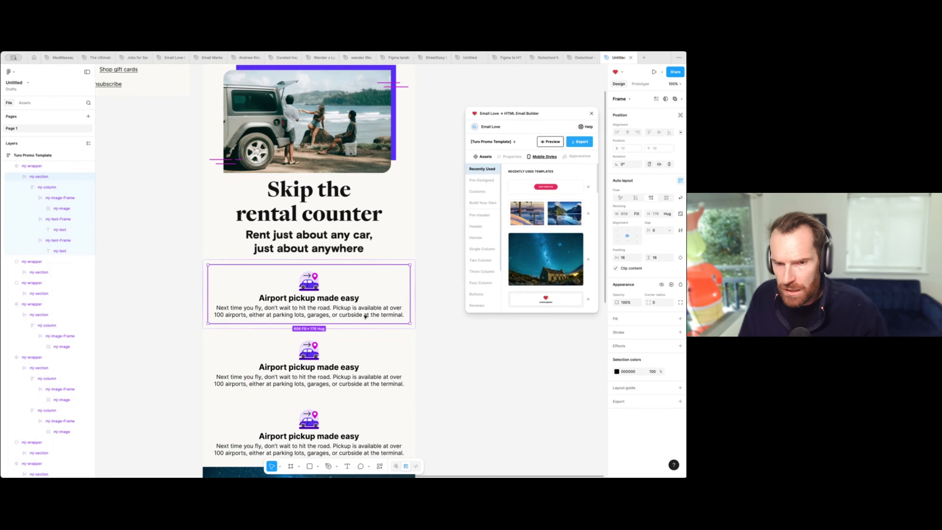
{"action": "left_click", "coordinate": [47, 187]}
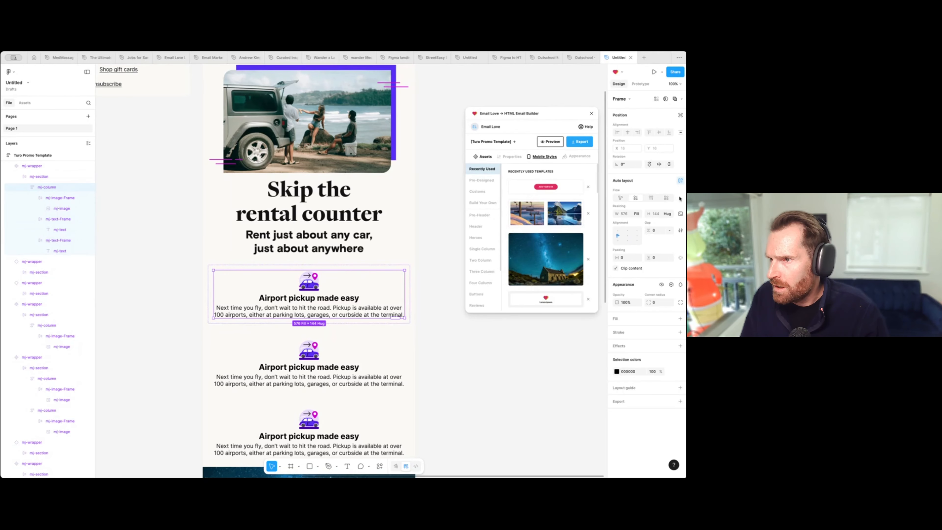
{"action": "left_click", "coordinate": [657, 232]}
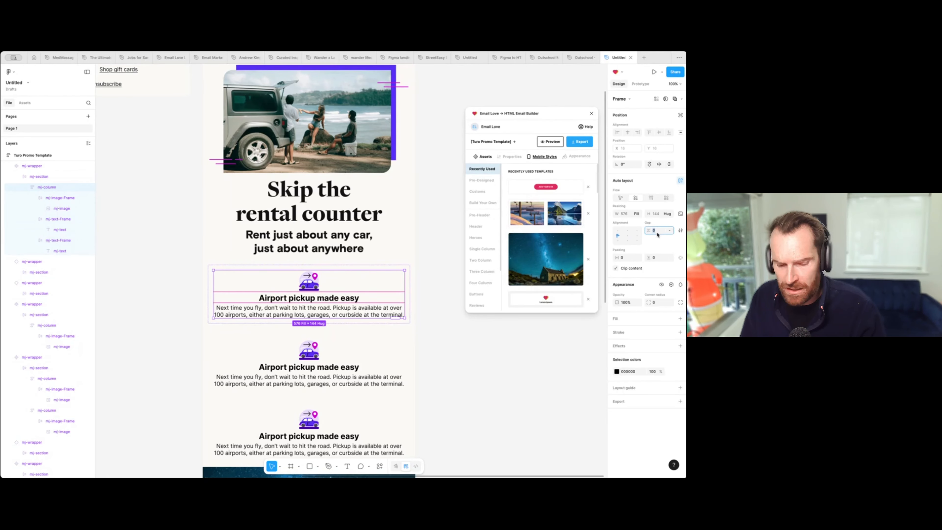
{"action": "key", "text": "Return"}
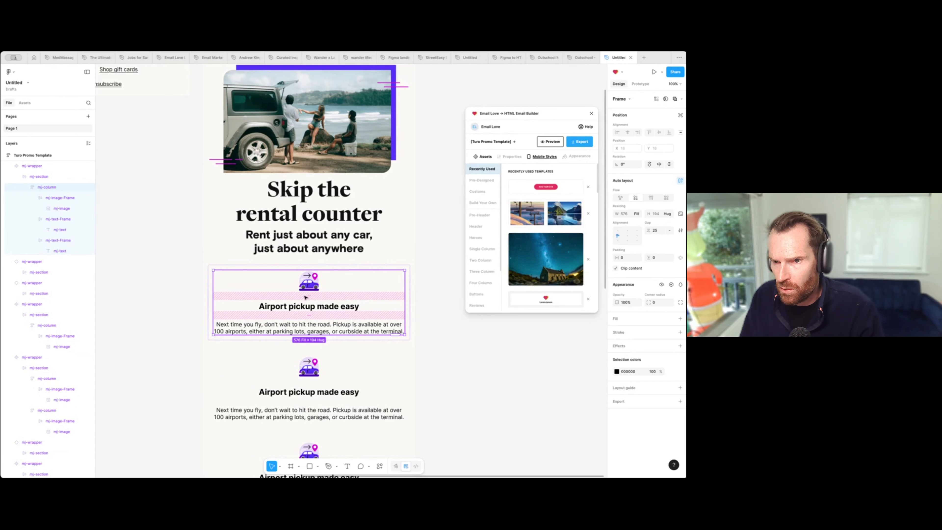
{"action": "left_click_drag", "start_coordinate": [309, 299], "coordinate": [309, 296]}
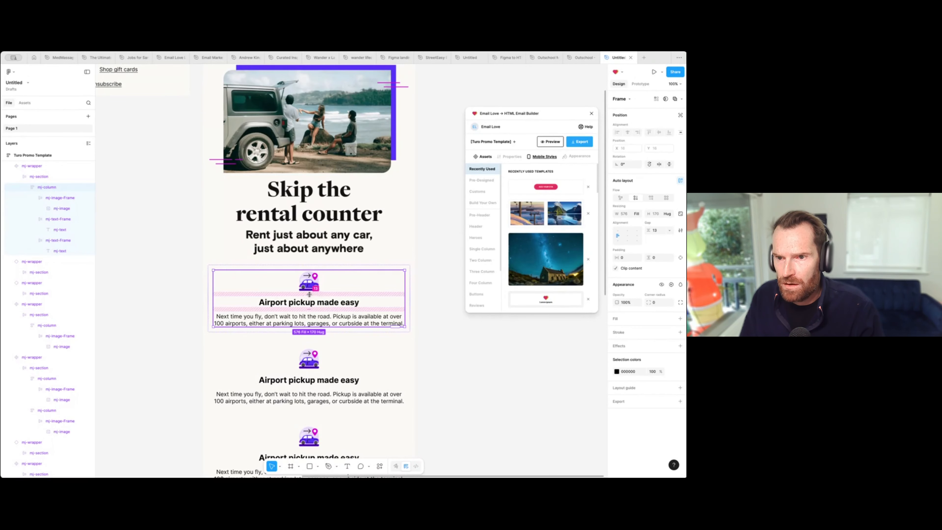
{"action": "left_click", "coordinate": [462, 326]}
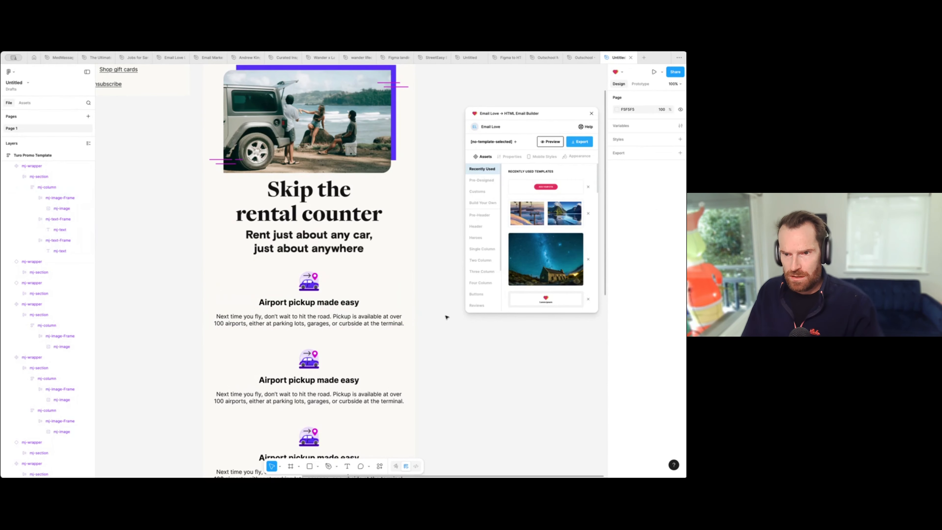
Step: Set the gap between the items in the first icon block's column to 10
{"action": "left_click", "coordinate": [295, 315]}
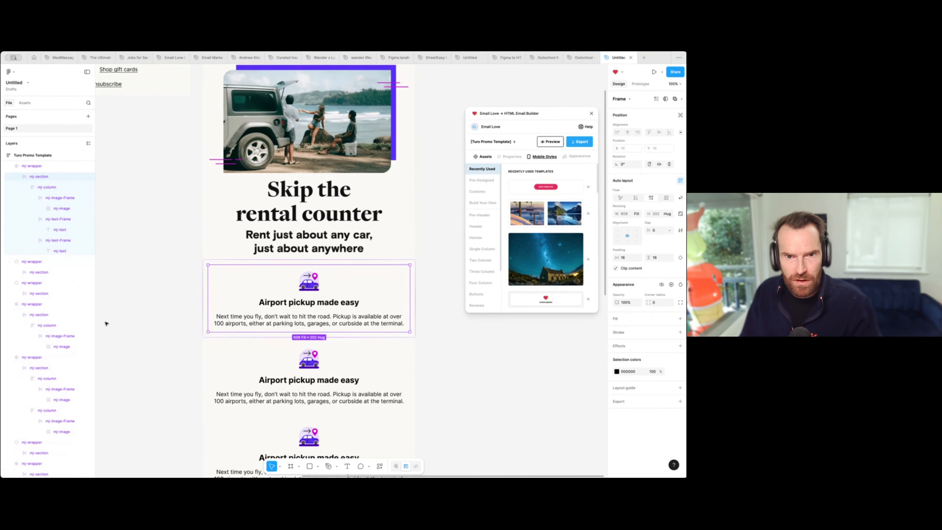
{"action": "left_click", "coordinate": [48, 188]}
{"action": "left_click", "coordinate": [47, 189]}
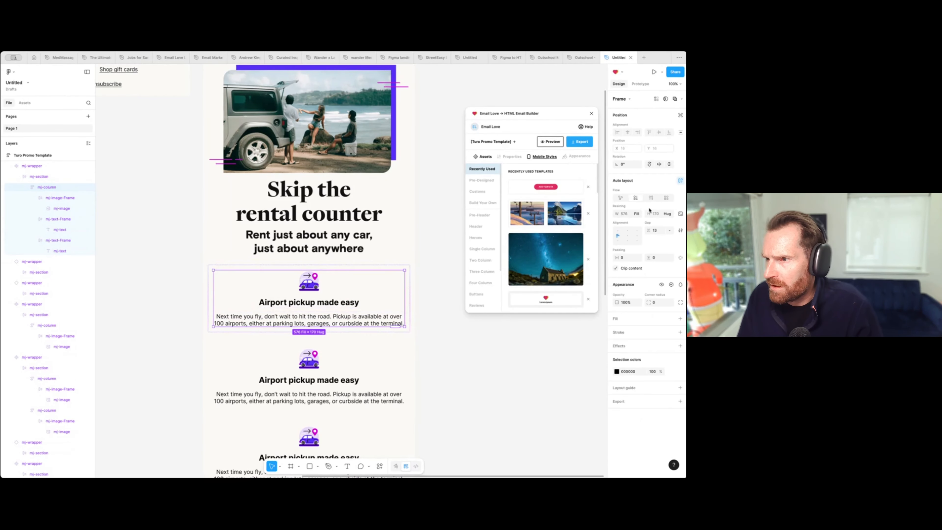
{"action": "left_click", "coordinate": [658, 231]}
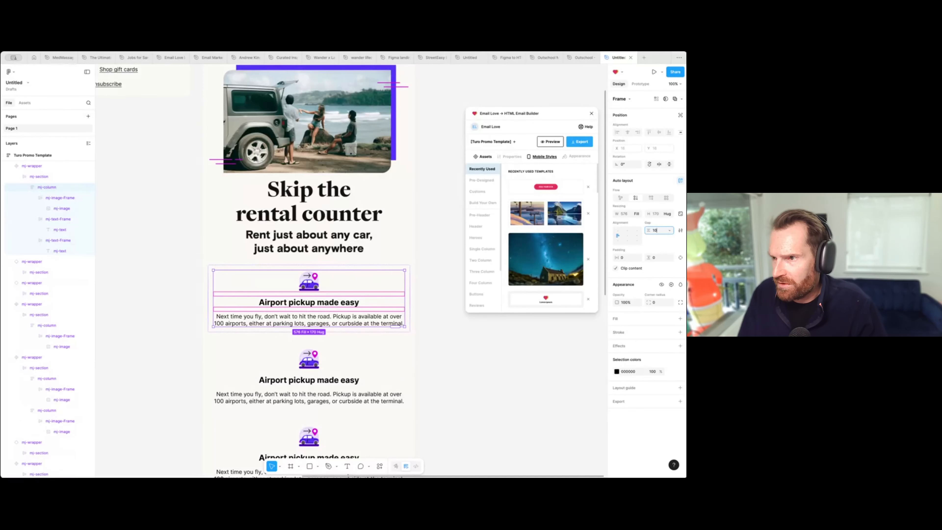
{"action": "type", "text": "10"}
{"action": "key", "text": "Return"}
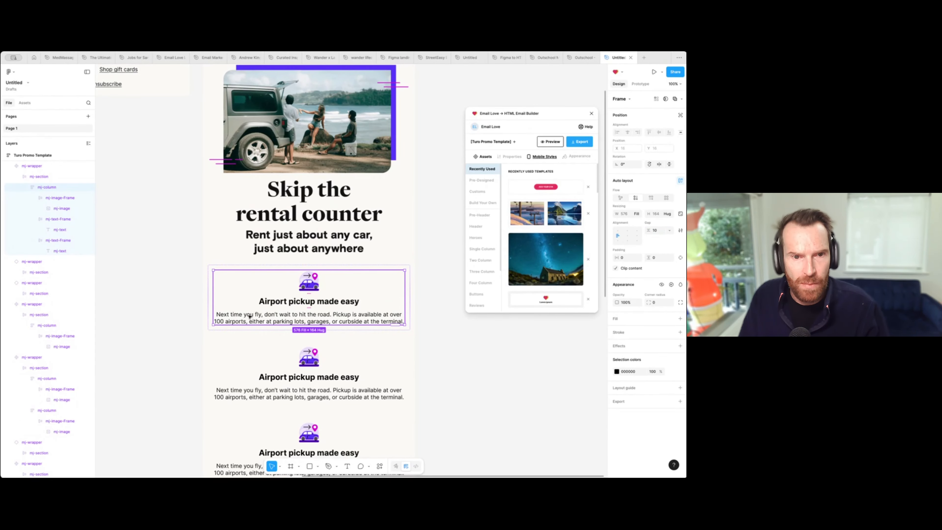
{"action": "left_click", "coordinate": [429, 330]}
Step: Try horizontal padding of 35 and 45 on the first icon block's wrapper
{"action": "left_click", "coordinate": [408, 307]}
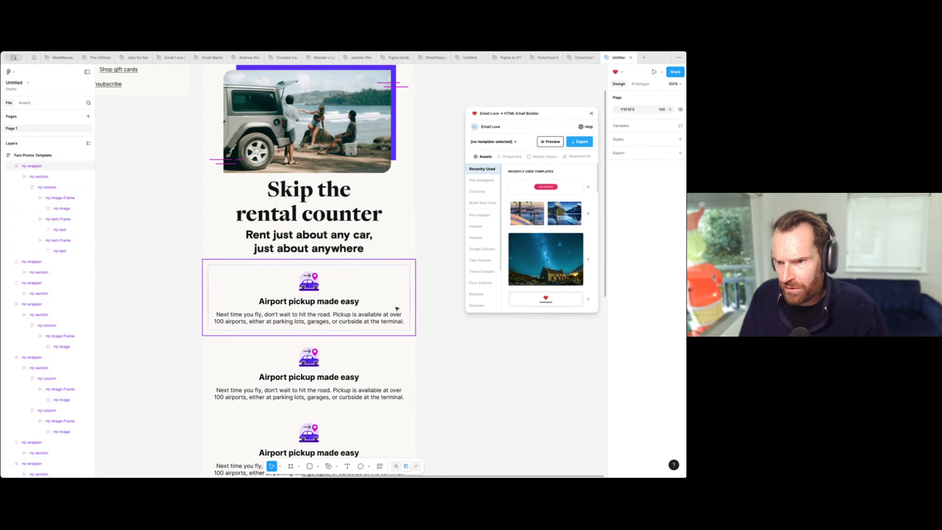
{"action": "left_click", "coordinate": [626, 269]}
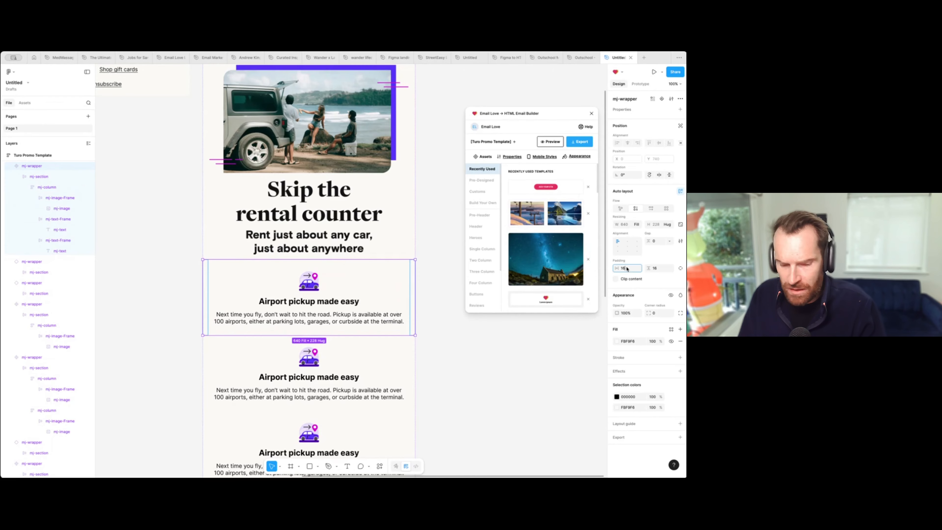
{"action": "type", "text": "35"}
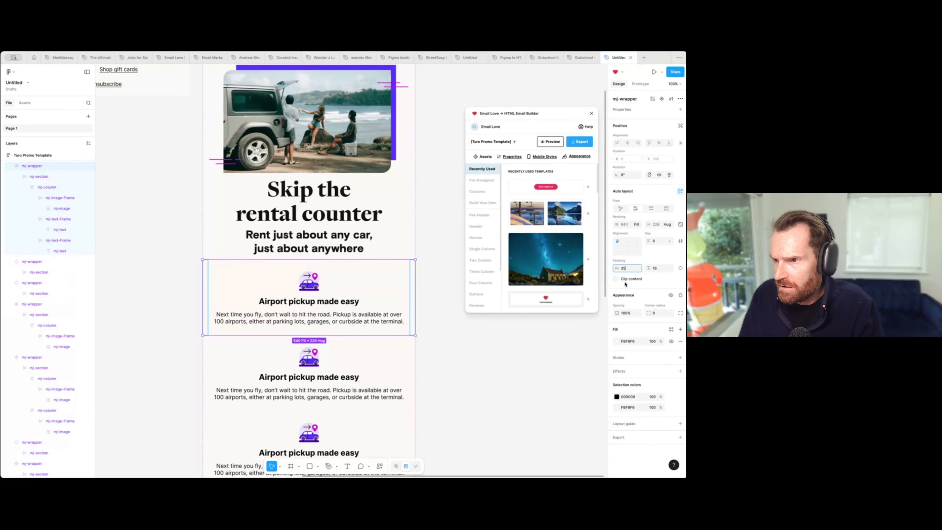
{"action": "key", "text": "Return"}
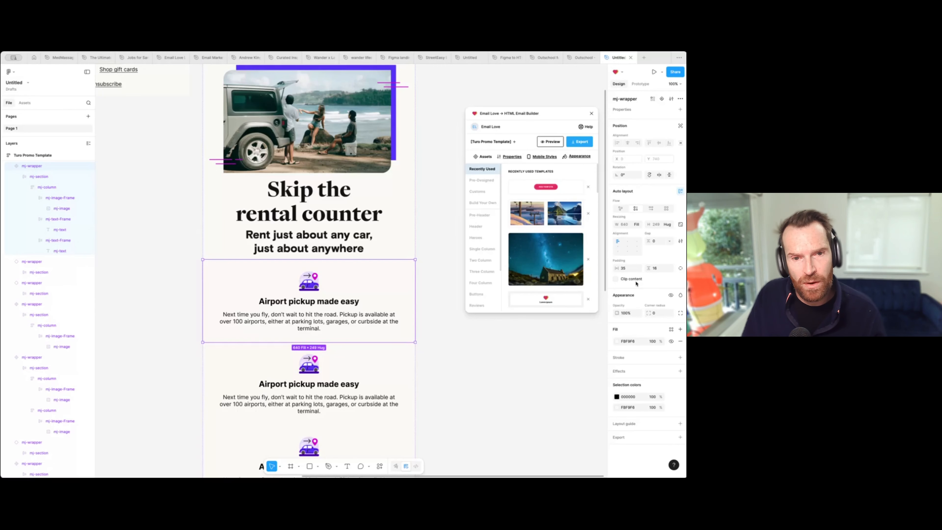
{"action": "left_click", "coordinate": [622, 267]}
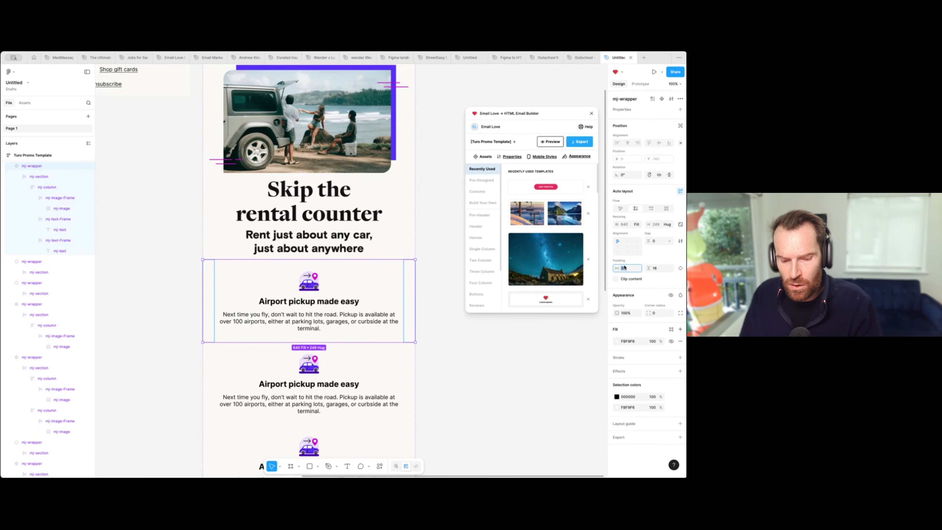
{"action": "type", "text": "45"}
{"action": "key", "text": "Return"}
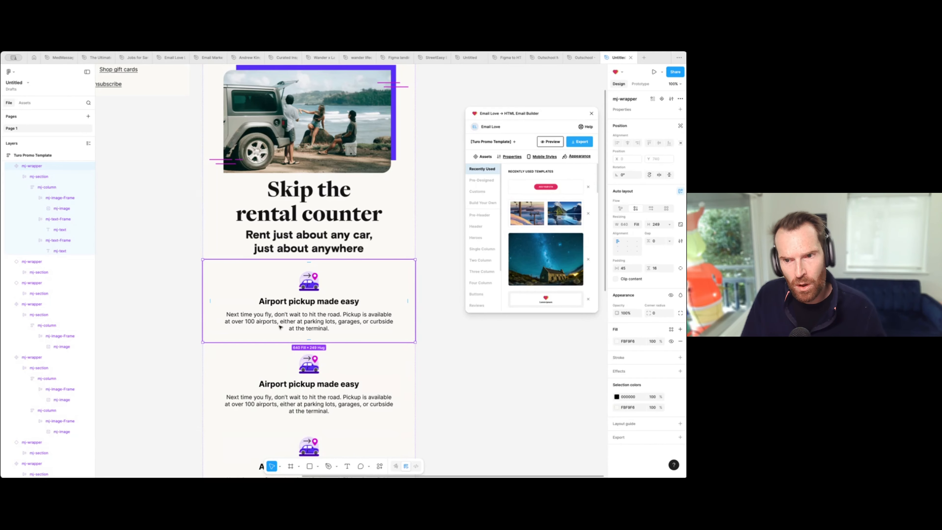
{"action": "left_click", "coordinate": [456, 372]}
Step: Set the horizontal padding of the first icon block's wrapper to 75 to match the original template's text width
{"action": "key", "text": "super+minus"}
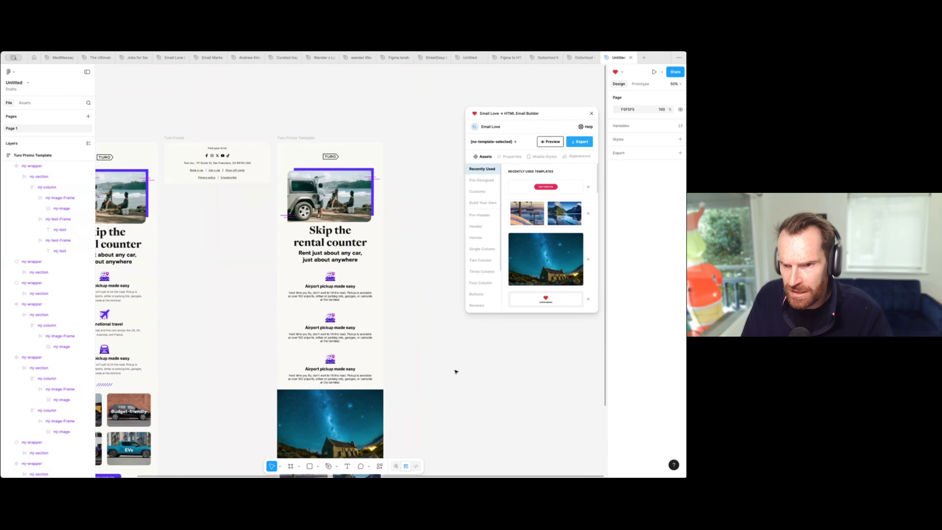
{"action": "scroll", "coordinate": [456, 372], "scroll_direction": "left", "scroll_amount": 1}
{"action": "scroll", "coordinate": [456, 371], "scroll_direction": "left", "scroll_amount": 1}
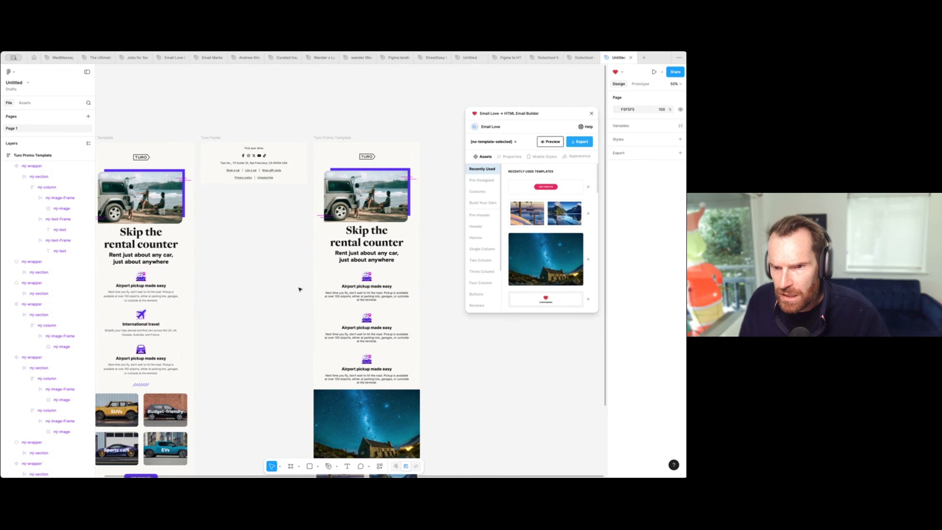
{"action": "left_click", "coordinate": [356, 293]}
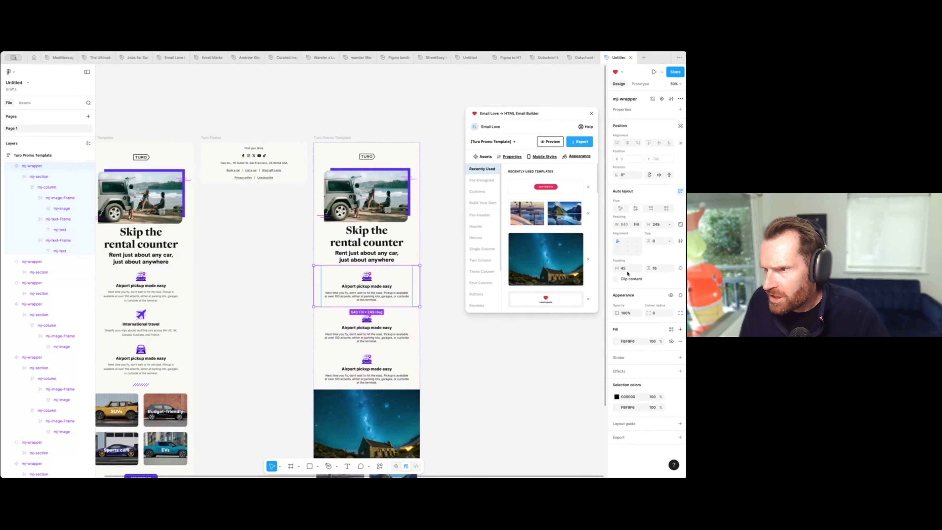
{"action": "left_click", "coordinate": [626, 271]}
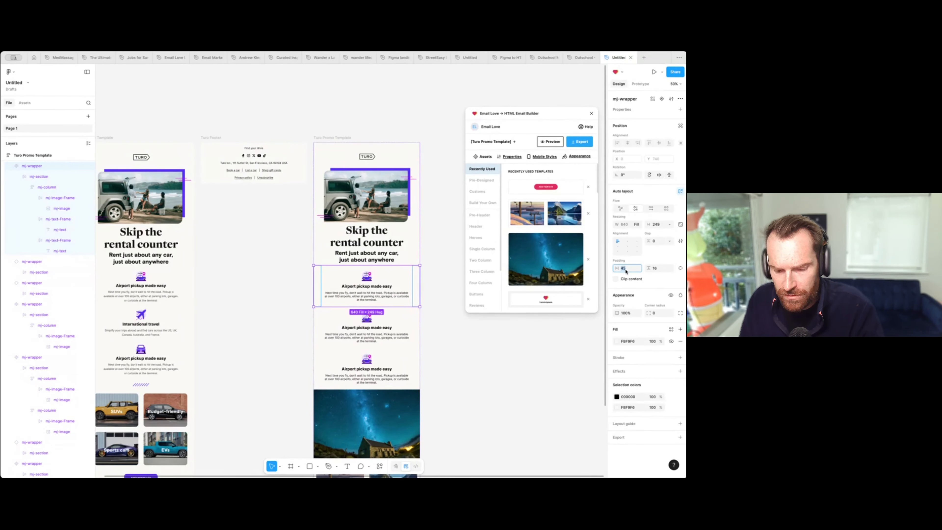
{"action": "type", "text": "75"}
{"action": "key", "text": "Return"}
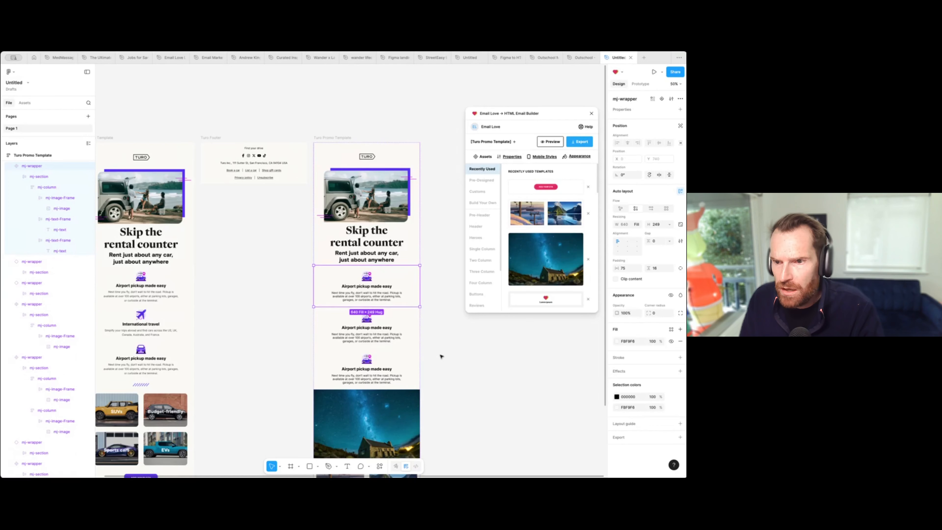
Step: Replace the second icon block's heading with "International travel", copied from the original Turo Template
{"action": "double_click", "coordinate": [140, 324]}
{"action": "double_click", "coordinate": [141, 324]}
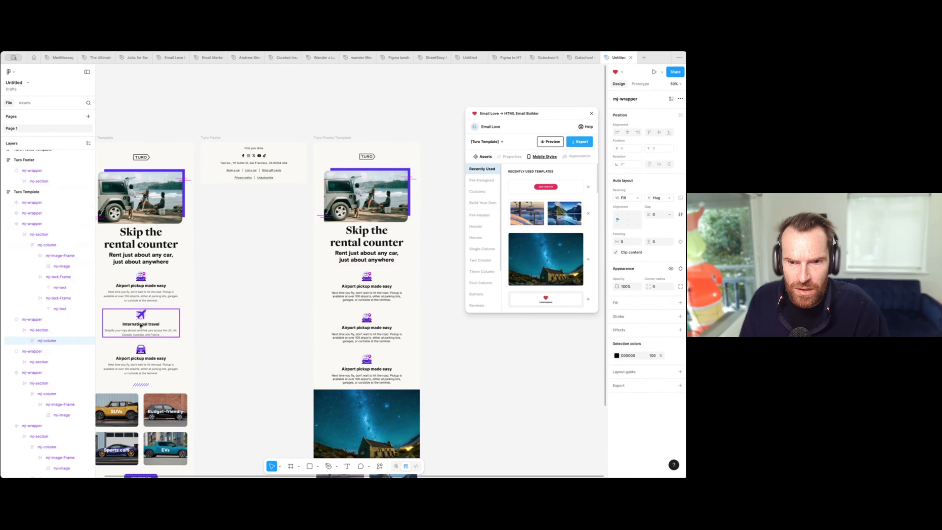
{"action": "double_click", "coordinate": [140, 324]}
{"action": "key", "text": "ctrl+c"}
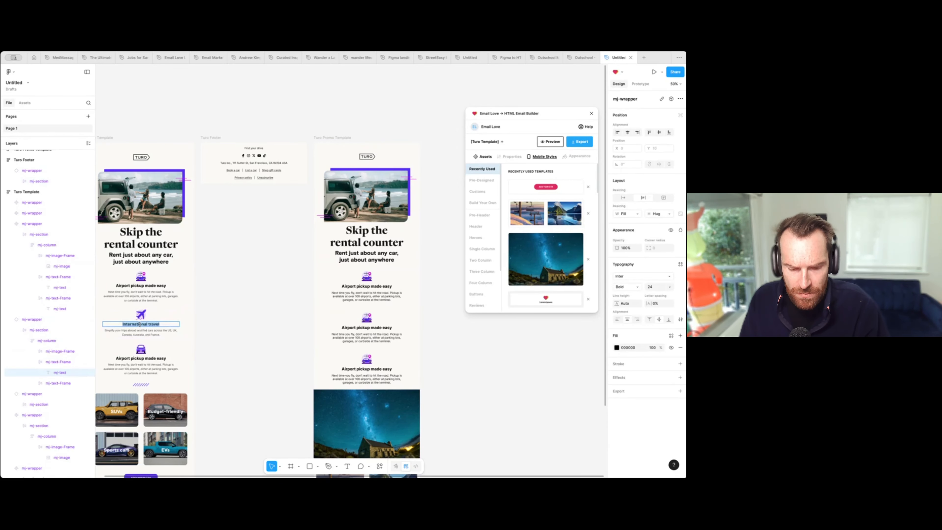
{"action": "double_click", "coordinate": [367, 327]}
{"action": "key", "text": "ctrl+v"}
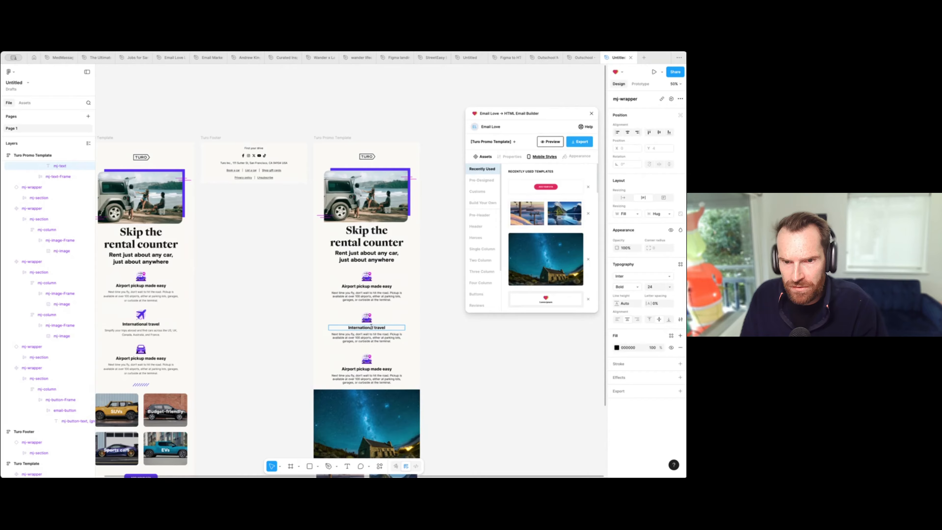
Step: Replace the second icon block's image with the purple airplane PNG from the Desktop folder
{"action": "double_click", "coordinate": [367, 317]}
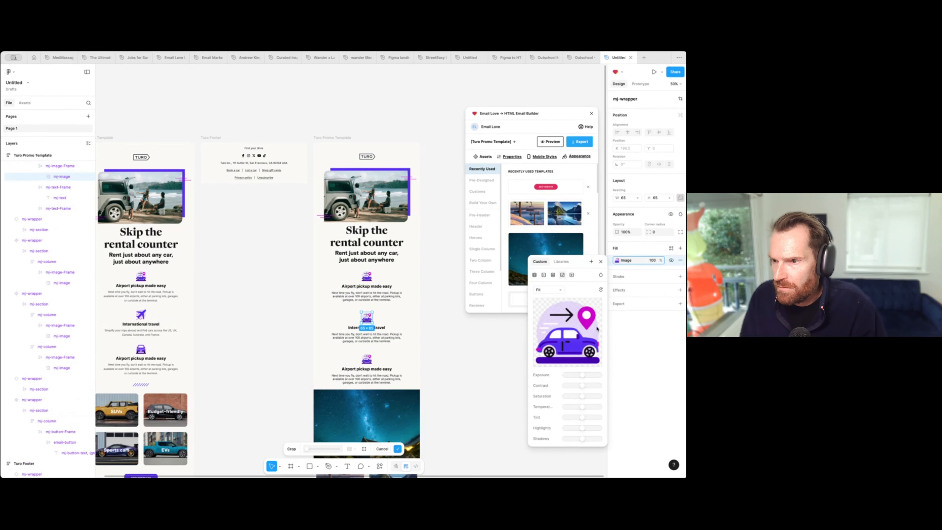
{"action": "left_click", "coordinate": [573, 328]}
{"action": "left_click", "coordinate": [455, 278]}
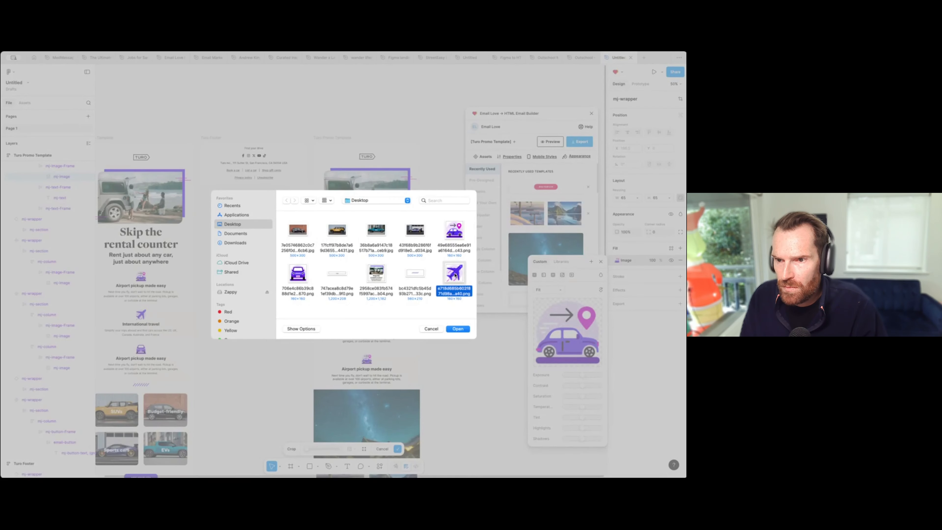
{"action": "left_click", "coordinate": [458, 329]}
Step: Replace the second icon block's description with the original "Simplify your trips abroad and find cars across the US, UK, Canada, Australia, and France."
{"action": "left_click", "coordinate": [147, 334]}
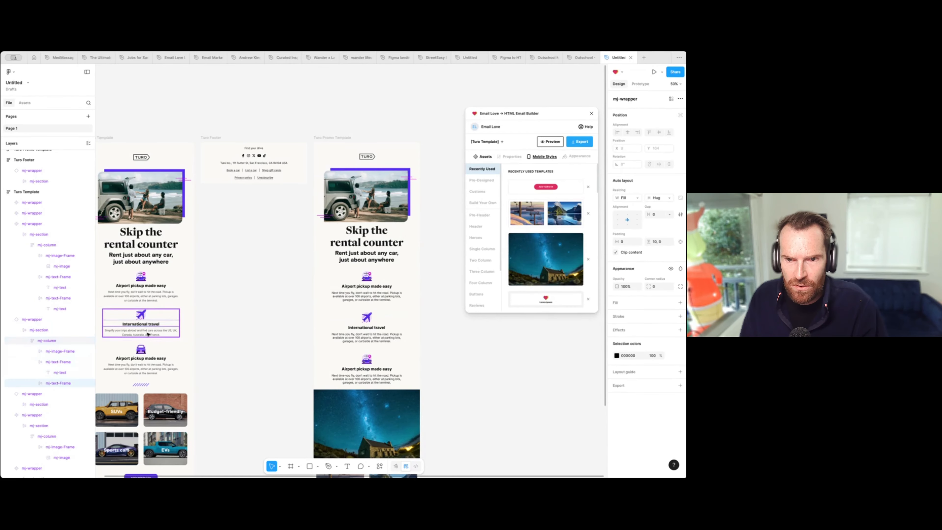
{"action": "left_click", "coordinate": [148, 334]}
{"action": "double_click", "coordinate": [147, 333]}
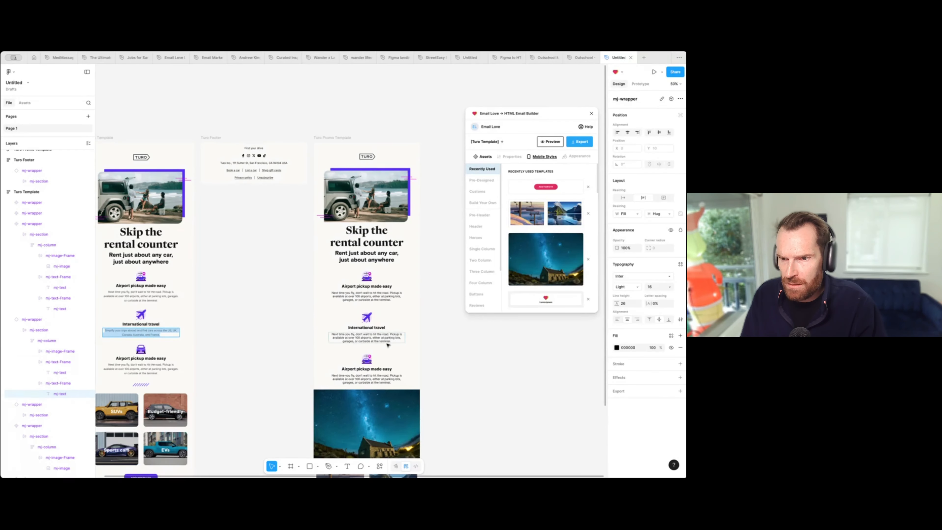
{"action": "left_click", "coordinate": [375, 338]}
{"action": "double_click", "coordinate": [376, 338]}
{"action": "type", "text": "Simplify your trips abroad and find cars across the US, UK, Canada, Australia, and France."}
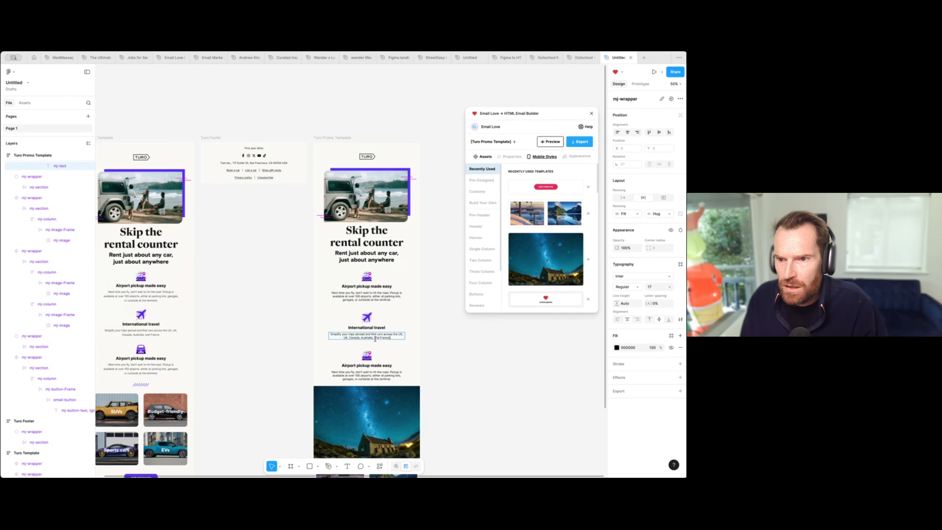
{"action": "left_click", "coordinate": [469, 342]}
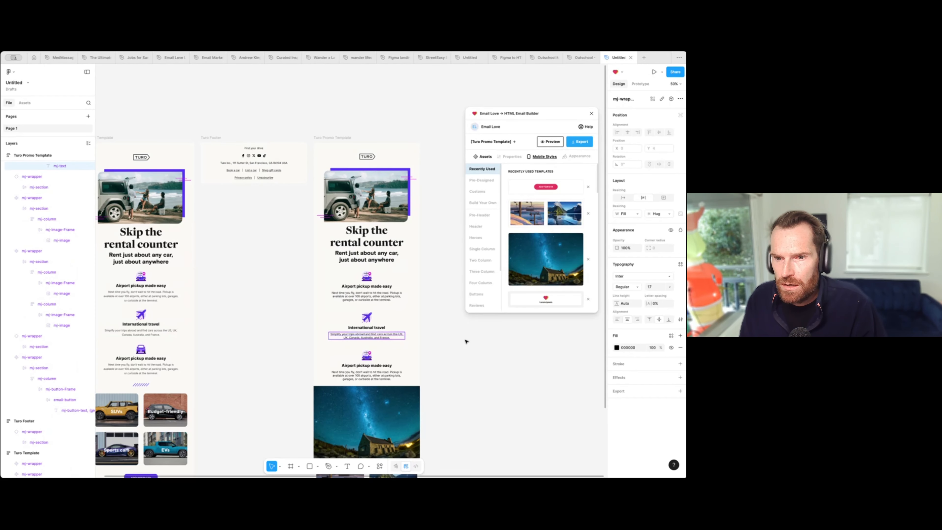
Step: Replace the third icon block's image with the front-facing purple car PNG from the Desktop folder
{"action": "left_click", "coordinate": [366, 356]}
{"action": "double_click", "coordinate": [366, 356]}
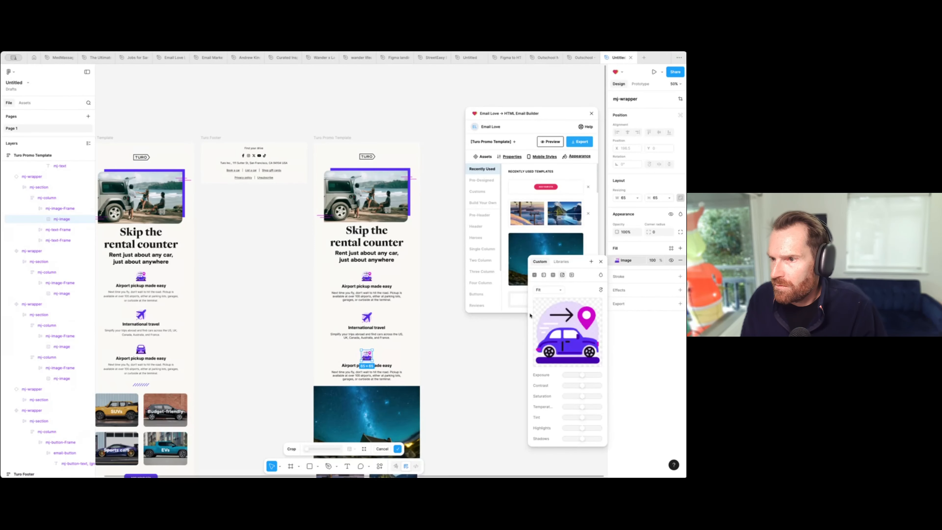
{"action": "left_click", "coordinate": [567, 327]}
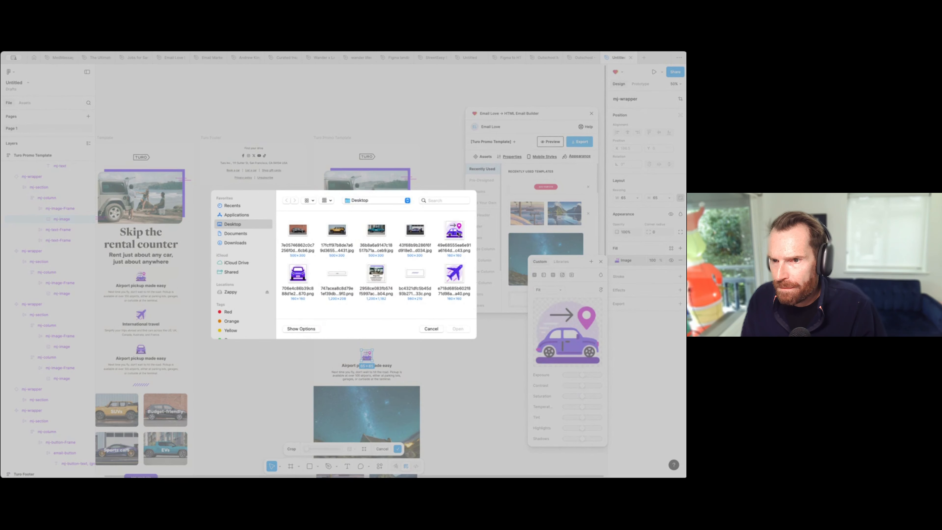
{"action": "double_click", "coordinate": [305, 293]}
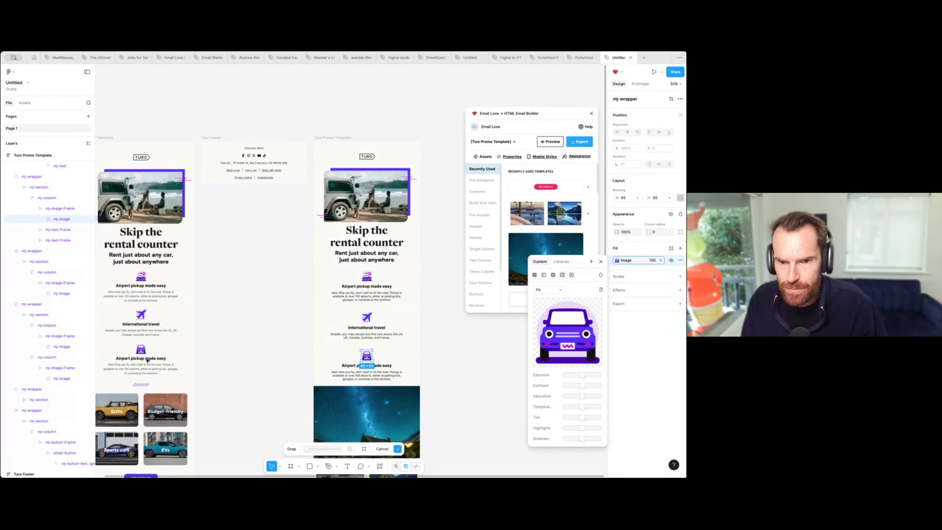
Step: Copy the original third block's "Airport pickup made easy" heading and its description into the promo template's third icon block
{"action": "double_click", "coordinate": [147, 359]}
{"action": "double_click", "coordinate": [147, 359]}
{"action": "double_click", "coordinate": [146, 359]}
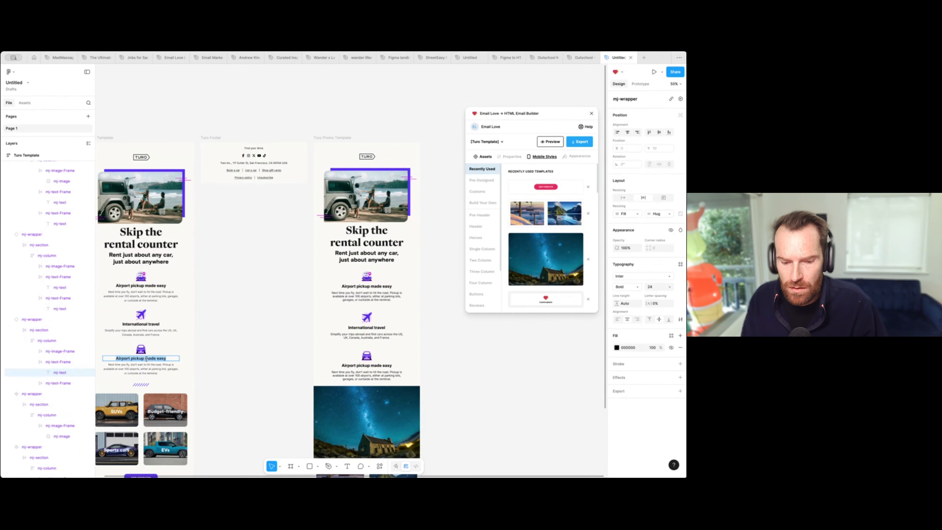
{"action": "left_click", "coordinate": [367, 365]}
{"action": "double_click", "coordinate": [367, 365]}
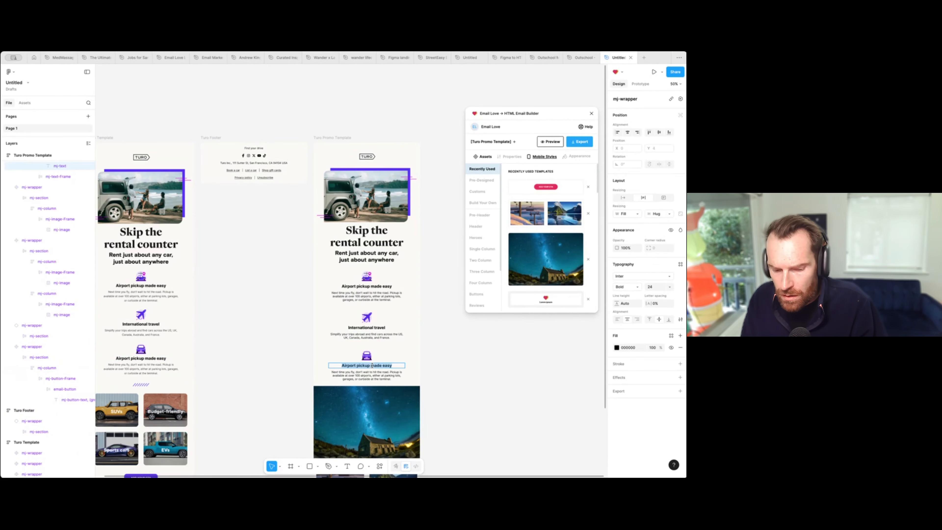
{"action": "key", "text": "Right"}
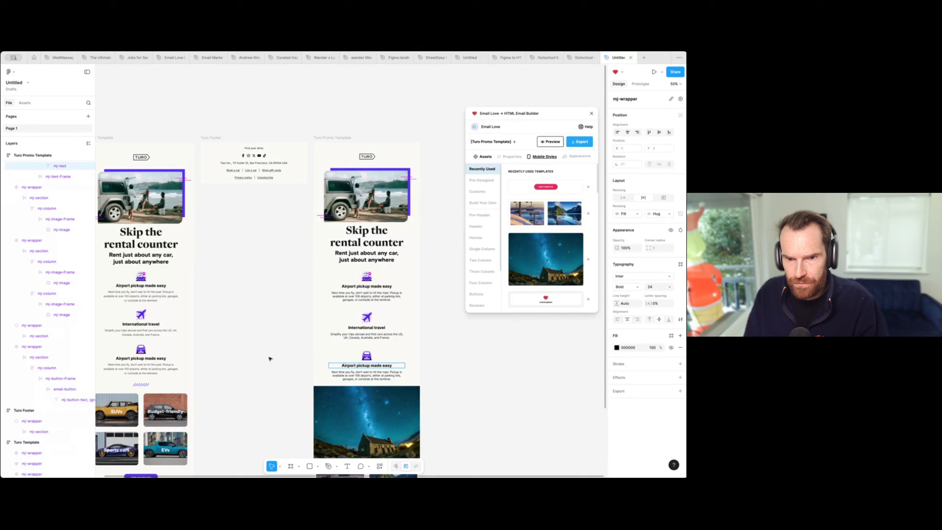
{"action": "double_click", "coordinate": [150, 369]}
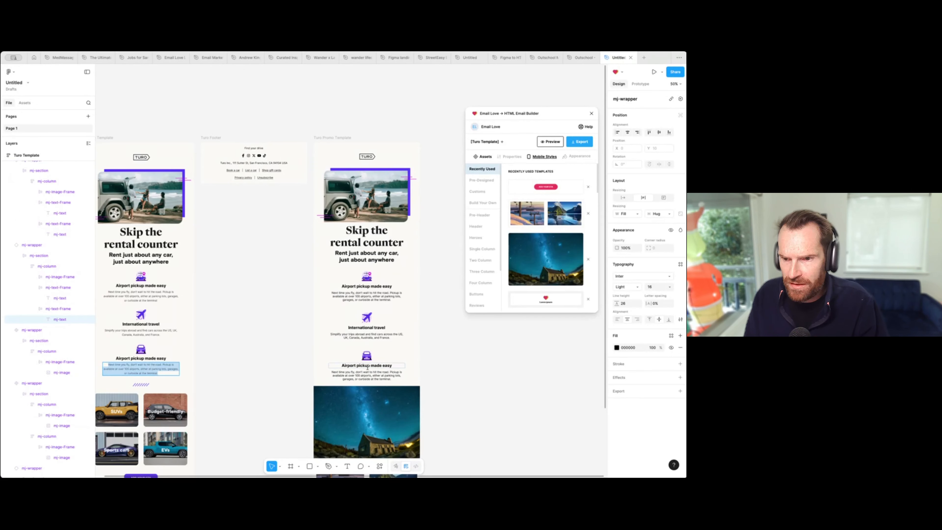
{"action": "double_click", "coordinate": [363, 375]}
{"action": "key", "text": "Right"}
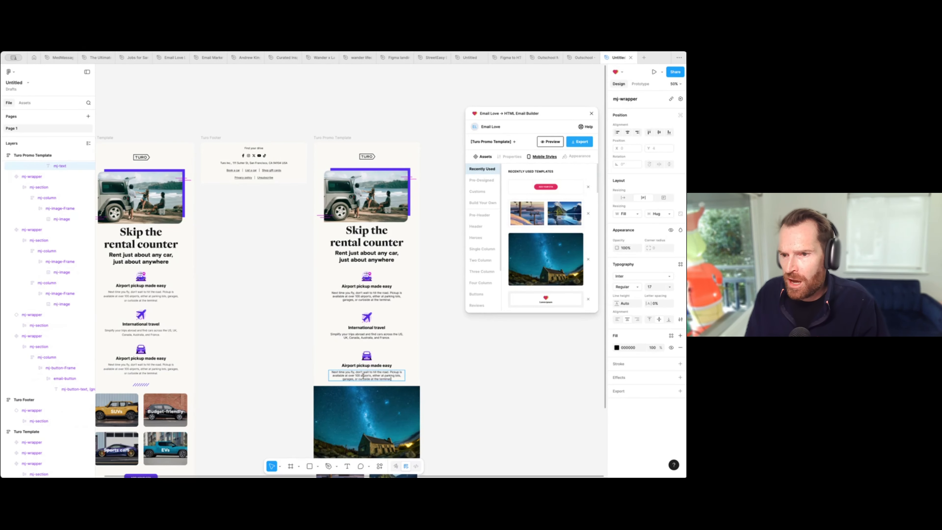
{"action": "left_click", "coordinate": [368, 288]}
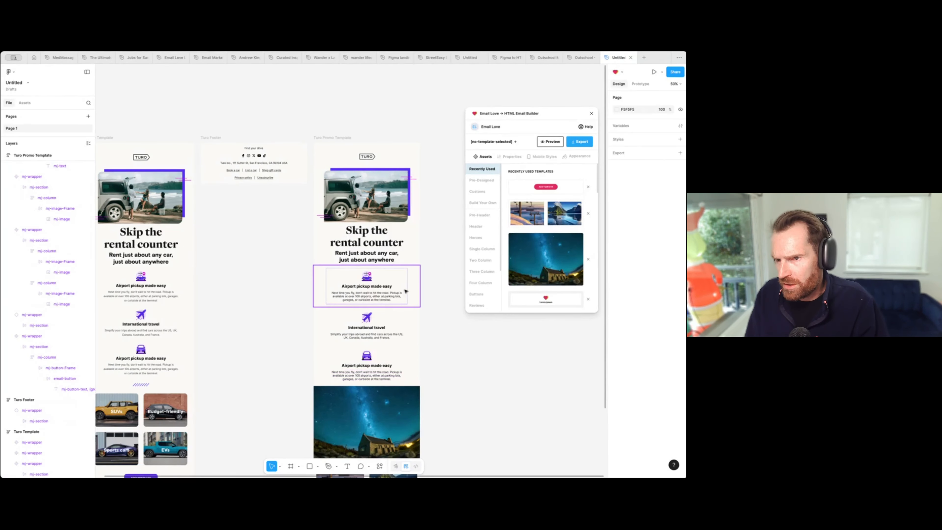
{"action": "double_click", "coordinate": [368, 288]}
{"action": "double_click", "coordinate": [355, 289]}
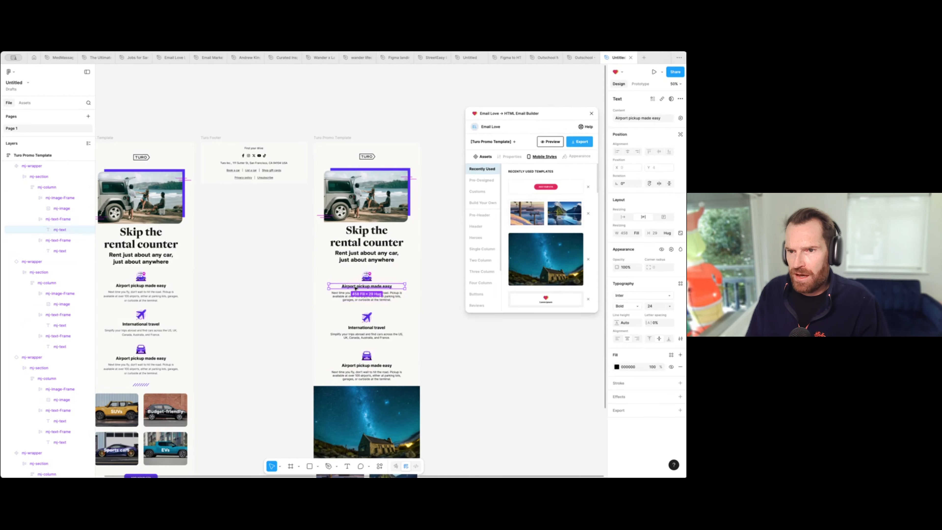
{"action": "double_click", "coordinate": [356, 287]}
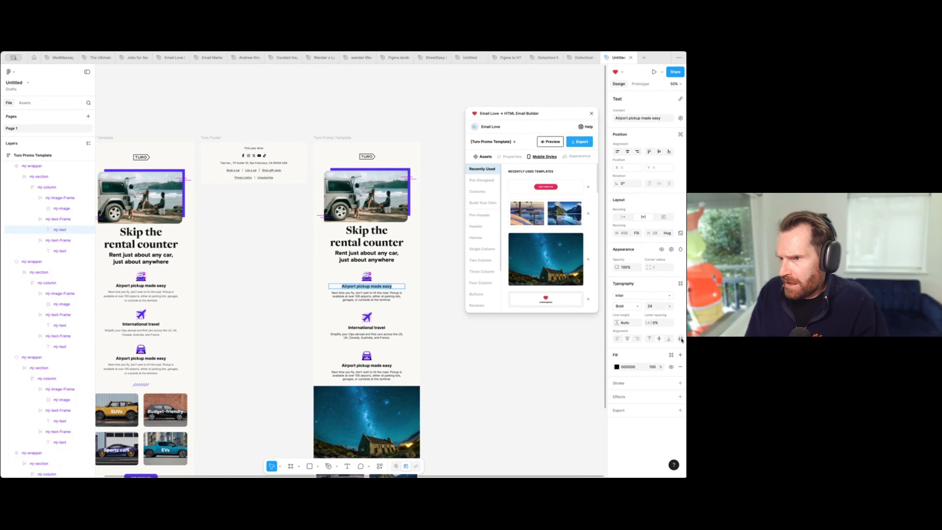
{"action": "left_click", "coordinate": [680, 283]}
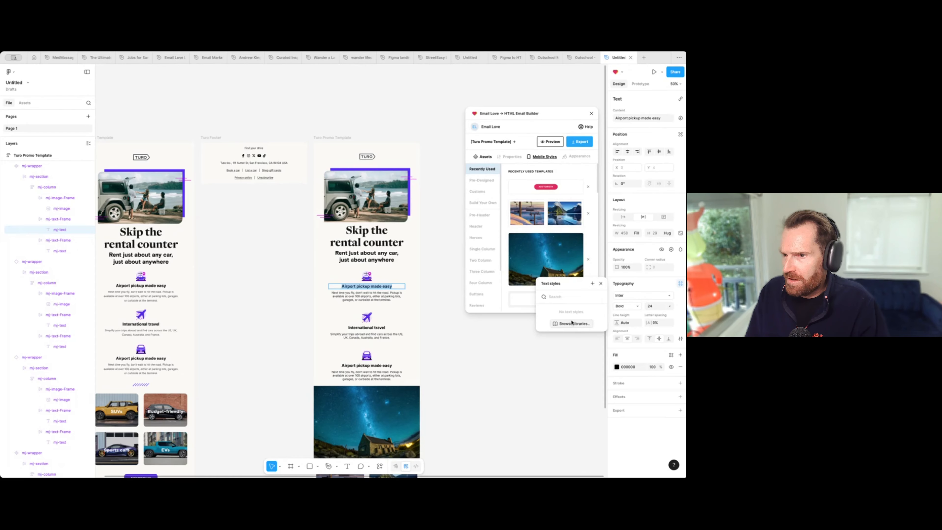
{"action": "left_click", "coordinate": [592, 284]}
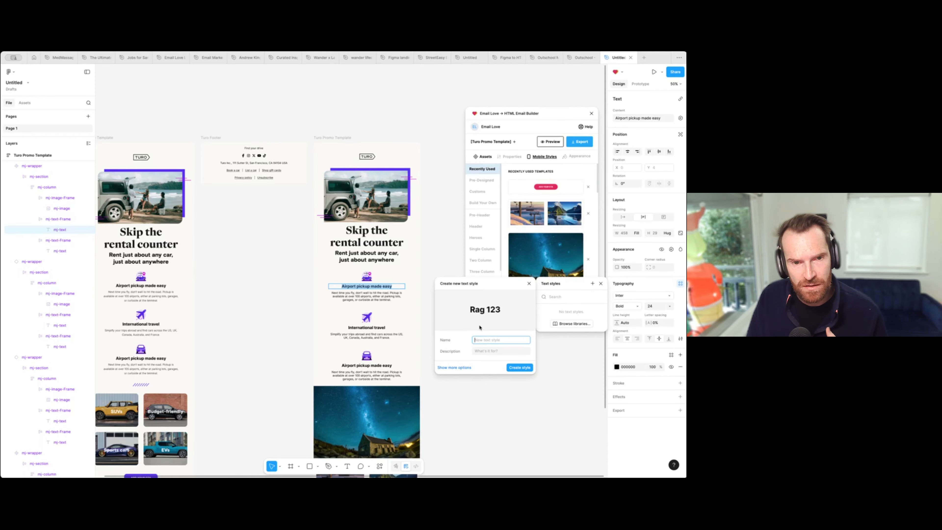
{"action": "left_click", "coordinate": [529, 283]}
{"action": "left_click", "coordinate": [601, 284]}
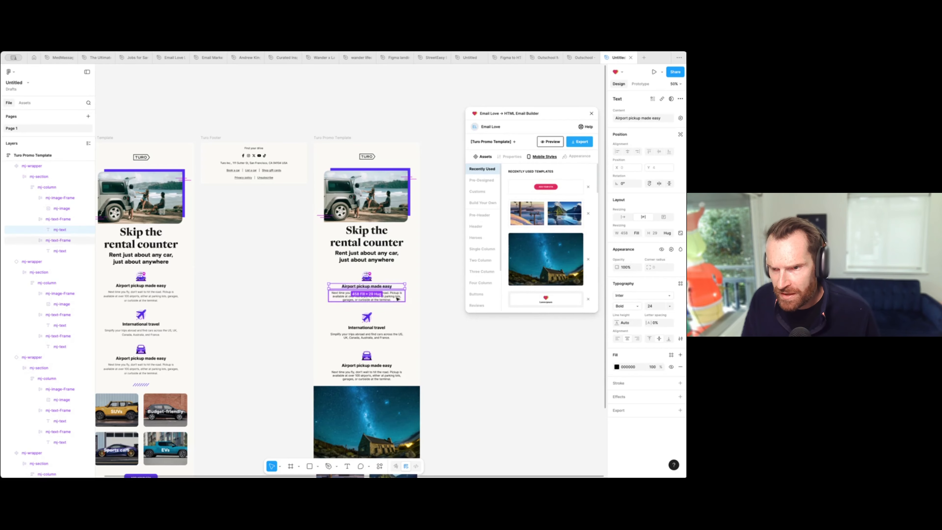
Step: Set only the bottom padding of the first icon block's wrapper to 0
{"action": "left_click", "coordinate": [399, 288]}
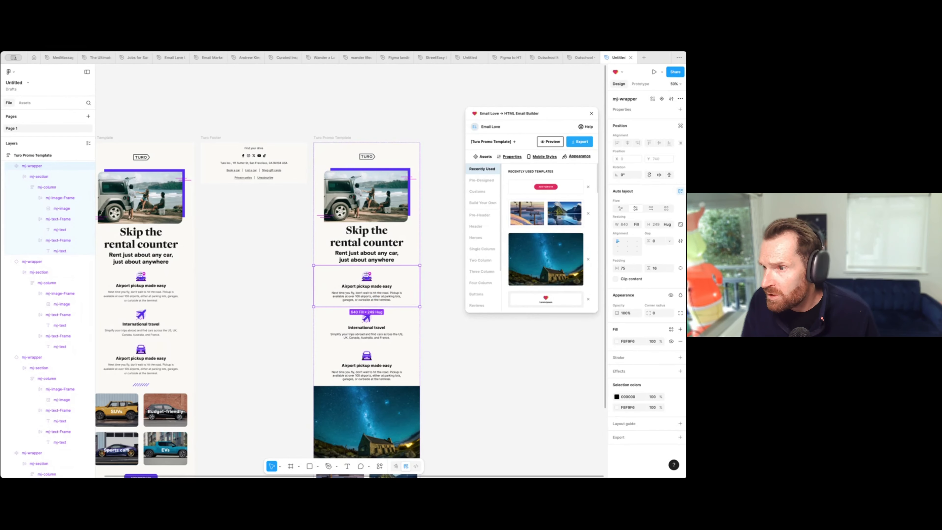
{"action": "left_click", "coordinate": [680, 267]}
{"action": "left_click", "coordinate": [657, 278]}
{"action": "type", "text": "0"}
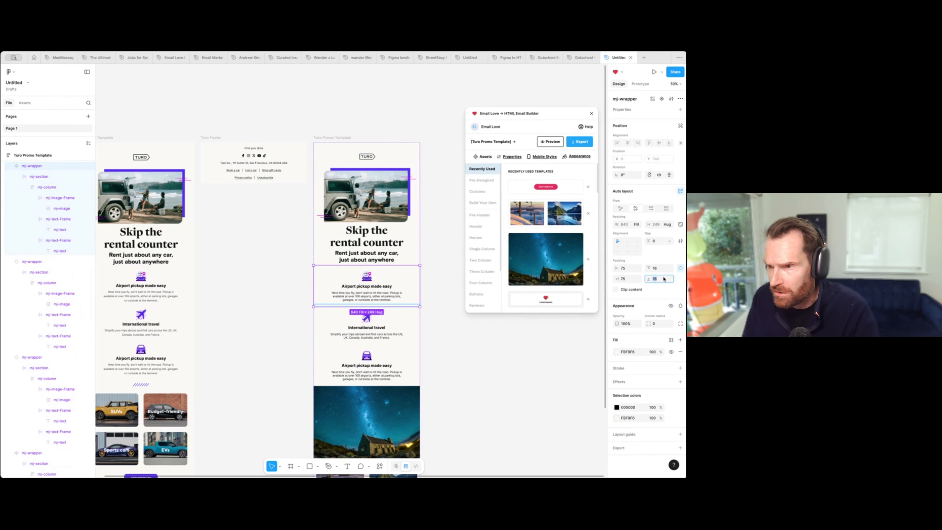
{"action": "key", "text": "Return"}
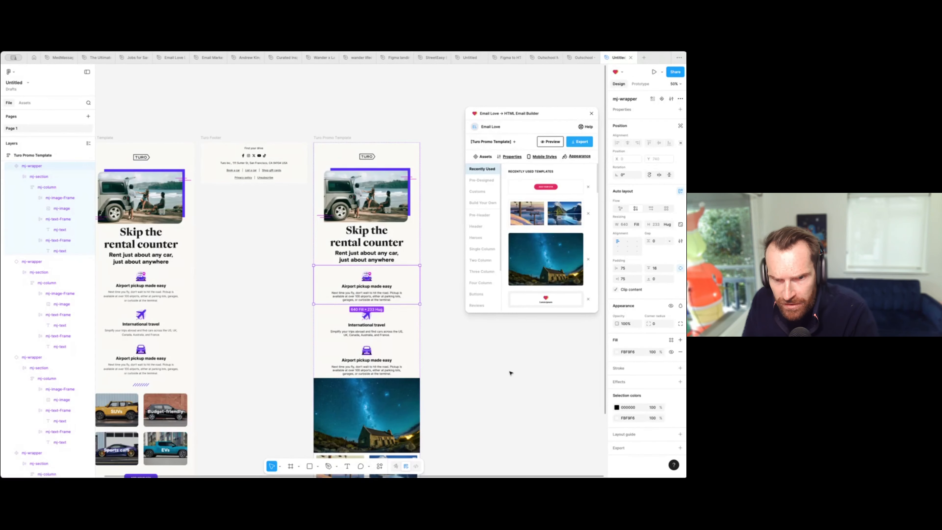
Step: Preview the Turo Promo Template as a desktop email and examine its layout from the hero to the call-to-action button
{"action": "scroll", "coordinate": [504, 372], "scroll_direction": "left", "scroll_amount": 3}
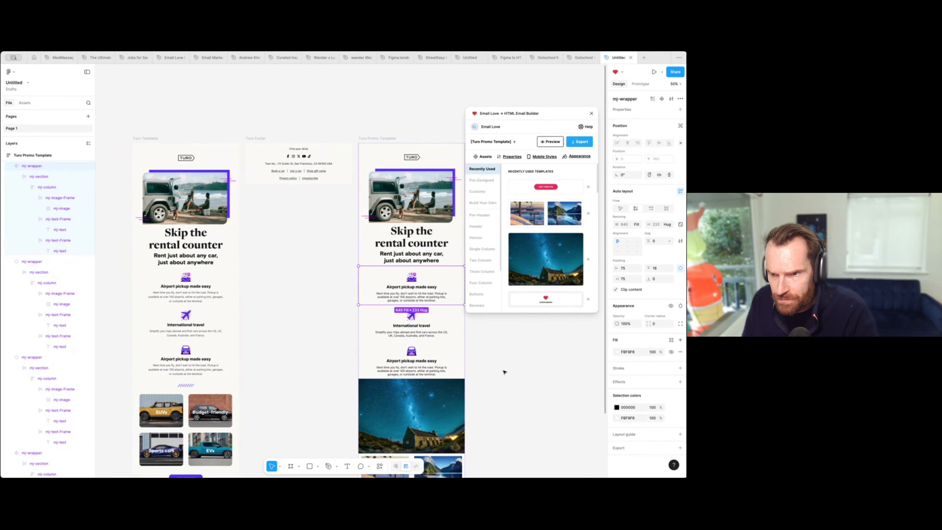
{"action": "left_click", "coordinate": [505, 372]}
{"action": "left_click", "coordinate": [389, 178]}
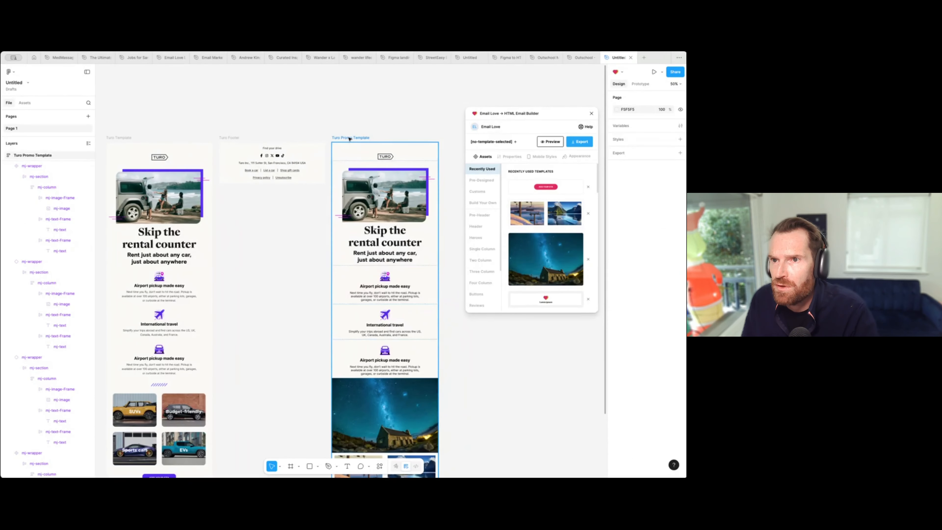
{"action": "left_click", "coordinate": [550, 142]}
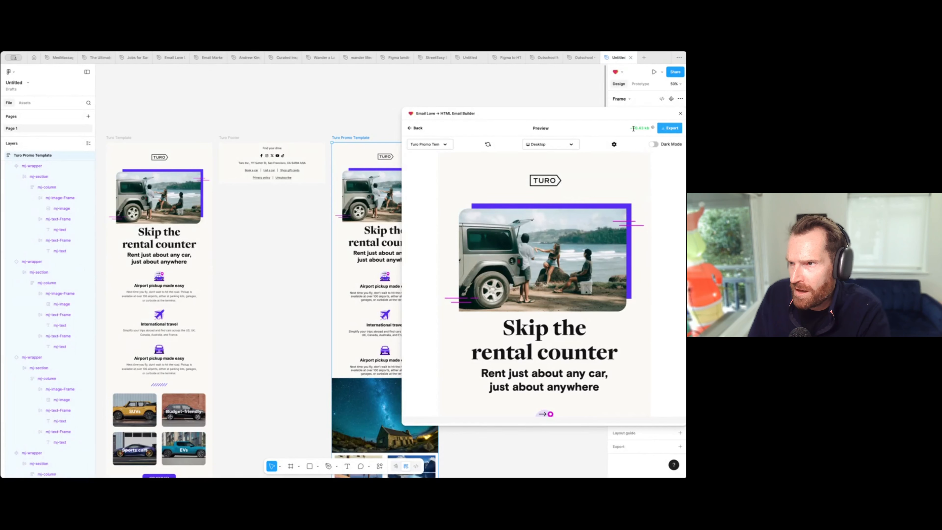
{"action": "left_click", "coordinate": [641, 128]}
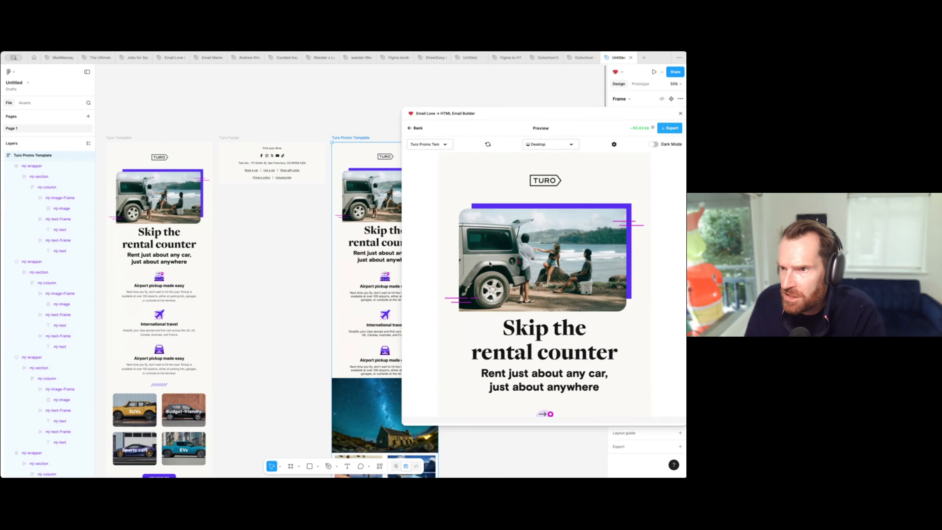
{"action": "scroll", "coordinate": [486, 263], "scroll_direction": "down", "scroll_amount": 5}
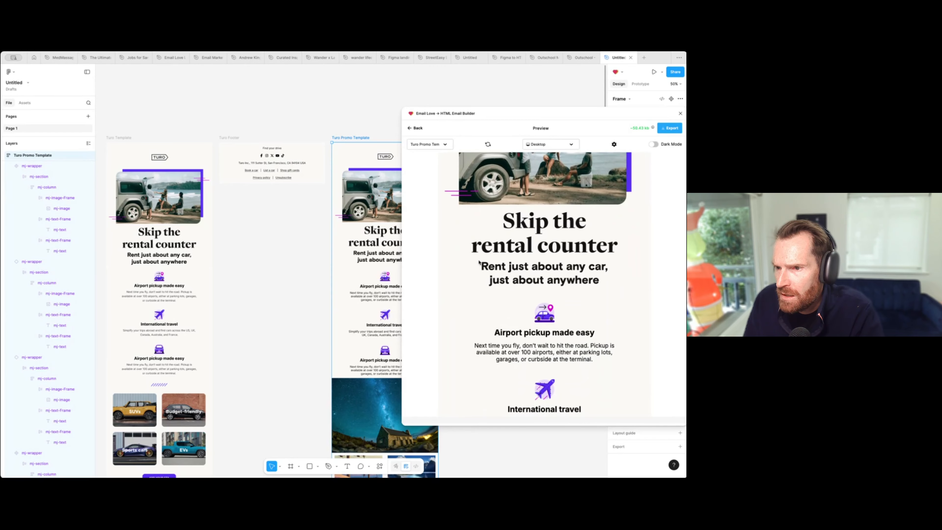
{"action": "scroll", "coordinate": [479, 263], "scroll_direction": "down", "scroll_amount": 1}
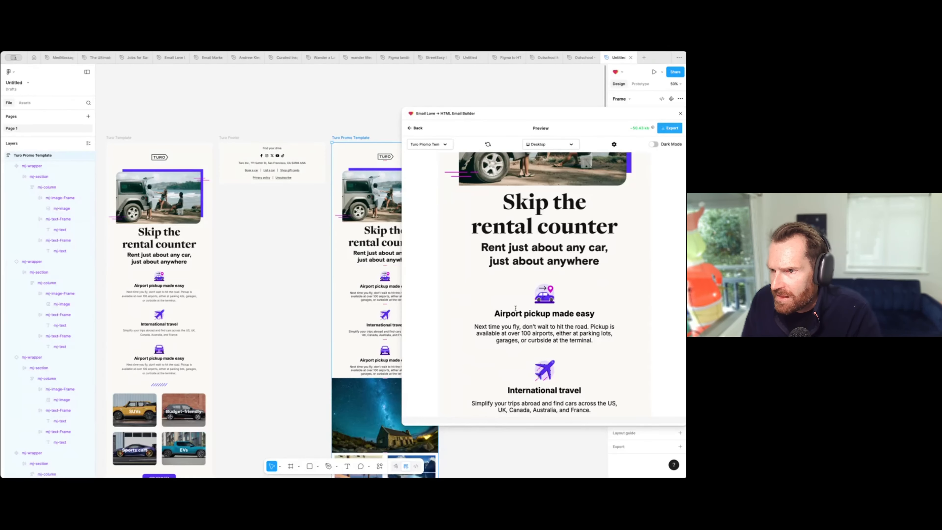
{"action": "scroll", "coordinate": [515, 308], "scroll_direction": "down", "scroll_amount": 6}
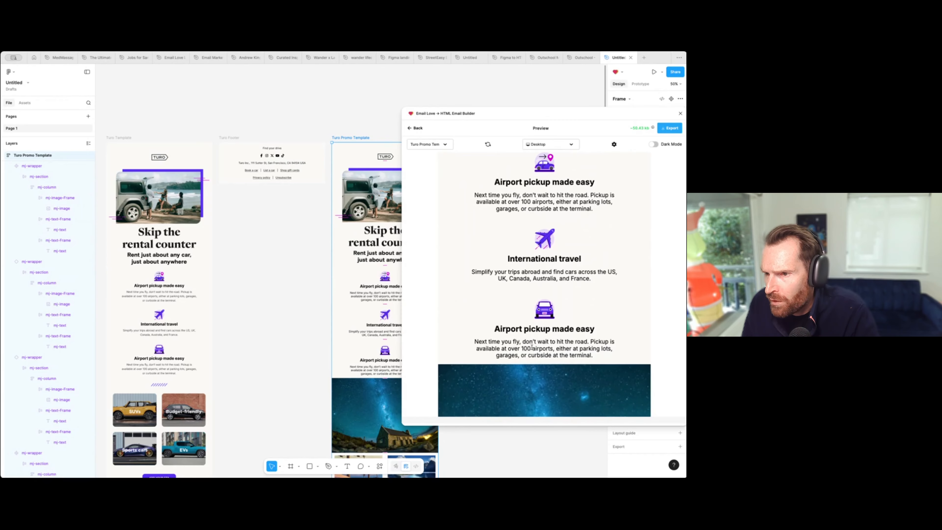
{"action": "scroll", "coordinate": [479, 286], "scroll_direction": "down", "scroll_amount": 12}
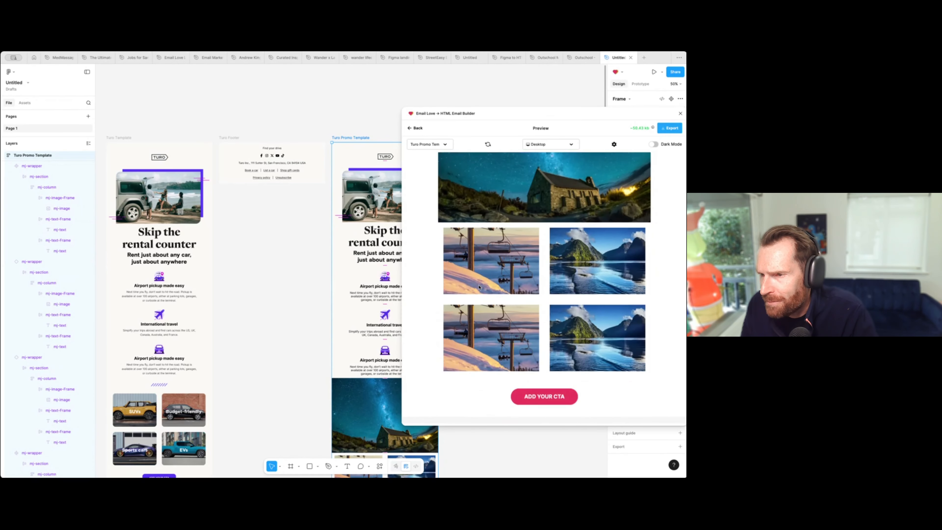
{"action": "scroll", "coordinate": [478, 286], "scroll_direction": "up", "scroll_amount": 20}
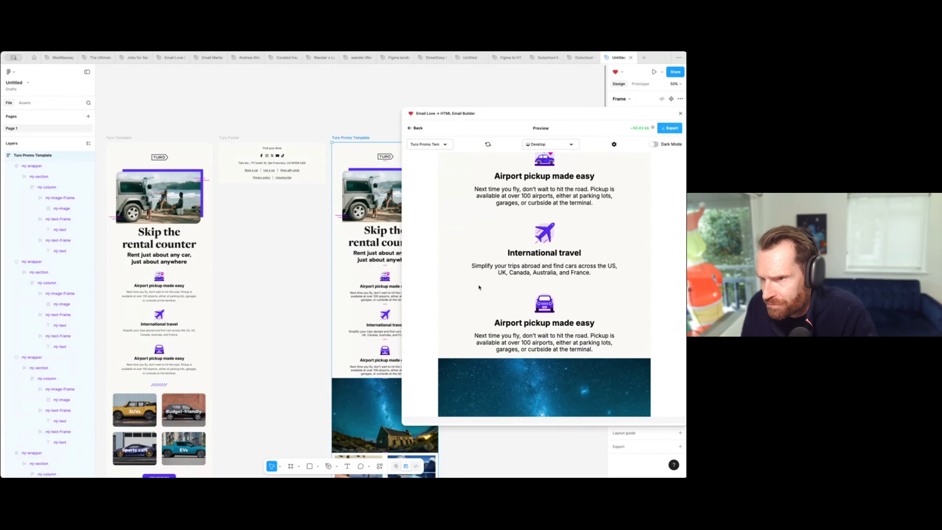
Step: Set the first icon block's description text to Light weight with a line height of 28
{"action": "left_click", "coordinate": [417, 128]}
{"action": "double_click", "coordinate": [385, 297]}
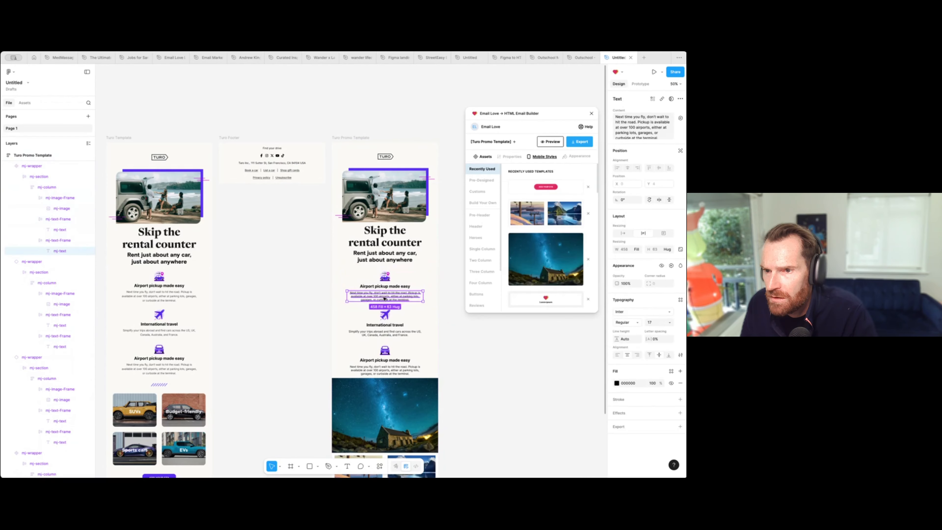
{"action": "double_click", "coordinate": [384, 297]}
{"action": "left_click", "coordinate": [637, 322]}
{"action": "left_click", "coordinate": [634, 315]}
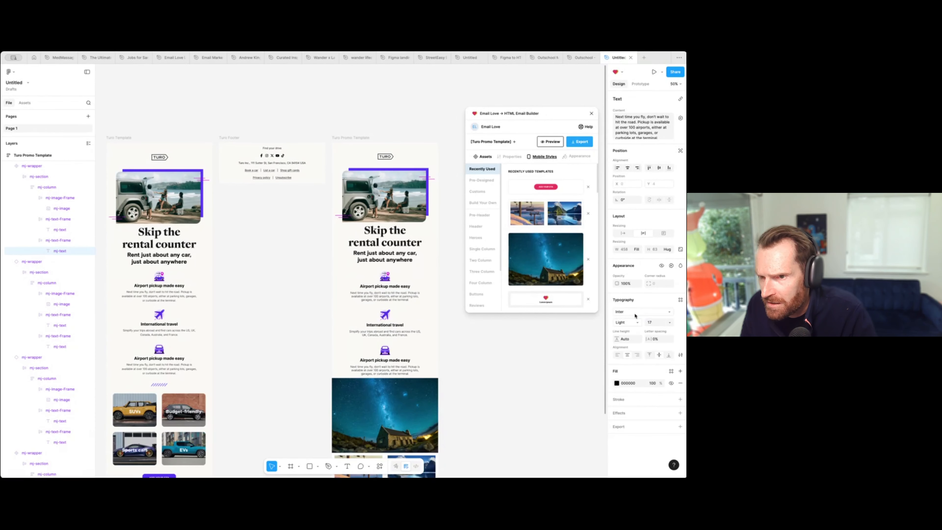
{"action": "left_click", "coordinate": [631, 340]}
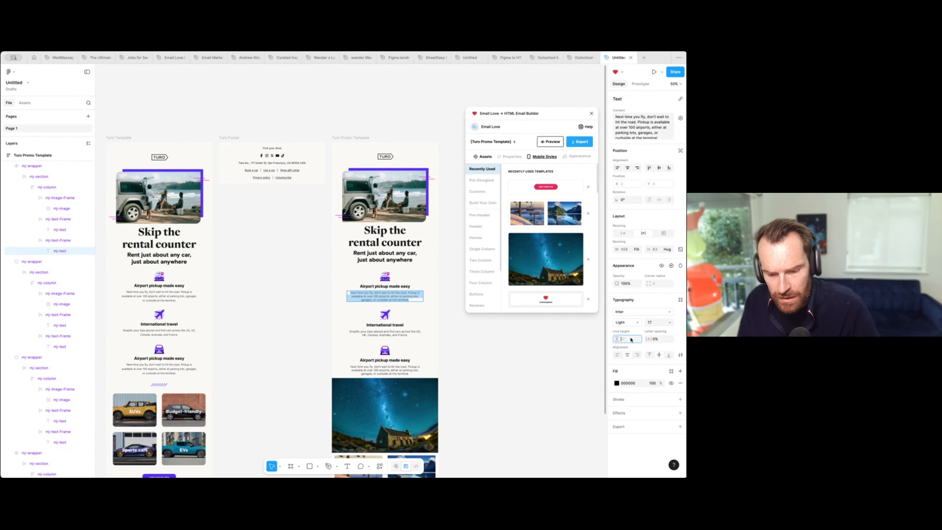
{"action": "key", "text": "Return"}
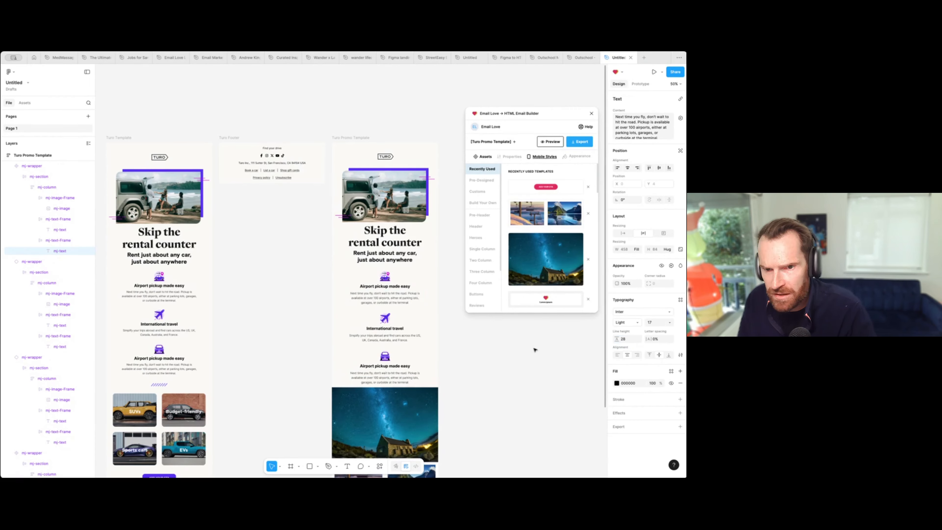
{"action": "left_click", "coordinate": [500, 344]}
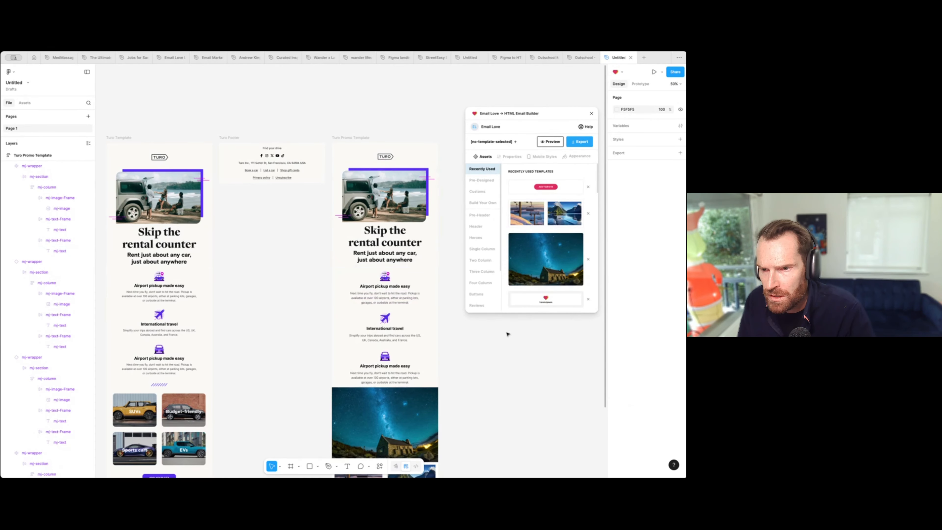
Step: Preview the Turo Promo Template in dark mode and examine the hero and the icon blocks
{"action": "left_click", "coordinate": [351, 137]}
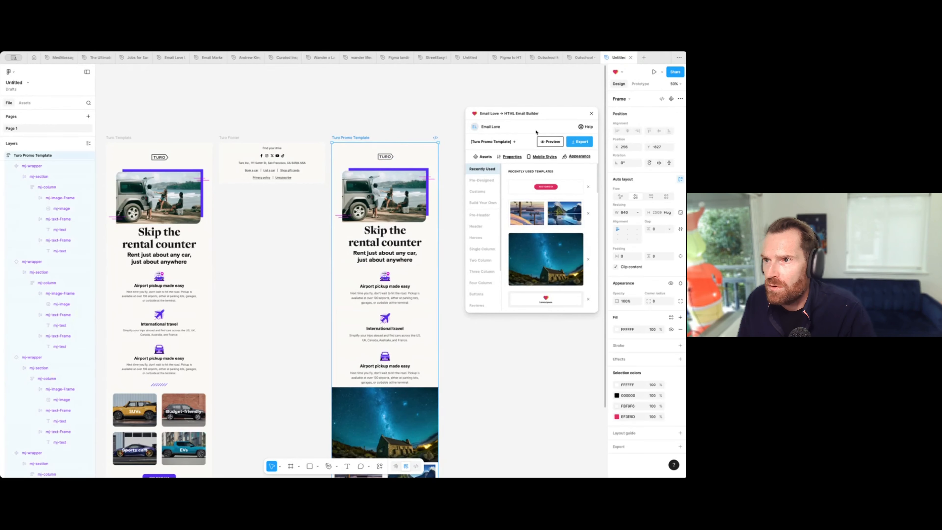
{"action": "left_click", "coordinate": [551, 142]}
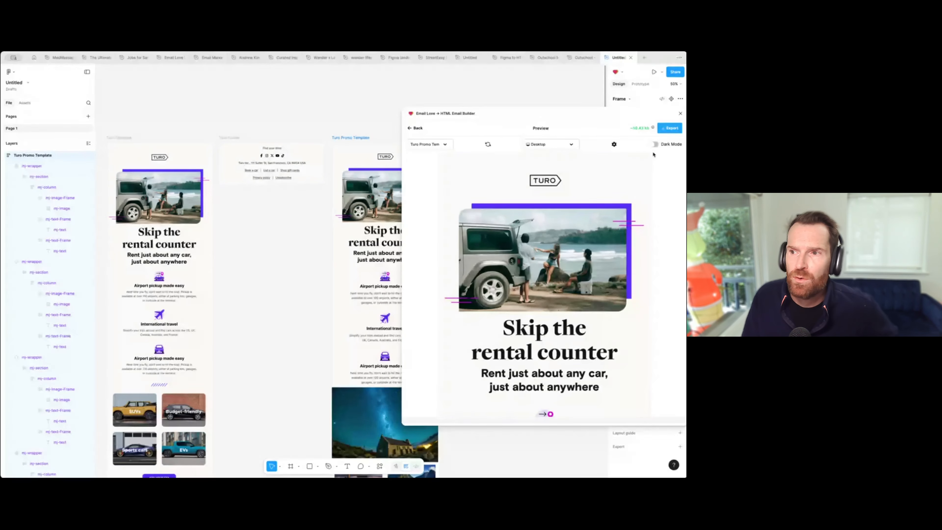
{"action": "left_click", "coordinate": [653, 145]}
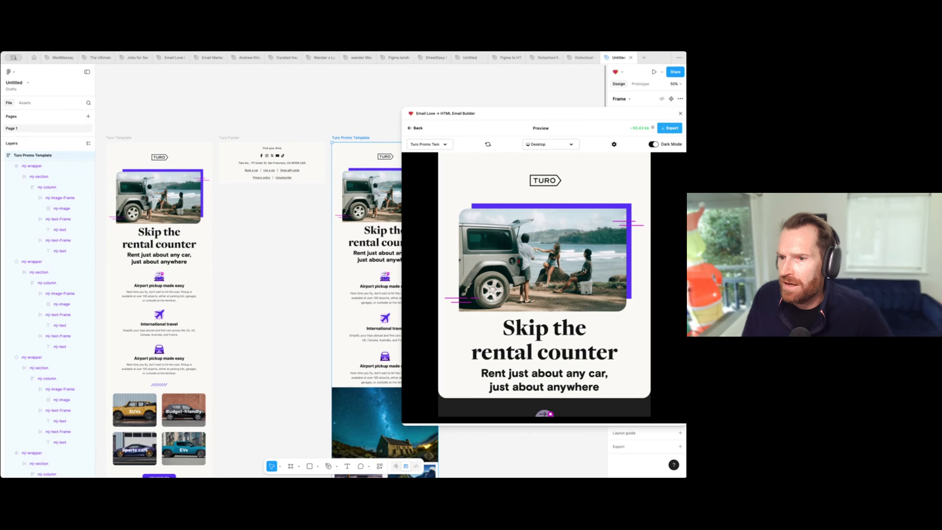
{"action": "scroll", "coordinate": [561, 233], "scroll_direction": "down", "scroll_amount": 5}
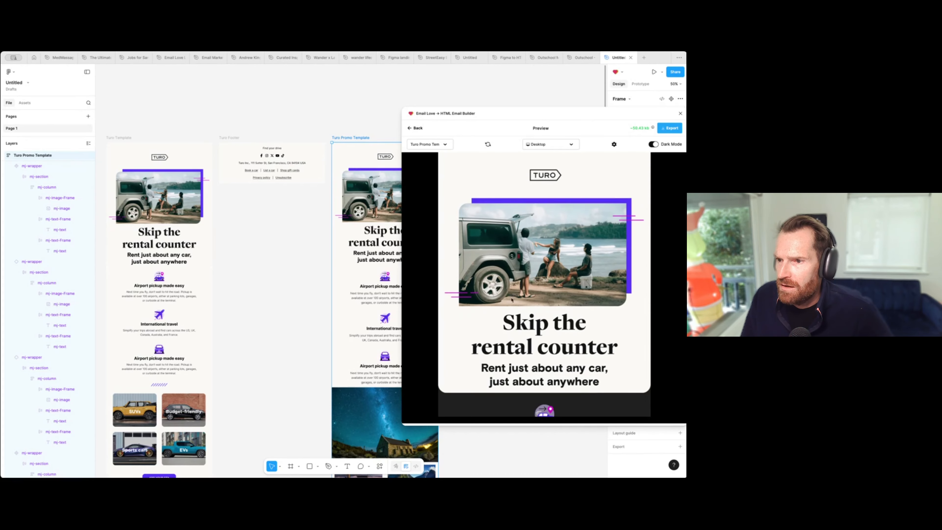
{"action": "scroll", "coordinate": [518, 285], "scroll_direction": "down", "scroll_amount": 3}
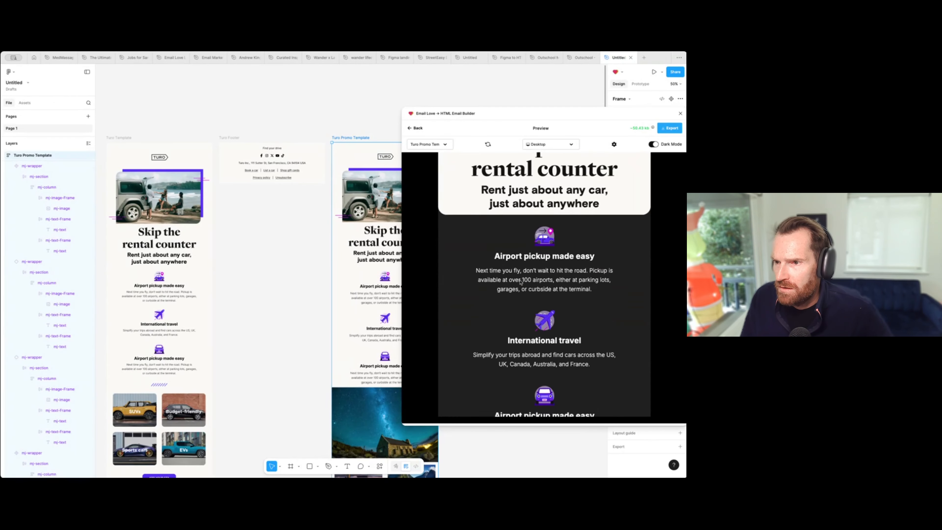
{"action": "scroll", "coordinate": [520, 281], "scroll_direction": "up", "scroll_amount": 8}
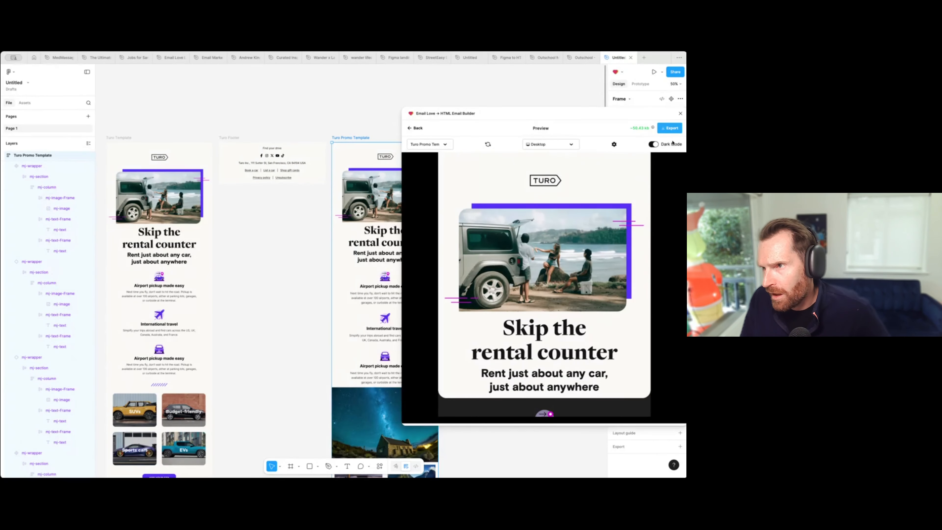
{"action": "left_click", "coordinate": [652, 145]}
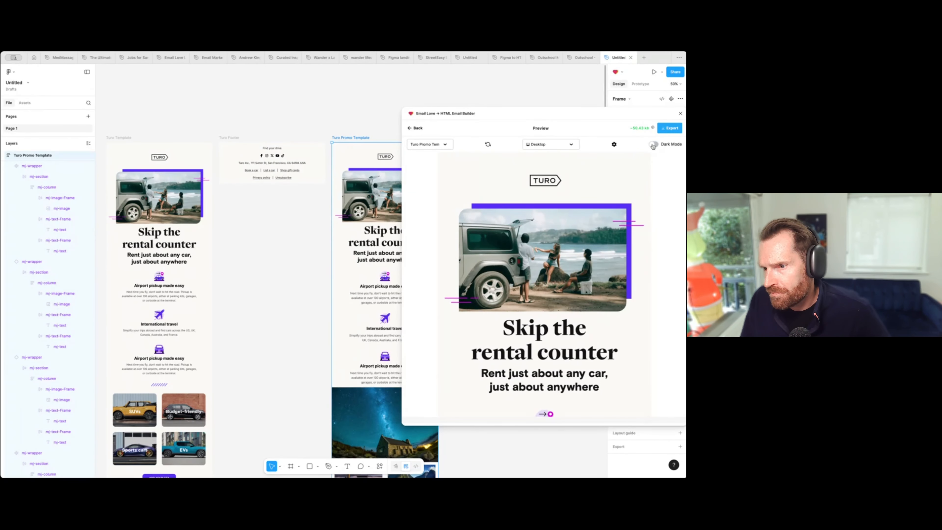
{"action": "left_click", "coordinate": [416, 128]}
Step: Replace the starry night image with the purple diagonal stripes PNG from the Desktop, reduce its height to 112, and use Fit scaling
{"action": "scroll", "coordinate": [385, 333], "scroll_direction": "down", "scroll_amount": 4}
{"action": "left_click", "coordinate": [385, 340]}
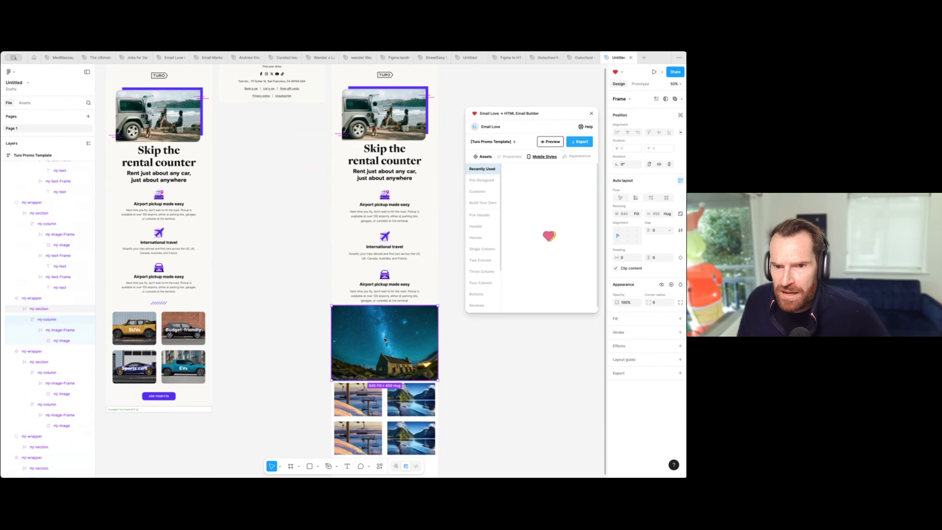
{"action": "double_click", "coordinate": [384, 339]}
{"action": "left_click", "coordinate": [570, 328]}
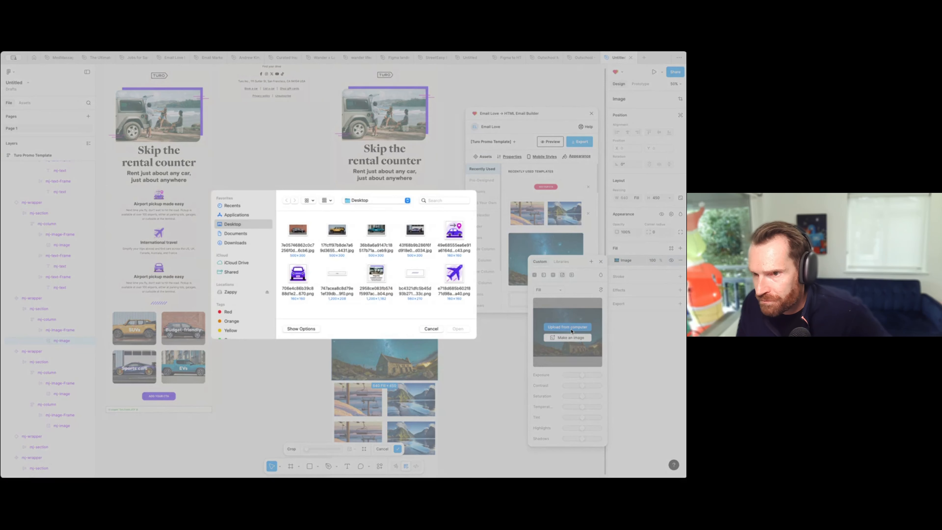
{"action": "double_click", "coordinate": [416, 274]}
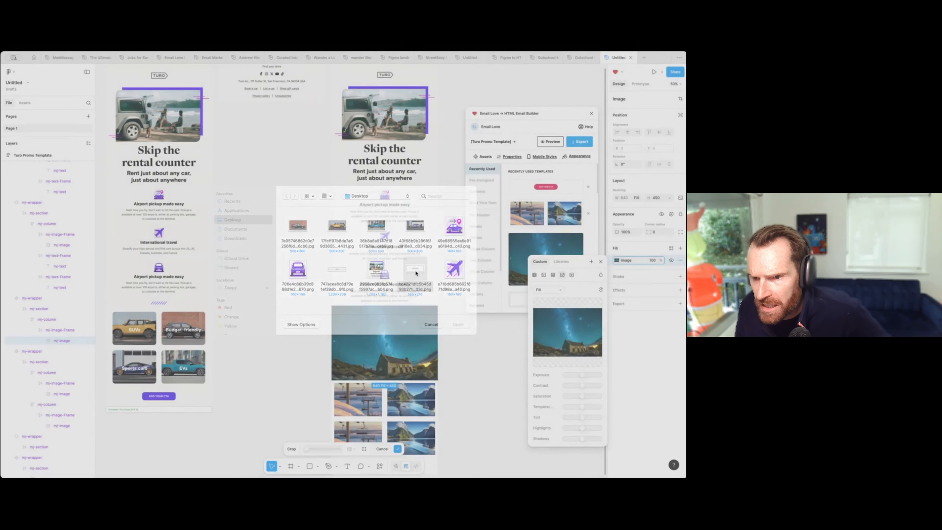
{"action": "left_click_drag", "start_coordinate": [394, 380], "coordinate": [393, 353]}
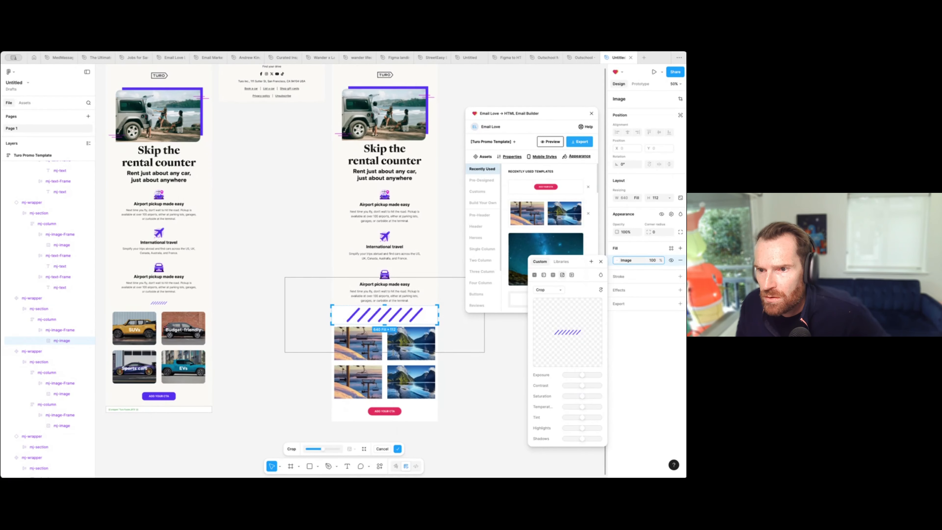
{"action": "left_click", "coordinate": [545, 289]}
{"action": "left_click", "coordinate": [544, 281]}
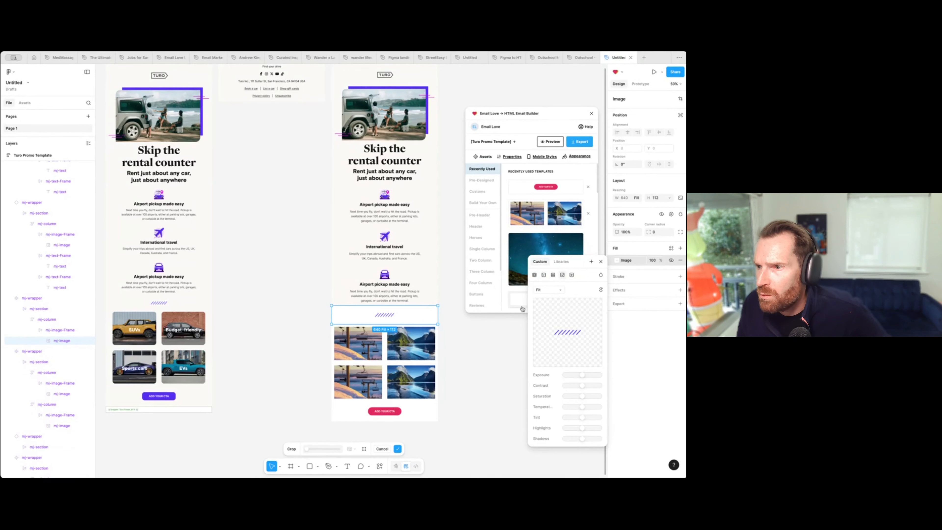
{"action": "left_click", "coordinate": [601, 262]}
Step: Fill the stripes divider's wrapper with the off-white colour already used on the page
{"action": "key", "text": "Escape"}
{"action": "key", "text": "Escape"}
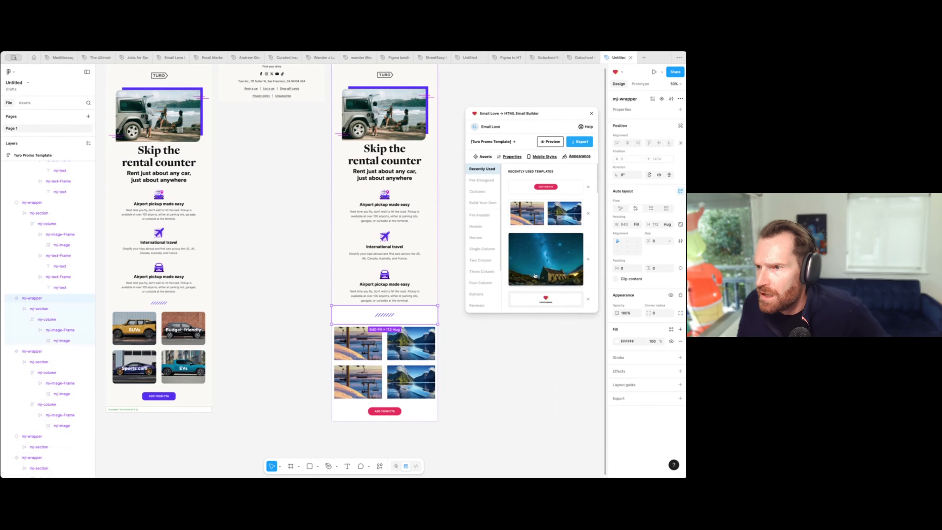
{"action": "left_click", "coordinate": [616, 342]}
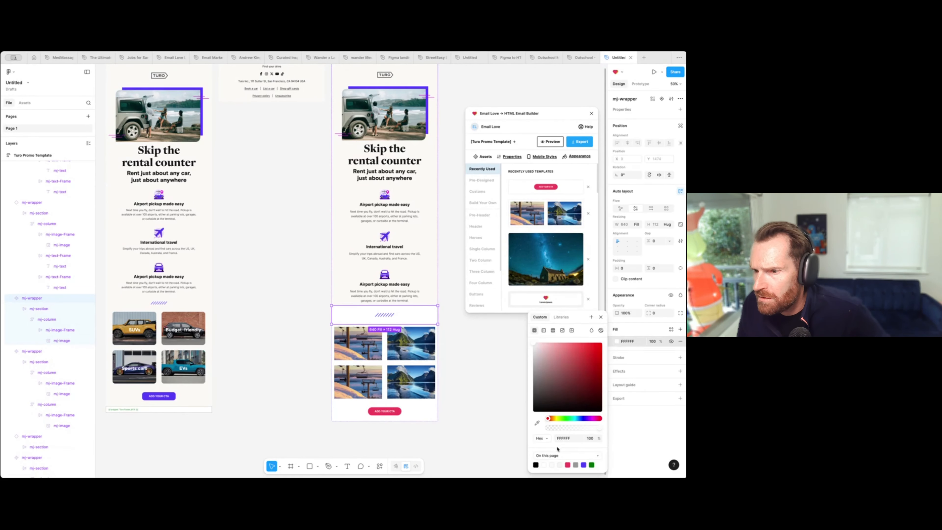
{"action": "left_click", "coordinate": [552, 465]}
{"action": "left_click", "coordinate": [482, 357]}
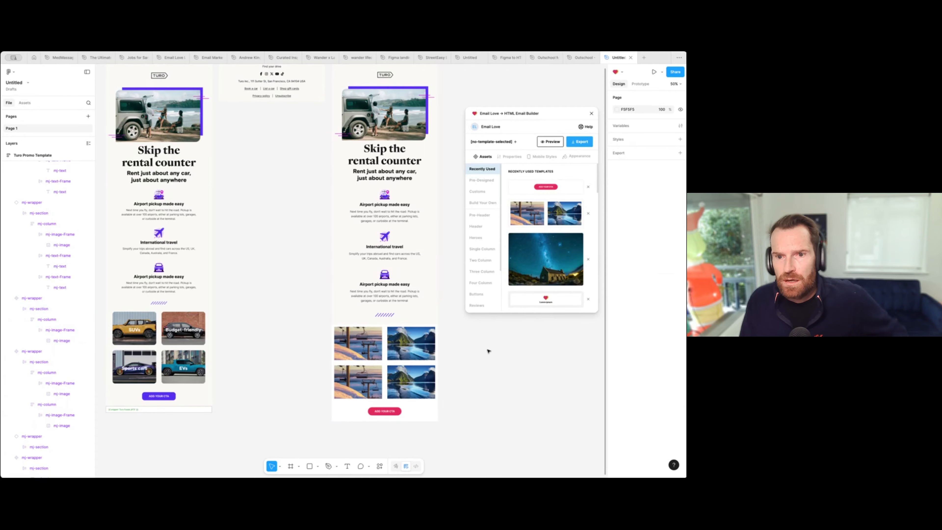
Step: Replace the pier image in the first two-column row with the yellow SUVs picture from the Desktop folder
{"action": "left_click", "coordinate": [354, 344]}
{"action": "double_click", "coordinate": [354, 344]}
{"action": "double_click", "coordinate": [355, 344]}
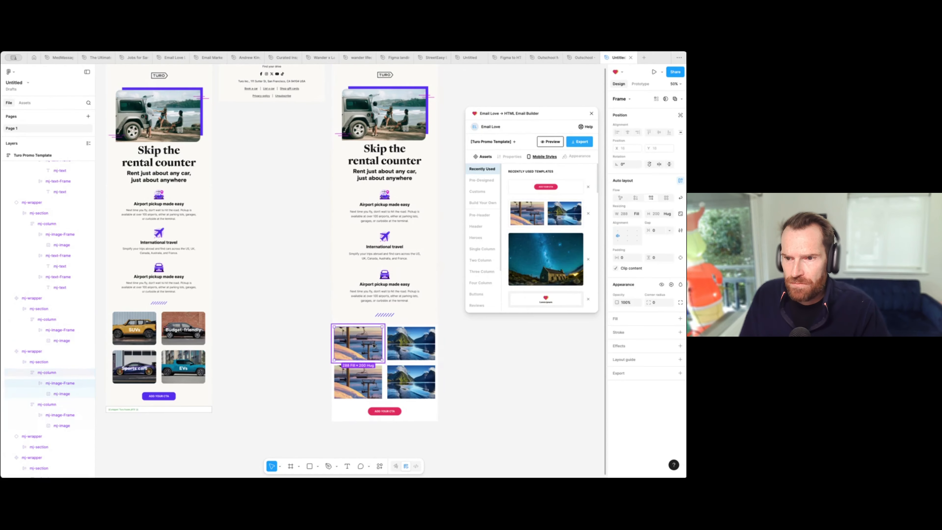
{"action": "double_click", "coordinate": [354, 344]}
{"action": "left_click", "coordinate": [569, 327]}
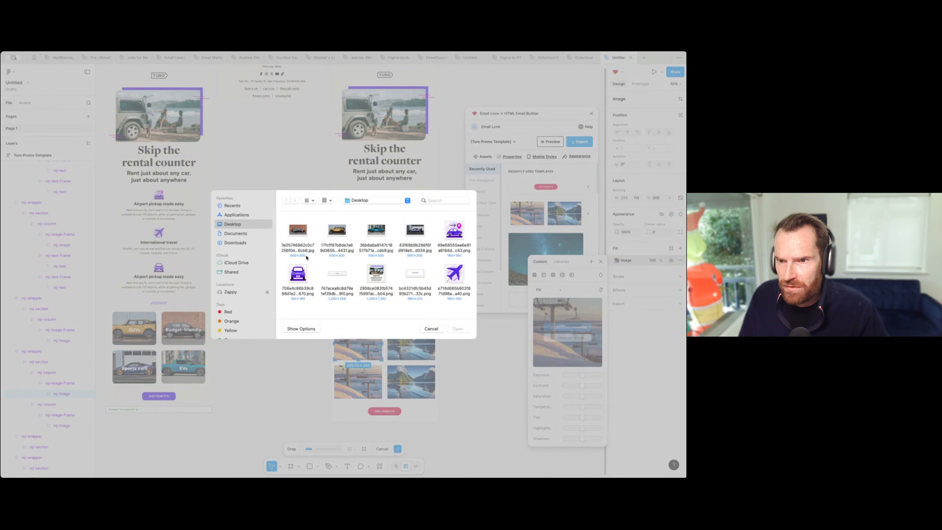
{"action": "double_click", "coordinate": [338, 231]}
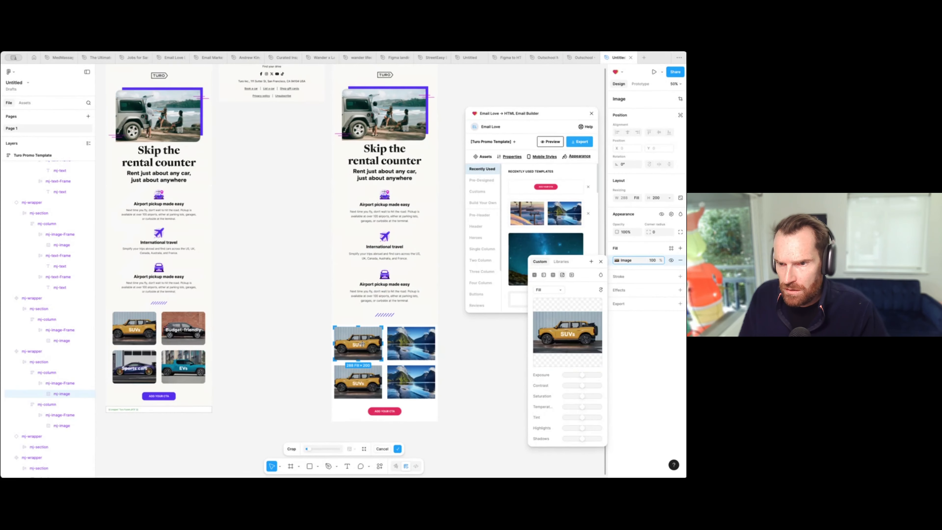
{"action": "left_click", "coordinate": [489, 351]}
{"action": "left_click", "coordinate": [490, 351]}
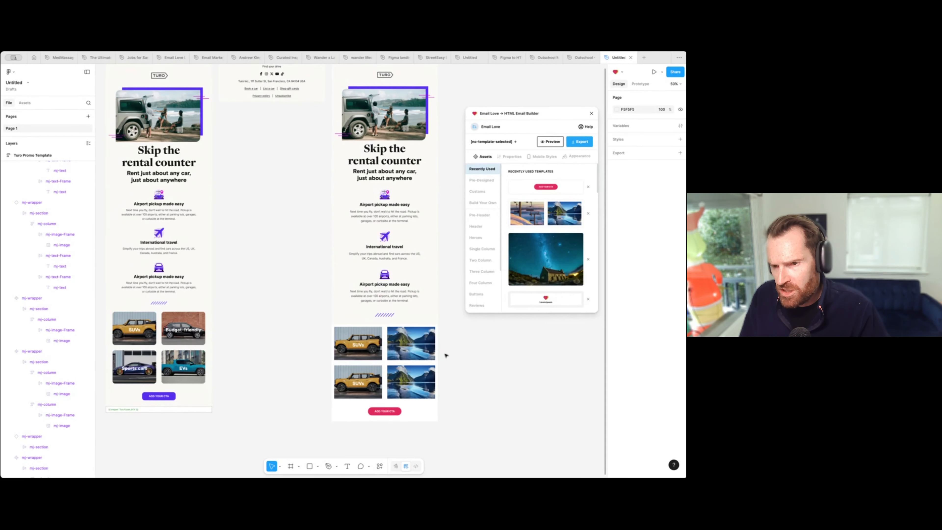
Step: Set the corner radius of the first row's SUVs image frame to 15
{"action": "double_click", "coordinate": [359, 344]}
{"action": "left_click", "coordinate": [359, 345]}
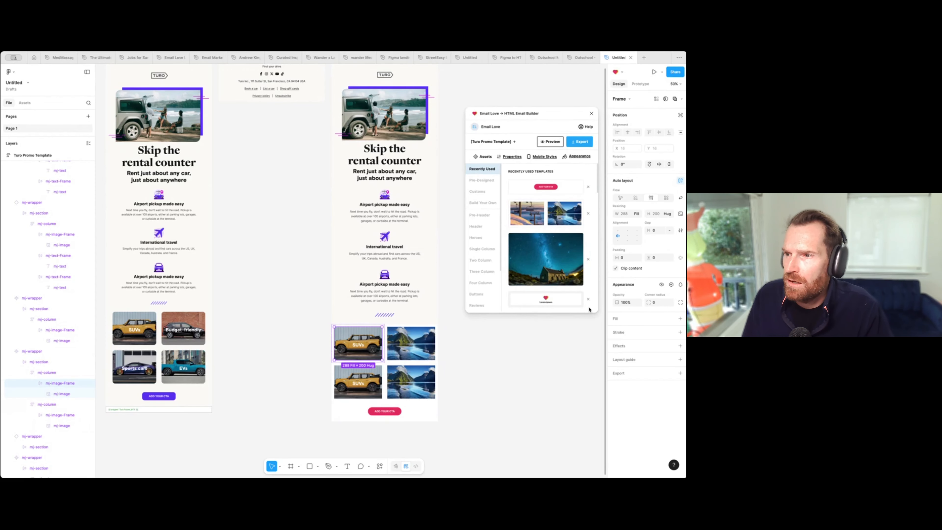
{"action": "left_click", "coordinate": [661, 304]}
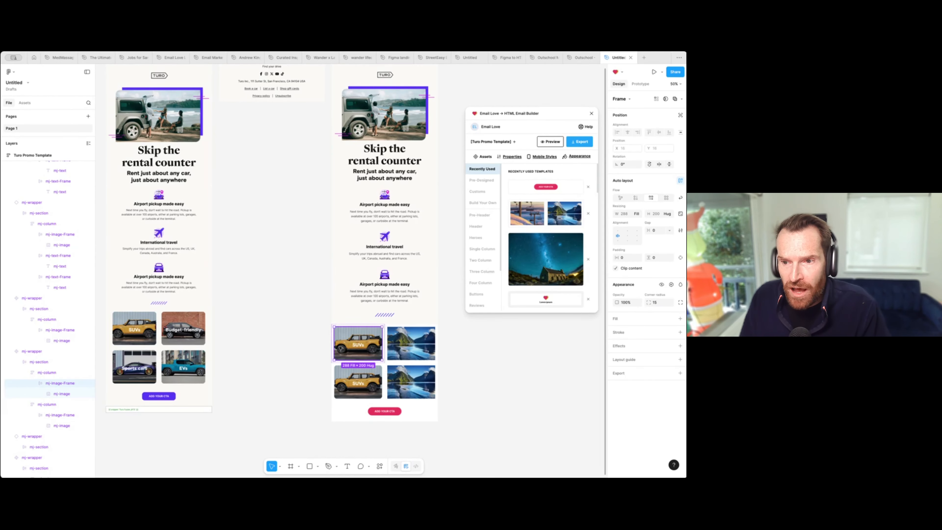
{"action": "left_click", "coordinate": [312, 337]}
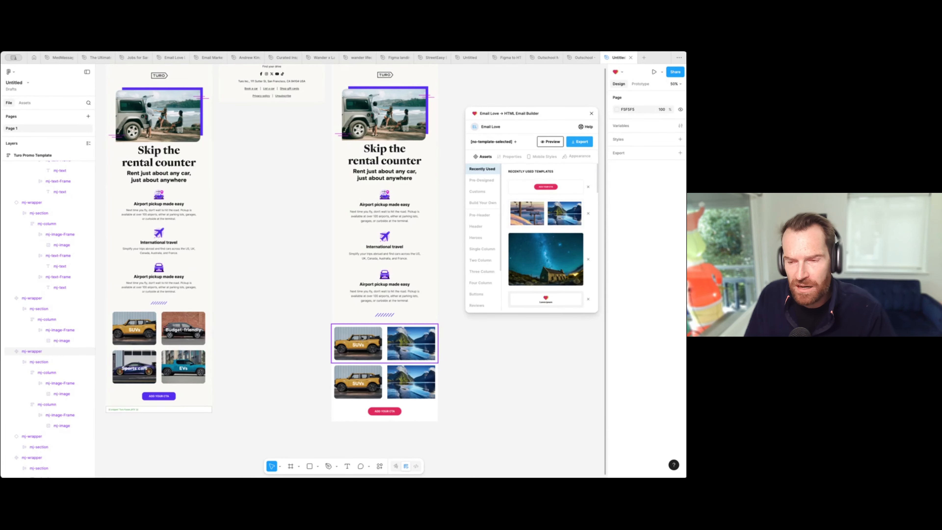
Step: Select the image frame around the mountain lake picture in the first two-column row
{"action": "left_click", "coordinate": [410, 340]}
{"action": "double_click", "coordinate": [410, 340]}
{"action": "double_click", "coordinate": [410, 340]}
{"action": "double_click", "coordinate": [410, 340]}
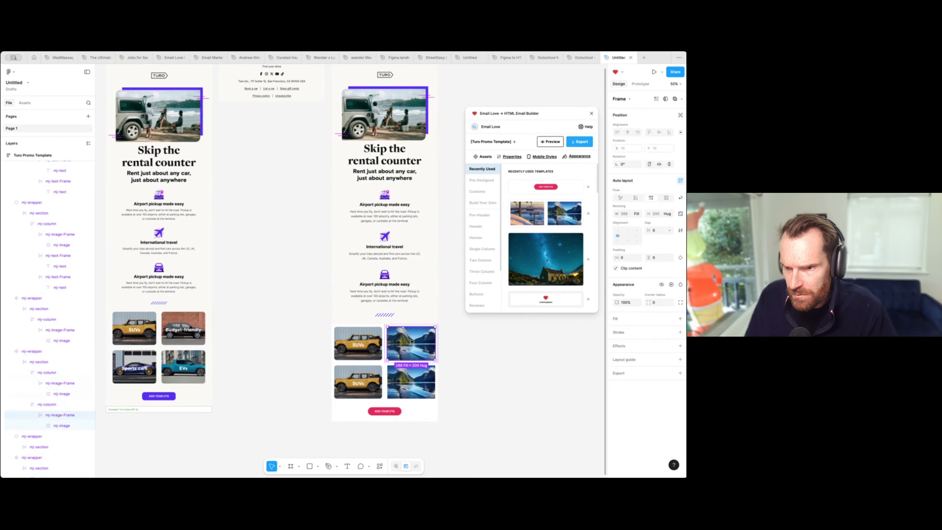
Step: Replace the landscape image beside the top SUVs tile with the Budget-friendly car picture from the Desktop folder
{"action": "double_click", "coordinate": [410, 339]}
{"action": "double_click", "coordinate": [410, 340]}
{"action": "left_click", "coordinate": [567, 332]}
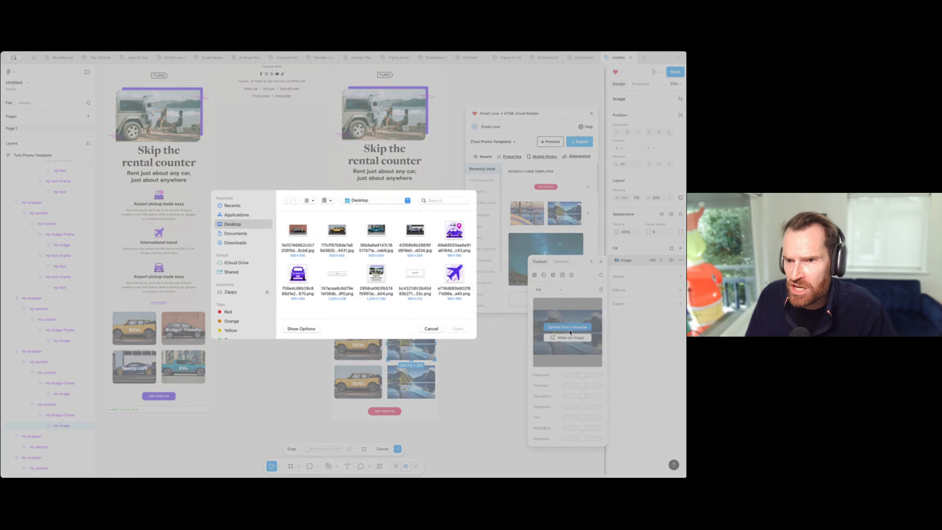
{"action": "double_click", "coordinate": [298, 230]}
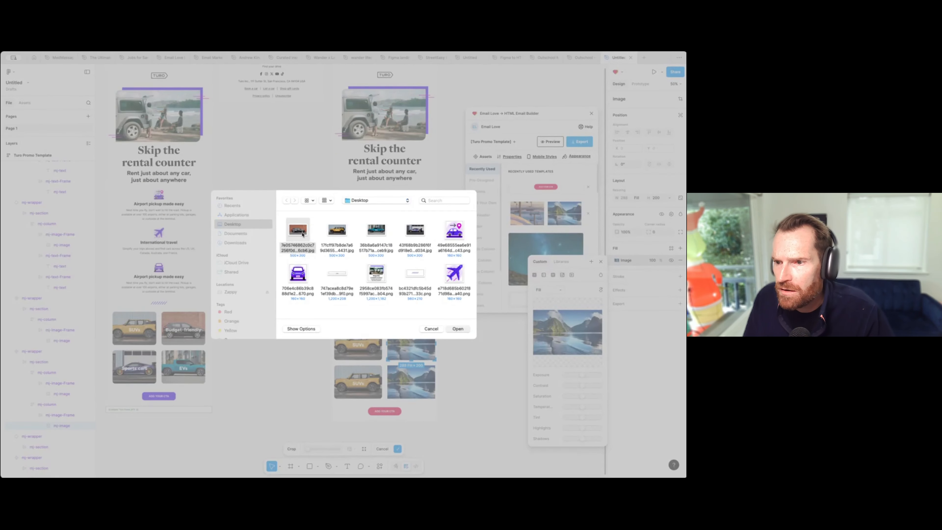
{"action": "left_click", "coordinate": [494, 349]}
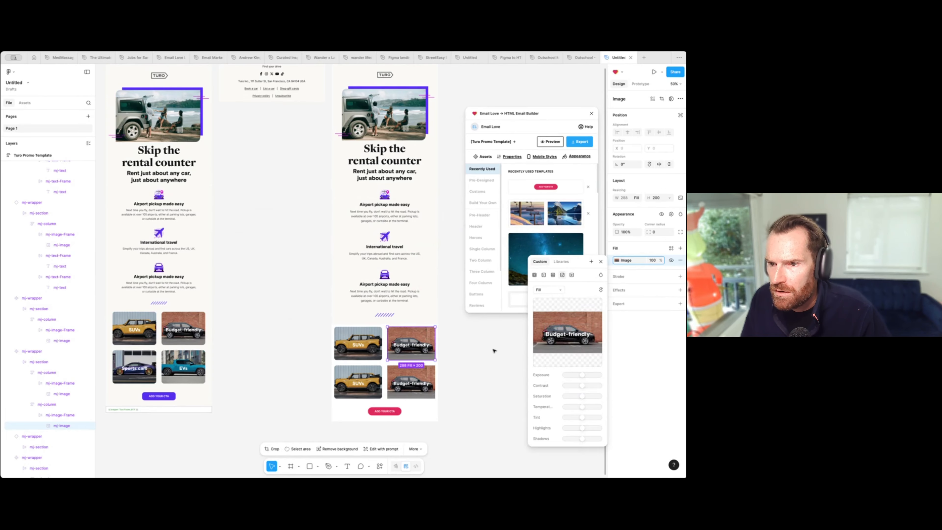
{"action": "left_click", "coordinate": [494, 349]}
Step: Set the corner radius of the Budget-friendly image frame in the upper row to 15
{"action": "double_click", "coordinate": [427, 340]}
{"action": "double_click", "coordinate": [427, 340]}
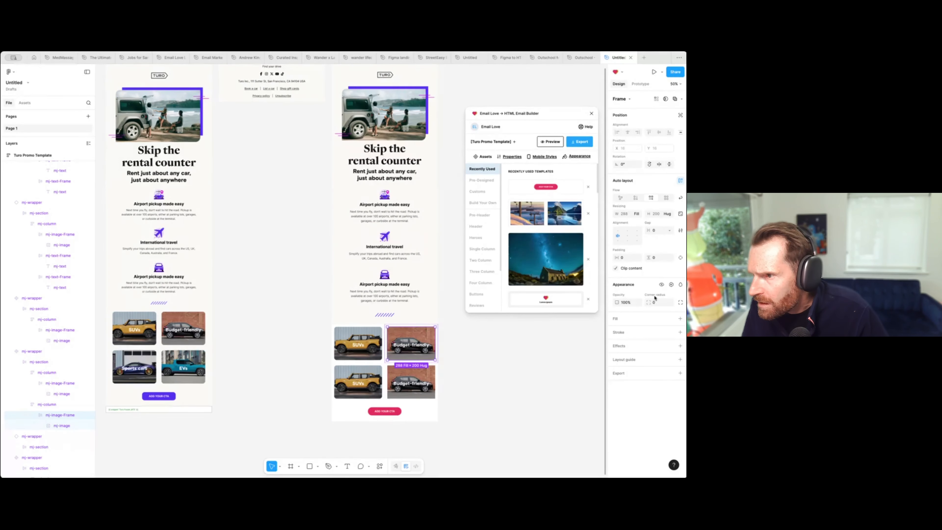
{"action": "left_click", "coordinate": [658, 304]}
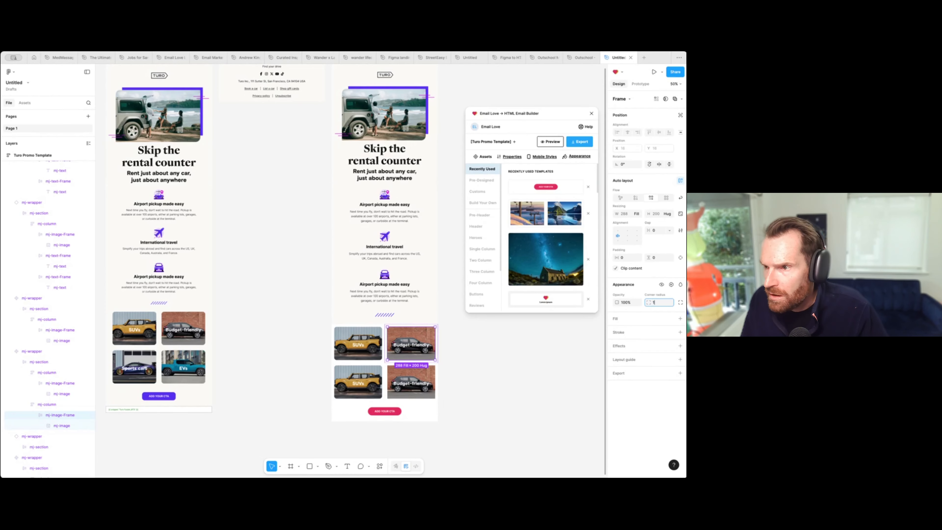
{"action": "type", "text": "15"}
{"action": "key", "text": "Return"}
{"action": "left_click", "coordinate": [497, 387]}
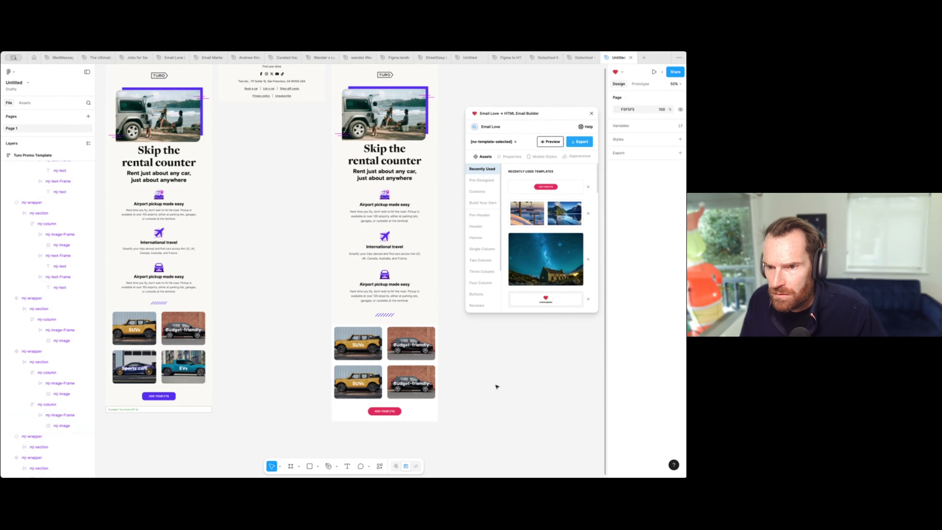
Step: Replace the SUVs image in the second row of the grid with the Sports cars picture from the Desktop folder
{"action": "left_click", "coordinate": [360, 385]}
{"action": "double_click", "coordinate": [360, 385]}
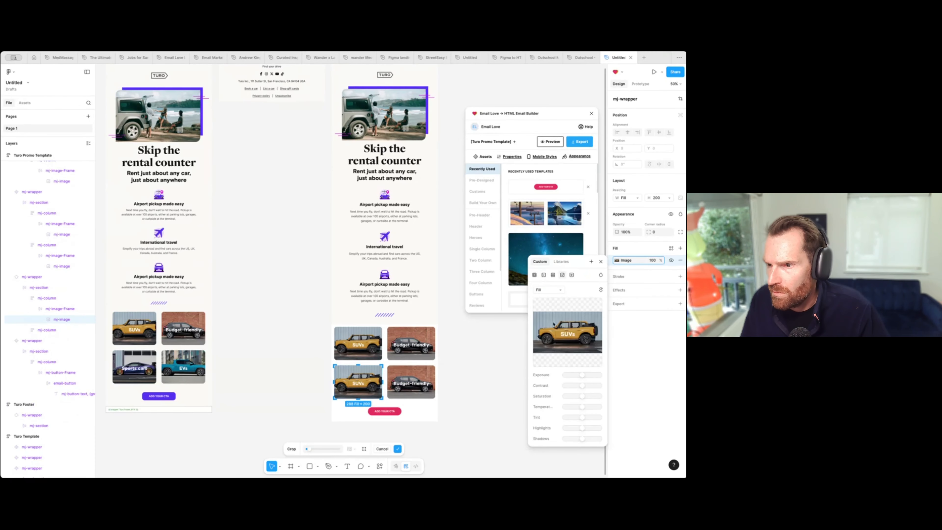
{"action": "left_click", "coordinate": [575, 327]}
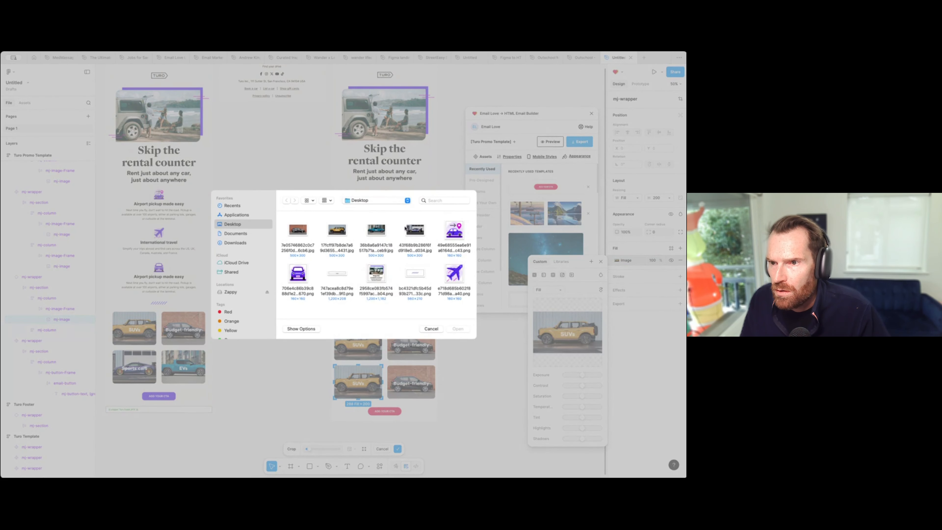
{"action": "double_click", "coordinate": [415, 230]}
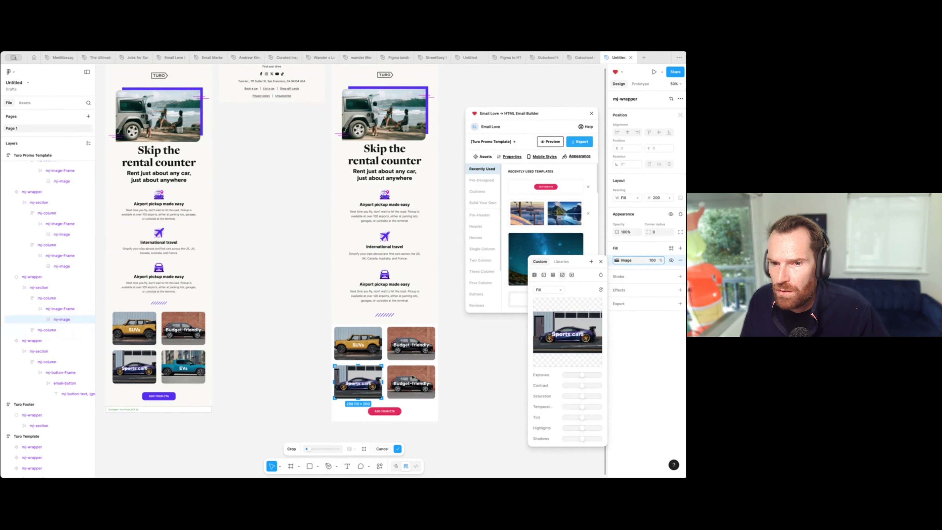
Step: Replace the Budget-friendly image in the second row with the EVs picture from the Desktop folder
{"action": "left_click", "coordinate": [411, 381]}
{"action": "double_click", "coordinate": [411, 382]}
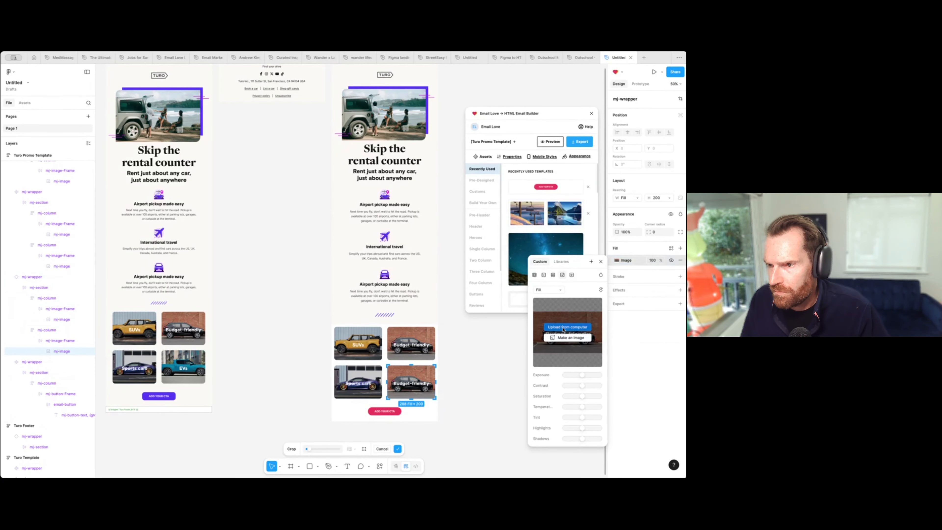
{"action": "left_click", "coordinate": [563, 328]}
{"action": "double_click", "coordinate": [377, 229]}
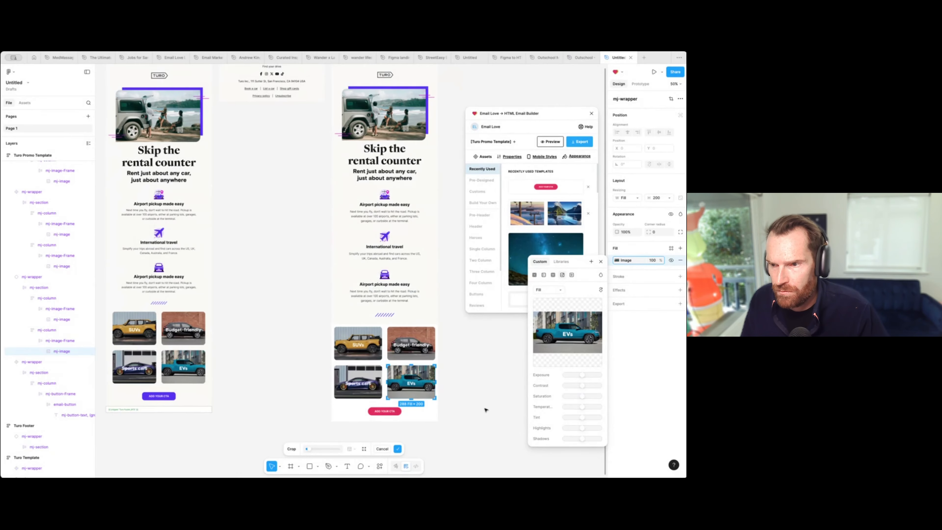
{"action": "left_click", "coordinate": [461, 371]}
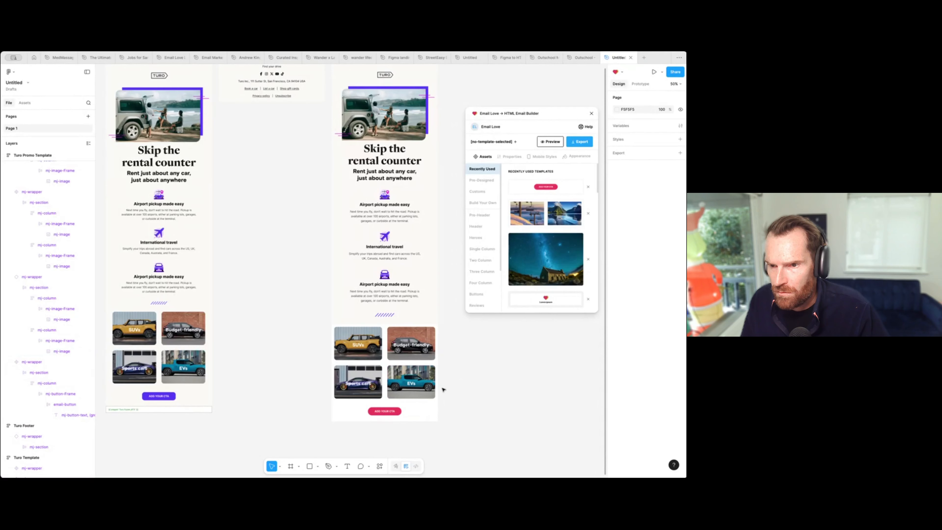
Step: Set the upper car image row's horizontal padding to 25 and fill its background with the page's off-white colour
{"action": "left_click", "coordinate": [409, 352]}
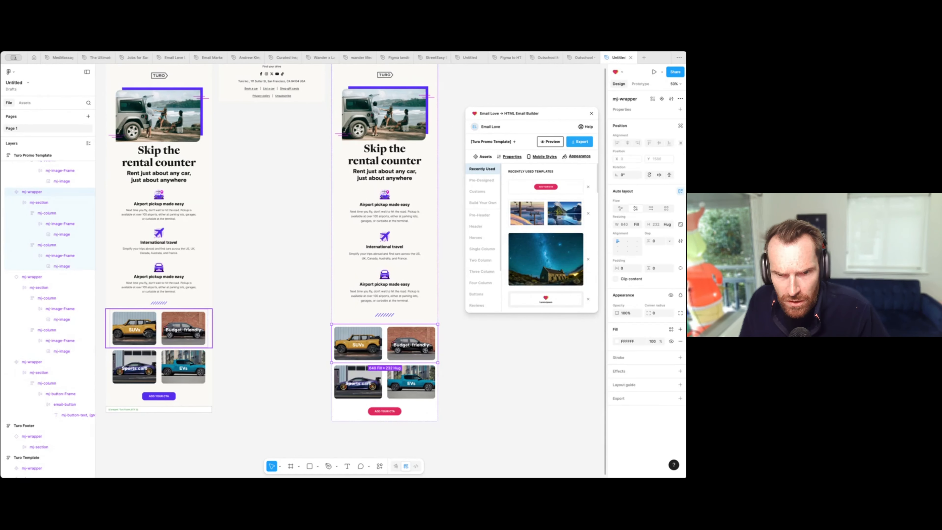
{"action": "left_click", "coordinate": [625, 269]}
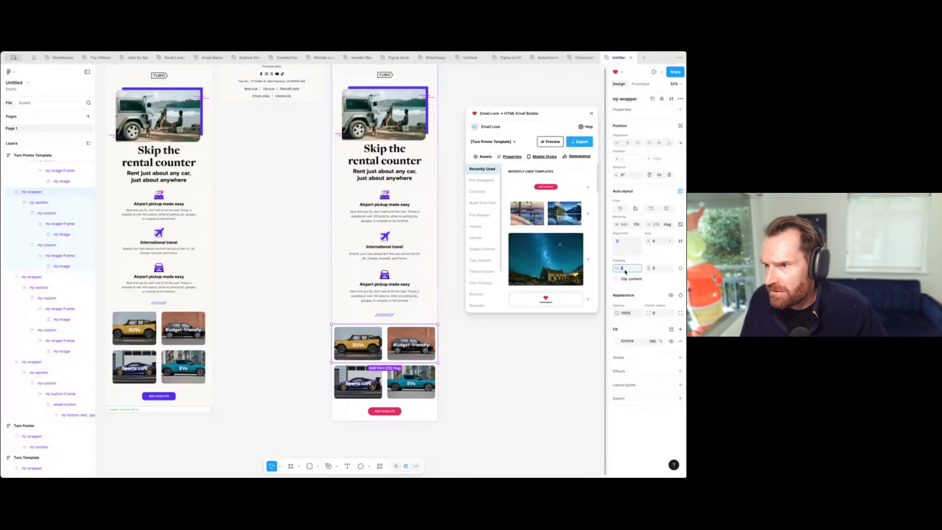
{"action": "type", "text": "25"}
{"action": "key", "text": "Return"}
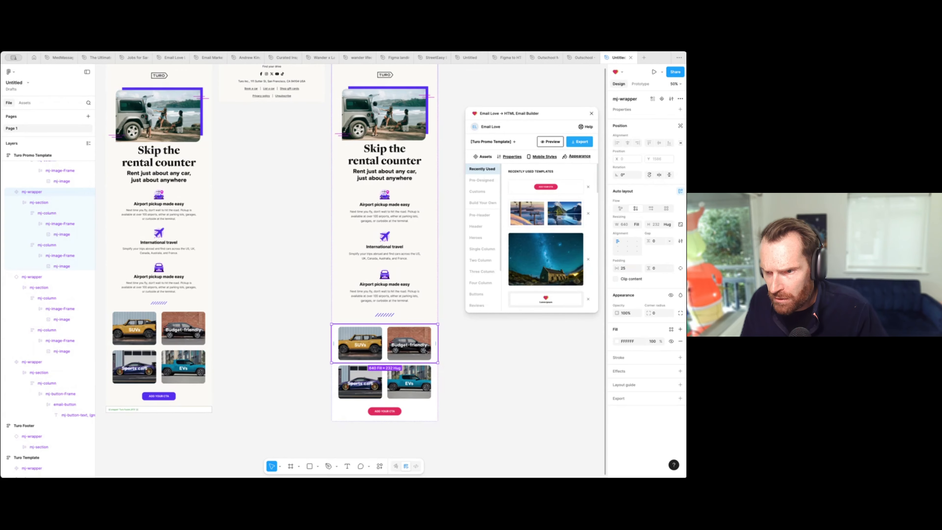
{"action": "left_click", "coordinate": [616, 342]}
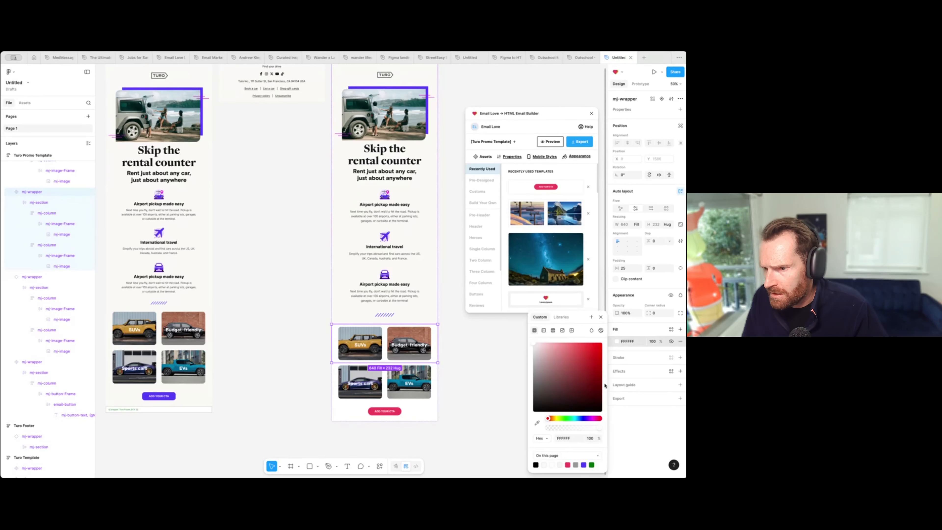
{"action": "left_click", "coordinate": [482, 378]}
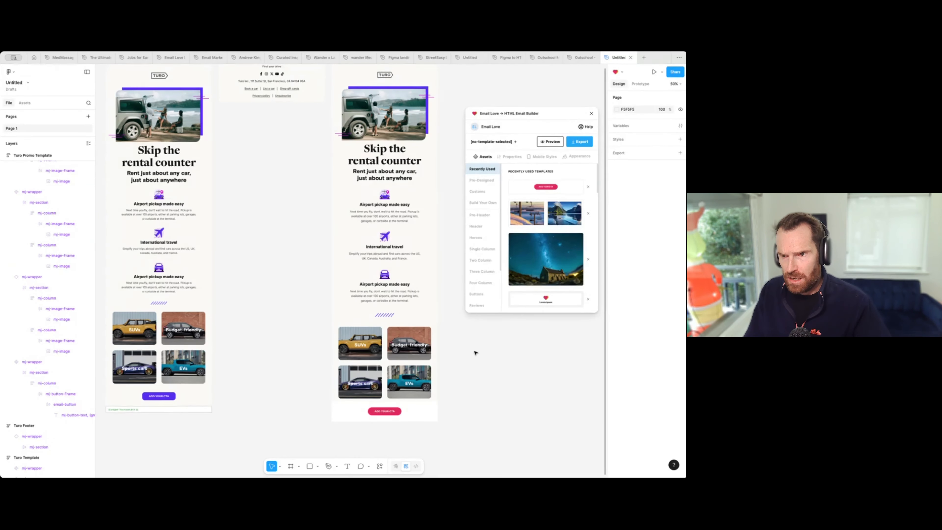
Step: Examine the clickable URL and alt text properties of the SUVs image in the email builder plugin
{"action": "scroll", "coordinate": [476, 352], "scroll_direction": "down", "scroll_amount": 3}
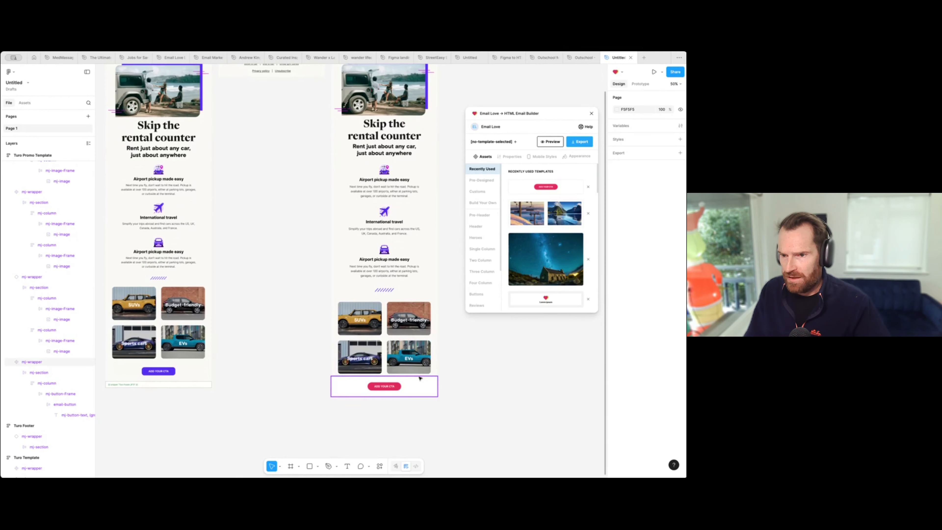
{"action": "left_click", "coordinate": [357, 319]}
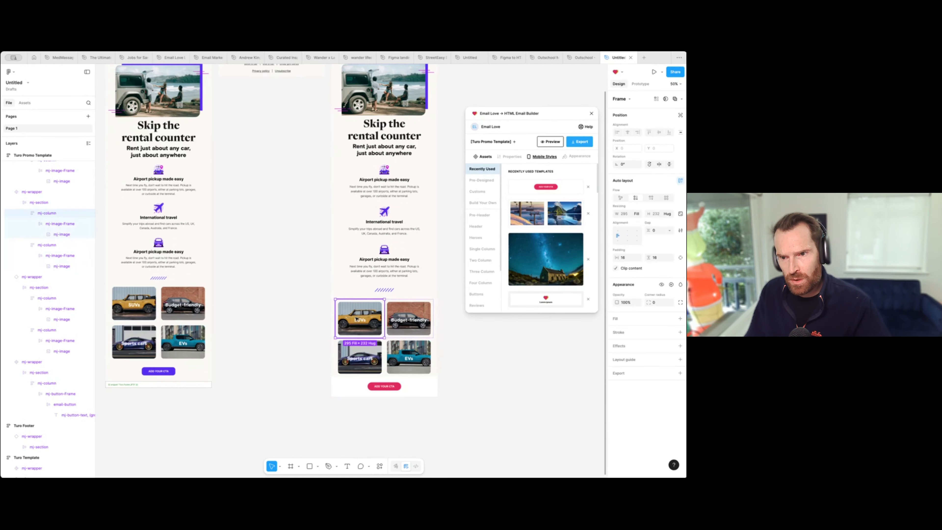
{"action": "double_click", "coordinate": [357, 319]}
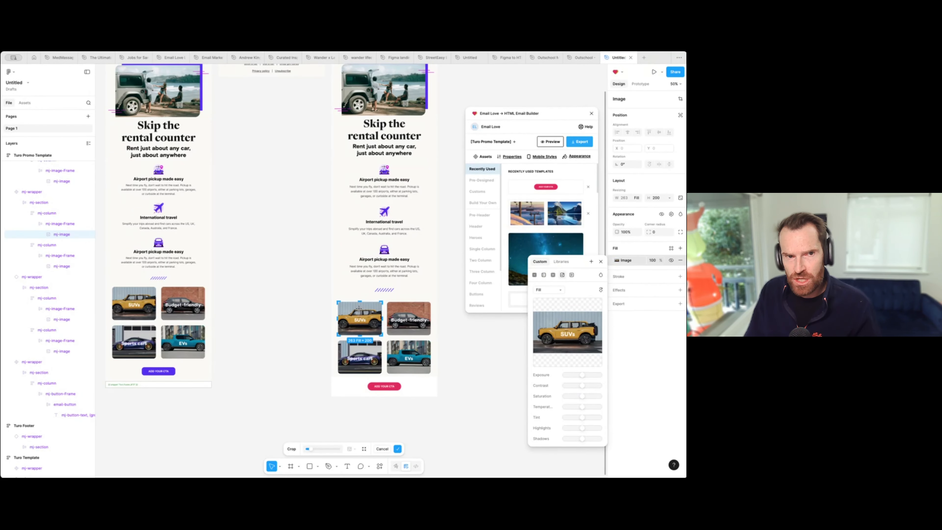
{"action": "left_click", "coordinate": [512, 157]}
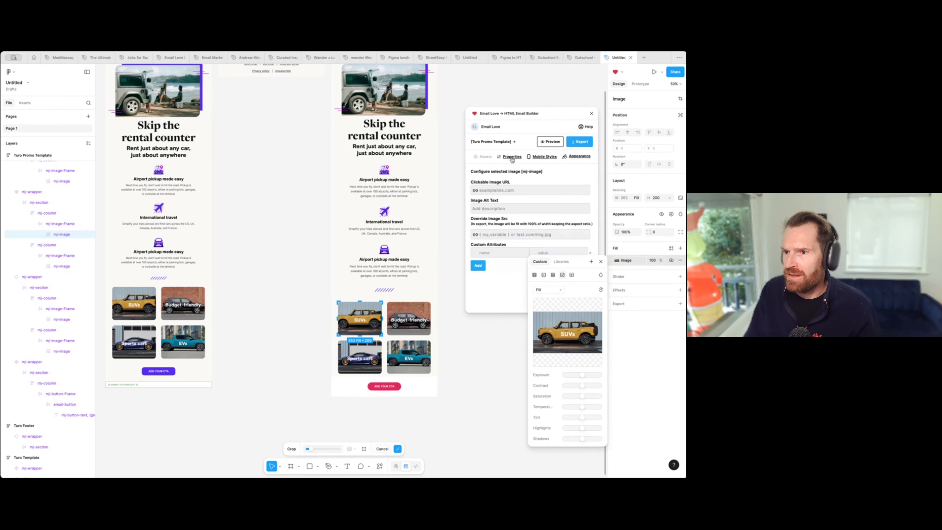
{"action": "key", "text": "Escape"}
{"action": "left_click", "coordinate": [488, 189]}
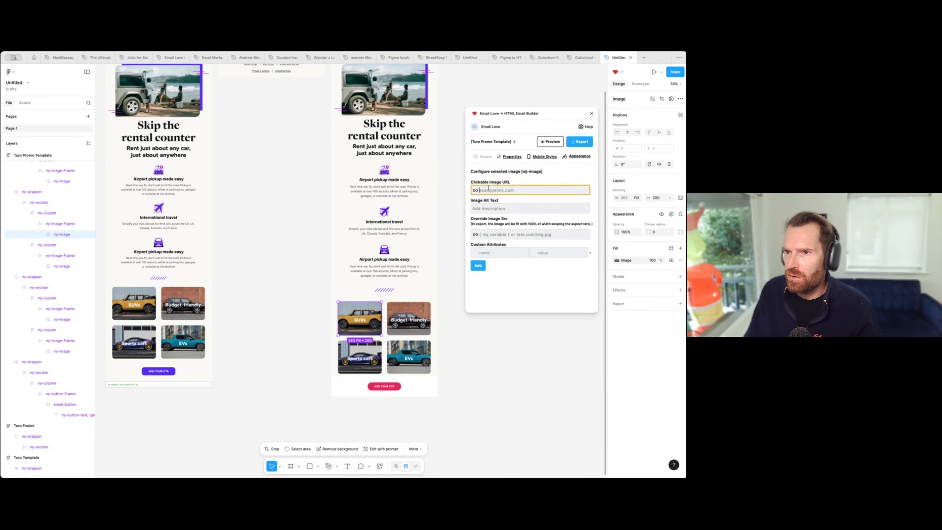
{"action": "left_click", "coordinate": [490, 209]}
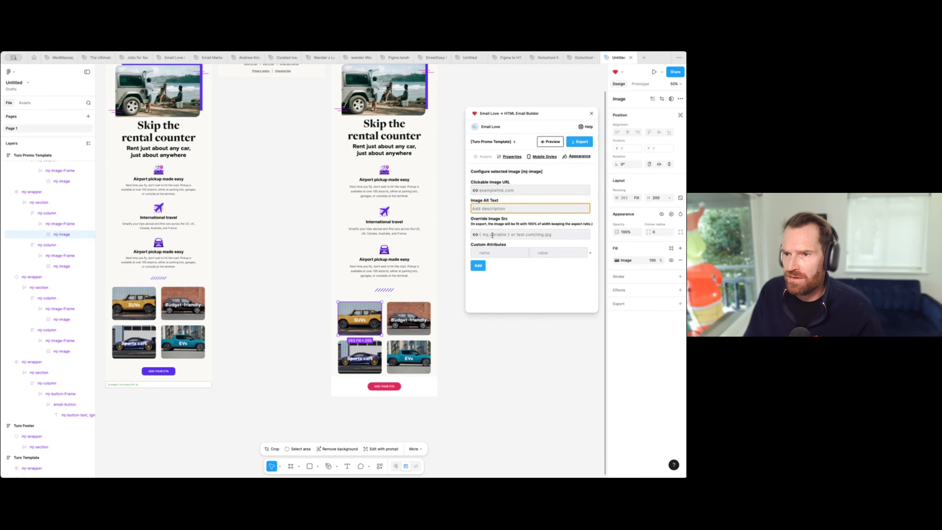
Step: Examine the URL property of the CTA button below the car images in the email builder plugin
{"action": "double_click", "coordinate": [389, 387]}
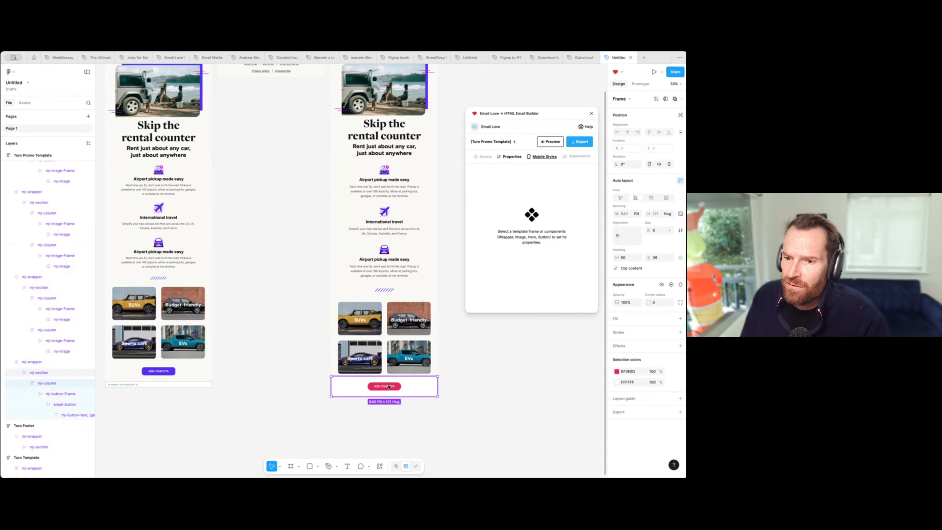
{"action": "double_click", "coordinate": [389, 387]}
{"action": "double_click", "coordinate": [389, 387]}
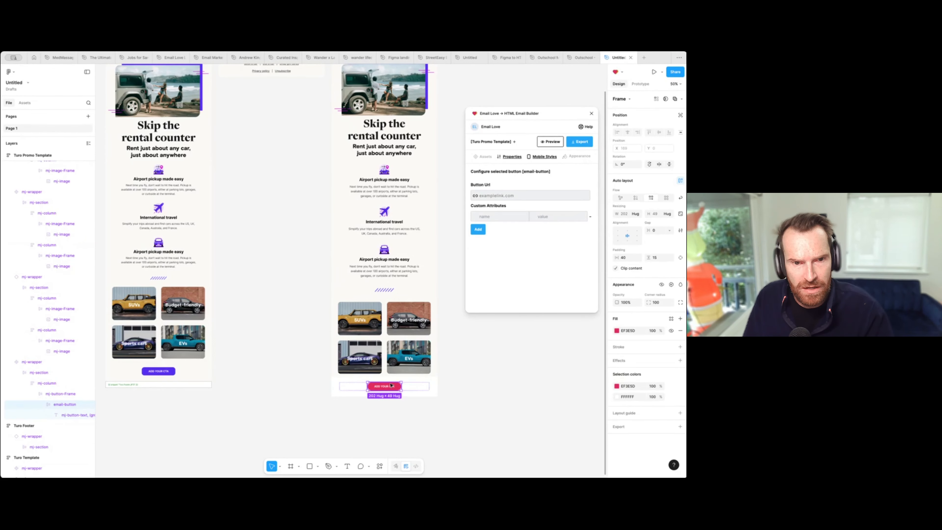
{"action": "left_click", "coordinate": [479, 196]}
Step: Fill the CTA button row's white background with the page's off-white colour
{"action": "left_click", "coordinate": [436, 389]}
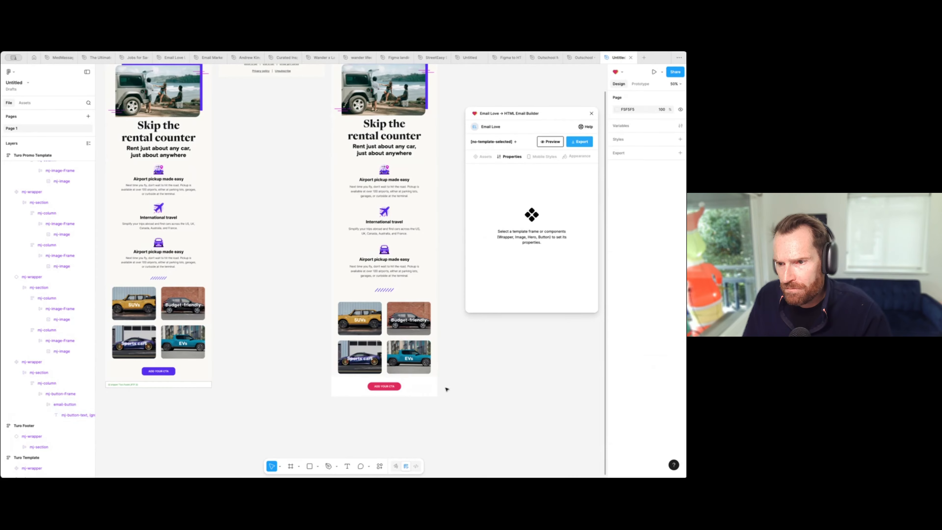
{"action": "left_click", "coordinate": [616, 341]}
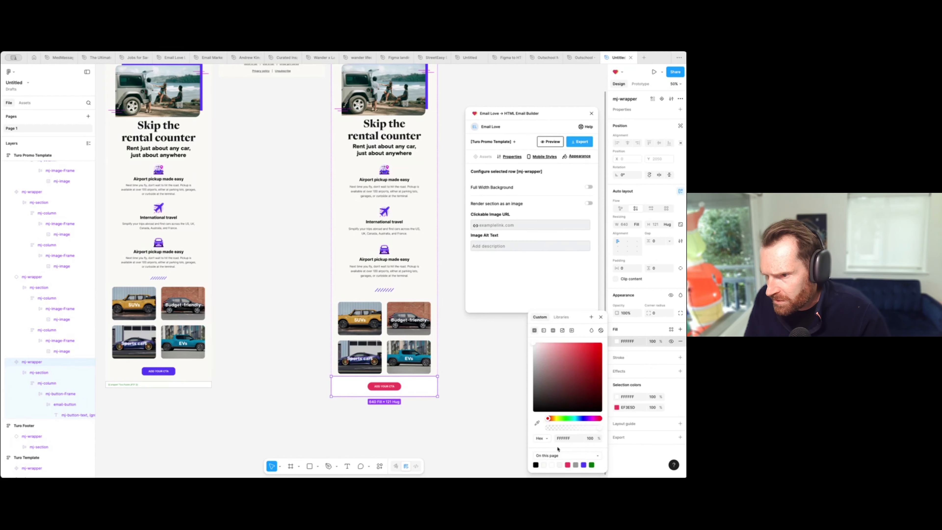
{"action": "left_click", "coordinate": [442, 445]}
Step: Change the CTA button's fill from the template's default to the purple already used on the page
{"action": "key", "text": "shift+0"}
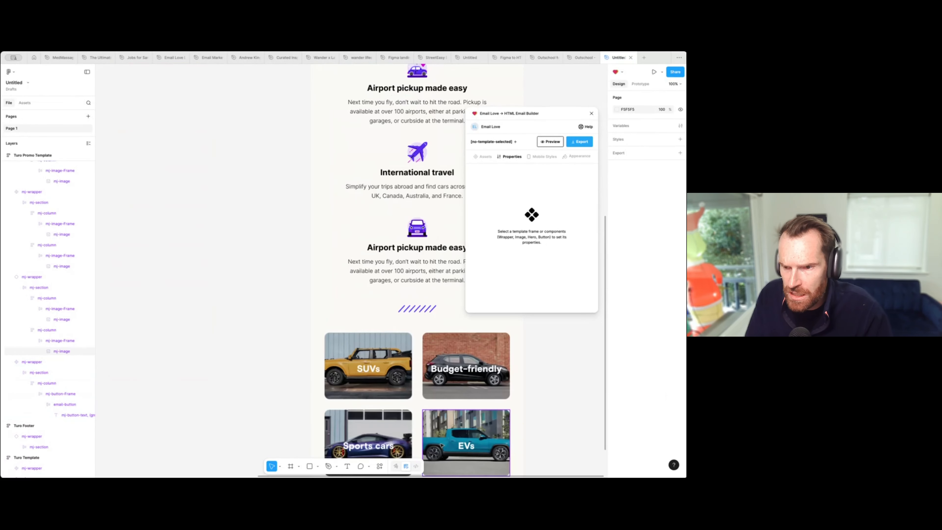
{"action": "scroll", "coordinate": [450, 249], "scroll_direction": "down", "scroll_amount": 7}
{"action": "scroll", "coordinate": [426, 253], "scroll_direction": "right", "scroll_amount": 2}
{"action": "left_click", "coordinate": [406, 253]}
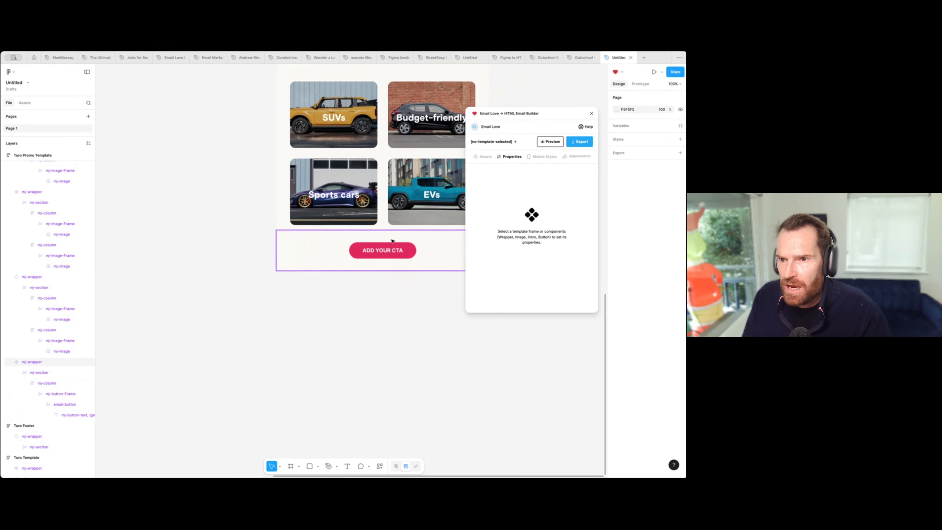
{"action": "double_click", "coordinate": [405, 253]}
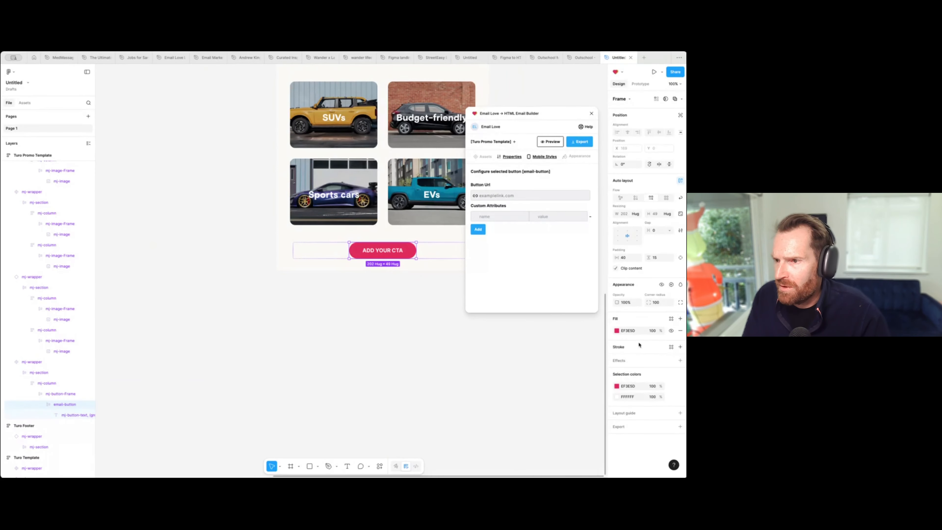
{"action": "left_click", "coordinate": [617, 330]}
{"action": "left_click", "coordinate": [583, 465]}
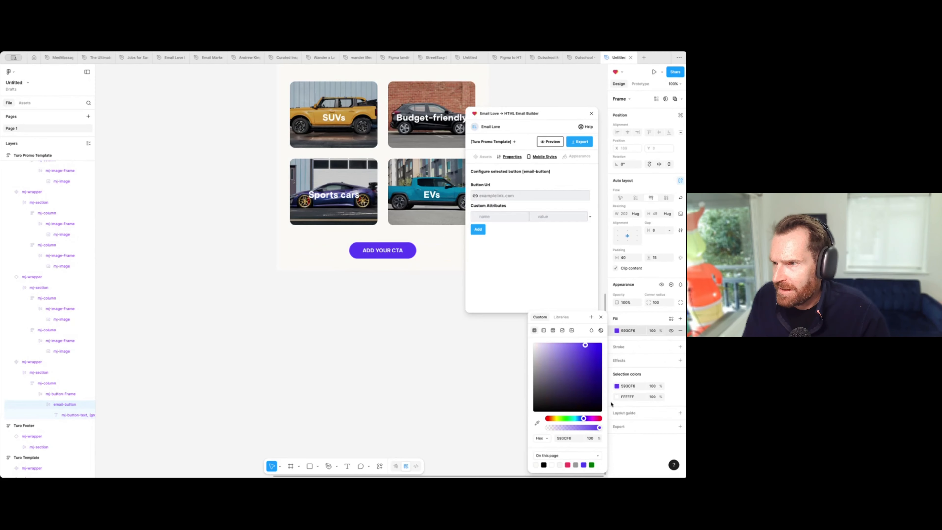
Step: Set the CTA button's corner radius to 15
{"action": "left_click", "coordinate": [656, 303]}
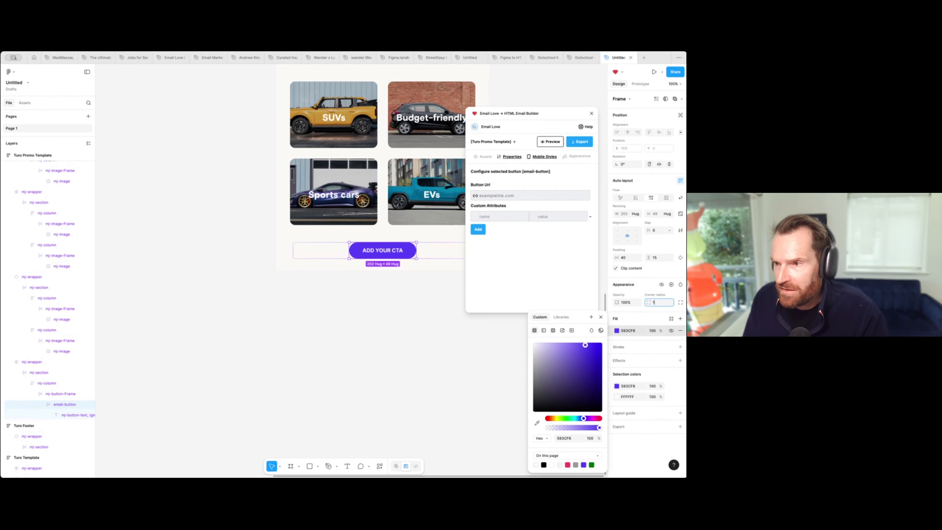
{"action": "left_click", "coordinate": [652, 288]}
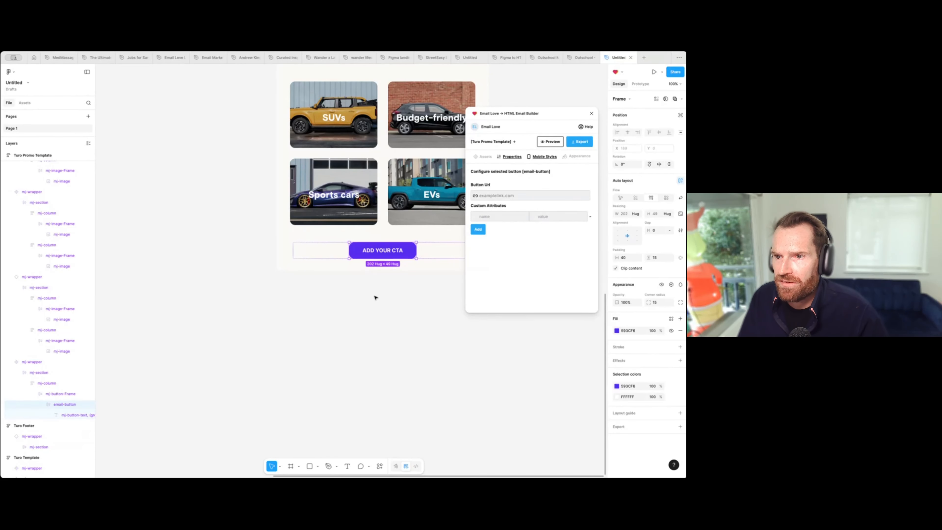
{"action": "left_click", "coordinate": [381, 297]}
{"action": "key", "text": "minus"}
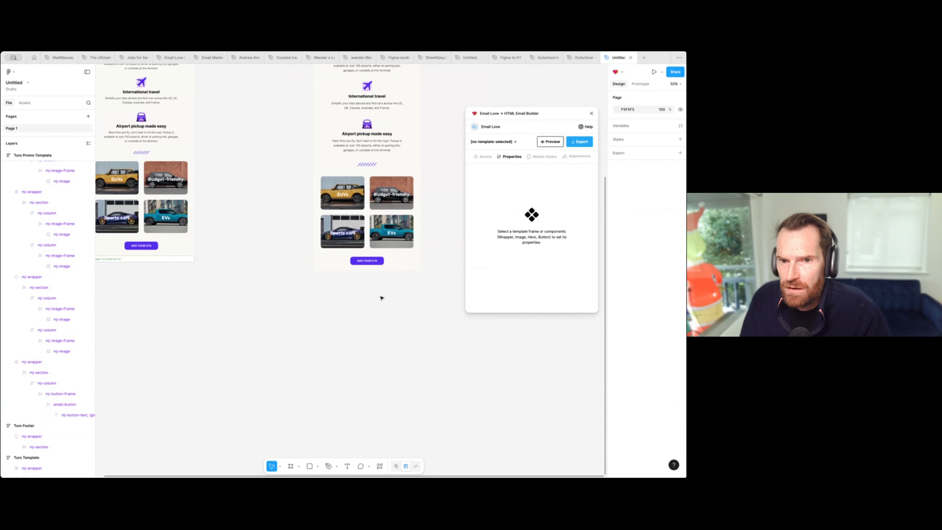
{"action": "scroll", "coordinate": [386, 297], "scroll_direction": "up", "scroll_amount": 5}
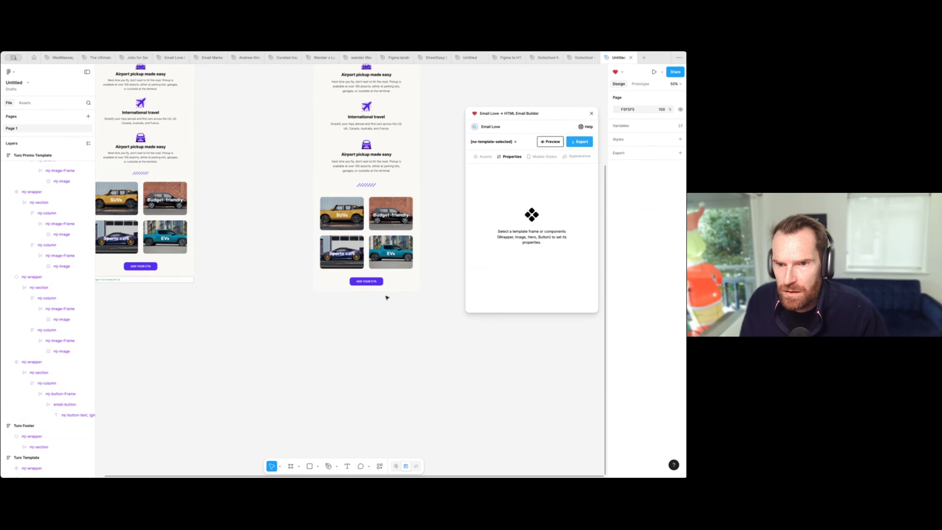
Step: Add a single-column component with 10 padding on every side to the end of the Turo Promo Template frame
{"action": "scroll", "coordinate": [310, 327], "scroll_direction": "up", "scroll_amount": 8}
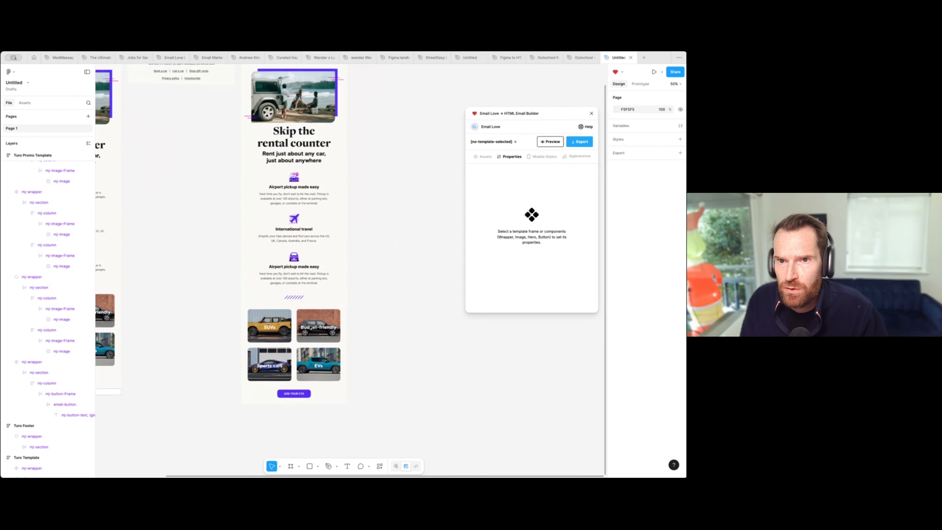
{"action": "left_click", "coordinate": [264, 86]}
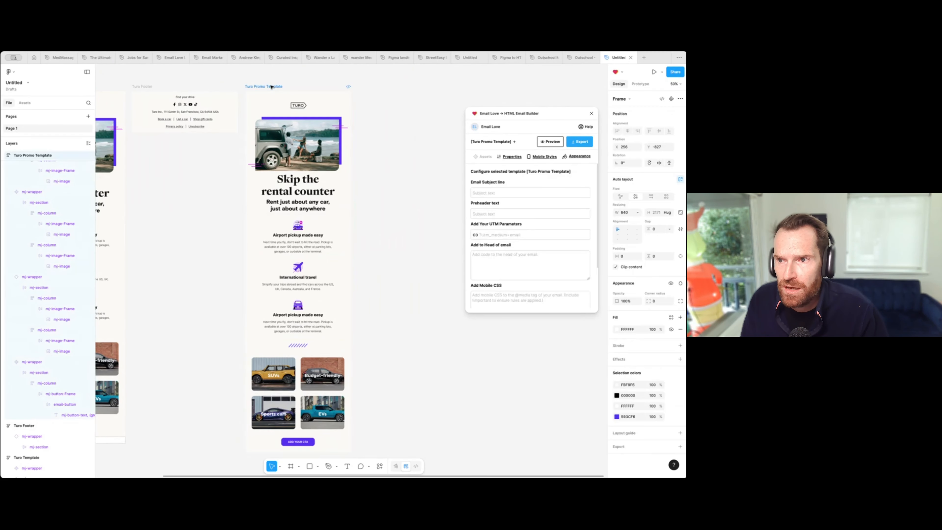
{"action": "left_click", "coordinate": [480, 155]}
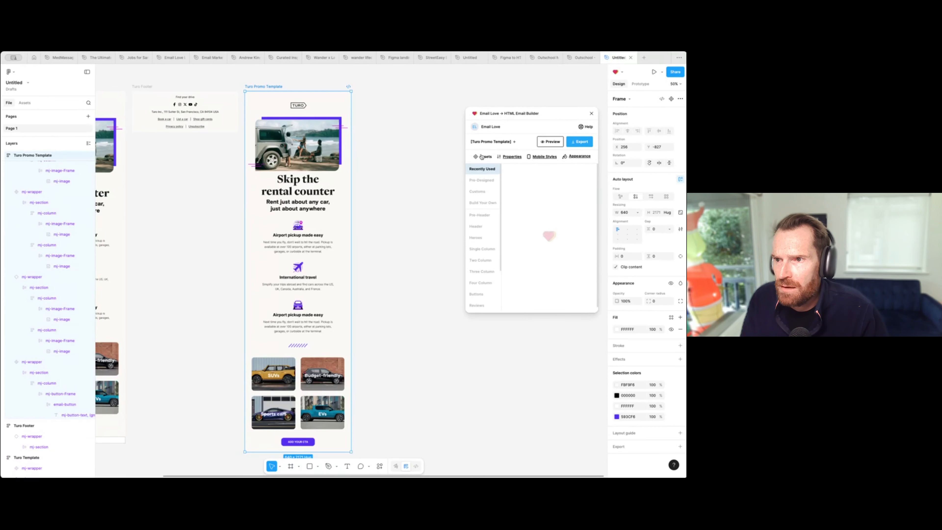
{"action": "scroll", "coordinate": [263, 249], "scroll_direction": "down", "scroll_amount": 6}
{"action": "scroll", "coordinate": [263, 249], "scroll_direction": "down", "scroll_amount": 4}
{"action": "left_click", "coordinate": [468, 202]}
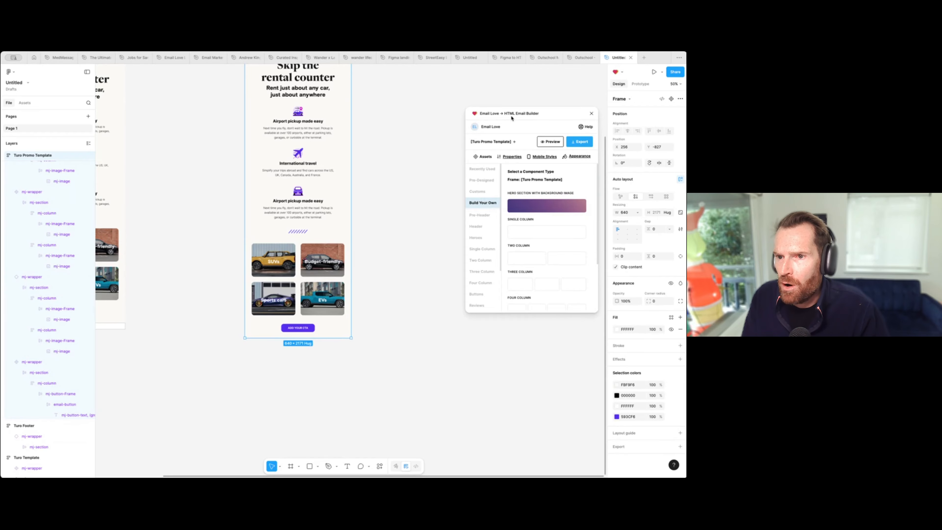
{"action": "left_click_drag", "start_coordinate": [512, 118], "coordinate": [443, 131]}
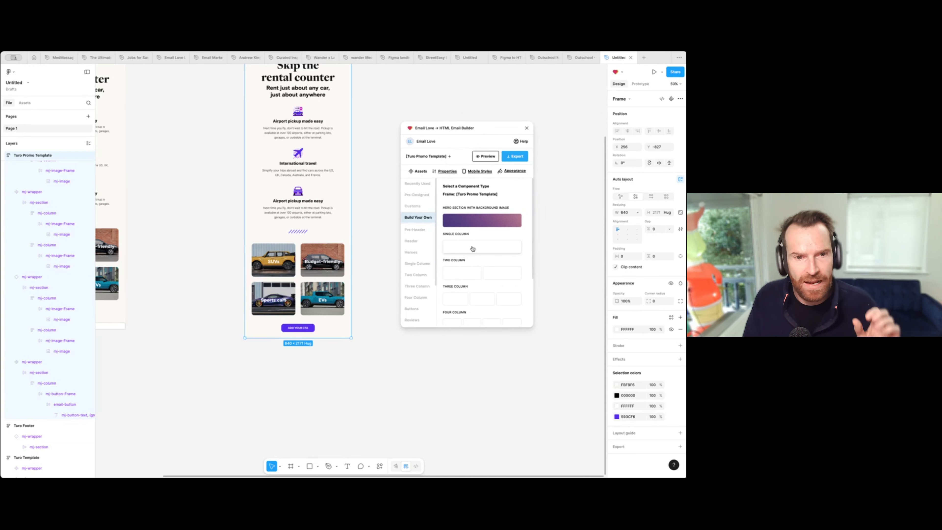
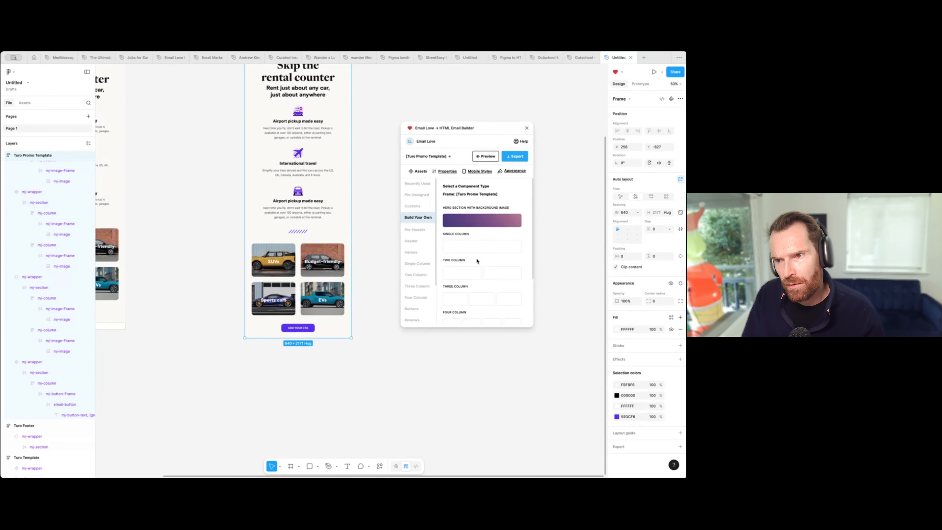
{"action": "scroll", "coordinate": [476, 263], "scroll_direction": "down", "scroll_amount": 3}
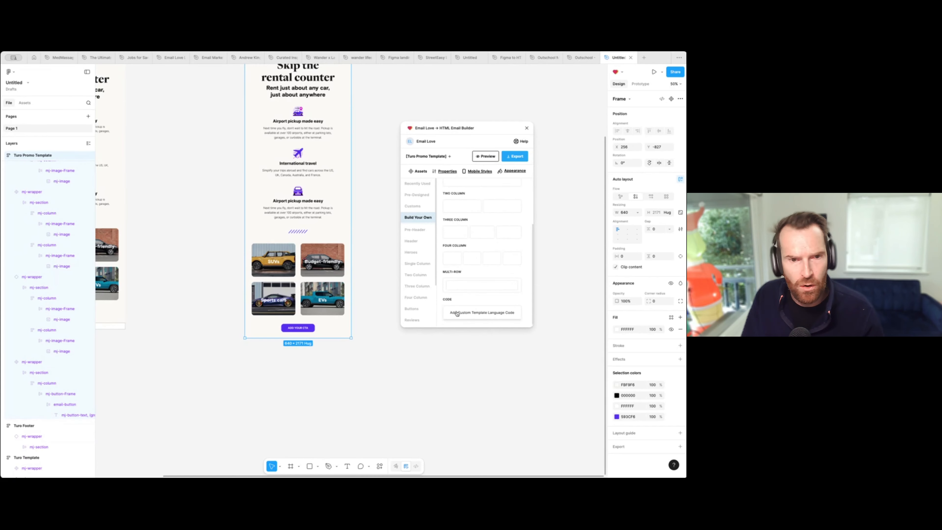
{"action": "scroll", "coordinate": [493, 220], "scroll_direction": "up", "scroll_amount": 5}
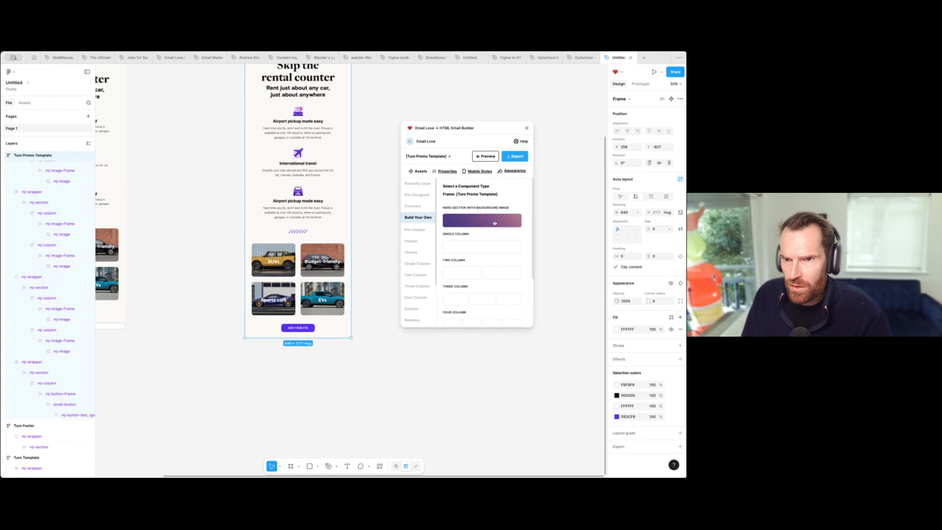
{"action": "scroll", "coordinate": [164, 217], "scroll_direction": "up", "scroll_amount": 5}
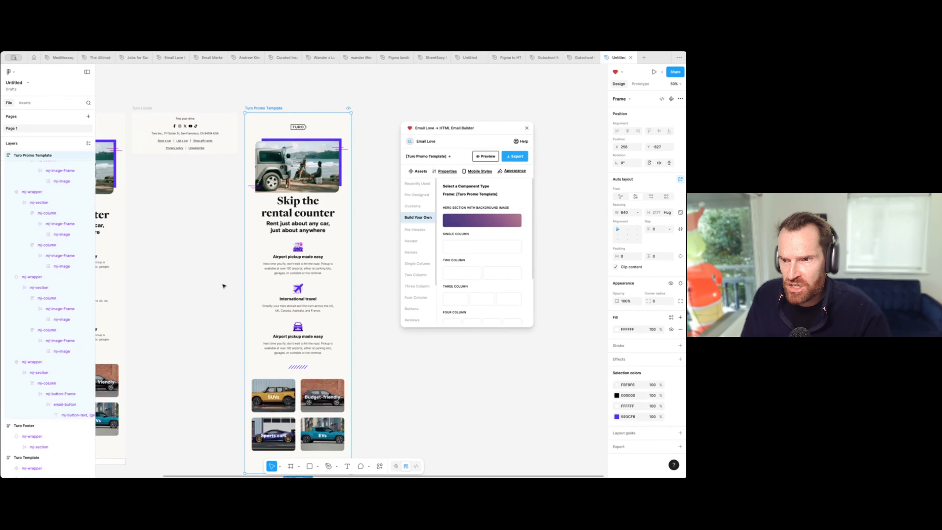
{"action": "scroll", "coordinate": [225, 284], "scroll_direction": "down", "scroll_amount": 2}
{"action": "left_click", "coordinate": [475, 245]}
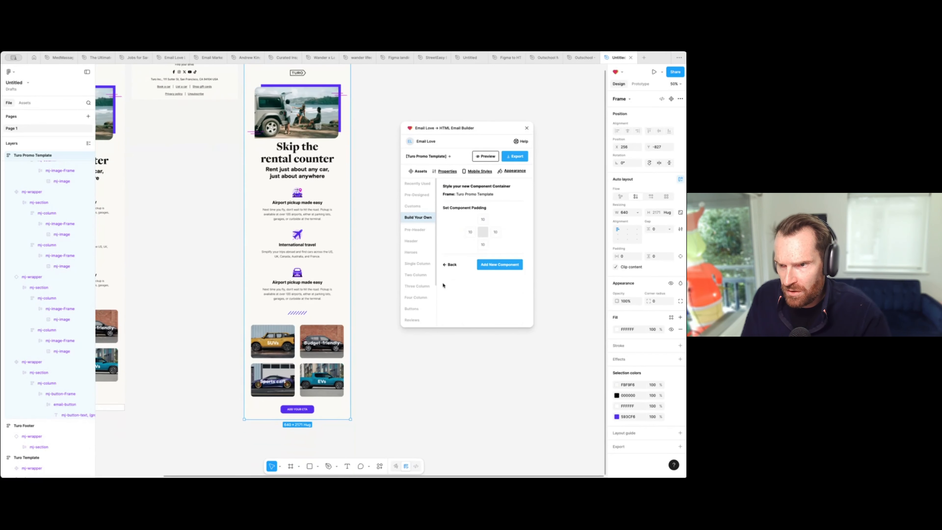
{"action": "left_click", "coordinate": [500, 265]}
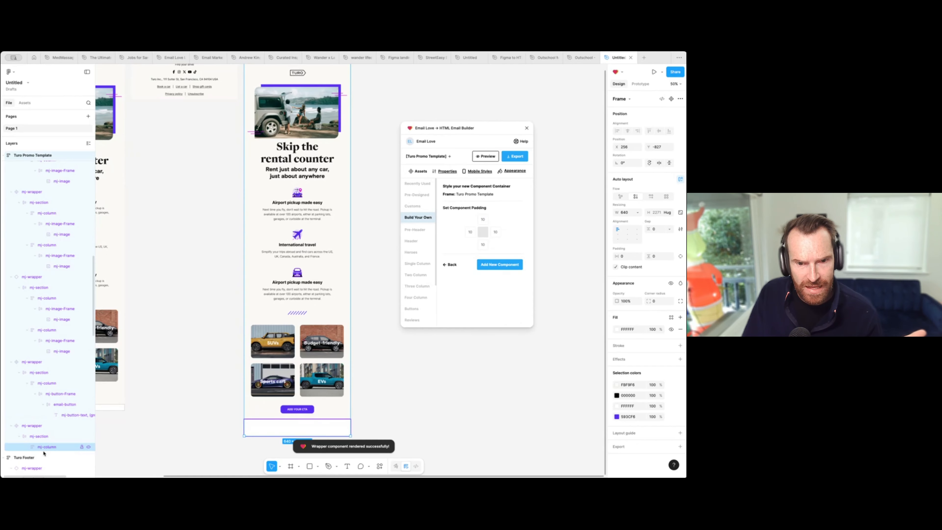
Step: Add a text block to the column of the new section below the CTA button
{"action": "left_click", "coordinate": [34, 427]}
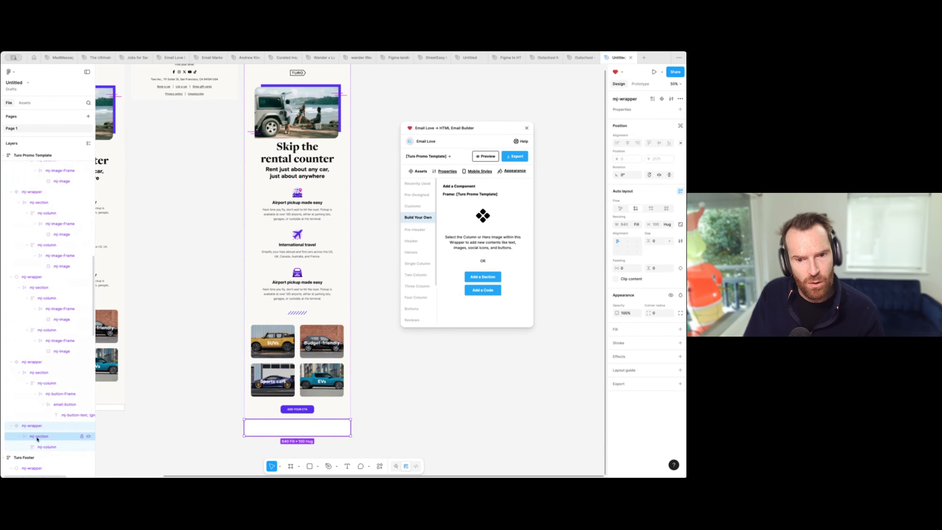
{"action": "left_click", "coordinate": [44, 447]}
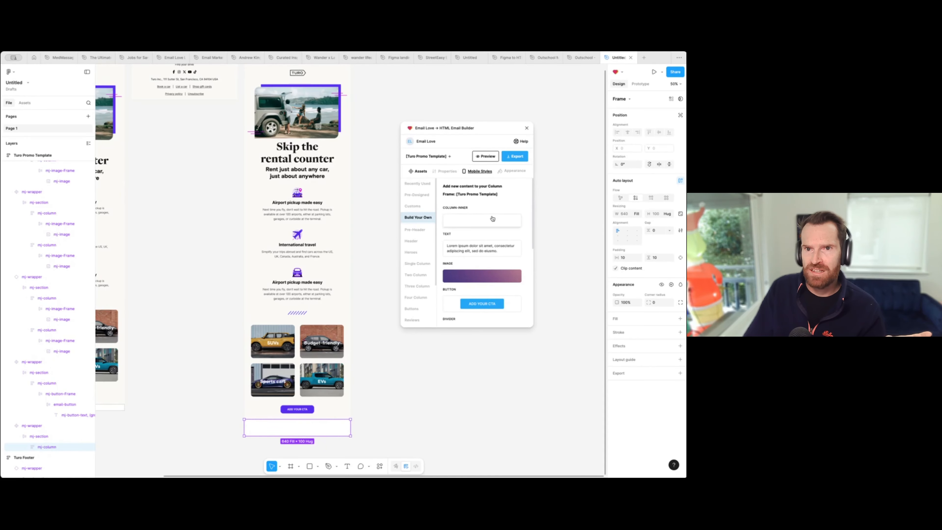
{"action": "scroll", "coordinate": [374, 252], "scroll_direction": "up", "scroll_amount": 1}
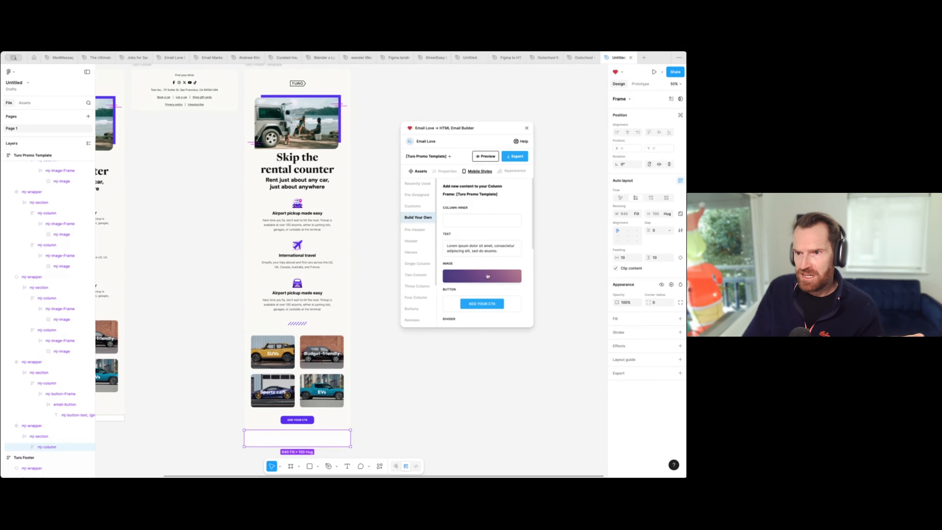
{"action": "scroll", "coordinate": [482, 277], "scroll_direction": "down", "scroll_amount": 3}
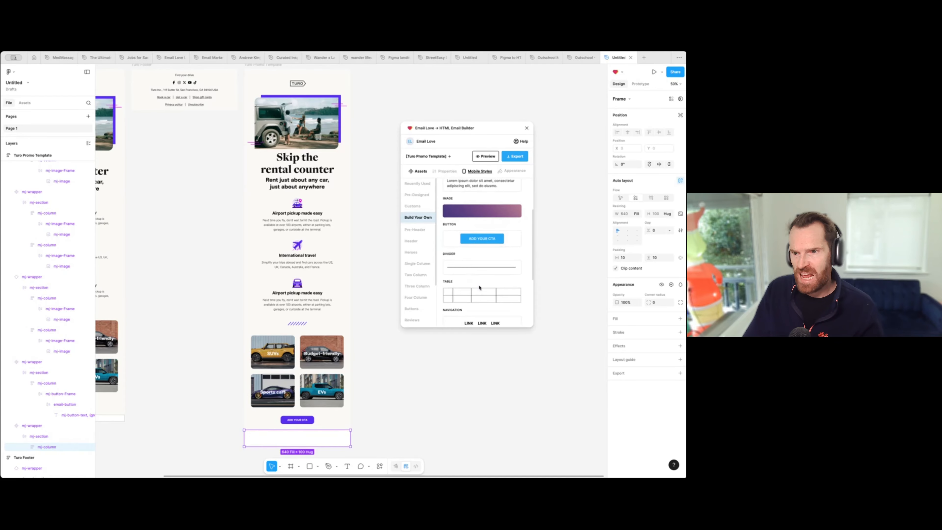
{"action": "scroll", "coordinate": [479, 287], "scroll_direction": "down", "scroll_amount": 2}
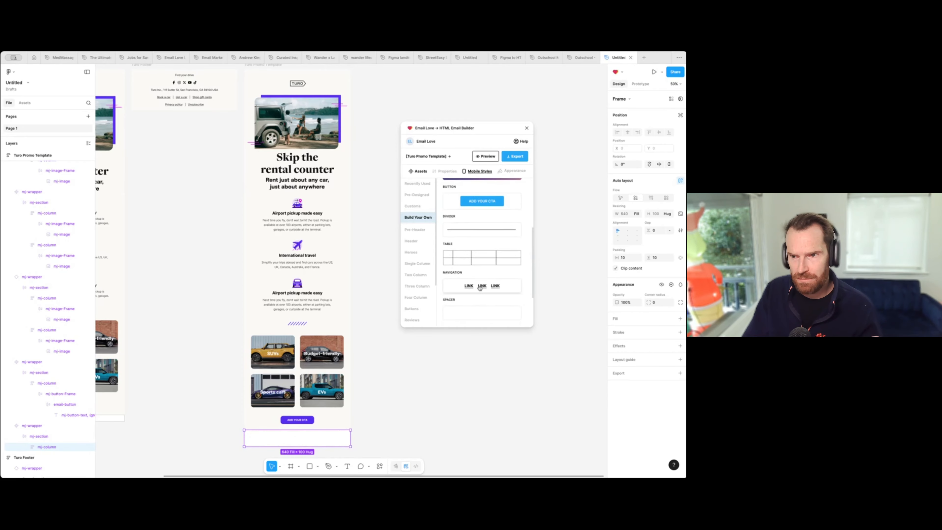
{"action": "scroll", "coordinate": [480, 288], "scroll_direction": "down", "scroll_amount": 2}
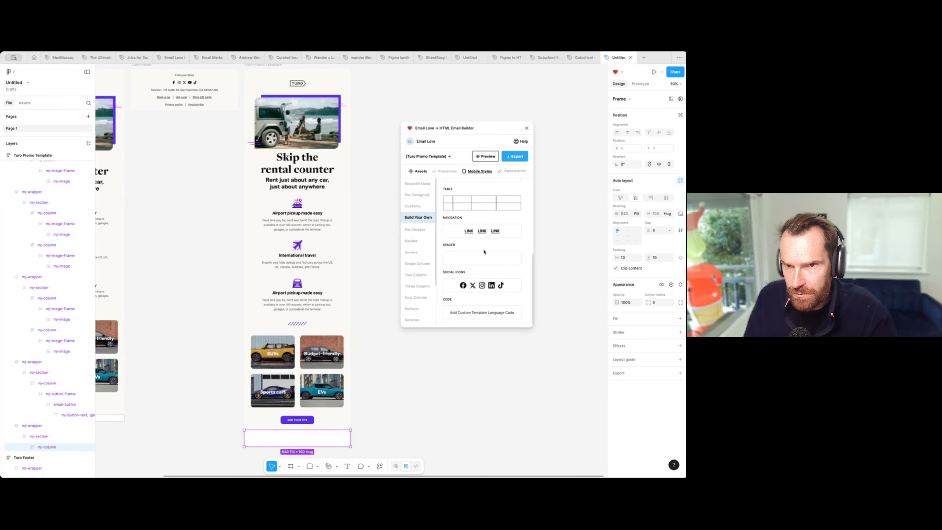
{"action": "scroll", "coordinate": [468, 274], "scroll_direction": "up", "scroll_amount": 2}
{"action": "scroll", "coordinate": [468, 274], "scroll_direction": "up", "scroll_amount": 5}
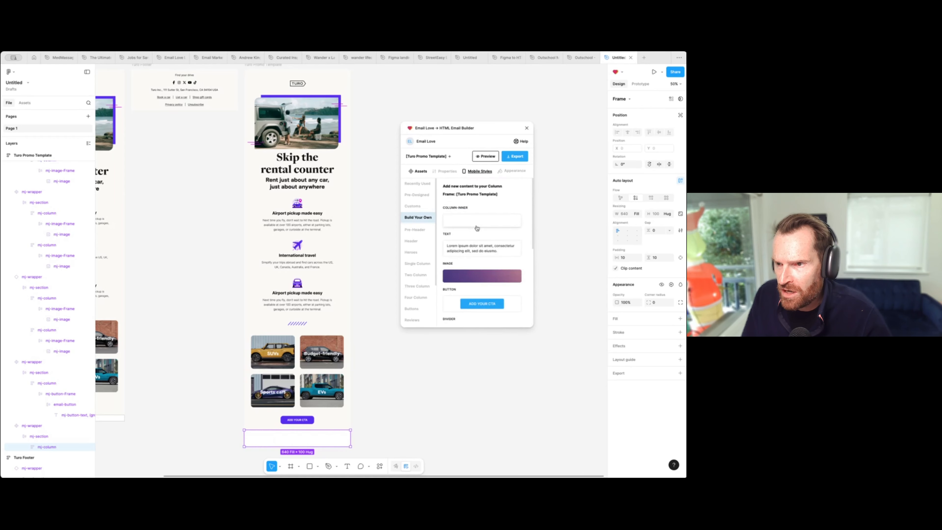
{"action": "left_click", "coordinate": [479, 250]}
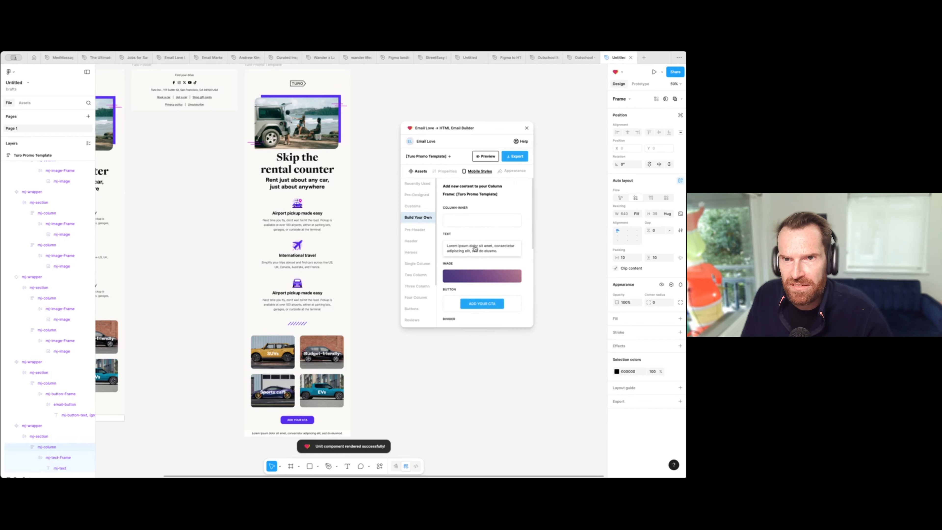
Step: Add a social icons block and three more text blocks below the first text in the new column
{"action": "scroll", "coordinate": [487, 256], "scroll_direction": "down", "scroll_amount": 6}
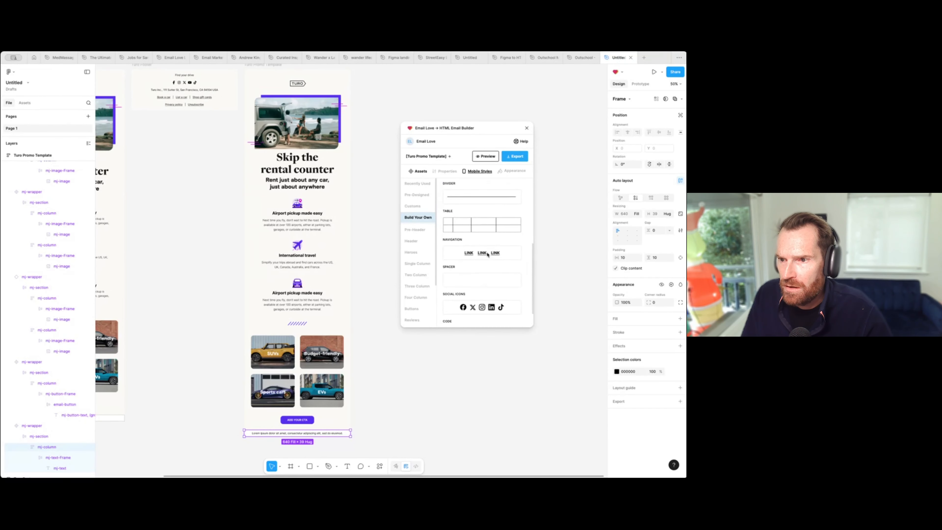
{"action": "left_click", "coordinate": [482, 285]}
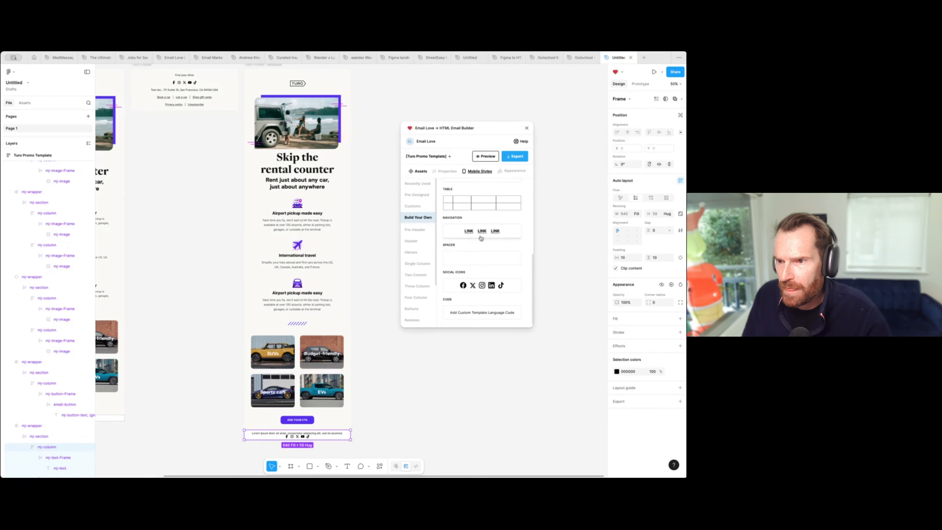
{"action": "scroll", "coordinate": [483, 256], "scroll_direction": "up", "scroll_amount": 6}
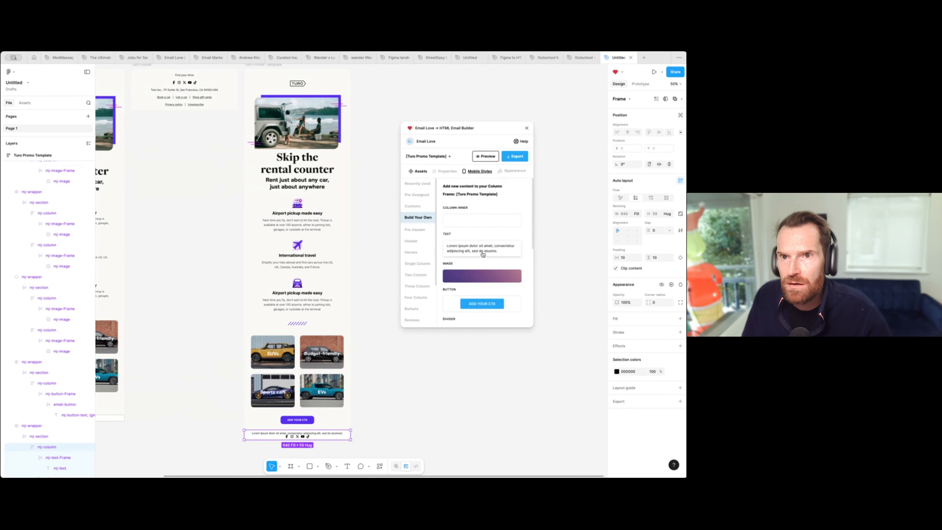
{"action": "left_click", "coordinate": [482, 253]}
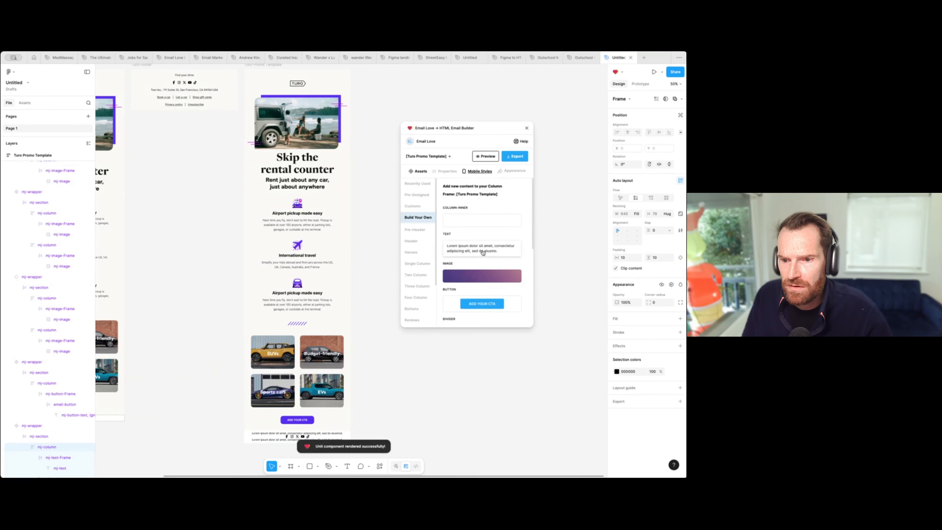
{"action": "left_click", "coordinate": [483, 253]}
{"action": "left_click", "coordinate": [482, 253]}
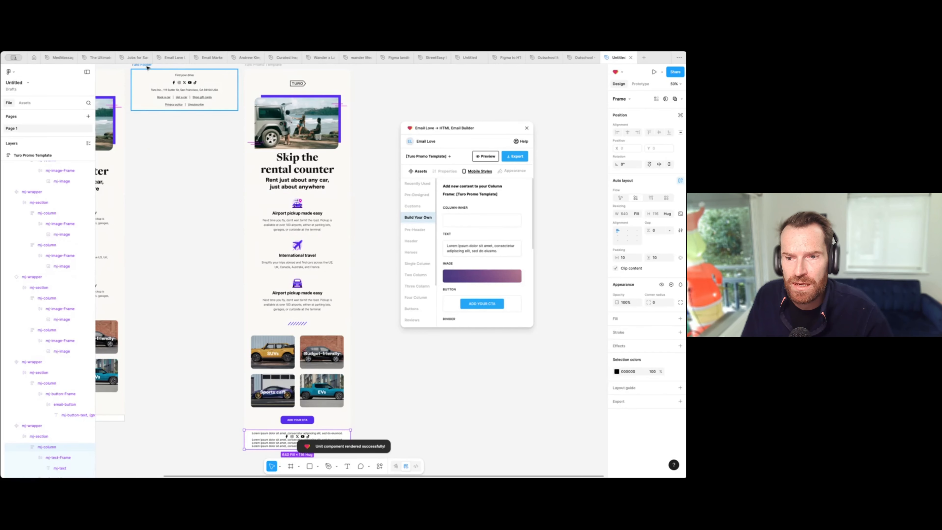
Step: Move the Turo Footer reference frame down beside the promo template's new footer section
{"action": "left_click_drag", "start_coordinate": [148, 67], "coordinate": [151, 408]}
{"action": "scroll", "coordinate": [262, 378], "scroll_direction": "down", "scroll_amount": 5}
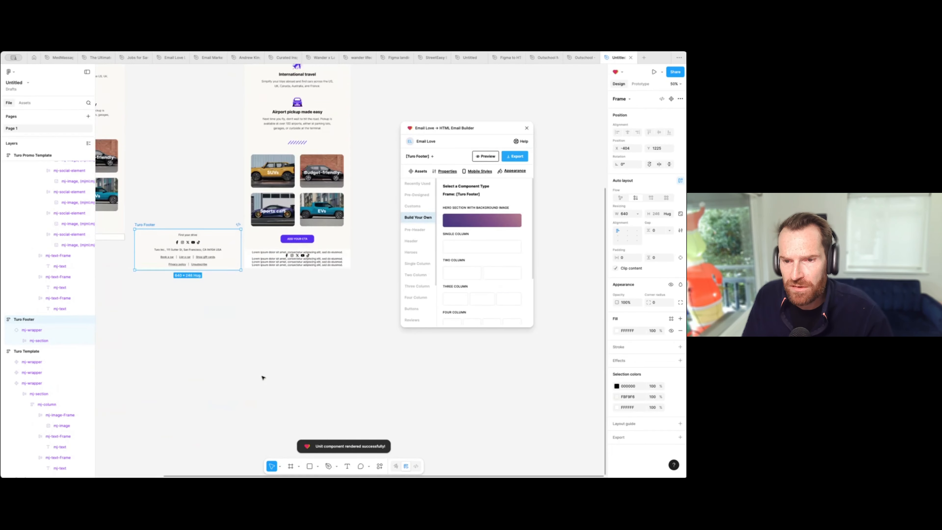
{"action": "key", "text": "shift+0"}
{"action": "scroll", "coordinate": [321, 356], "scroll_direction": "left", "scroll_amount": 2}
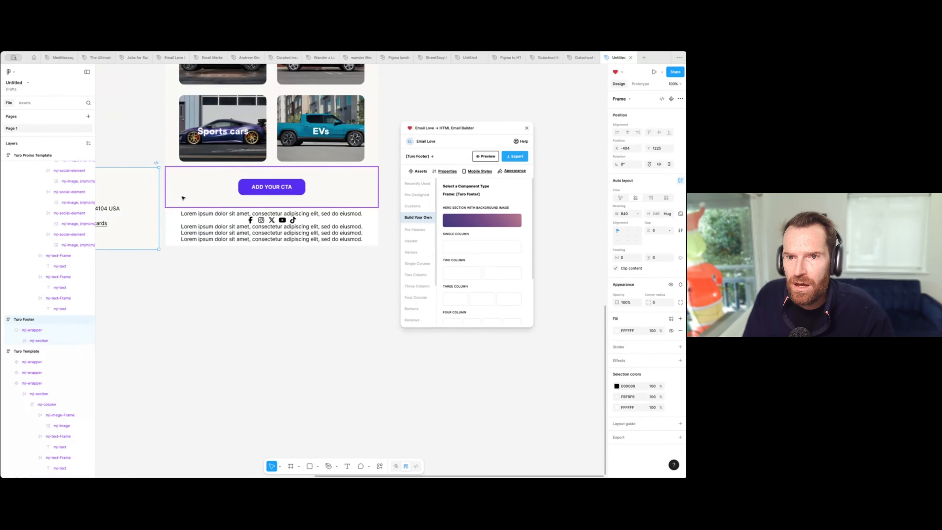
Step: Try to set the gap of the new footer section's wrapper to 25
{"action": "left_click", "coordinate": [246, 224]}
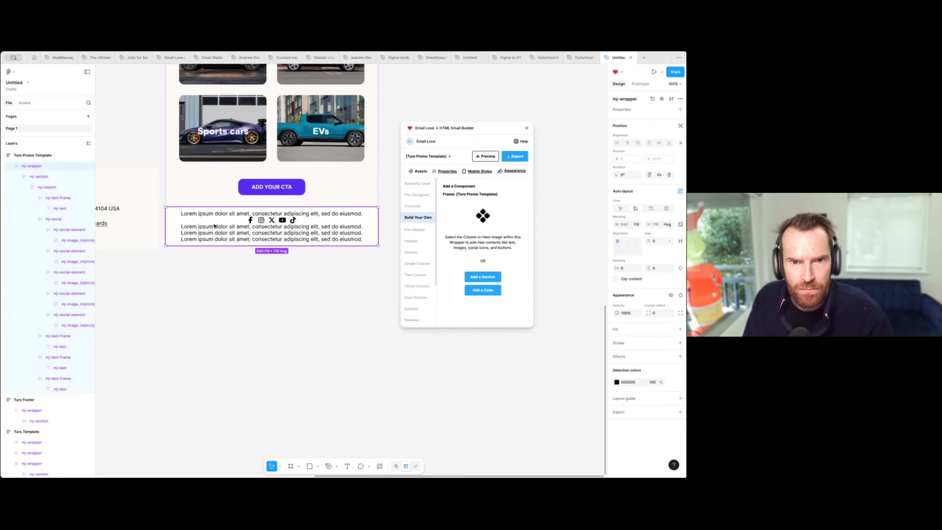
{"action": "left_click", "coordinate": [657, 241]}
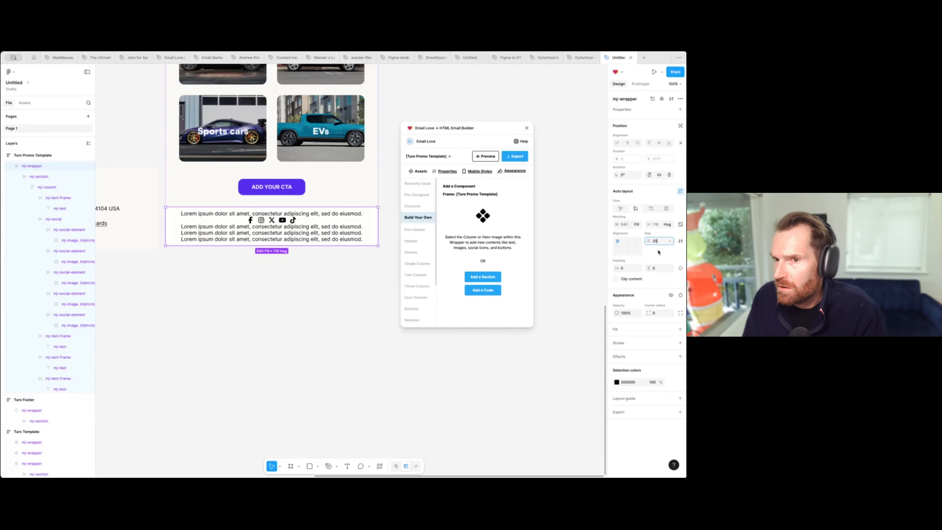
{"action": "type", "text": "25"}
{"action": "key", "text": "Return"}
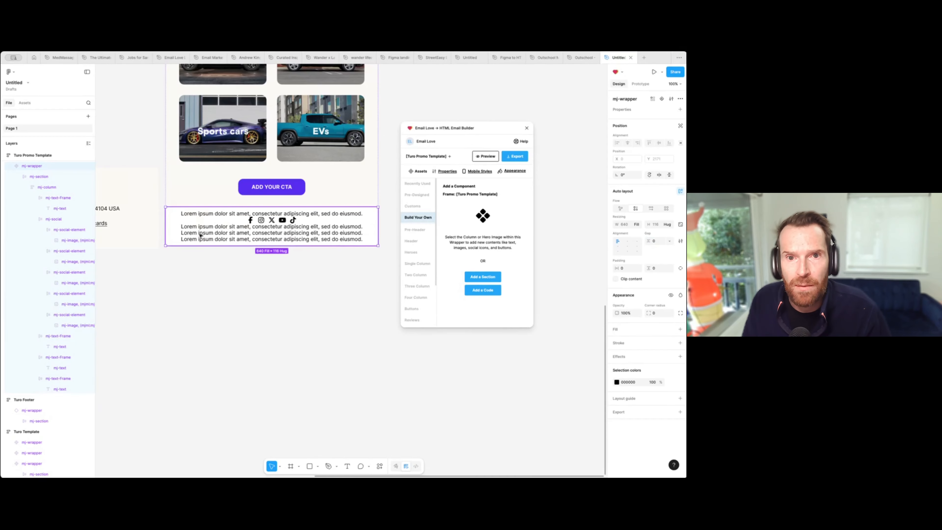
Step: Set the gap between the items in the new footer column to 25
{"action": "left_click", "coordinate": [46, 188]}
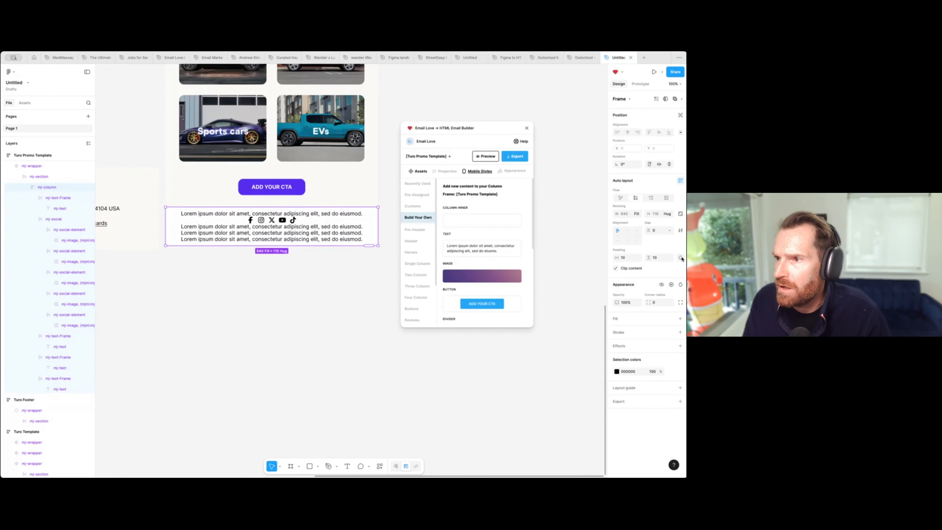
{"action": "left_click", "coordinate": [658, 231]}
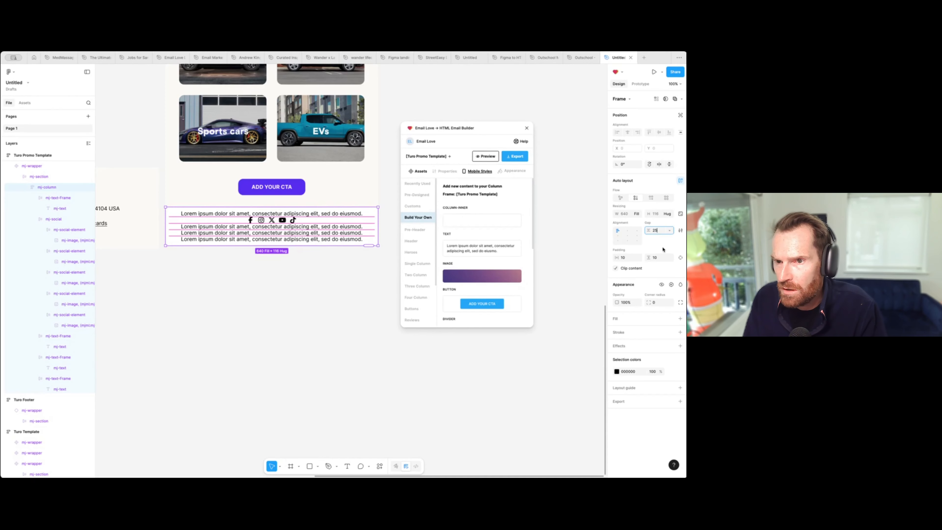
{"action": "key", "text": "Return"}
Step: Replace the first placeholder text in the new footer with "Find your drive" copied from the Turo Footer reference
{"action": "scroll", "coordinate": [268, 222], "scroll_direction": "left", "scroll_amount": 5}
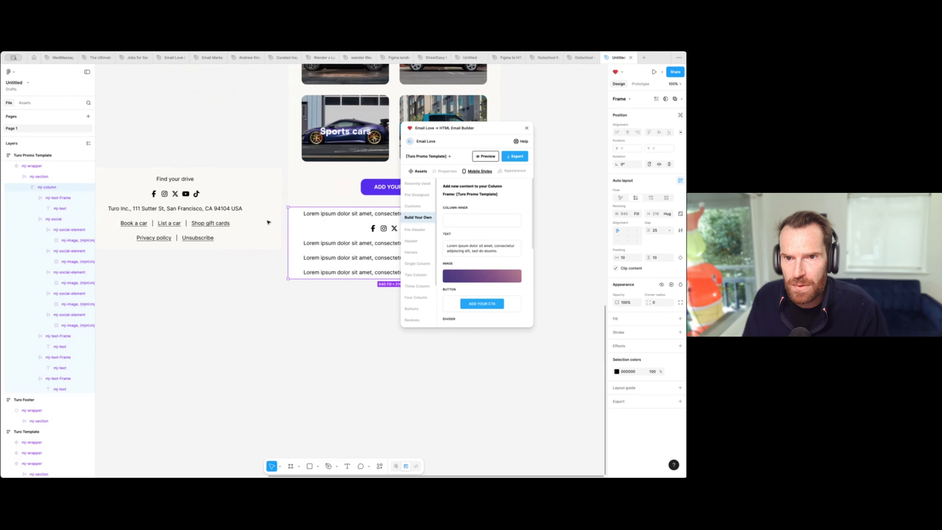
{"action": "double_click", "coordinate": [171, 180]}
{"action": "double_click", "coordinate": [170, 180]}
{"action": "double_click", "coordinate": [170, 179]}
{"action": "key", "text": "super+c"}
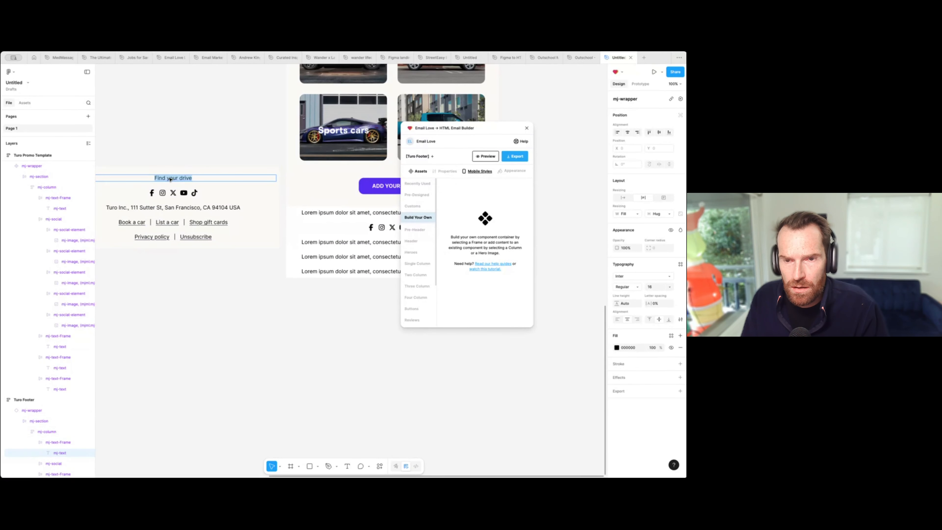
{"action": "left_click", "coordinate": [374, 214]}
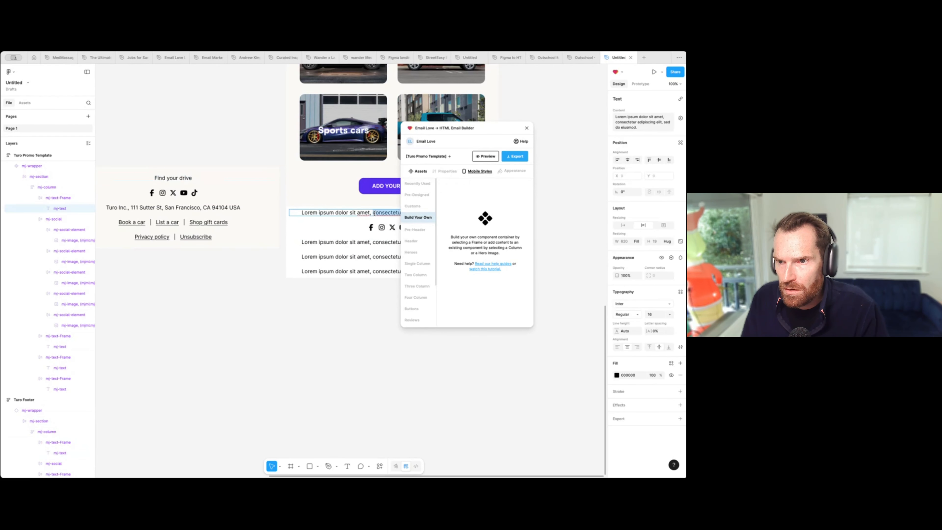
{"action": "double_click", "coordinate": [374, 214]}
{"action": "key", "text": "super+v"}
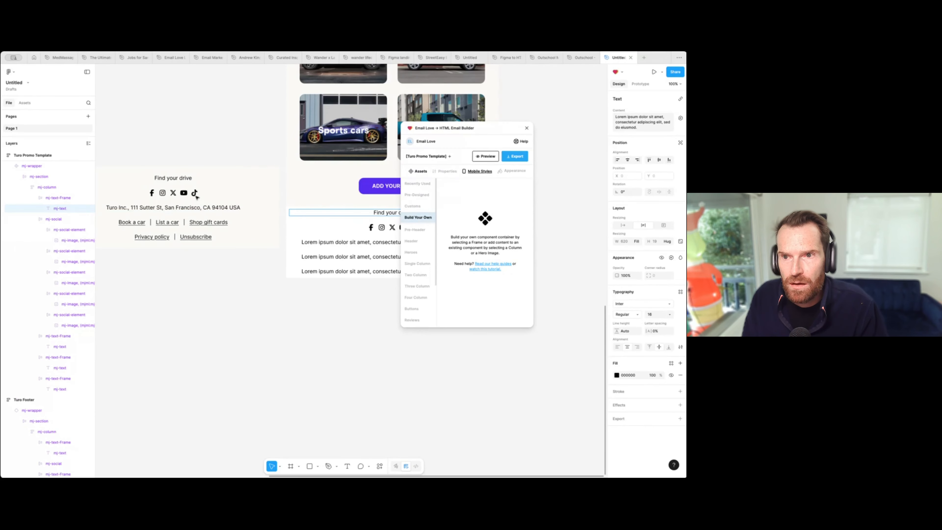
Step: Replace the placeholder text below the new footer's social icons with the company address line copied from the Turo Footer reference
{"action": "double_click", "coordinate": [184, 208]}
{"action": "key", "text": "super+c"}
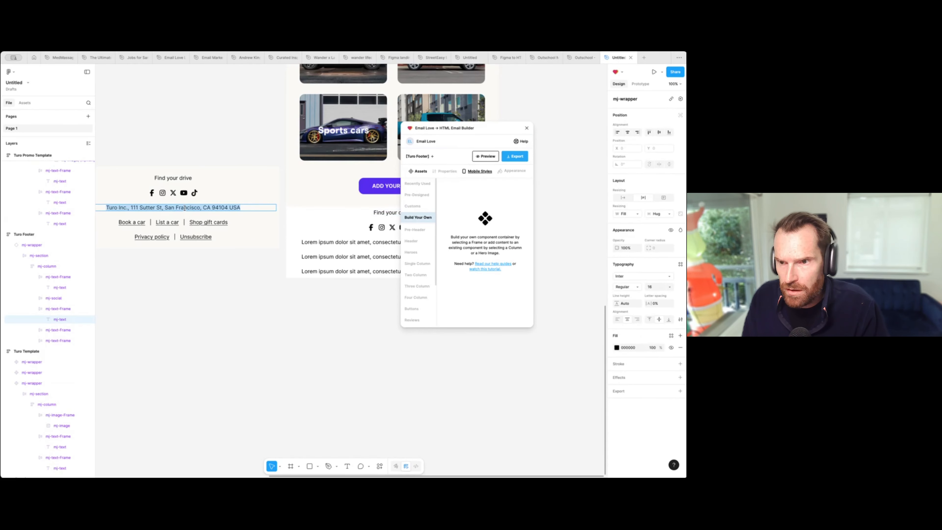
{"action": "left_click", "coordinate": [363, 241]}
{"action": "double_click", "coordinate": [363, 241]}
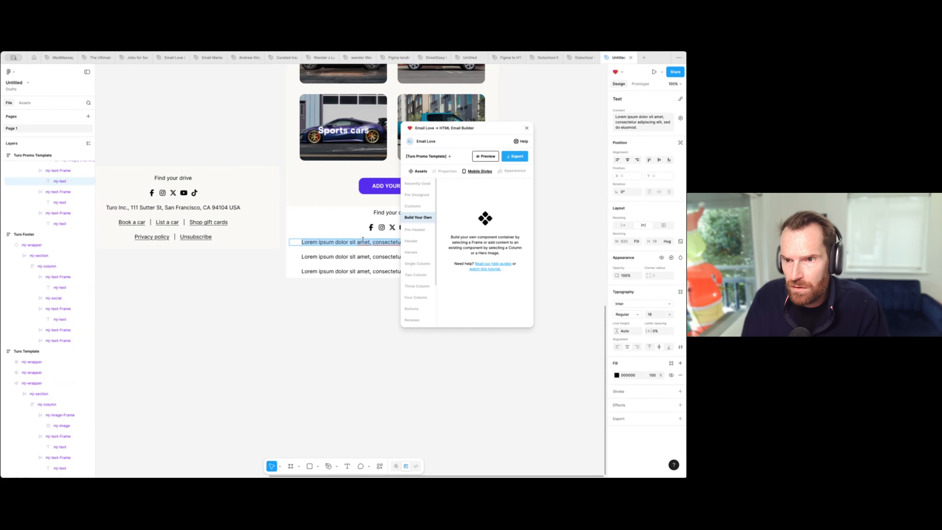
{"action": "key", "text": "super+v"}
Step: Replace the last two footer placeholders with "Book a car | List a car | Shop gift cards" and "Privacy policy | Unsubscribe" copied from the reference
{"action": "left_click", "coordinate": [235, 224]}
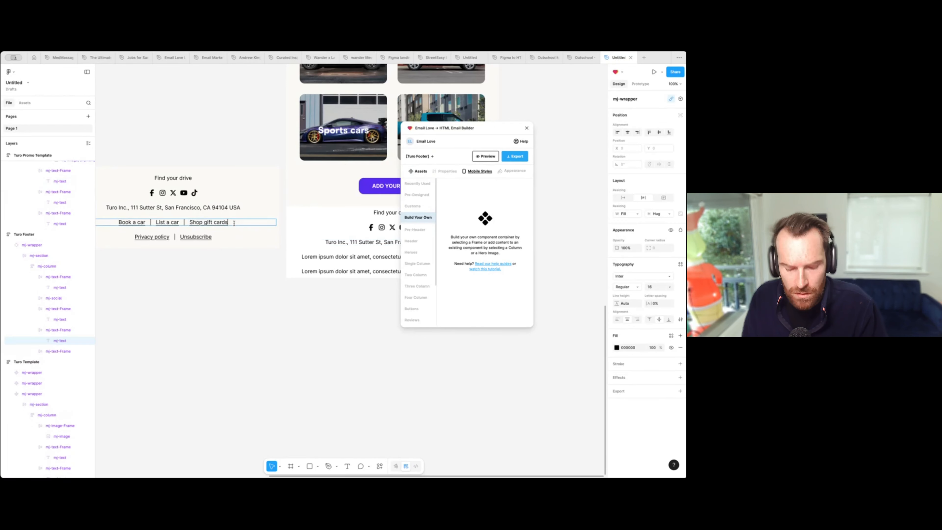
{"action": "double_click", "coordinate": [233, 223]}
{"action": "key", "text": "super+c"}
{"action": "left_click", "coordinate": [344, 256]}
{"action": "double_click", "coordinate": [343, 256]}
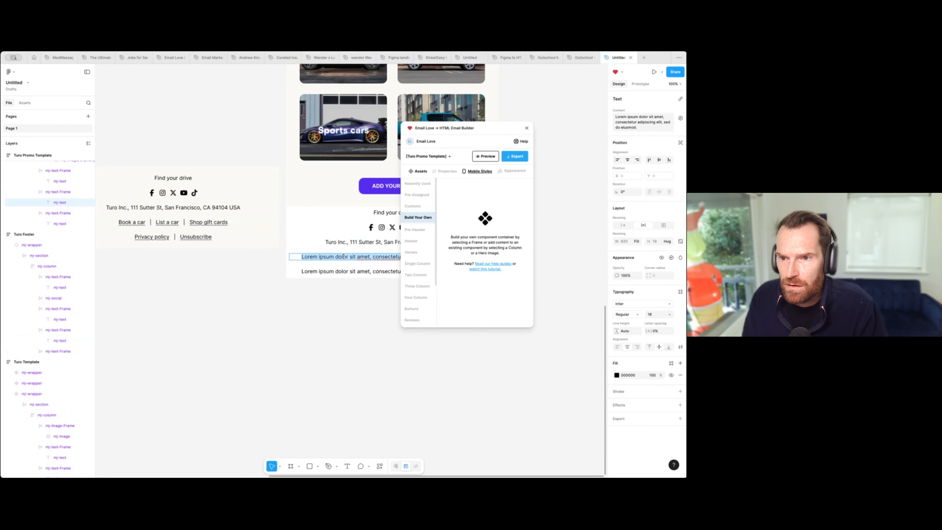
{"action": "key", "text": "super+v"}
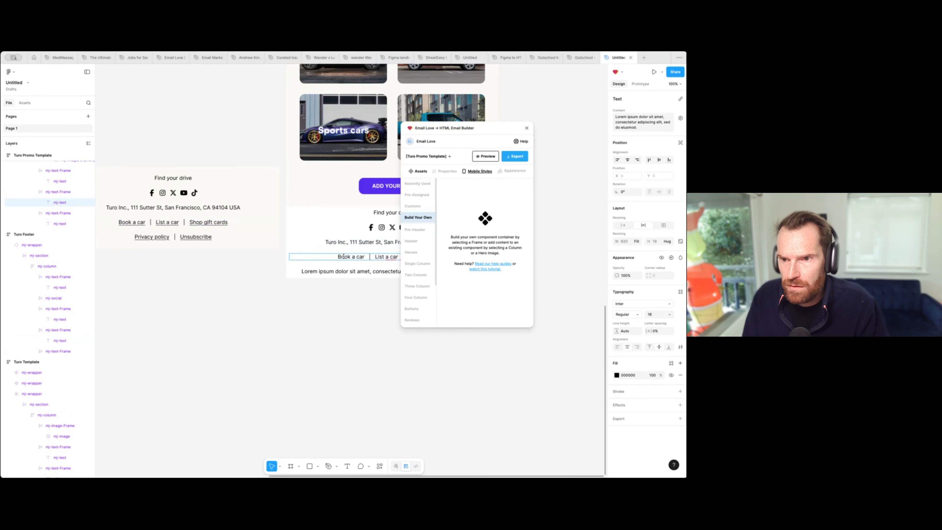
{"action": "left_click", "coordinate": [218, 237]}
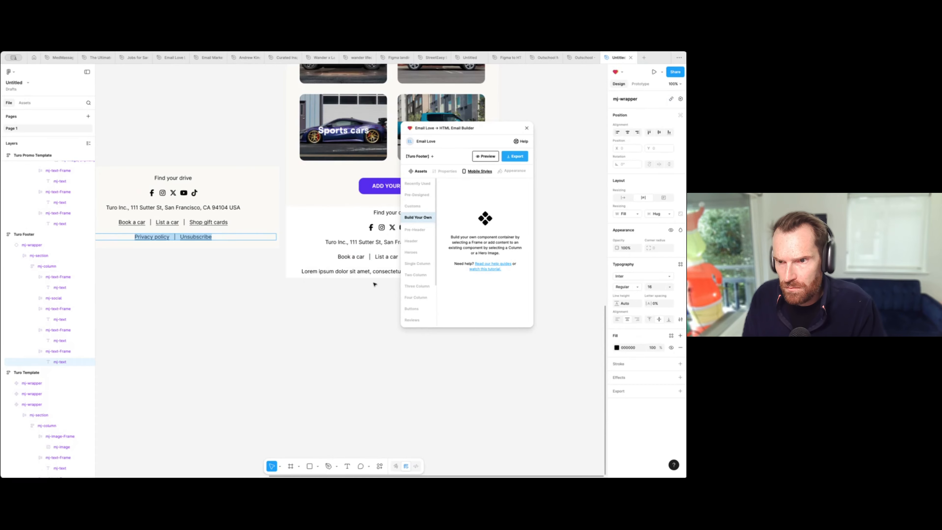
{"action": "left_click", "coordinate": [376, 273]}
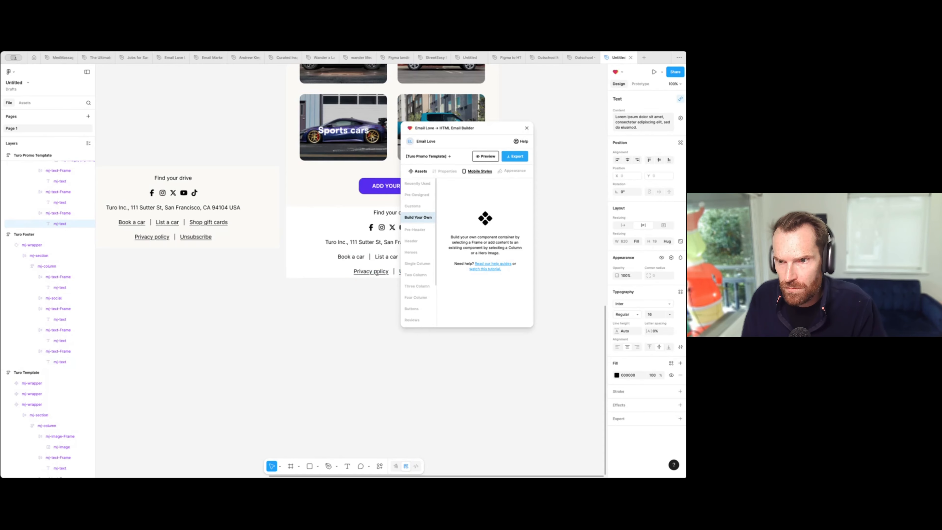
Step: Fill the new footer's wrapper with the off-white background colour already used on the page
{"action": "left_click", "coordinate": [297, 224]}
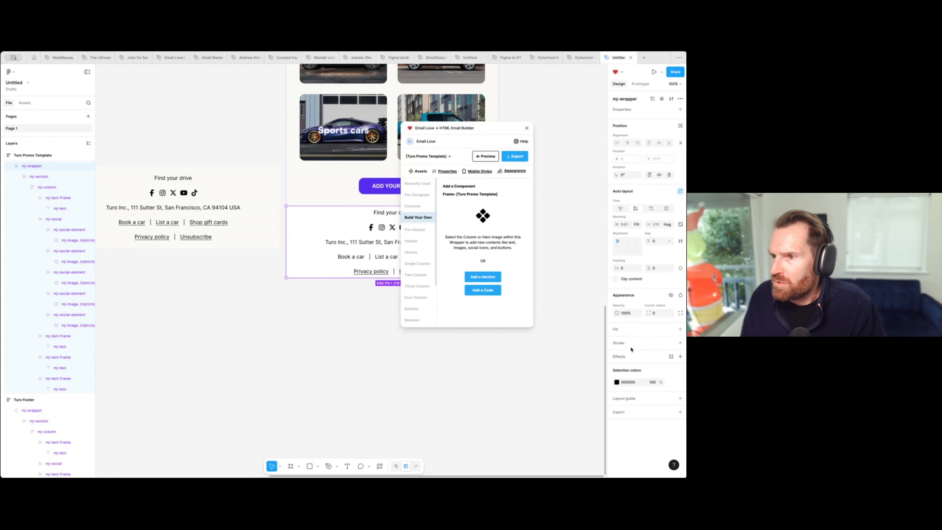
{"action": "scroll", "coordinate": [313, 305], "scroll_direction": "right", "scroll_amount": 5}
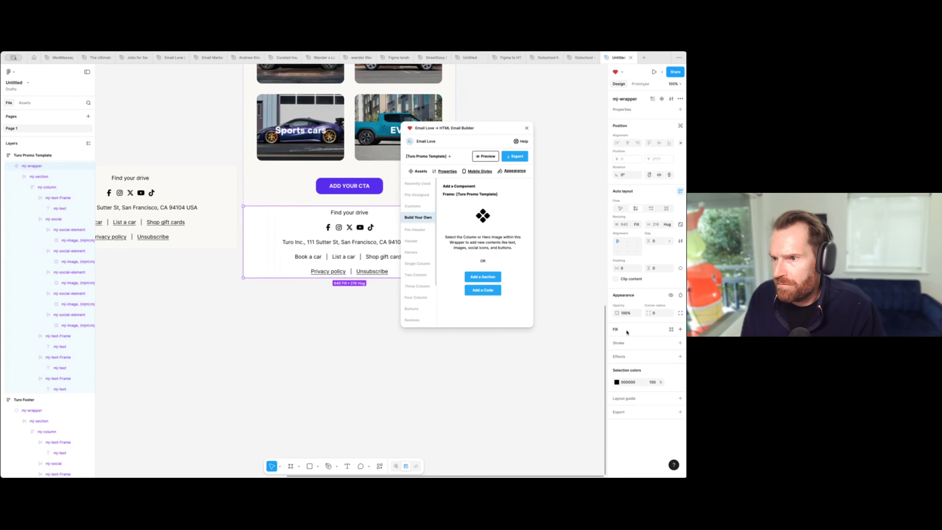
{"action": "left_click", "coordinate": [616, 333]}
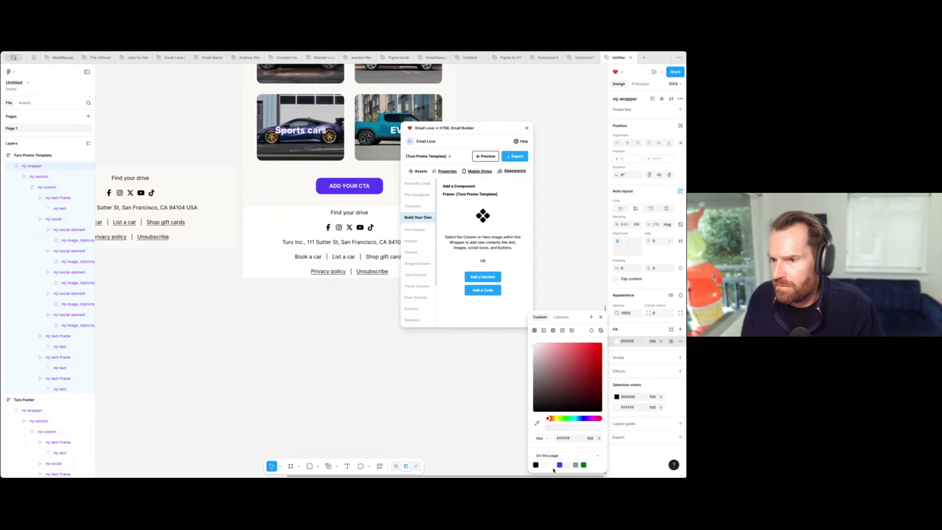
{"action": "left_click", "coordinate": [338, 381]}
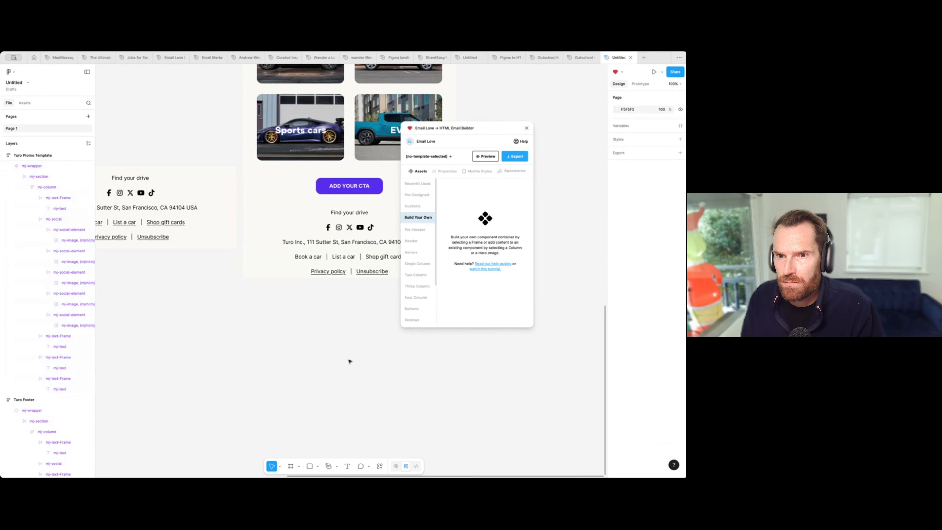
Step: Set the vertical padding of the new footer's wrapper to 25
{"action": "left_click", "coordinate": [310, 219]}
{"action": "left_click", "coordinate": [663, 270]}
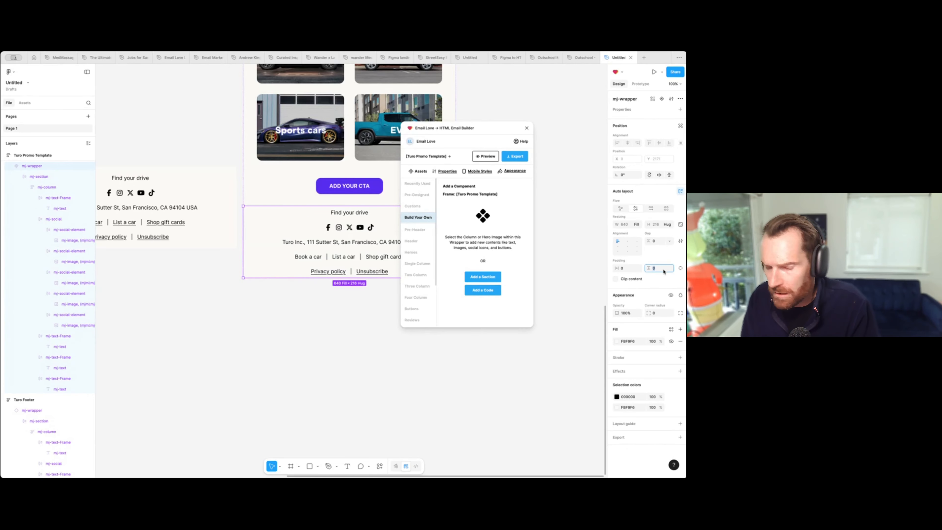
{"action": "key", "text": "Return"}
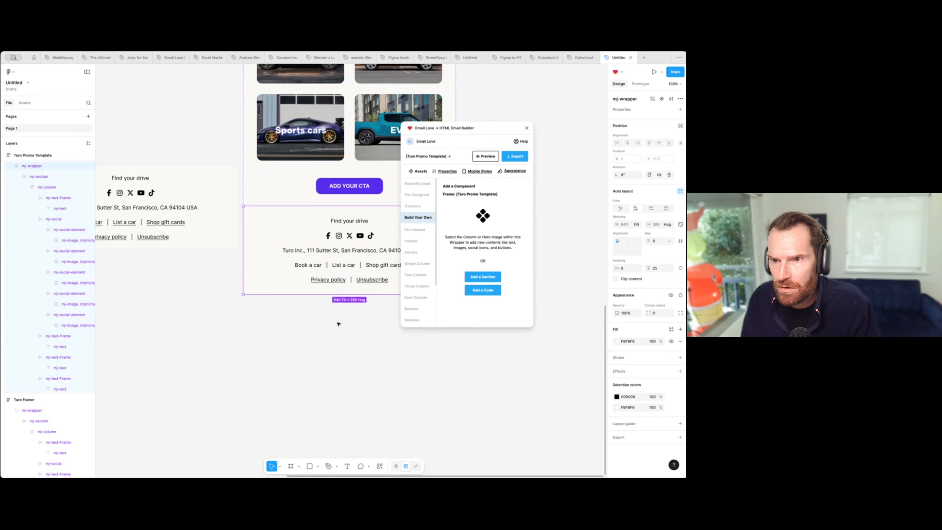
{"action": "left_click", "coordinate": [321, 326]}
Step: Compare the promo template's new footer with the Turo Footer reference frame beside it
{"action": "scroll", "coordinate": [318, 325], "scroll_direction": "right", "scroll_amount": 3}
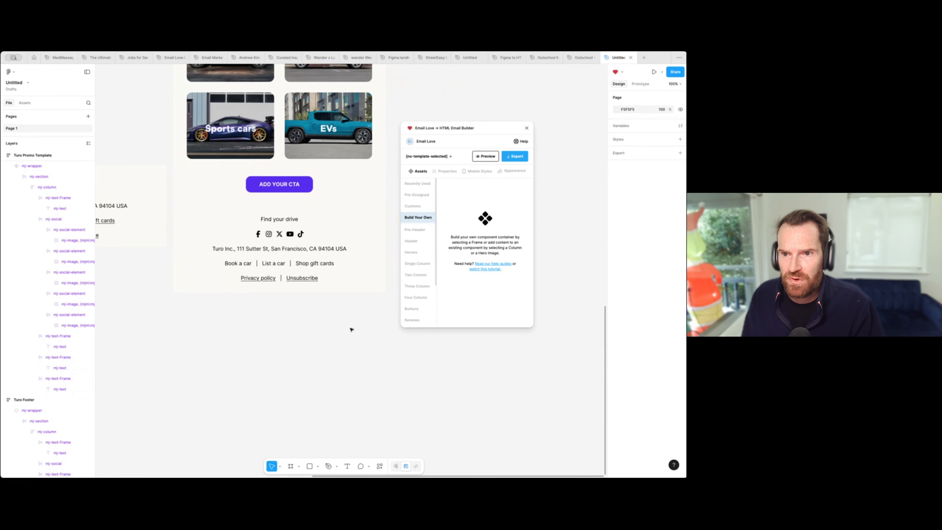
{"action": "scroll", "coordinate": [230, 241], "scroll_direction": "left", "scroll_amount": 2}
{"action": "scroll", "coordinate": [230, 241], "scroll_direction": "left", "scroll_amount": 5}
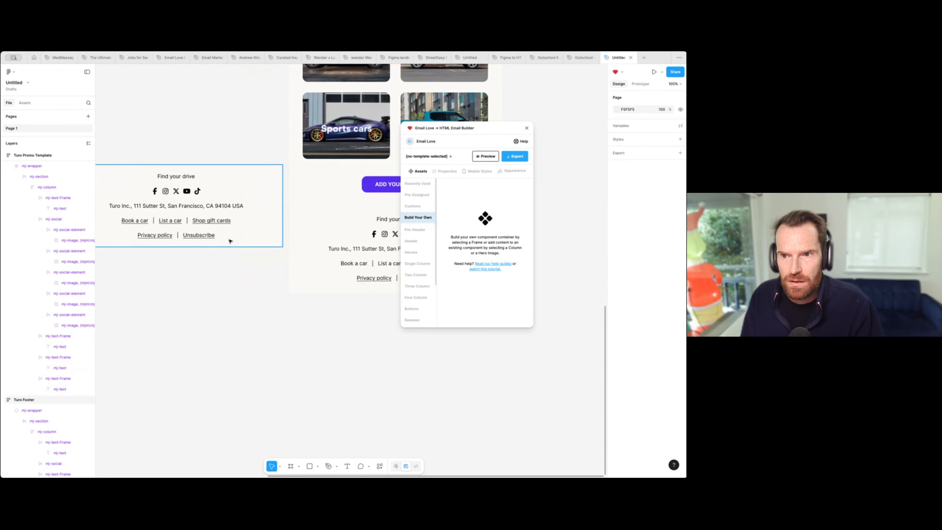
{"action": "scroll", "coordinate": [229, 241], "scroll_direction": "right", "scroll_amount": 5}
{"action": "left_click", "coordinate": [237, 233]}
{"action": "scroll", "coordinate": [237, 231], "scroll_direction": "right", "scroll_amount": 3}
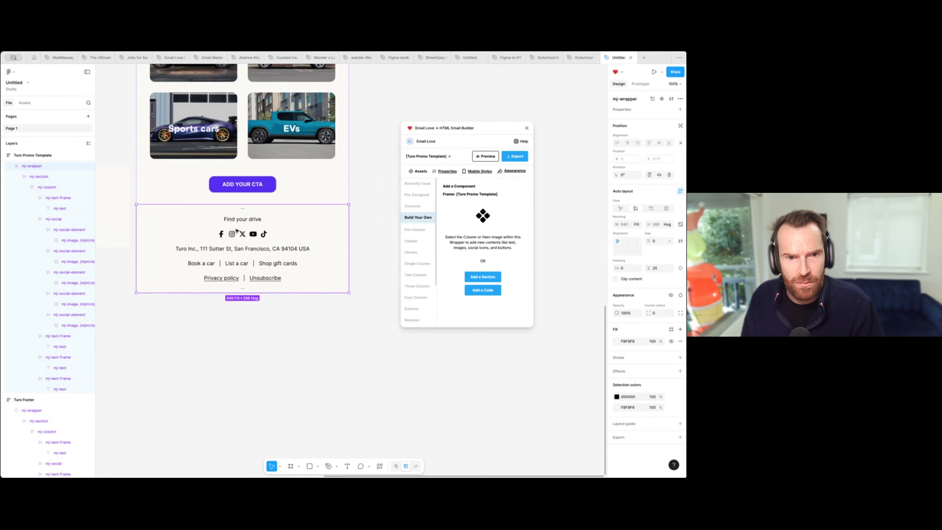
{"action": "scroll", "coordinate": [236, 231], "scroll_direction": "right", "scroll_amount": 2}
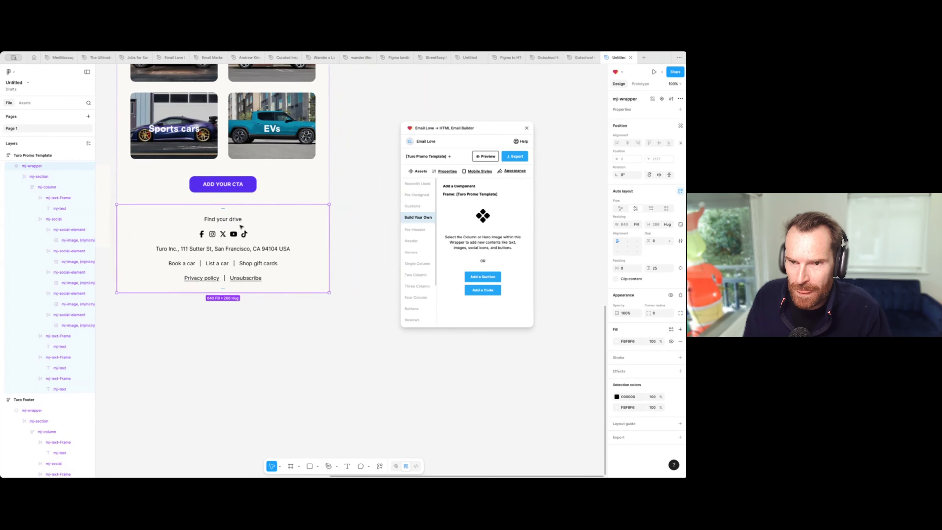
Step: Preview the whole Turo Promo Template frame in the Email Love plugin's desktop view and review its sections
{"action": "scroll", "coordinate": [241, 226], "scroll_direction": "up", "scroll_amount": 20}
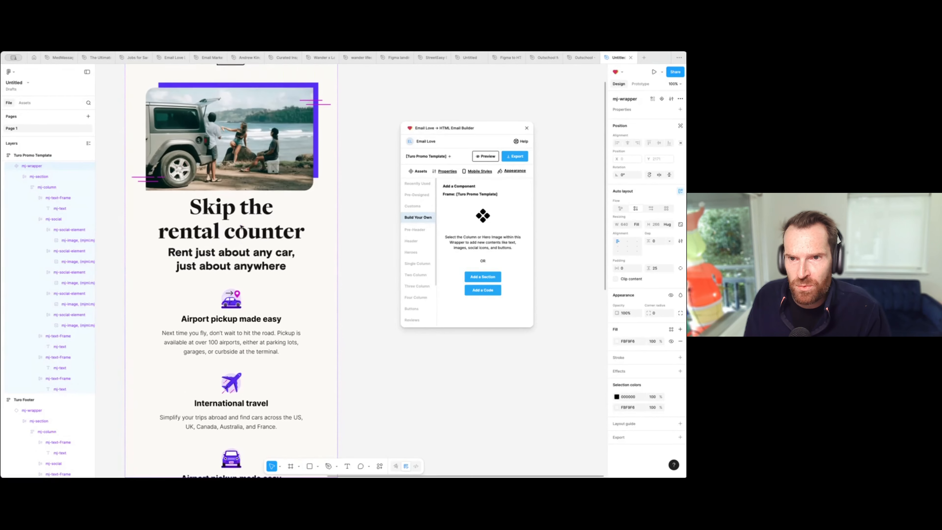
{"action": "scroll", "coordinate": [241, 227], "scroll_direction": "up", "scroll_amount": 3}
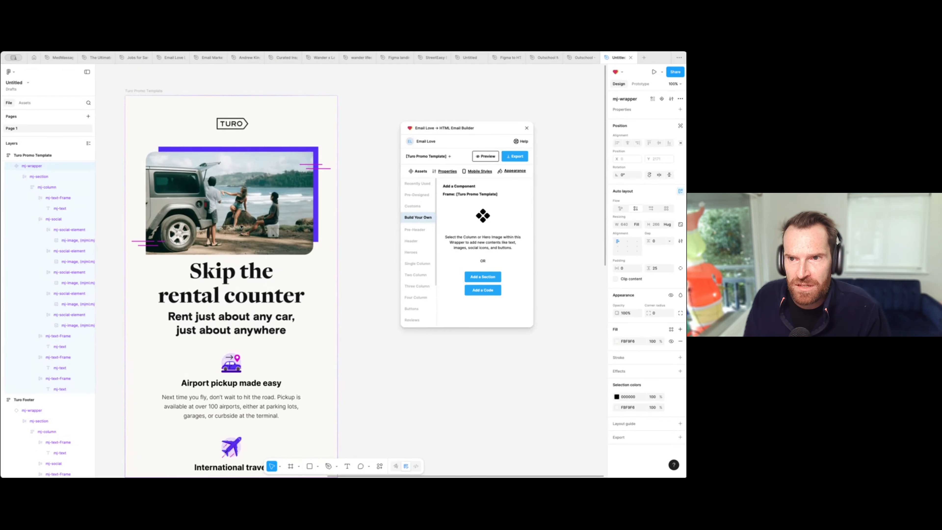
{"action": "left_click", "coordinate": [147, 90]}
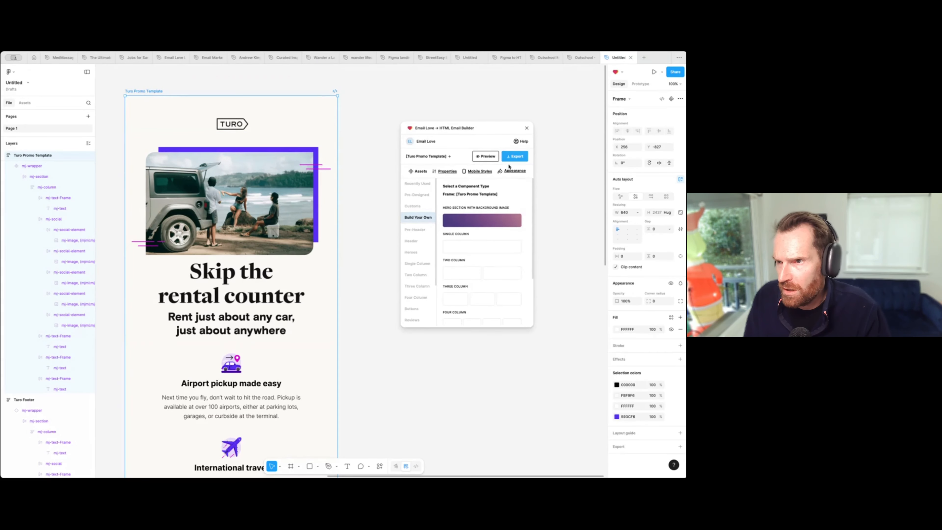
{"action": "left_click", "coordinate": [485, 156]}
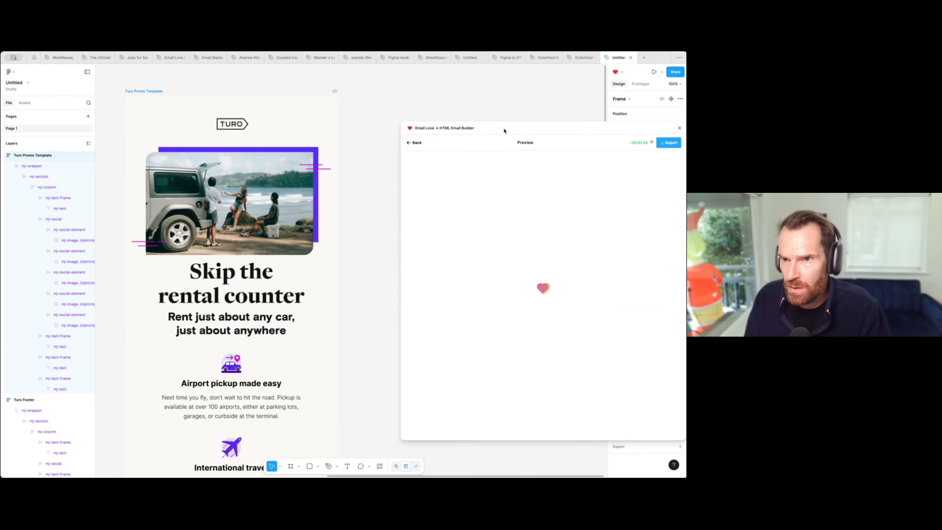
{"action": "left_click_drag", "start_coordinate": [504, 131], "coordinate": [447, 93]}
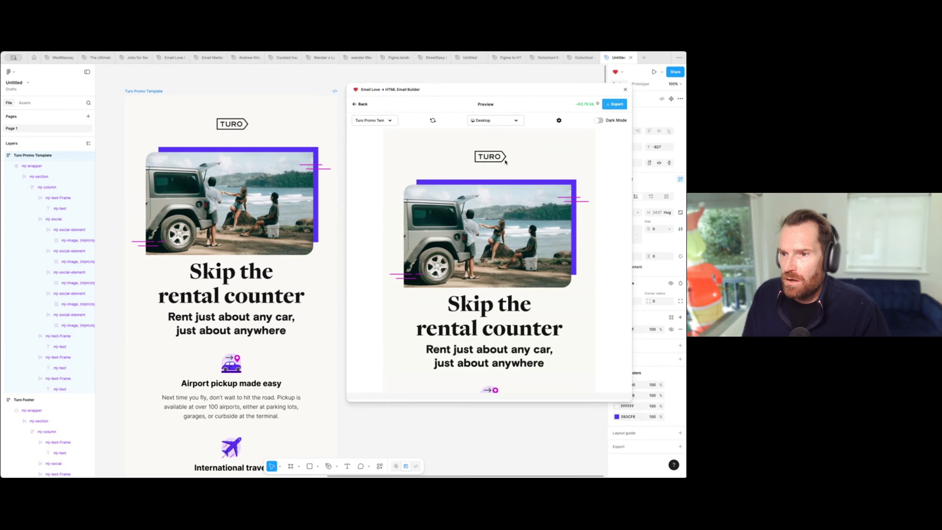
{"action": "scroll", "coordinate": [484, 245], "scroll_direction": "down", "scroll_amount": 6}
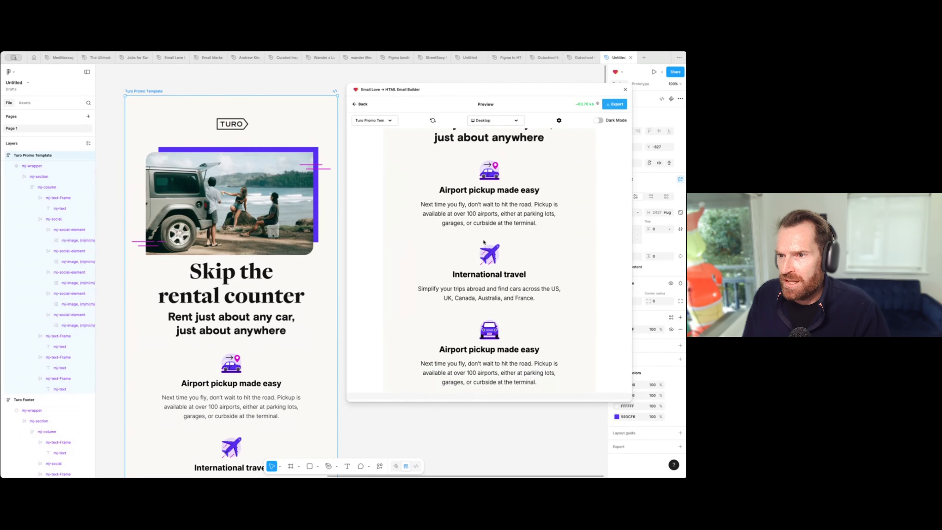
{"action": "scroll", "coordinate": [484, 242], "scroll_direction": "down", "scroll_amount": 8}
{"action": "scroll", "coordinate": [483, 242], "scroll_direction": "up", "scroll_amount": 14}
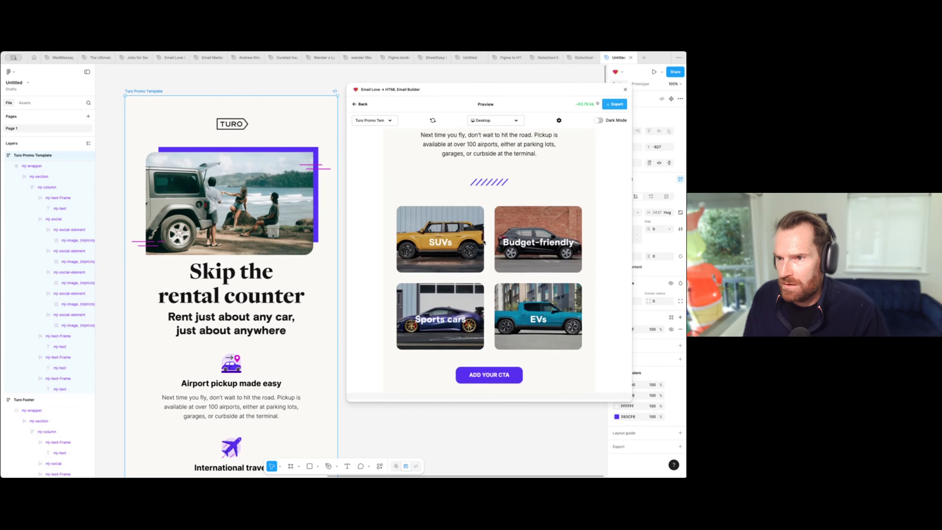
Step: Switch the email preview to iPhone SE and examine how the "Airport pickup made easy" text wraps
{"action": "left_click", "coordinate": [492, 124]}
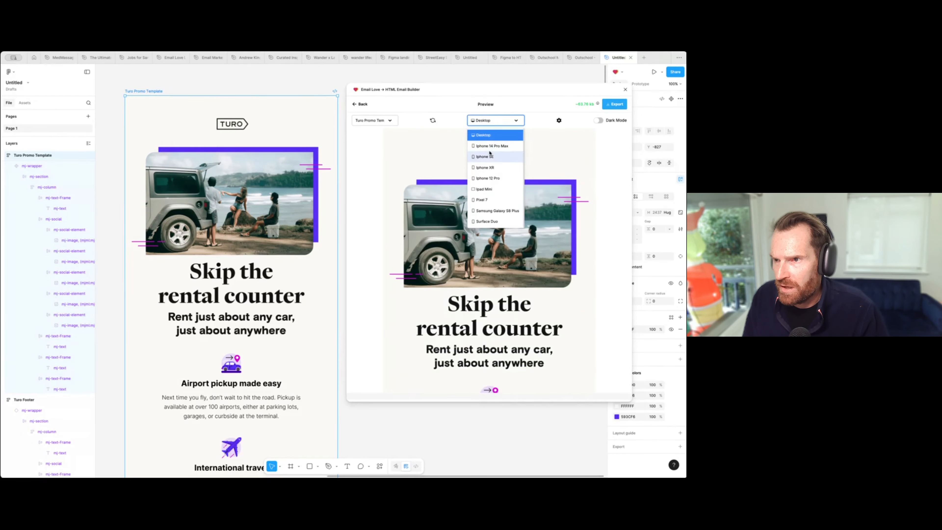
{"action": "left_click", "coordinate": [489, 156]}
{"action": "scroll", "coordinate": [428, 213], "scroll_direction": "down", "scroll_amount": 3}
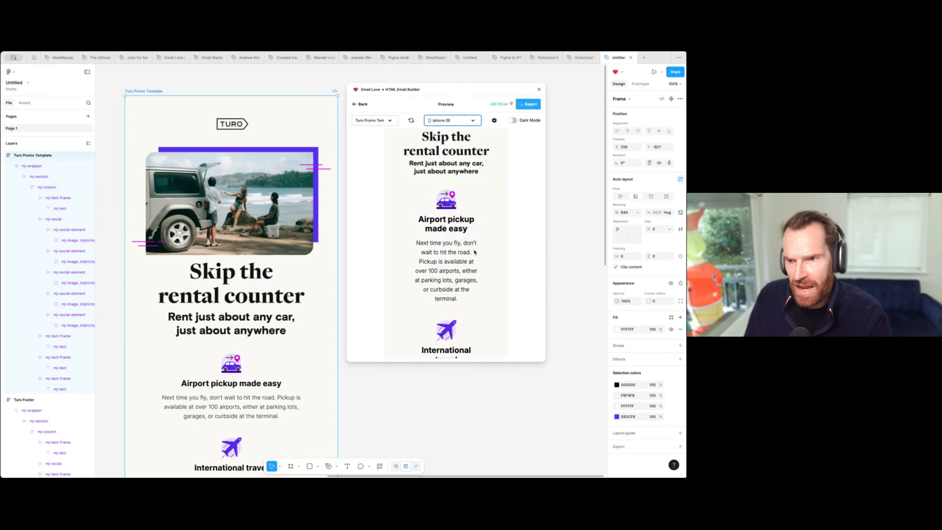
{"action": "left_click_drag", "start_coordinate": [421, 219], "coordinate": [447, 282]}
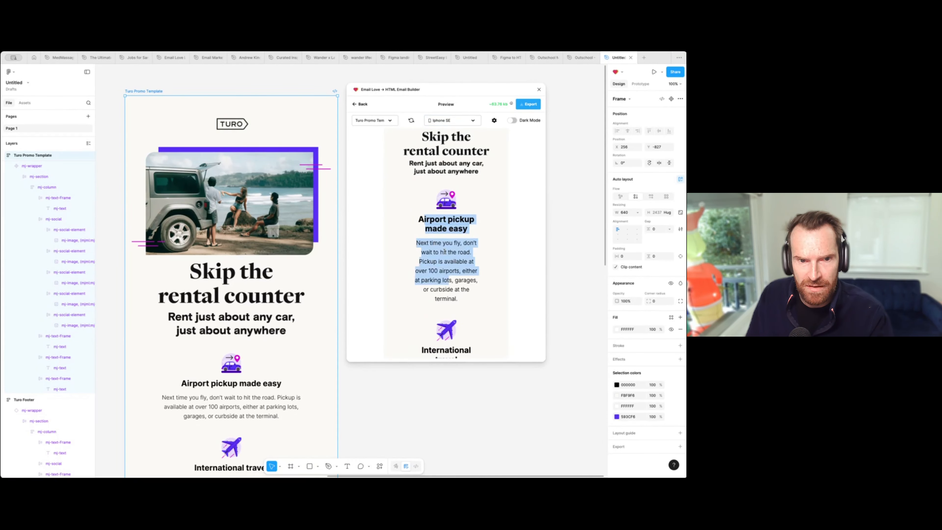
{"action": "left_click", "coordinate": [463, 248]}
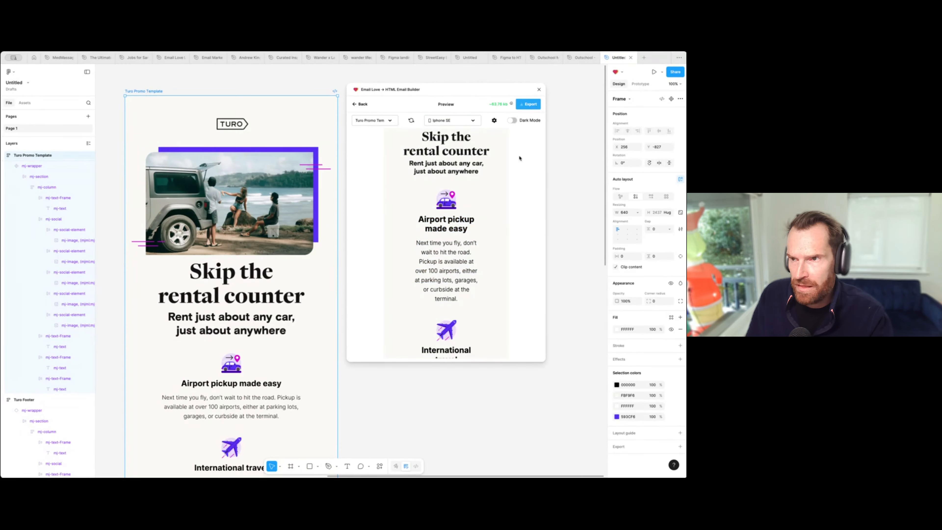
Step: Enable mobile padding for the first "Airport pickup made easy" wrapper and set its left and right values to 30
{"action": "left_click", "coordinate": [494, 121]}
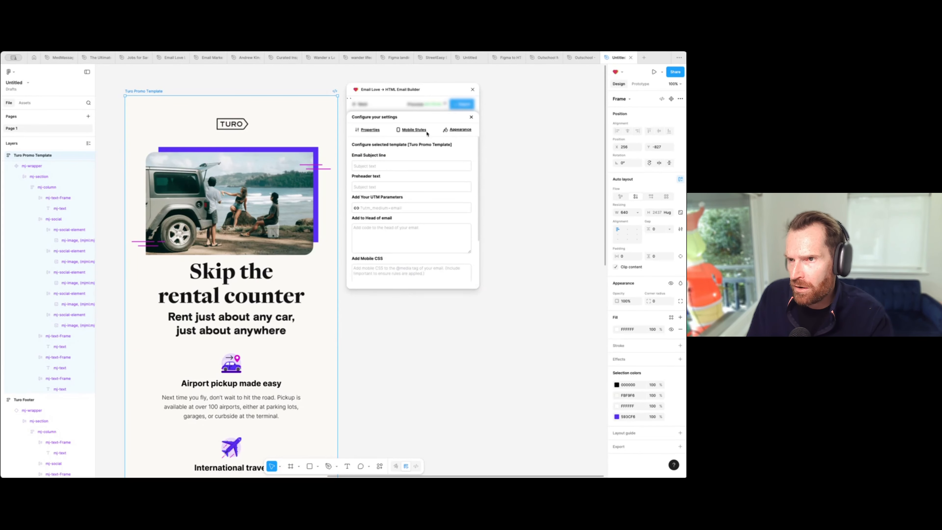
{"action": "left_click", "coordinate": [411, 130]}
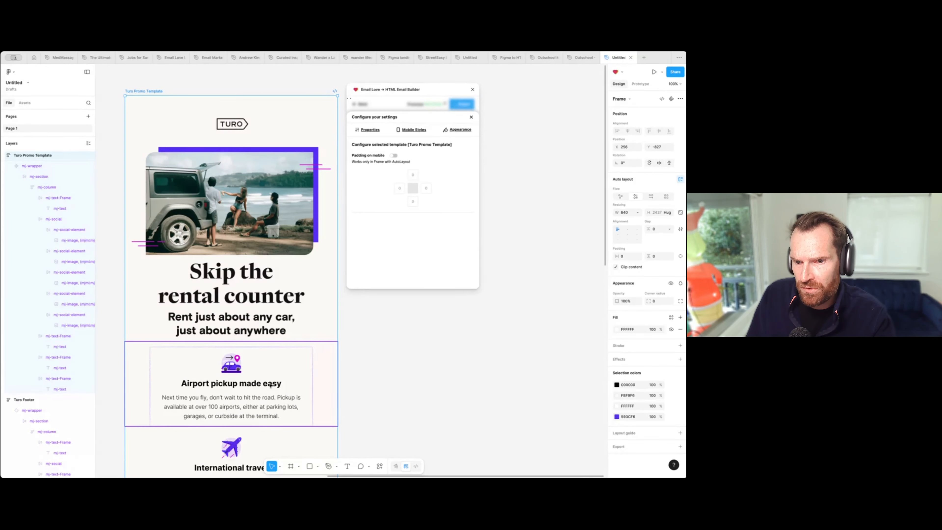
{"action": "left_click", "coordinate": [226, 421]}
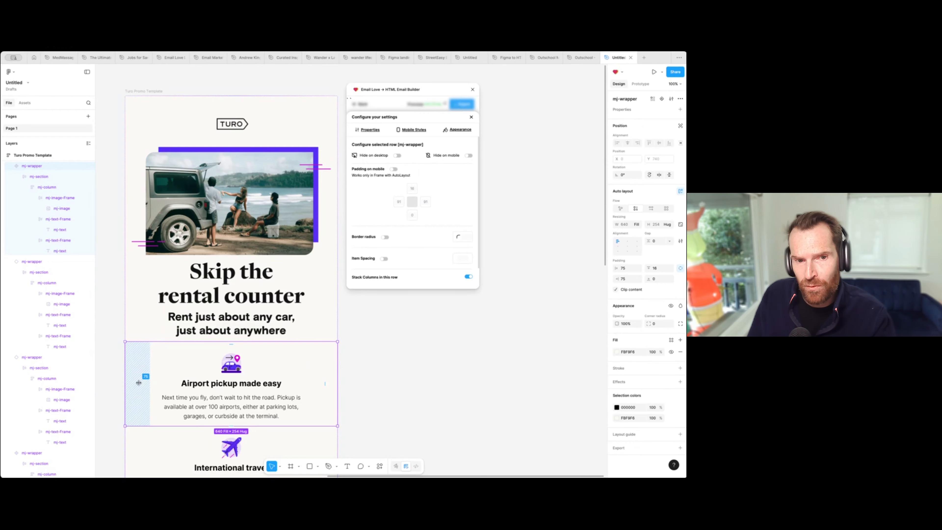
{"action": "left_click", "coordinate": [393, 169]}
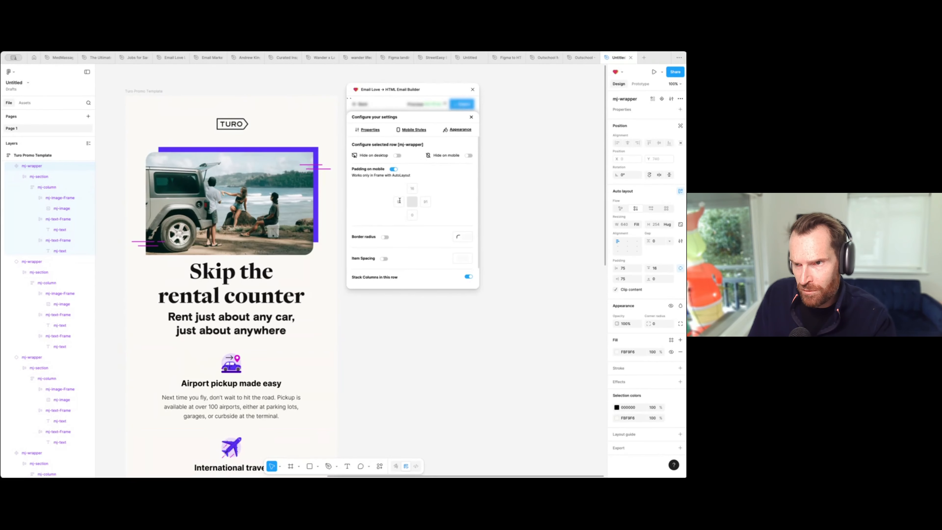
{"action": "left_click", "coordinate": [399, 201]}
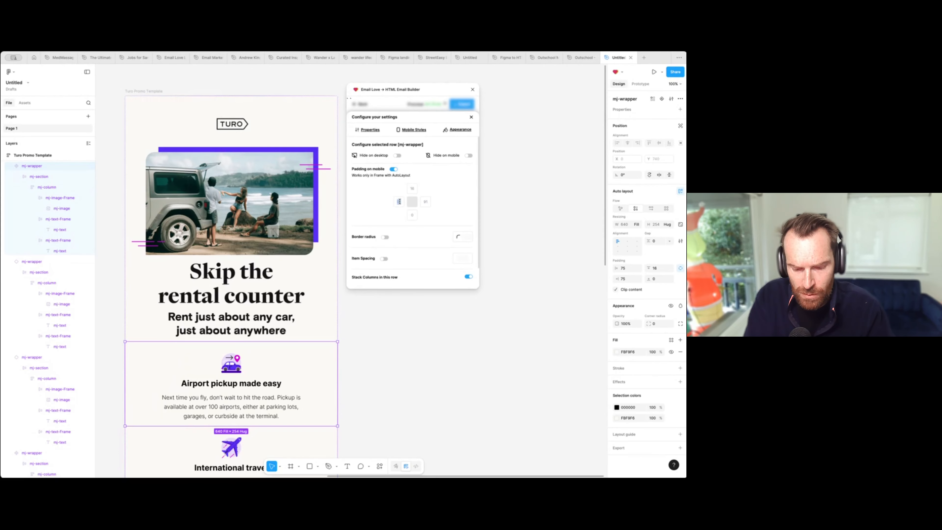
{"action": "type", "text": "30"}
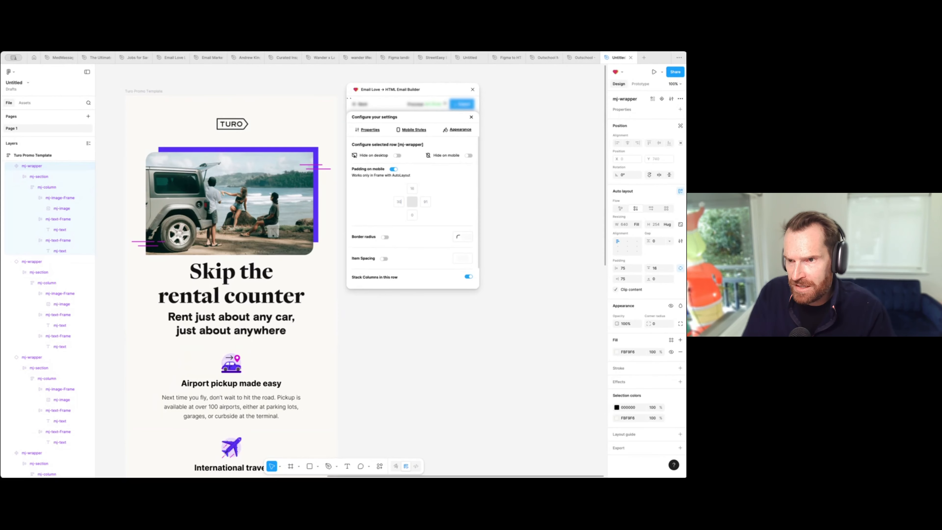
{"action": "left_click", "coordinate": [425, 202]}
{"action": "type", "text": "30"}
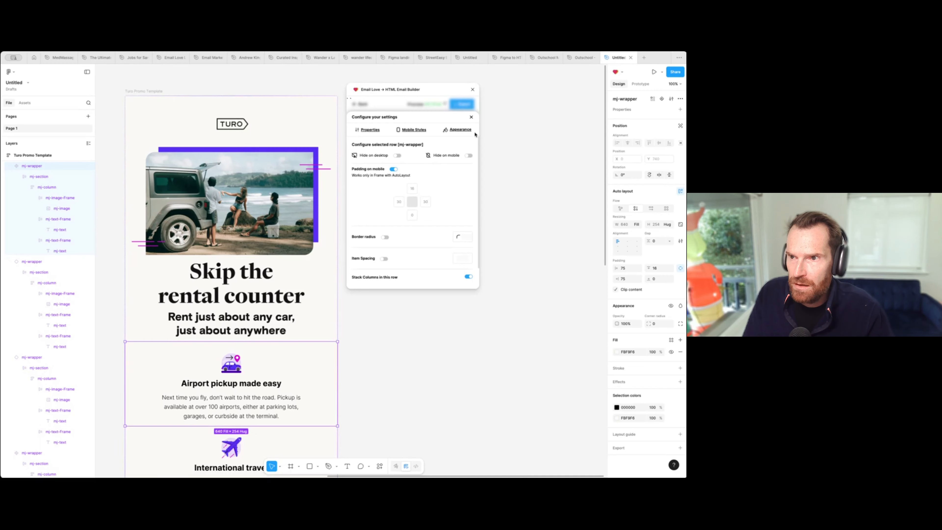
Step: Close the wrapper settings and review the whole Turo Promo Template in the iPhone SE preview down to the footer
{"action": "left_click", "coordinate": [471, 118]}
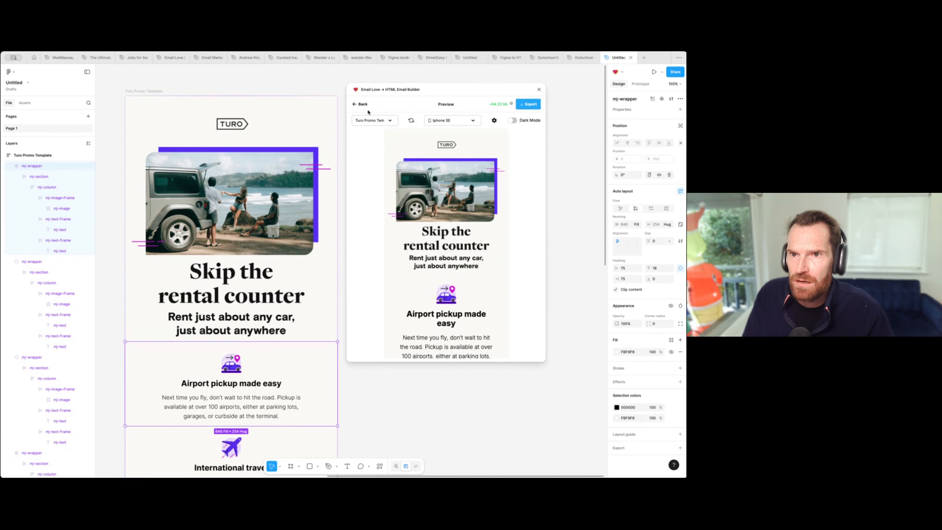
{"action": "left_click", "coordinate": [158, 90]}
{"action": "scroll", "coordinate": [449, 238], "scroll_direction": "down", "scroll_amount": 3}
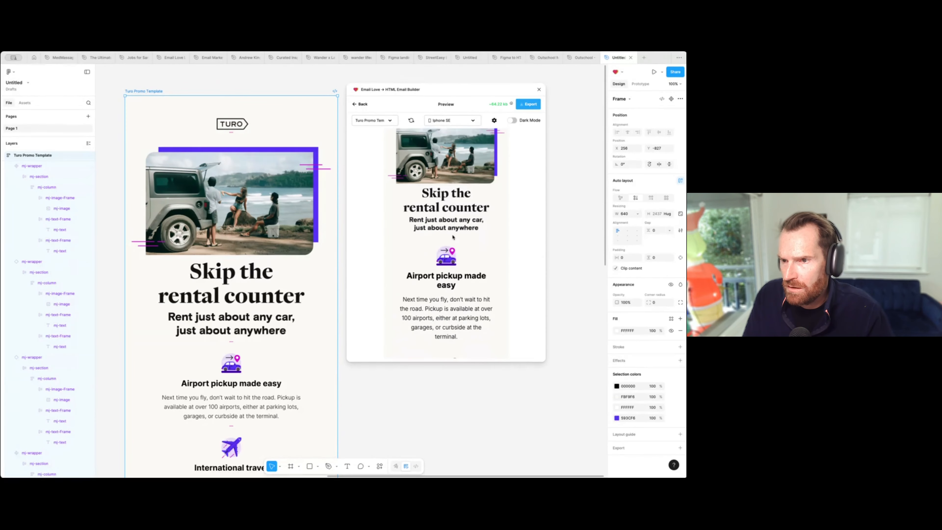
{"action": "scroll", "coordinate": [453, 238], "scroll_direction": "down", "scroll_amount": 1}
{"action": "scroll", "coordinate": [445, 248], "scroll_direction": "down", "scroll_amount": 6}
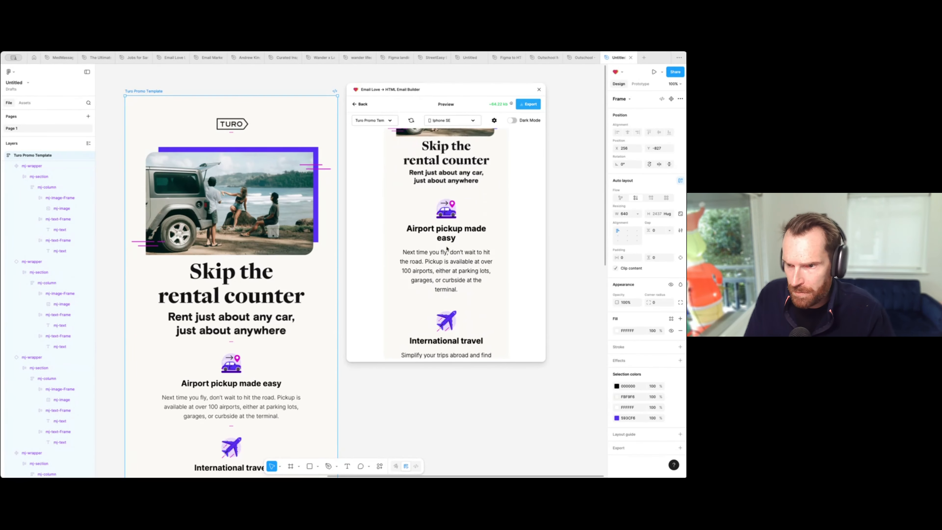
{"action": "scroll", "coordinate": [447, 246], "scroll_direction": "down", "scroll_amount": 6}
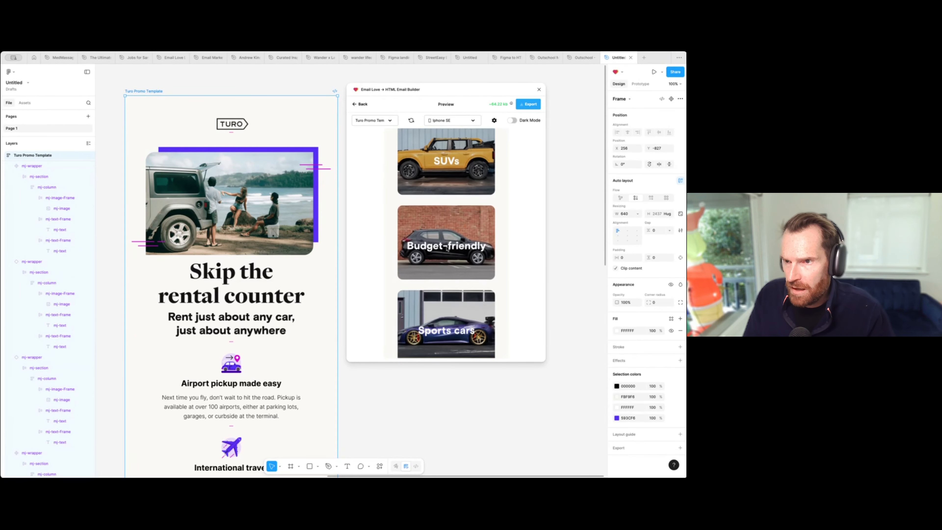
{"action": "scroll", "coordinate": [412, 205], "scroll_direction": "down", "scroll_amount": 6}
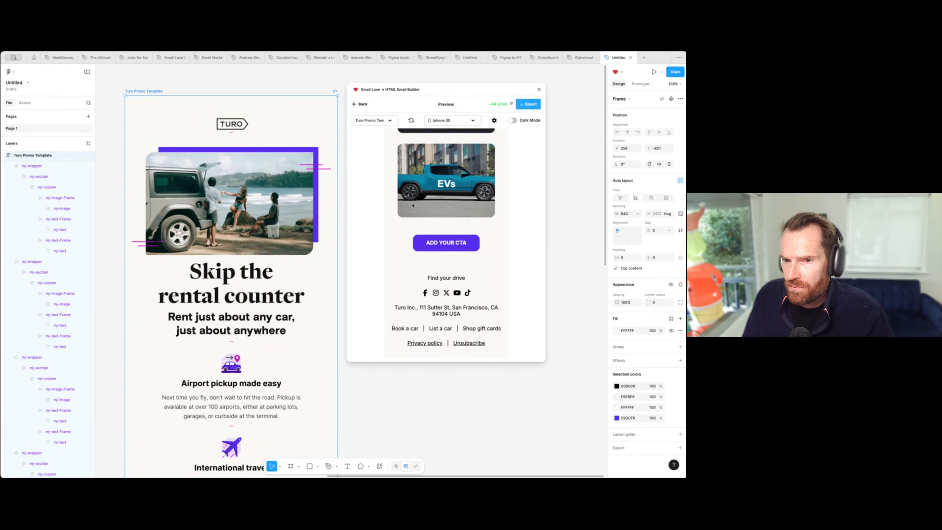
{"action": "scroll", "coordinate": [412, 205], "scroll_direction": "up", "scroll_amount": 20}
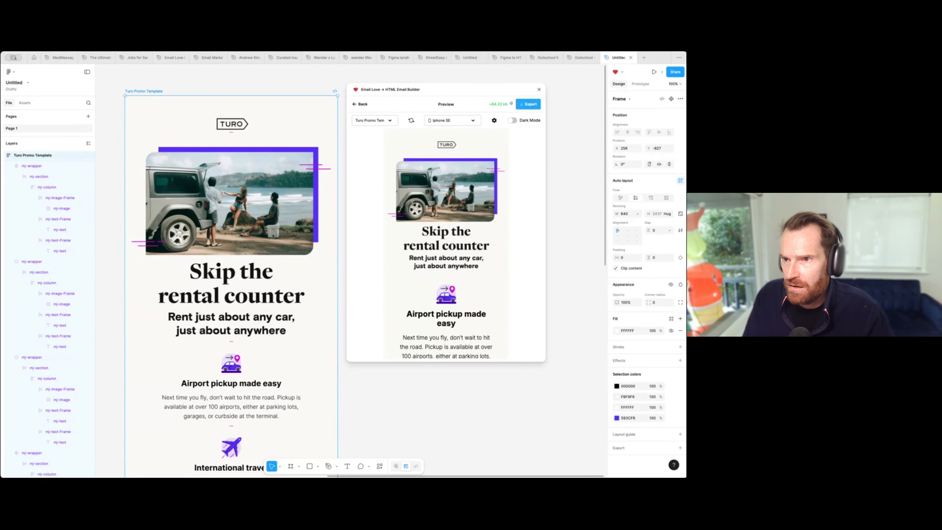
Step: Review the full email preview in dark mode from hero to footer, then leave the preview
{"action": "left_click", "coordinate": [513, 121]}
{"action": "scroll", "coordinate": [490, 224], "scroll_direction": "down", "scroll_amount": 2}
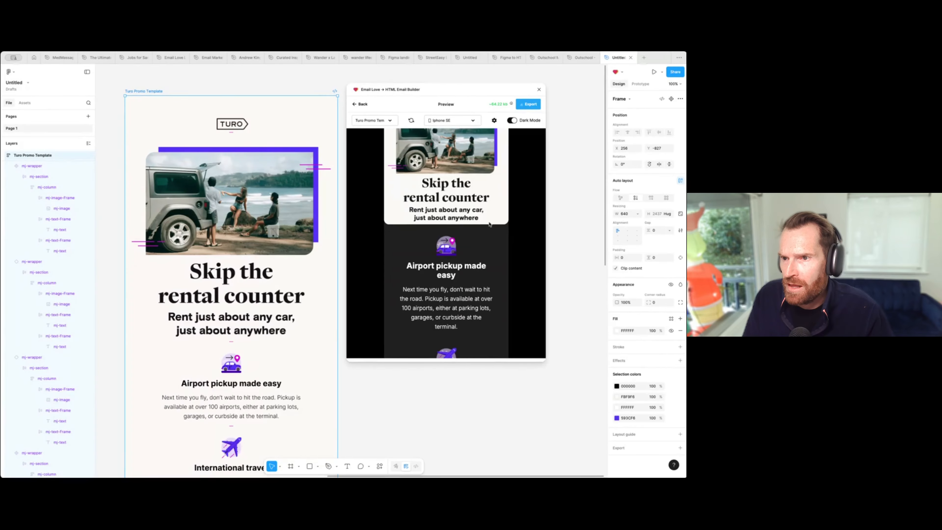
{"action": "scroll", "coordinate": [489, 224], "scroll_direction": "down", "scroll_amount": 15}
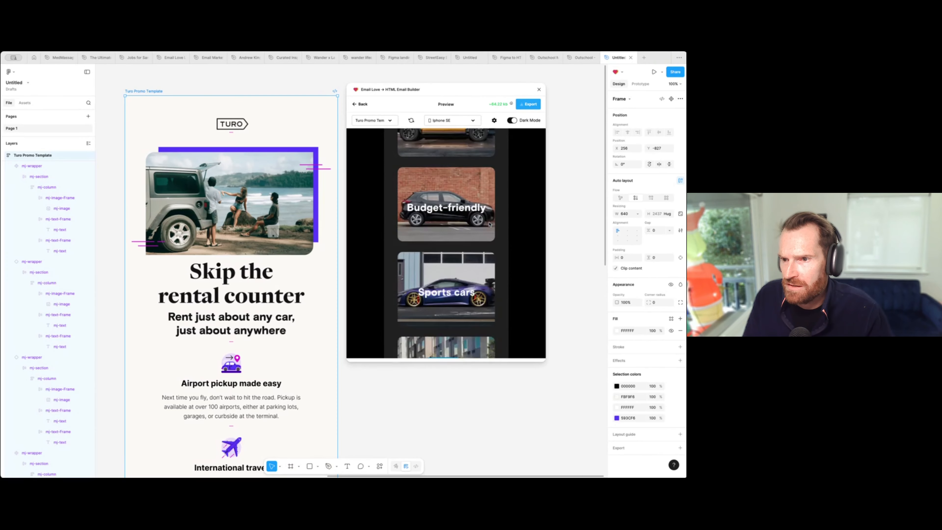
{"action": "scroll", "coordinate": [490, 224], "scroll_direction": "down", "scroll_amount": 2}
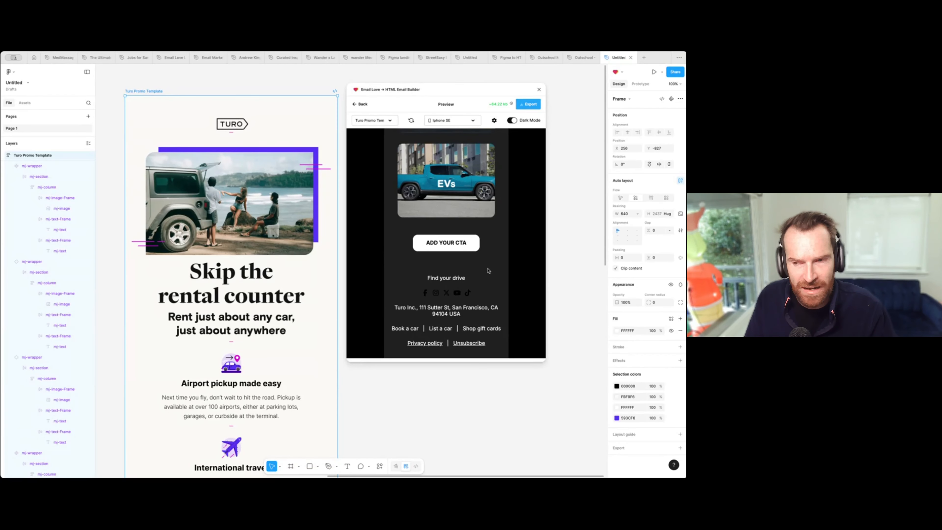
{"action": "scroll", "coordinate": [488, 270], "scroll_direction": "up", "scroll_amount": 15}
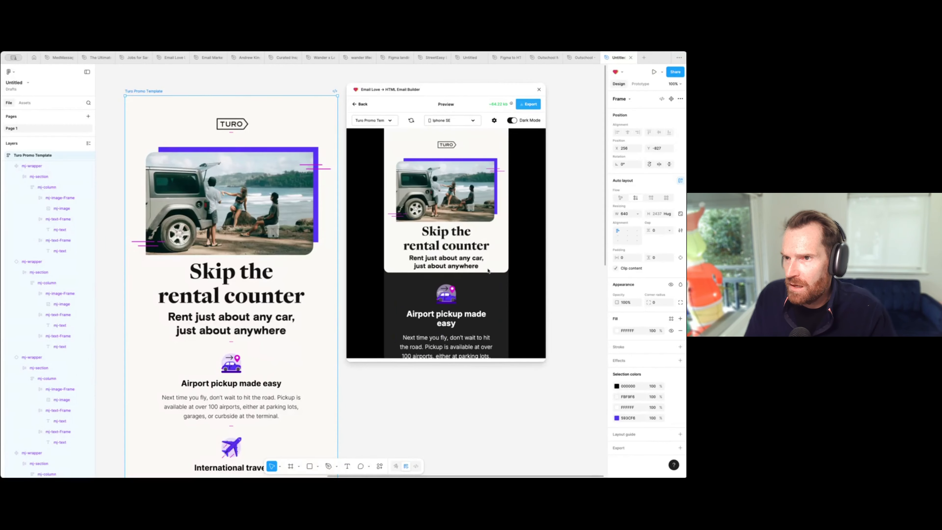
{"action": "left_click", "coordinate": [361, 106]}
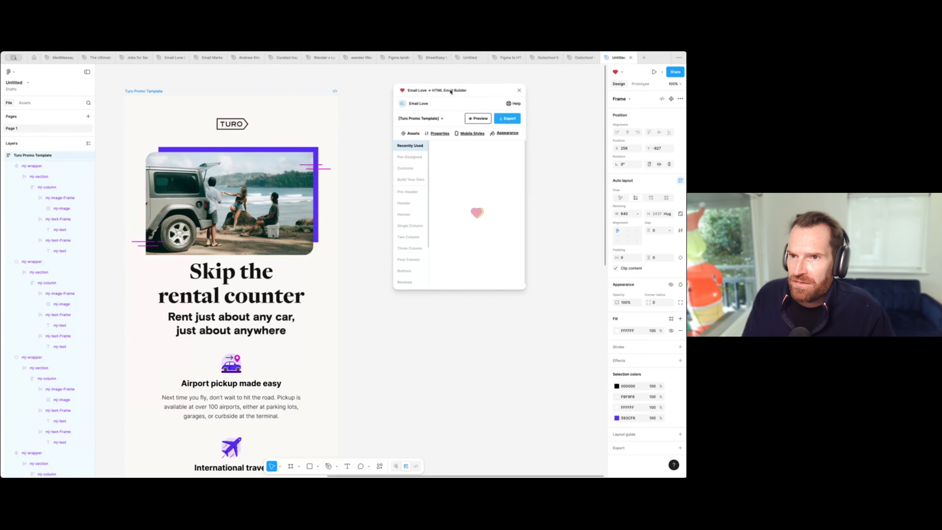
Step: Pull the footer wrapper out of the Turo Promo Template and place it on the empty canvas below
{"action": "left_click", "coordinate": [352, 266]}
{"action": "scroll", "coordinate": [351, 267], "scroll_direction": "down", "scroll_amount": 5}
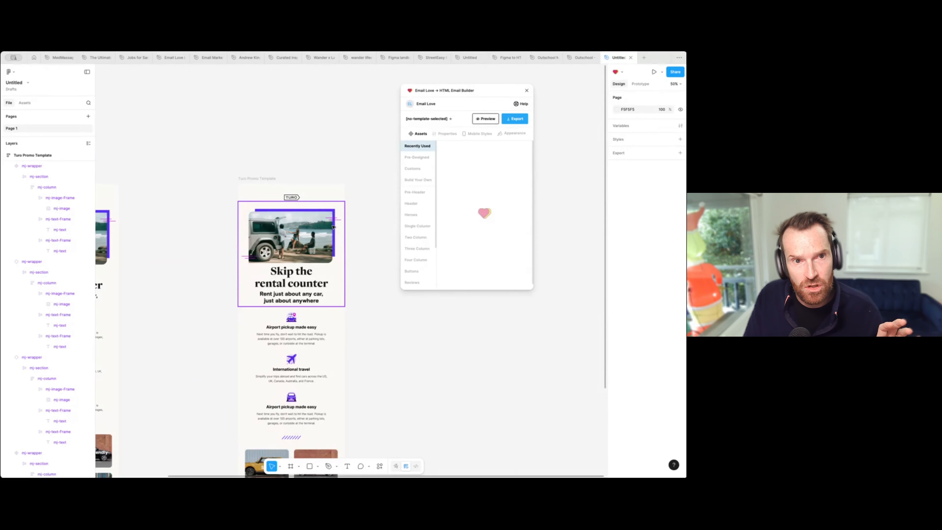
{"action": "scroll", "coordinate": [321, 267], "scroll_direction": "down", "scroll_amount": 7}
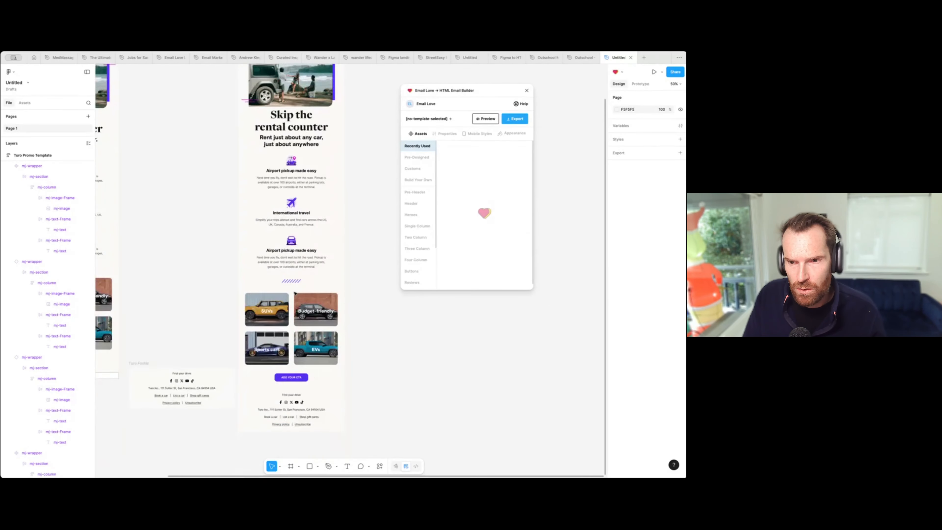
{"action": "left_click", "coordinate": [316, 302]}
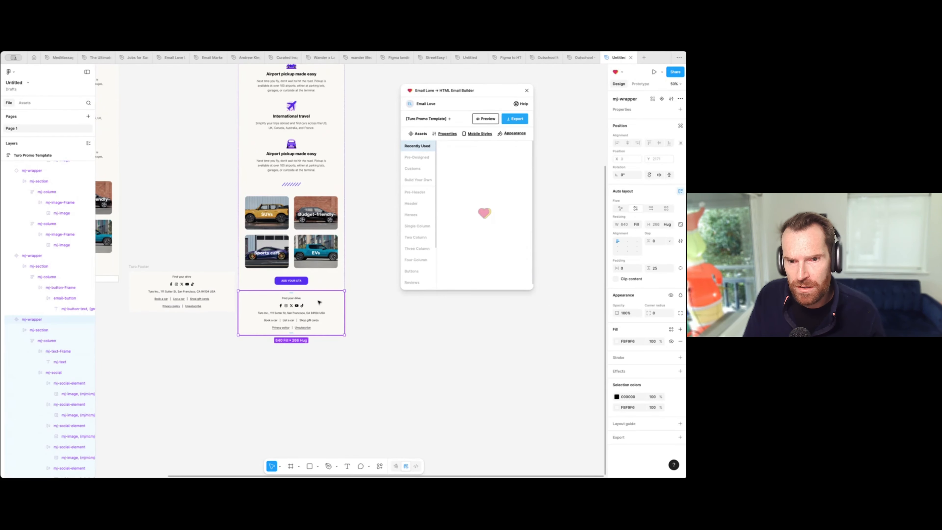
{"action": "left_click_drag", "start_coordinate": [318, 301], "coordinate": [354, 326]}
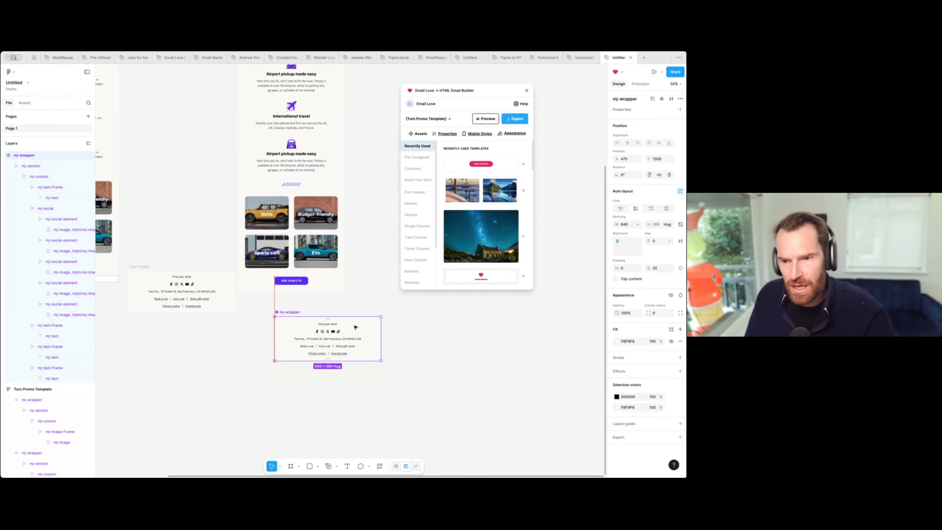
{"action": "mouse_move", "coordinate": [289, 313]}
{"action": "left_mouse_down"}
{"action": "mouse_move", "coordinate": [298, 314]}
{"action": "mouse_move", "coordinate": [285, 322]}
{"action": "left_mouse_up"}
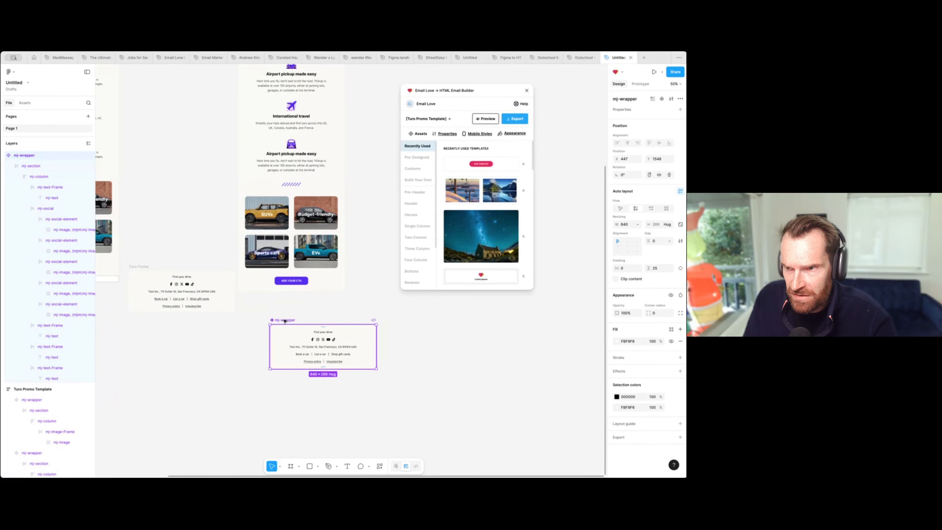
Step: Create a new blank Email Love template frame below the promo template and move the detached footer wrapper into it
{"action": "scroll", "coordinate": [279, 309], "scroll_direction": "down", "scroll_amount": 3}
{"action": "scroll", "coordinate": [280, 308], "scroll_direction": "right", "scroll_amount": 2}
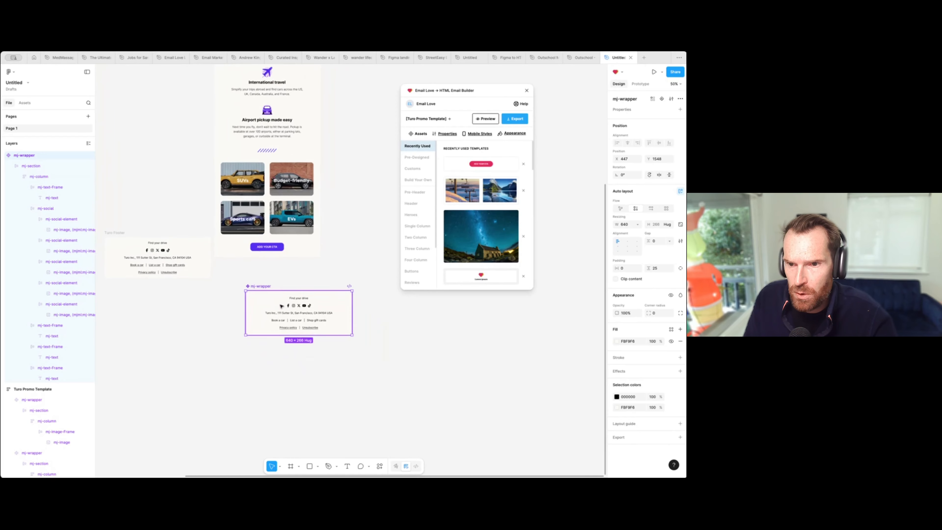
{"action": "left_click", "coordinate": [450, 119]}
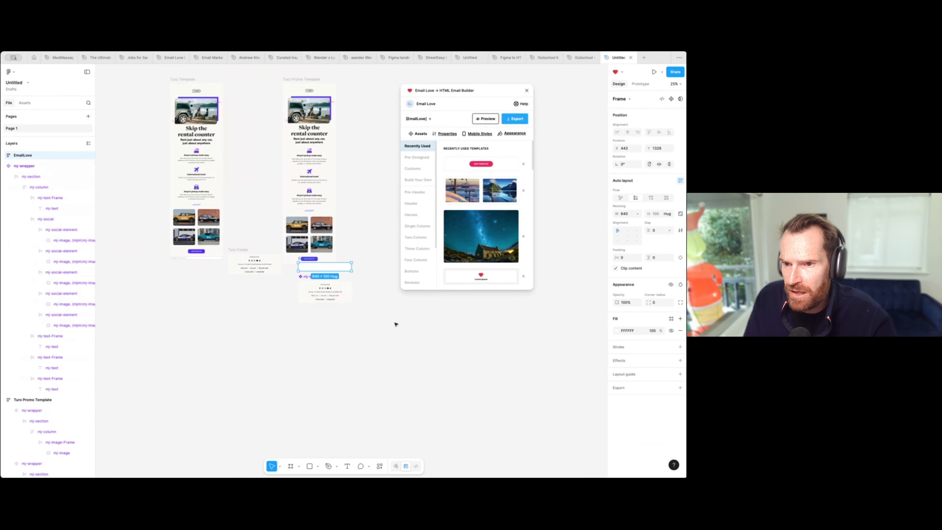
{"action": "left_click_drag", "start_coordinate": [332, 341], "coordinate": [328, 331]}
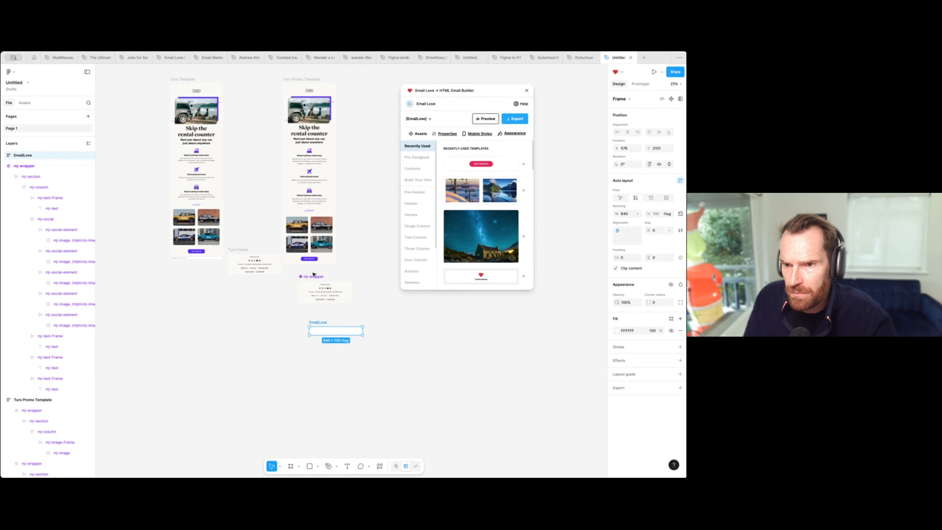
{"action": "mouse_move", "coordinate": [311, 277]}
{"action": "left_mouse_down"}
{"action": "mouse_move", "coordinate": [328, 330]}
{"action": "mouse_move", "coordinate": [320, 290]}
{"action": "left_mouse_up"}
Step: Rename the new footer frame to Footer Snippet and move it closer beneath the promo template
{"action": "double_click", "coordinate": [320, 290]}
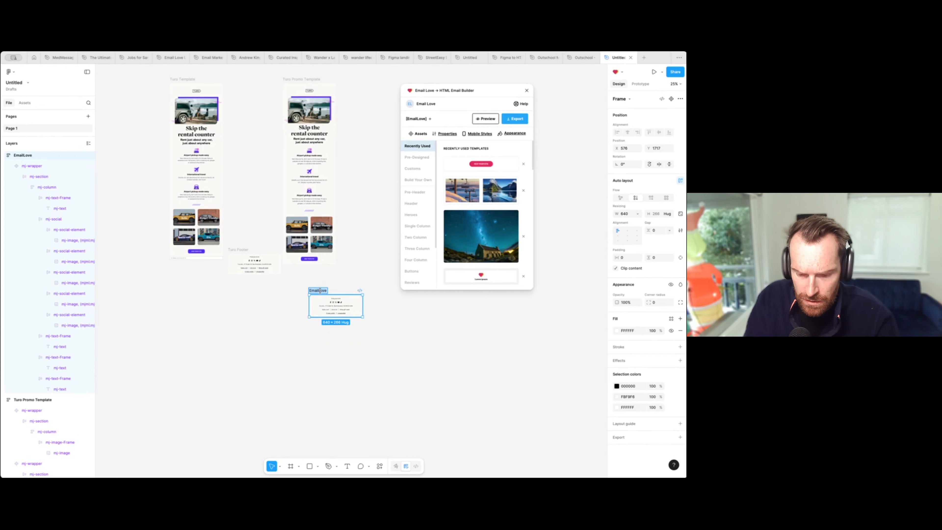
{"action": "type", "text": "Footer Snippet"}
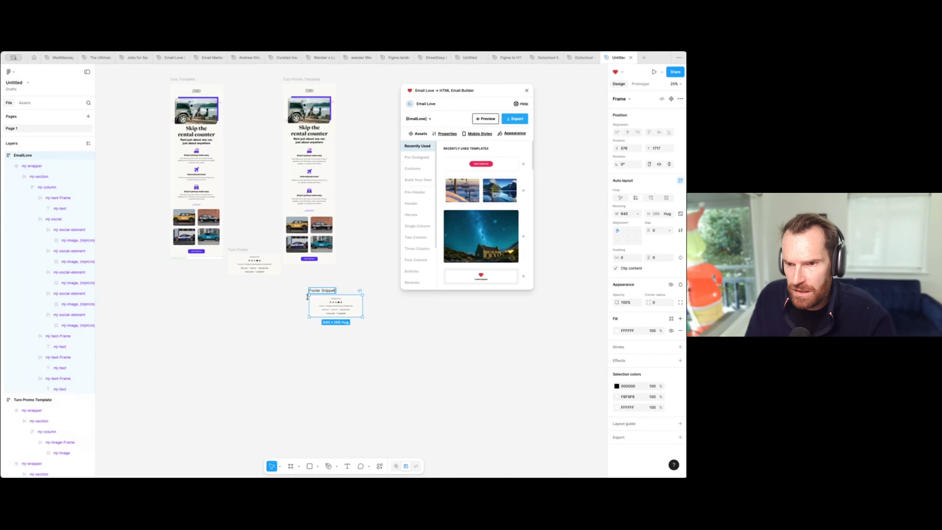
{"action": "left_click", "coordinate": [288, 307]}
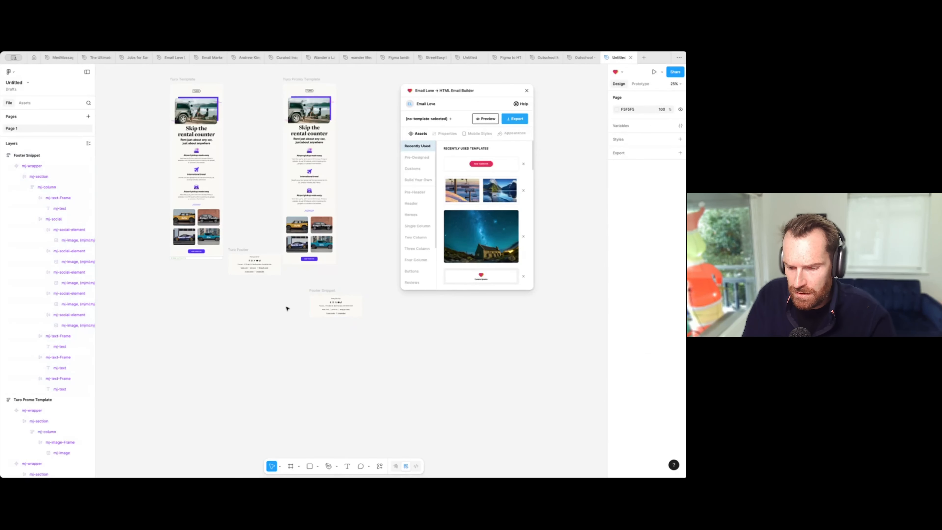
{"action": "key", "text": "super+equal"}
{"action": "left_click", "coordinate": [285, 308]}
{"action": "left_click_drag", "start_coordinate": [285, 309], "coordinate": [271, 272]}
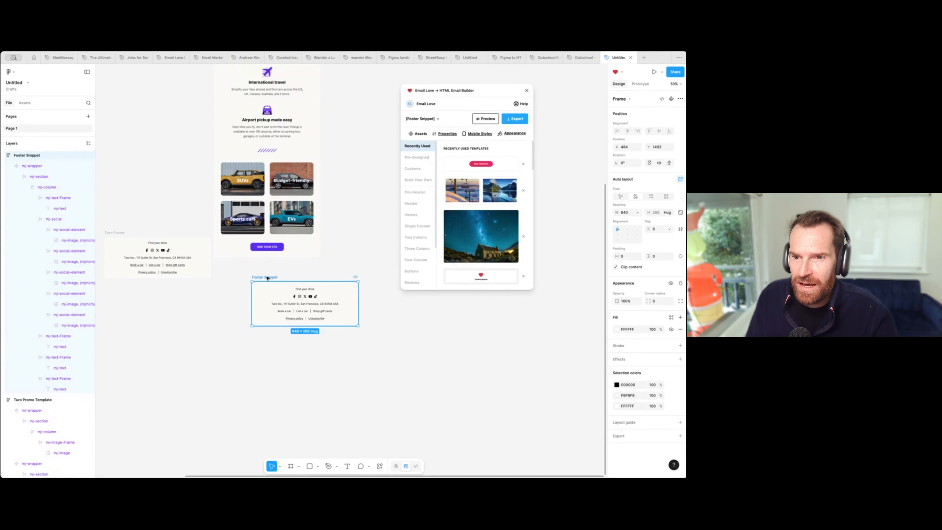
Step: Export the Footer Snippet frame from the plugin with Iterable Snippet as the export format
{"action": "left_click", "coordinate": [513, 118]}
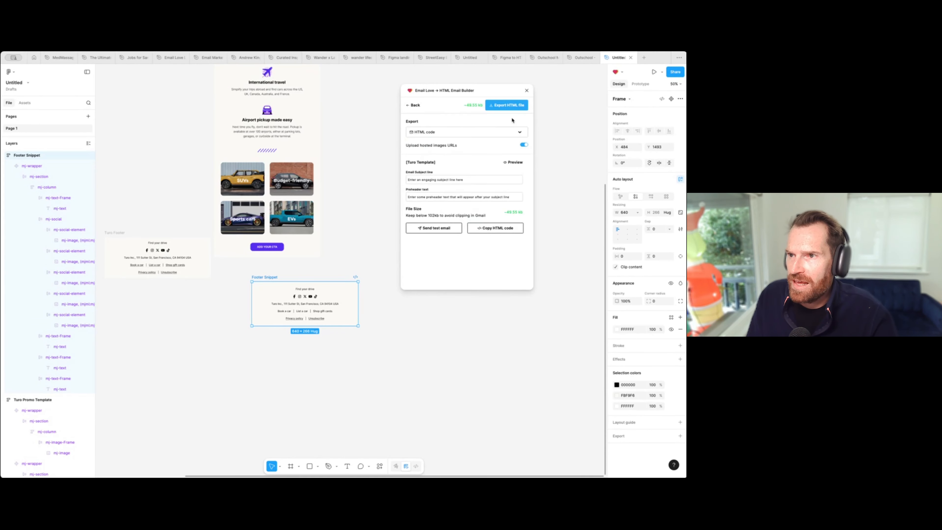
{"action": "left_click", "coordinate": [440, 134]}
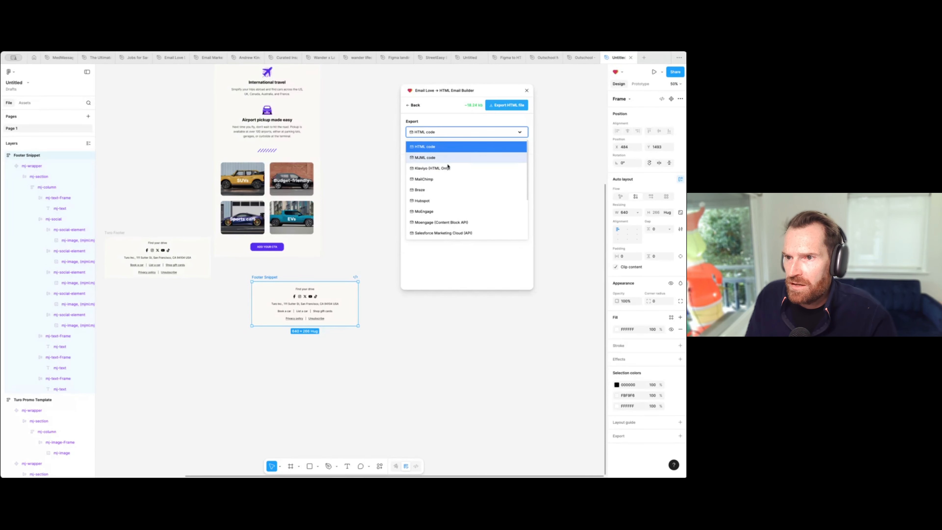
{"action": "scroll", "coordinate": [447, 185], "scroll_direction": "down", "scroll_amount": 3}
{"action": "left_click", "coordinate": [426, 201]}
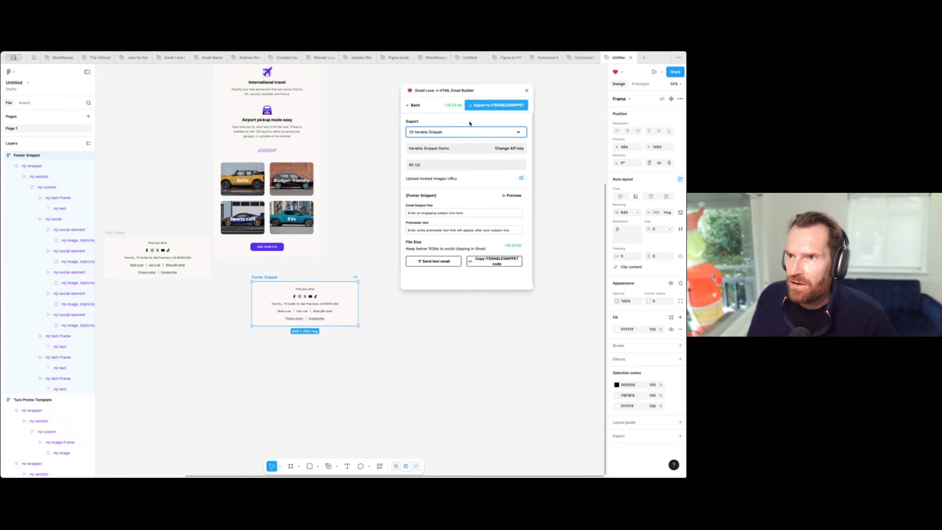
{"action": "left_click", "coordinate": [484, 106]}
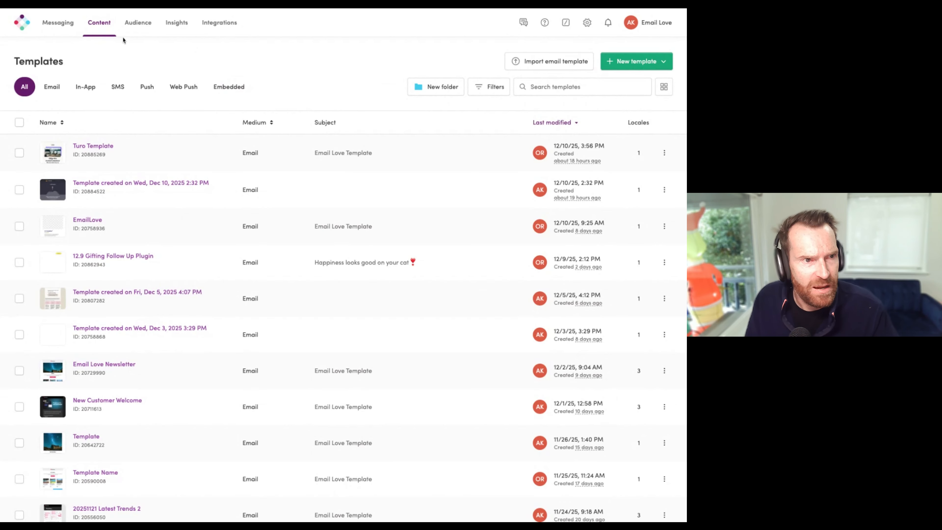
Step: In Iterable, go to the content snippets and open the newly exported footer snippet
{"action": "left_click", "coordinate": [104, 27]}
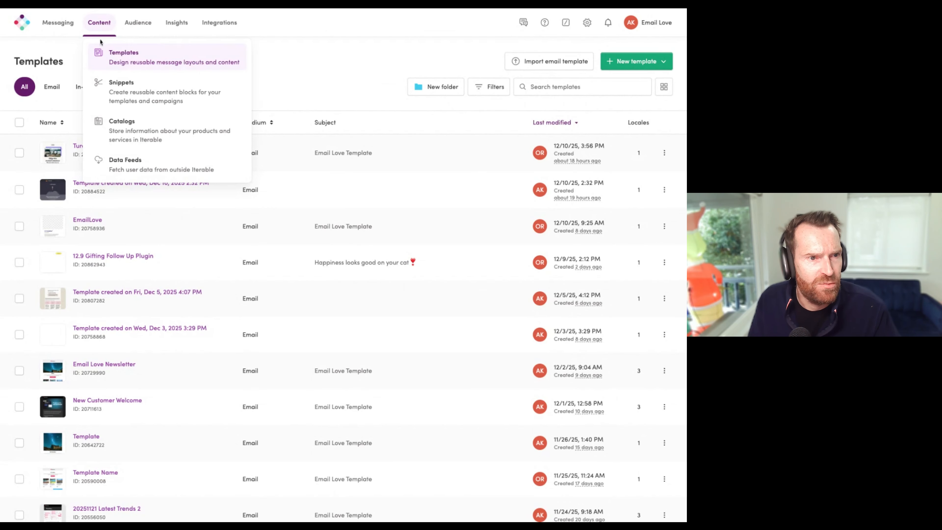
{"action": "left_click", "coordinate": [134, 86]}
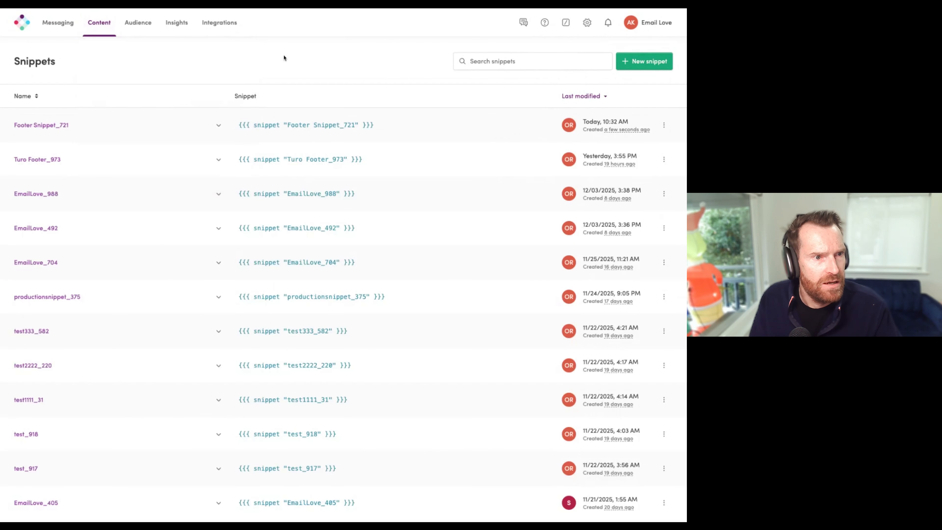
{"action": "left_click", "coordinate": [34, 126]}
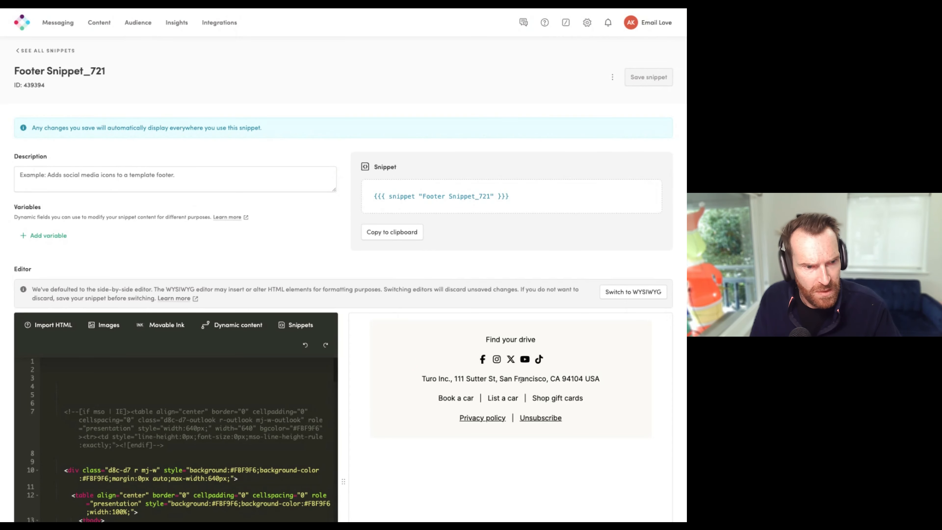
Step: Examine the exported snippet's HTML code in the editor alongside its rendered footer
{"action": "scroll", "coordinate": [187, 449], "scroll_direction": "down", "scroll_amount": 2}
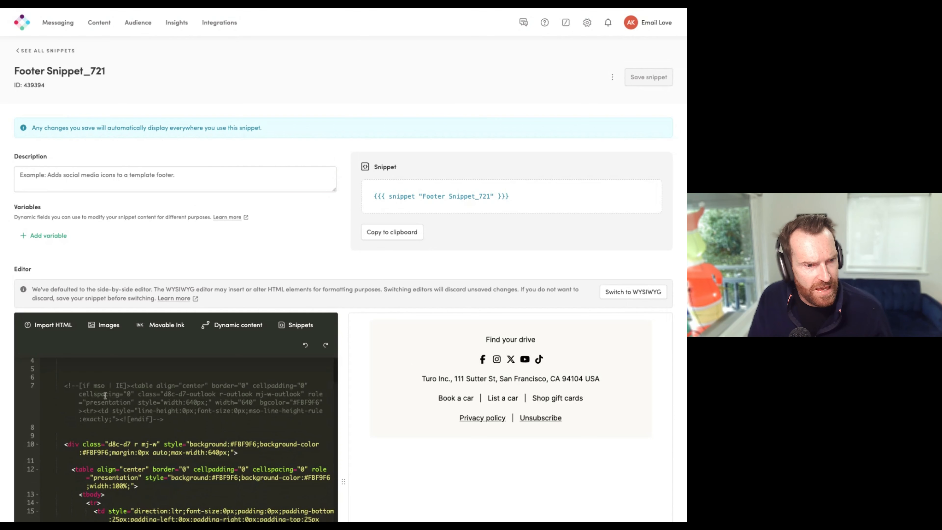
{"action": "left_click_drag", "start_coordinate": [64, 385], "coordinate": [100, 499]}
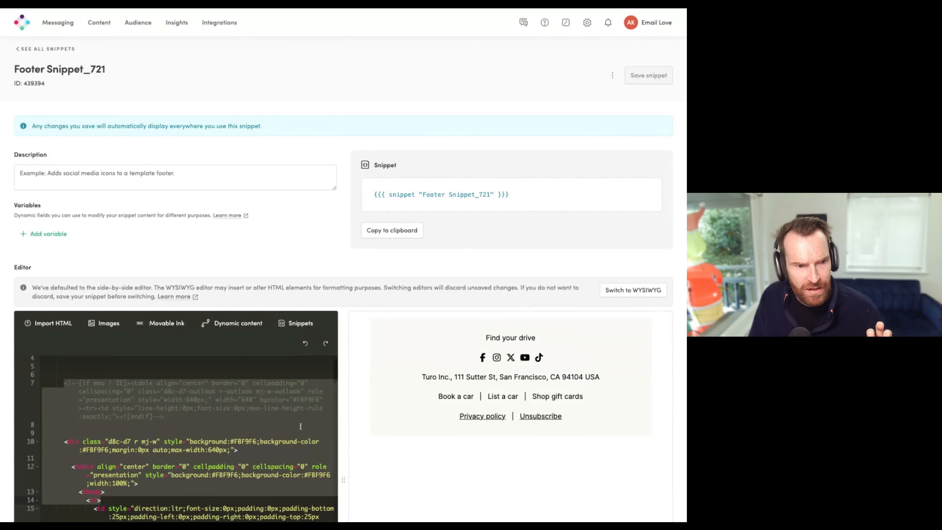
{"action": "scroll", "coordinate": [227, 423], "scroll_direction": "up", "scroll_amount": 1}
{"action": "scroll", "coordinate": [227, 422], "scroll_direction": "up", "scroll_amount": 3}
{"action": "left_click", "coordinate": [157, 385]}
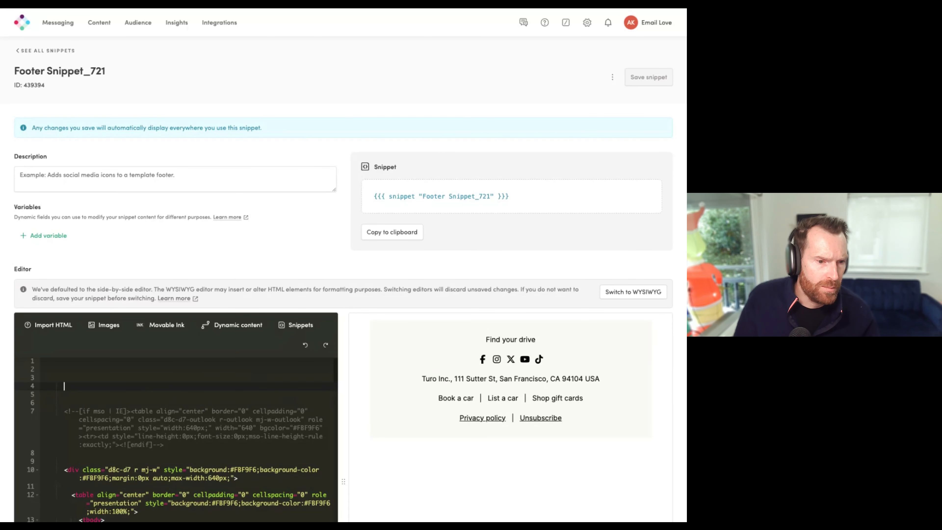
{"action": "scroll", "coordinate": [139, 429], "scroll_direction": "down", "scroll_amount": 3}
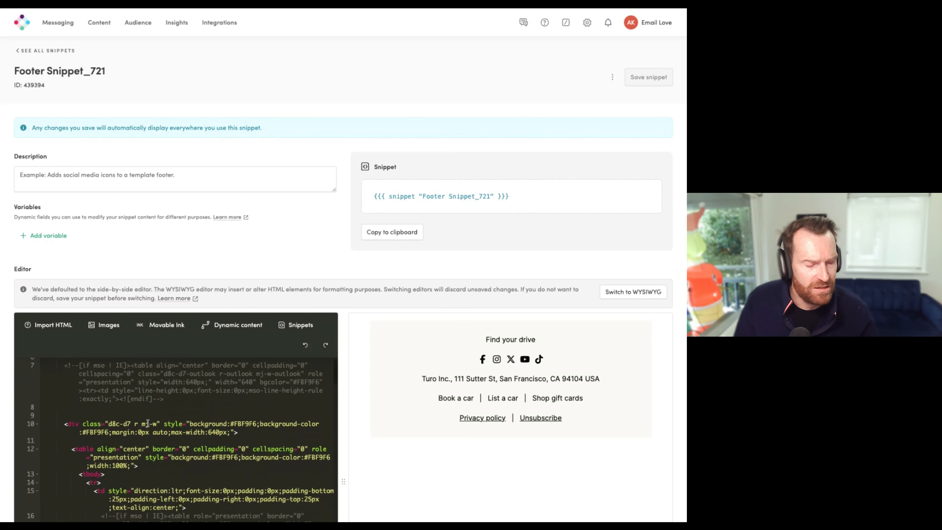
{"action": "scroll", "coordinate": [158, 413], "scroll_direction": "up", "scroll_amount": 3}
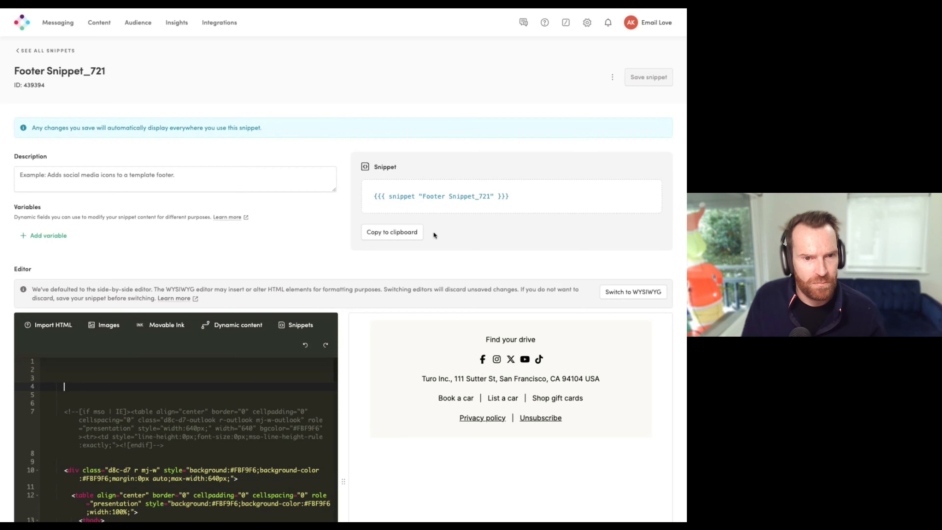
Step: Copy the footer snippet's tag from Iterable and, back in Figma, add it to the Turo Promo Template as custom code
{"action": "left_click", "coordinate": [393, 236]}
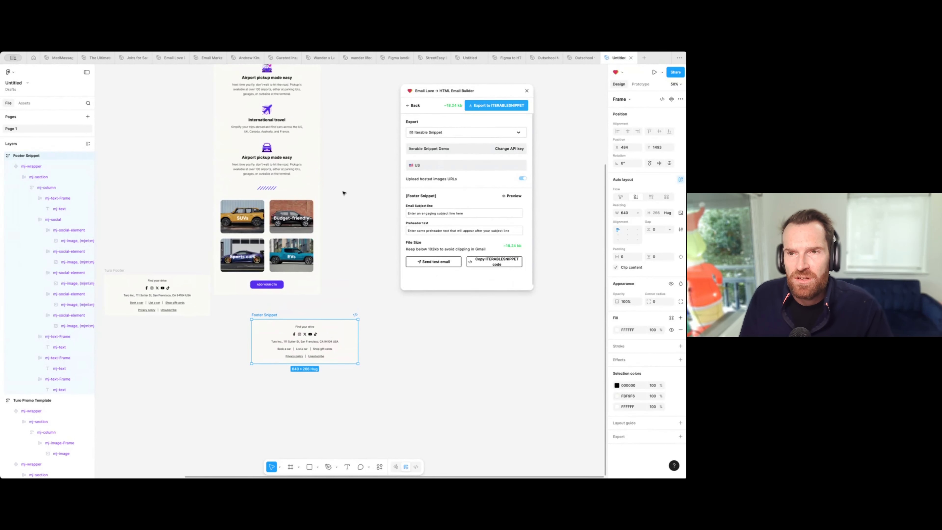
{"action": "left_click", "coordinate": [221, 97]}
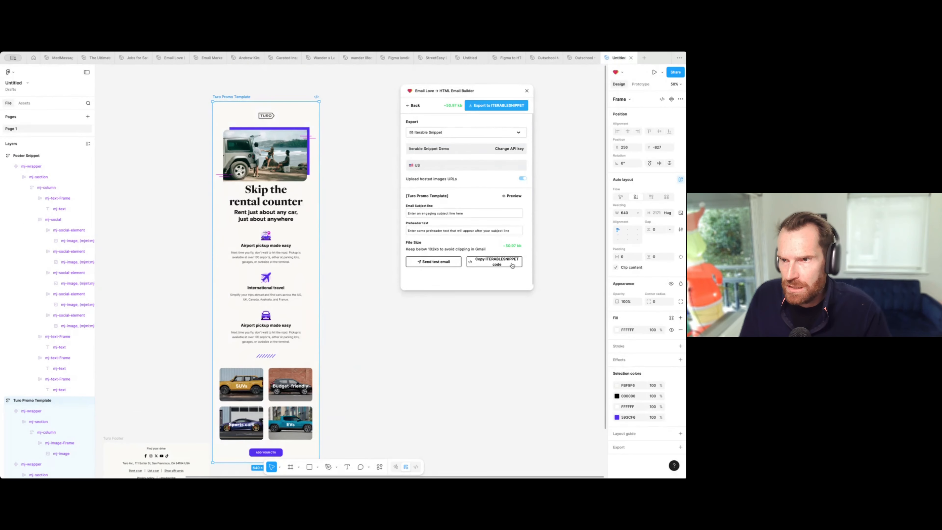
{"action": "left_click", "coordinate": [414, 106]}
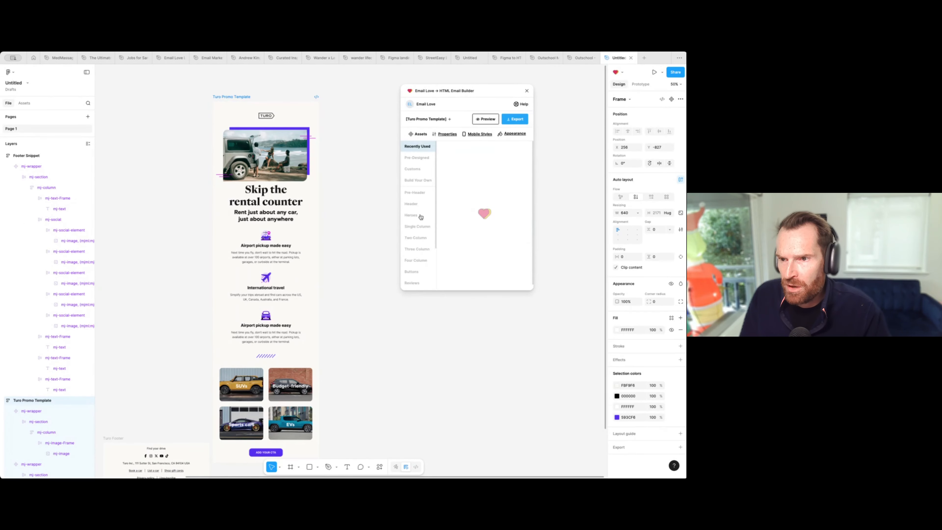
{"action": "left_click", "coordinate": [409, 285]}
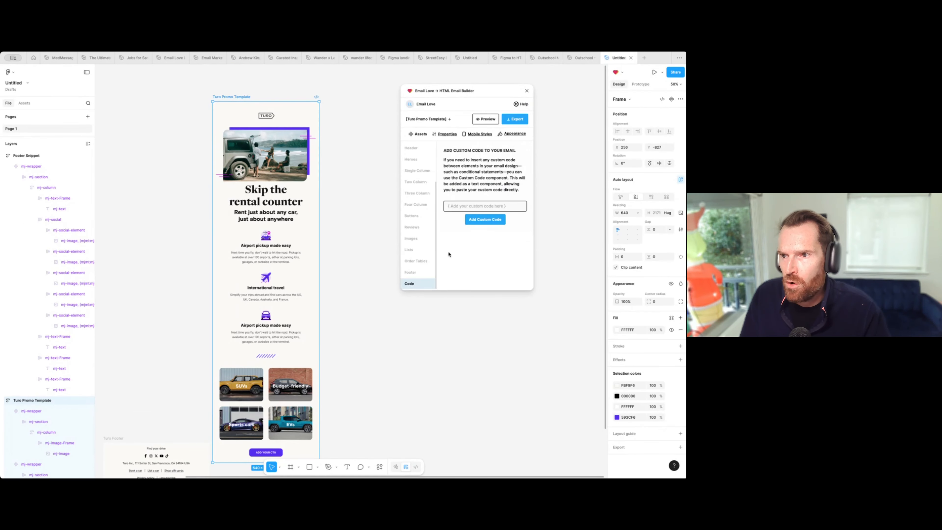
{"action": "left_click", "coordinate": [464, 206]}
{"action": "key", "text": "super+v"}
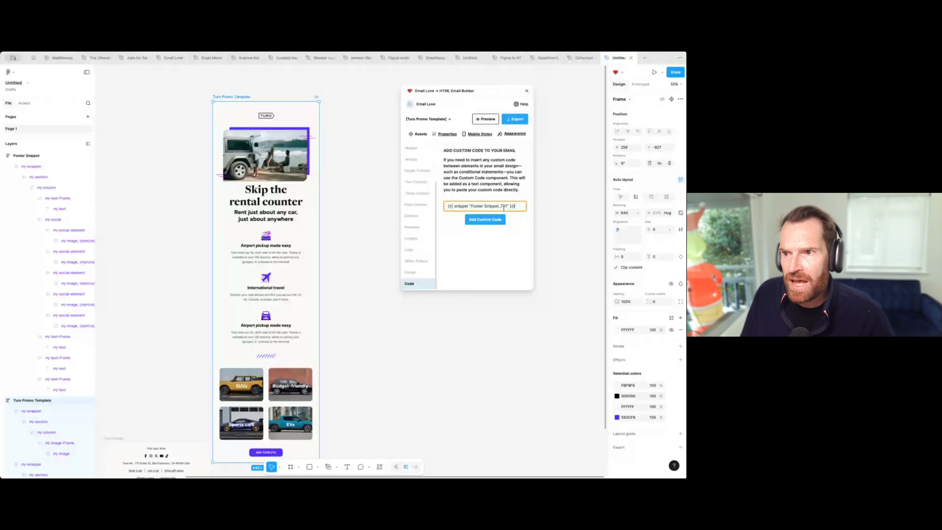
{"action": "left_click", "coordinate": [488, 221]}
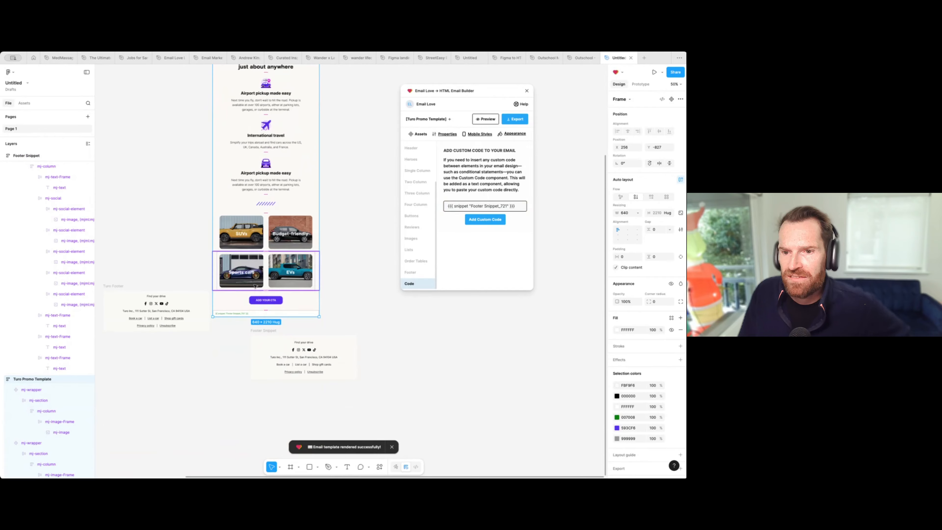
Step: Examine the snippet code inserted beneath the template's CTA and the Unsubscribe link in the Footer Snippet frame
{"action": "left_click", "coordinate": [224, 367]}
{"action": "key", "text": "shift+0"}
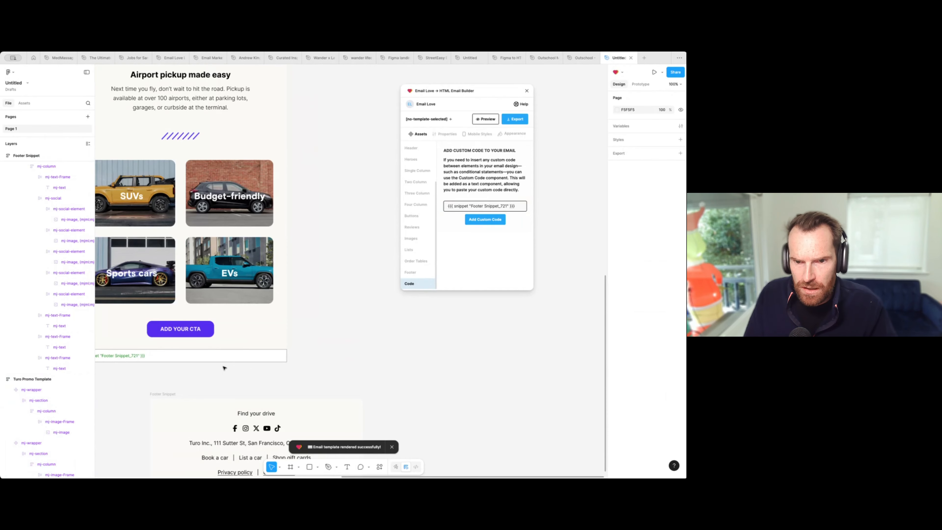
{"action": "scroll", "coordinate": [288, 372], "scroll_direction": "left", "scroll_amount": 3}
{"action": "left_click", "coordinate": [196, 357]}
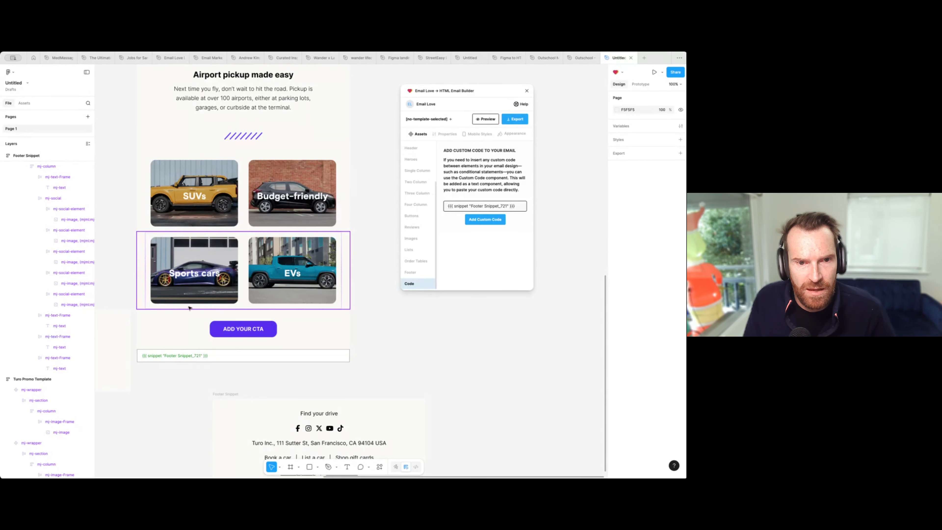
{"action": "scroll", "coordinate": [224, 390], "scroll_direction": "down", "scroll_amount": 3}
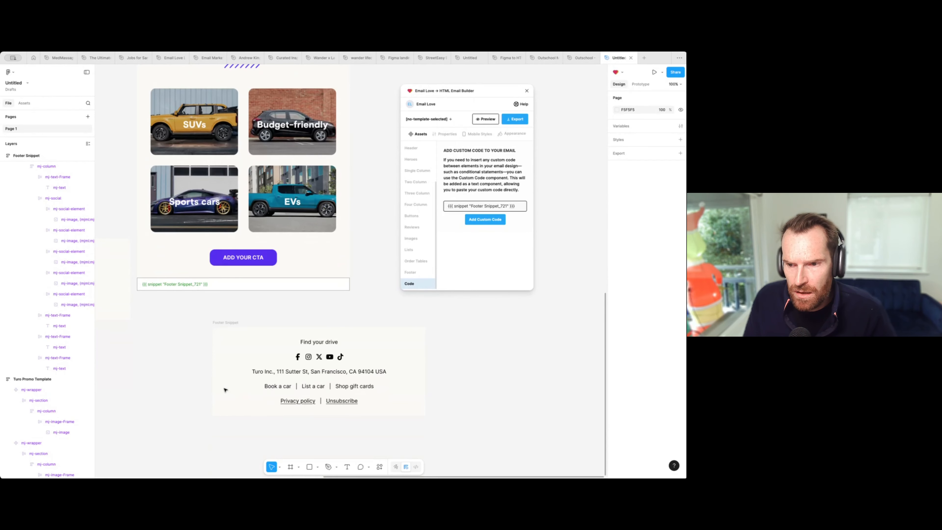
{"action": "mouse_move", "coordinate": [344, 404]}
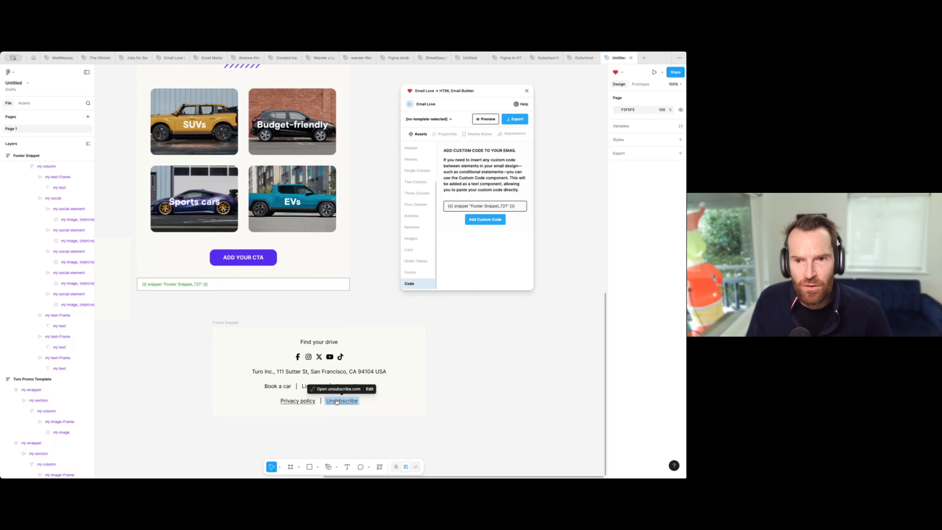
{"action": "left_click", "coordinate": [248, 335]}
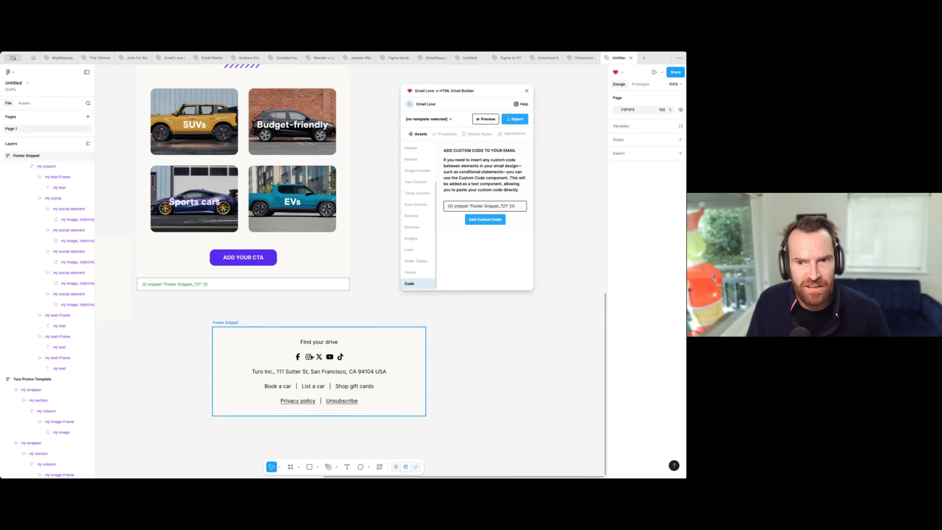
{"action": "key", "text": "Escape"}
Step: Open the export settings for the Turo Promo Template frame and choose Iterable as the export format
{"action": "scroll", "coordinate": [154, 272], "scroll_direction": "up", "scroll_amount": 10}
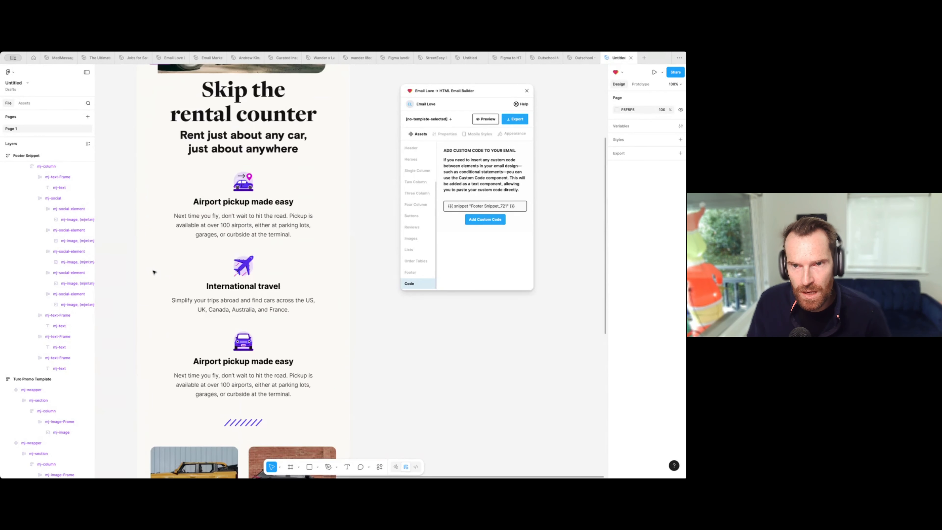
{"action": "scroll", "coordinate": [154, 272], "scroll_direction": "up", "scroll_amount": 7}
{"action": "left_click", "coordinate": [150, 153]}
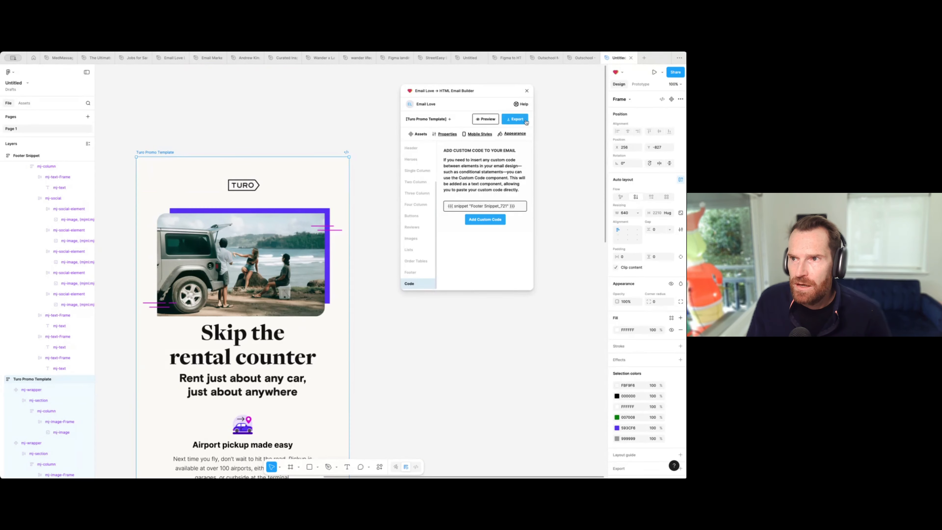
{"action": "left_click", "coordinate": [512, 119]}
{"action": "left_click", "coordinate": [449, 132]}
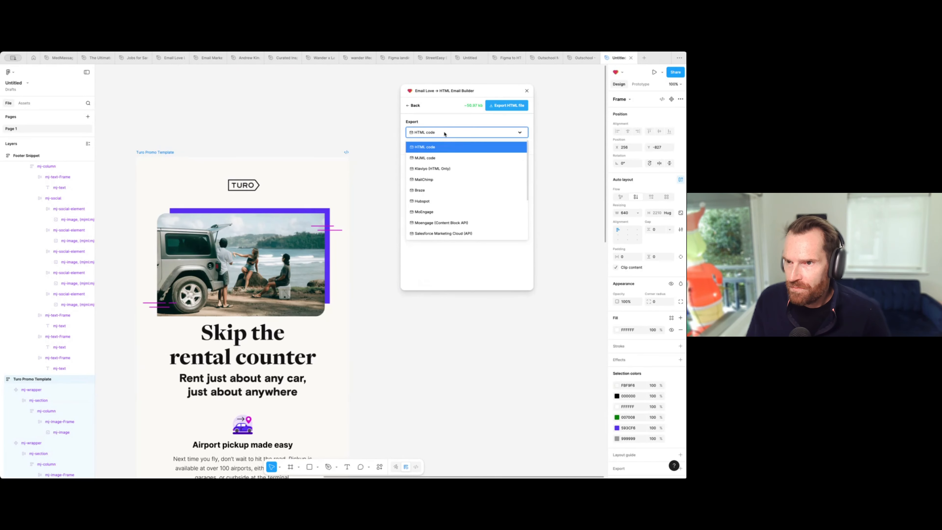
{"action": "scroll", "coordinate": [456, 180], "scroll_direction": "down", "scroll_amount": 2}
{"action": "scroll", "coordinate": [456, 182], "scroll_direction": "down", "scroll_amount": 1}
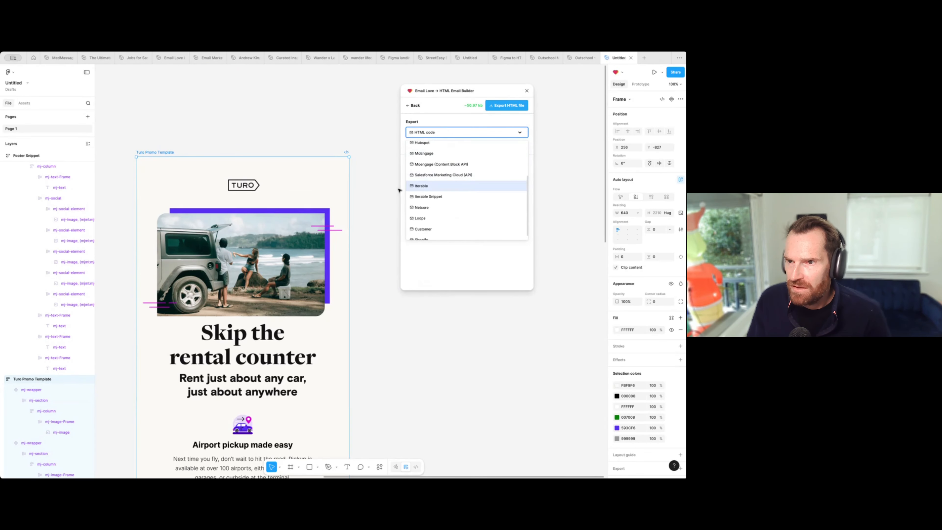
{"action": "left_click", "coordinate": [427, 188]}
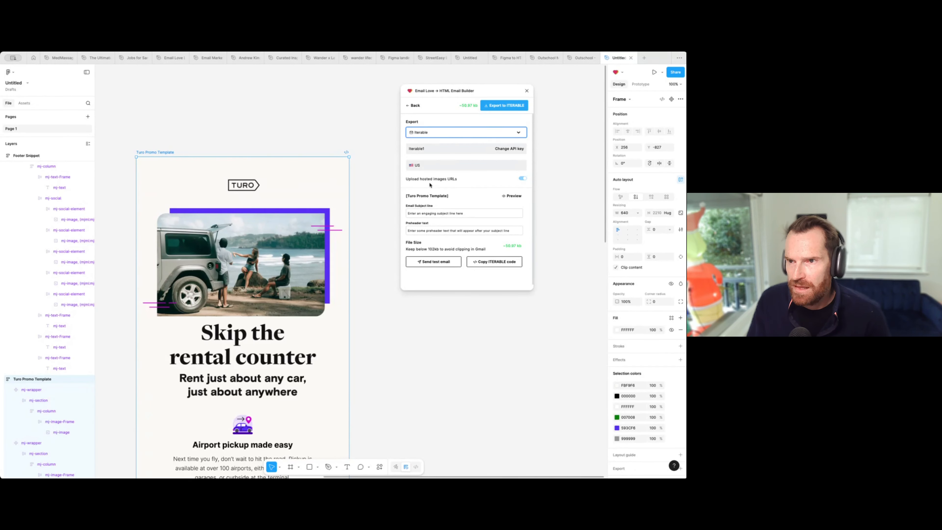
{"action": "left_click_drag", "start_coordinate": [423, 180], "coordinate": [447, 179]}
{"action": "left_click", "coordinate": [446, 180]}
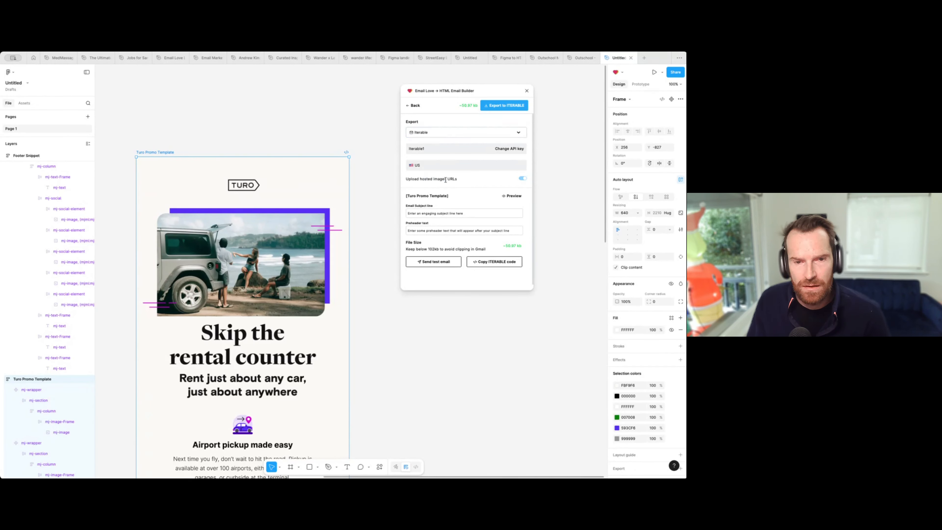
{"action": "left_click", "coordinate": [523, 177]}
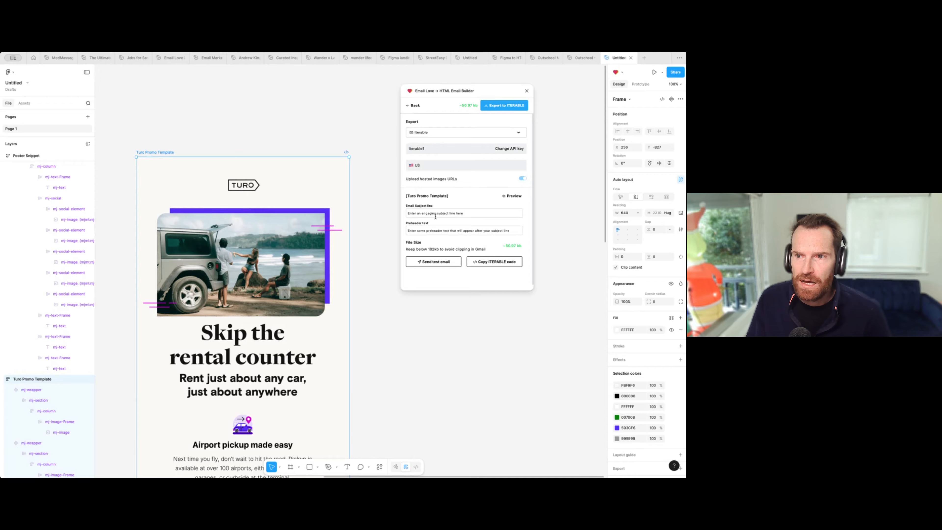
Step: Set the preheader text to THIS IS GREAT PREHEADER TEXT and export the Turo Promo Template to Iterable
{"action": "left_click", "coordinate": [431, 231]}
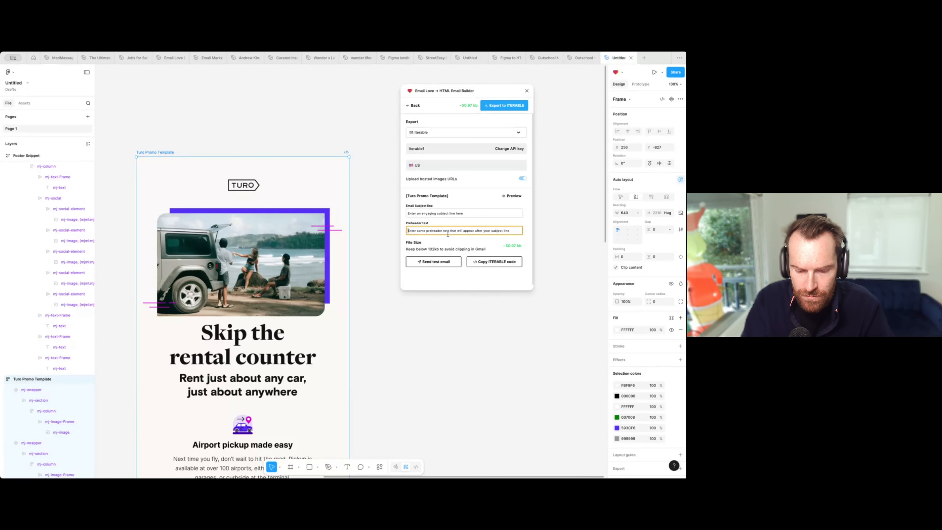
{"action": "type", "text": "THIS IS GREAT PREHE"}
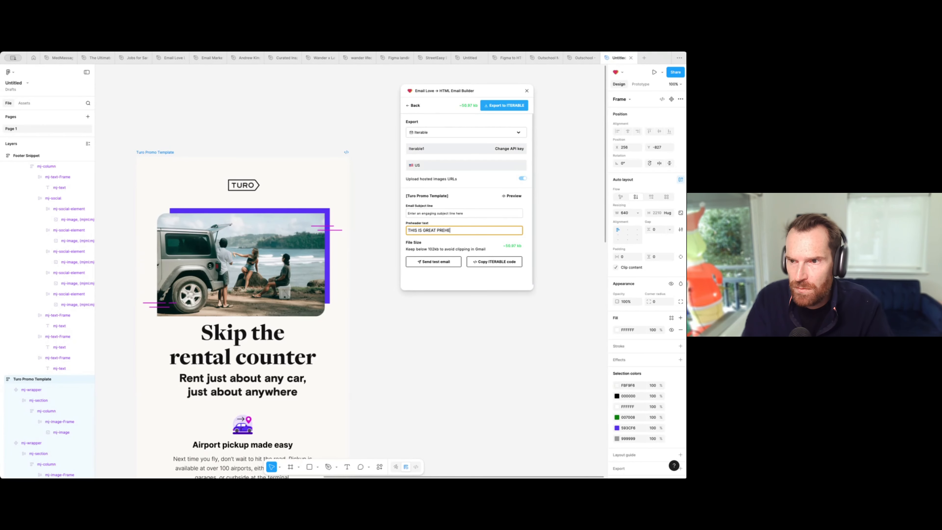
{"action": "type", "text": "ADER TEXT"}
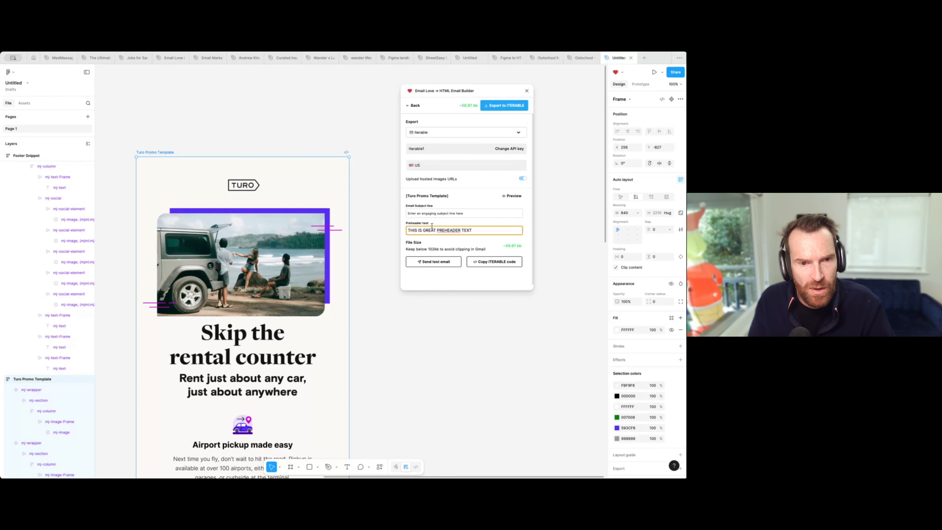
{"action": "left_click", "coordinate": [146, 153]}
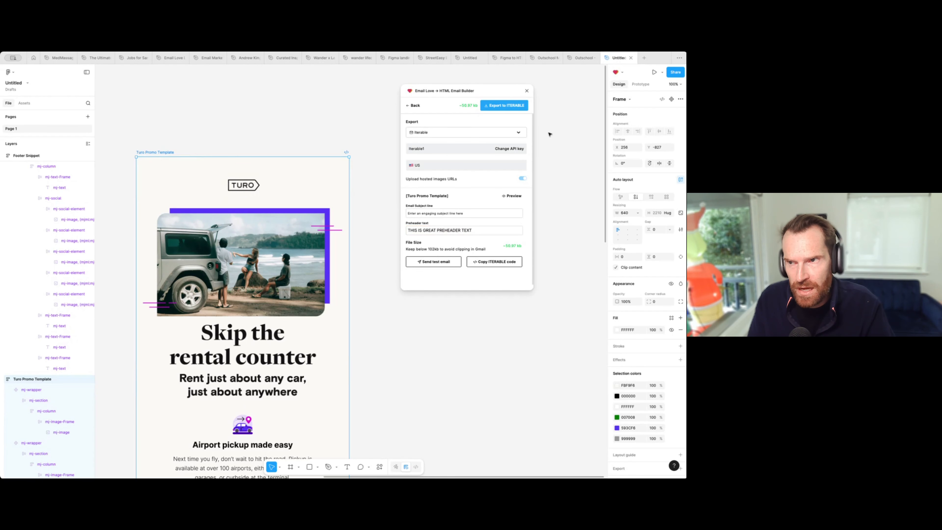
{"action": "left_click", "coordinate": [510, 107]}
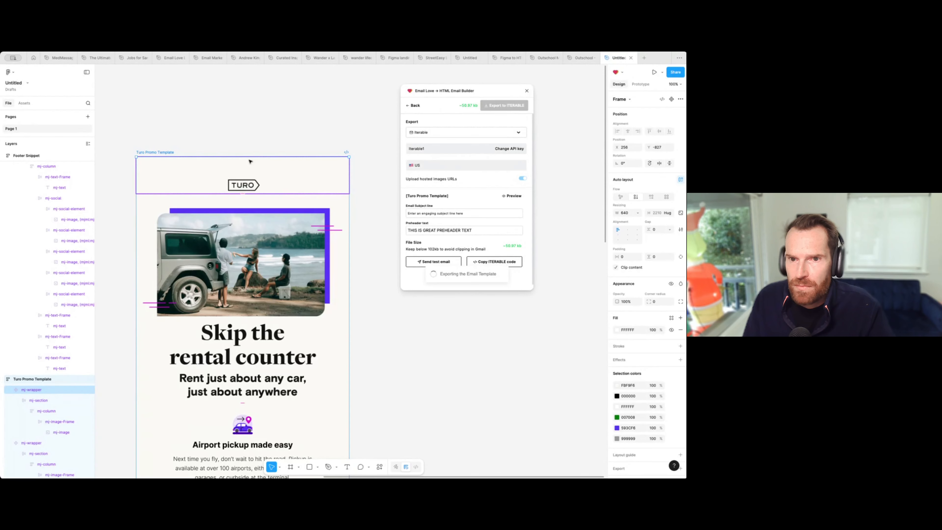
{"action": "scroll", "coordinate": [249, 162], "scroll_direction": "down", "scroll_amount": 3}
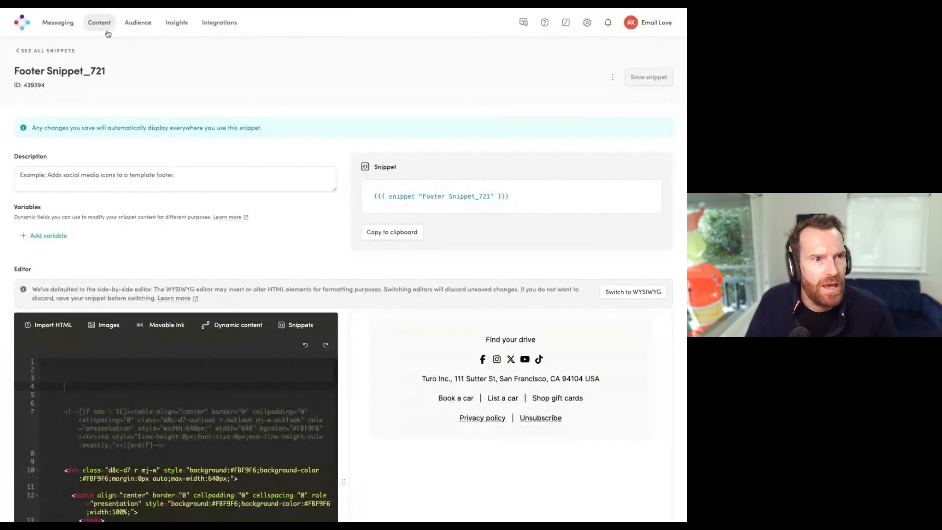
Step: In Iterable, open the newly exported Turo Promo Template from the templates list and review its details and rendered design
{"action": "left_click", "coordinate": [99, 25]}
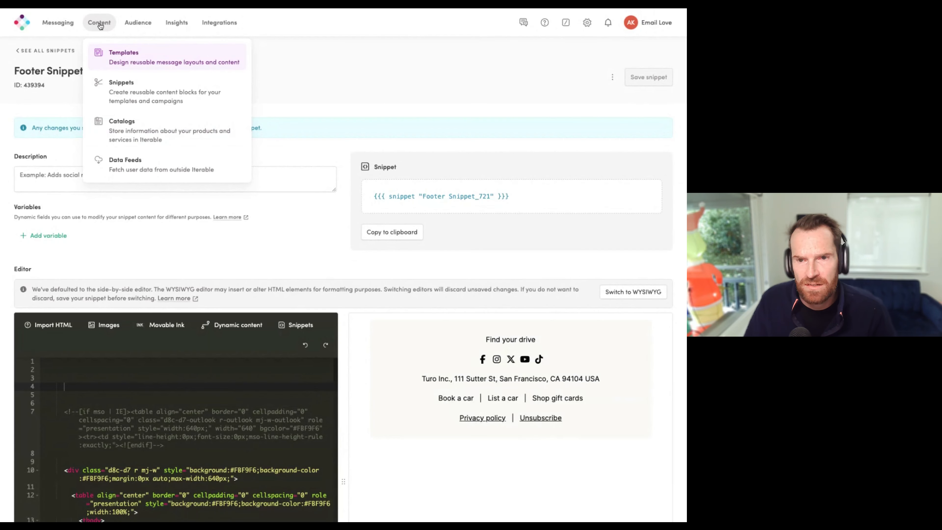
{"action": "left_click", "coordinate": [132, 54]}
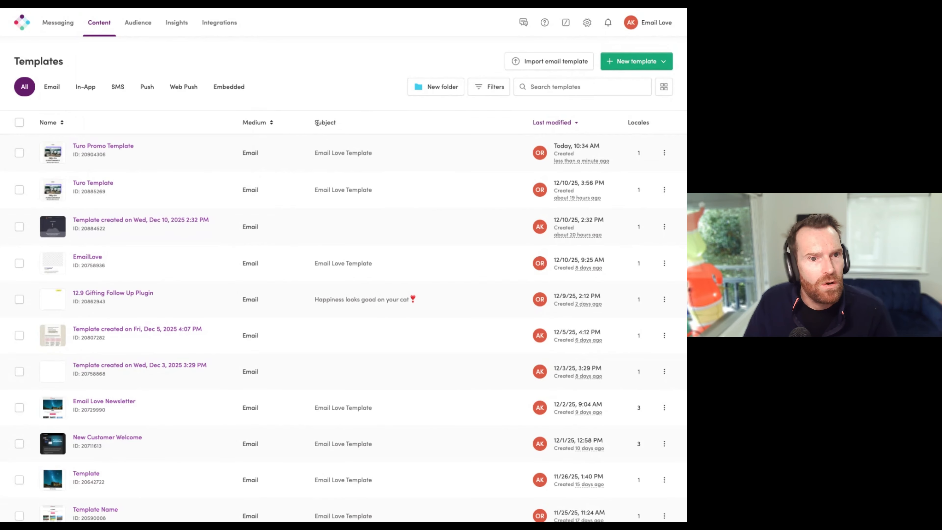
{"action": "left_click", "coordinate": [125, 147]}
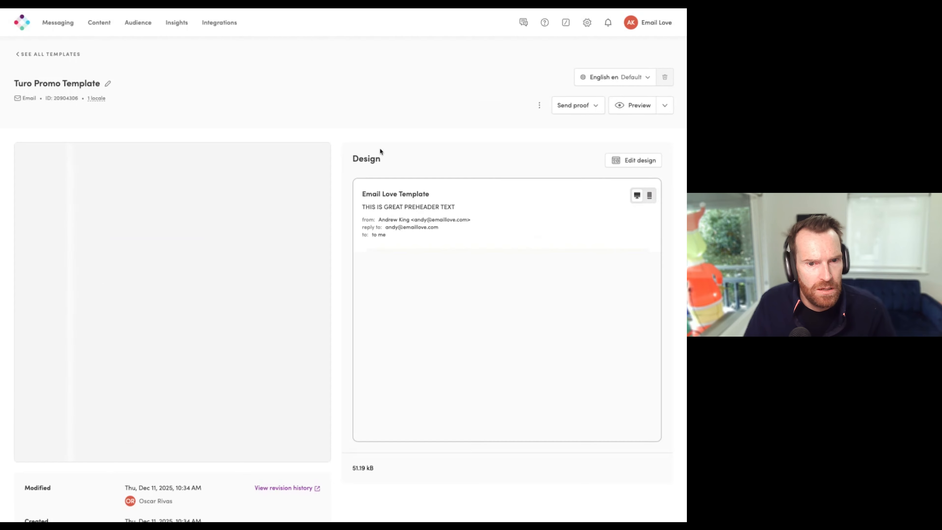
{"action": "scroll", "coordinate": [560, 265], "scroll_direction": "down", "scroll_amount": 10}
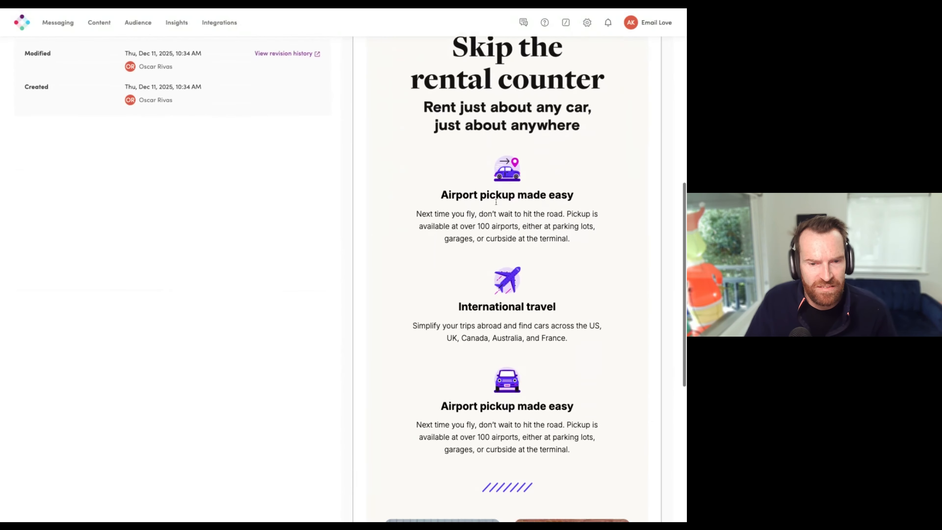
{"action": "scroll", "coordinate": [495, 202], "scroll_direction": "down", "scroll_amount": 5}
{"action": "scroll", "coordinate": [524, 220], "scroll_direction": "up", "scroll_amount": 12}
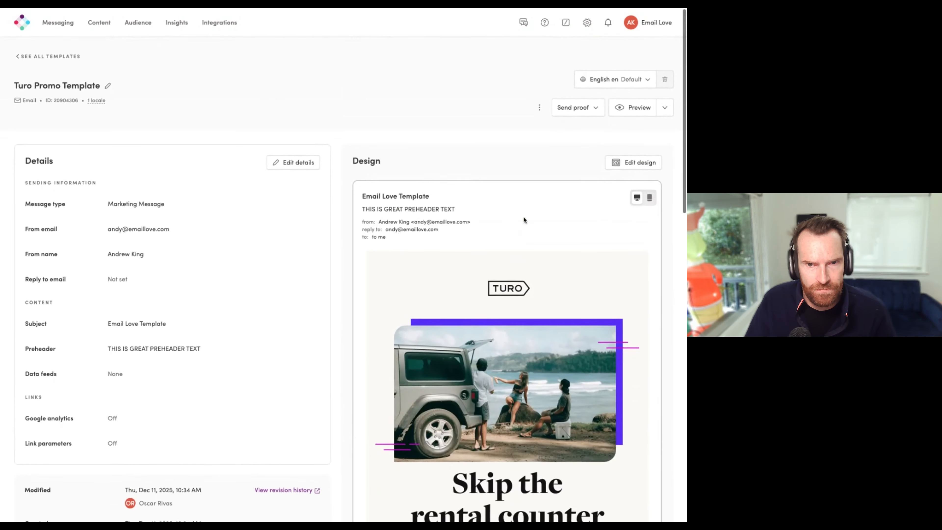
Step: Open the template's design for editing and switch the content editor from WYSIWYG to Side by Side
{"action": "left_click", "coordinate": [618, 162]}
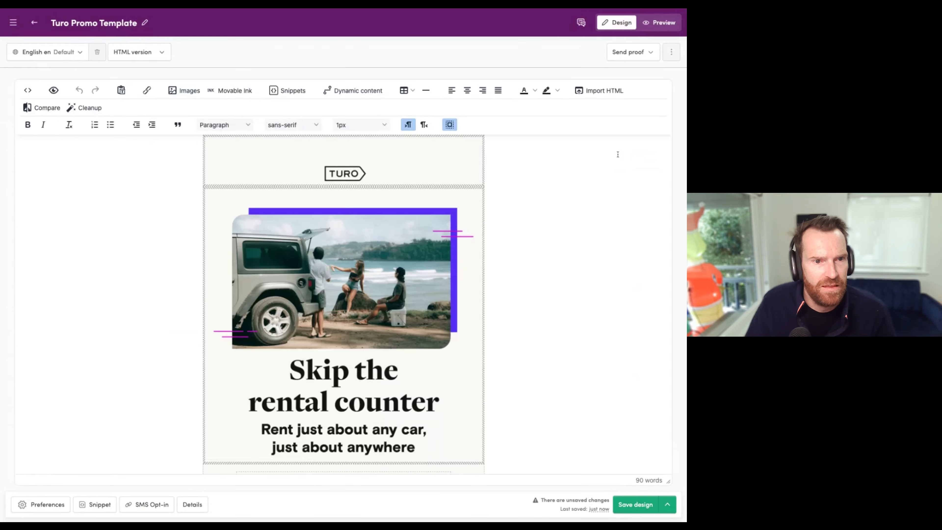
{"action": "scroll", "coordinate": [357, 396], "scroll_direction": "down", "scroll_amount": 6}
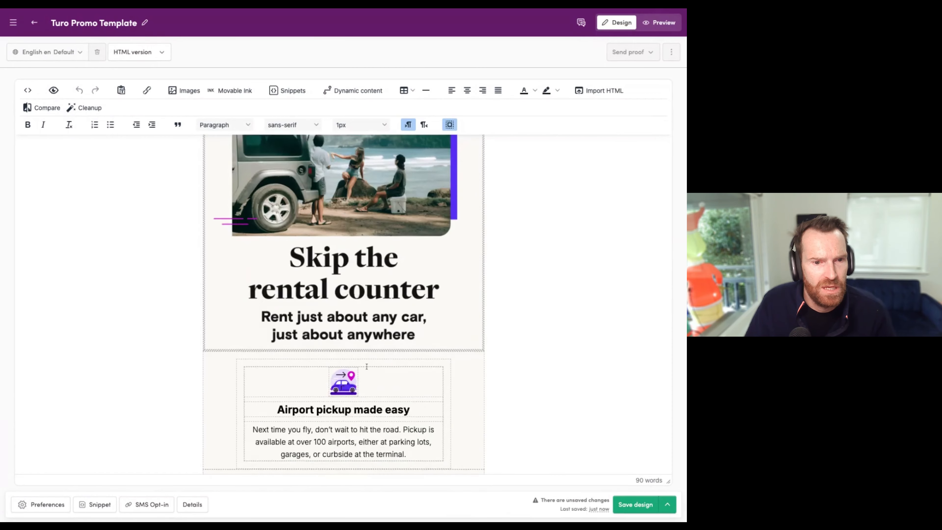
{"action": "left_click", "coordinate": [40, 505]}
{"action": "left_click", "coordinate": [349, 264]}
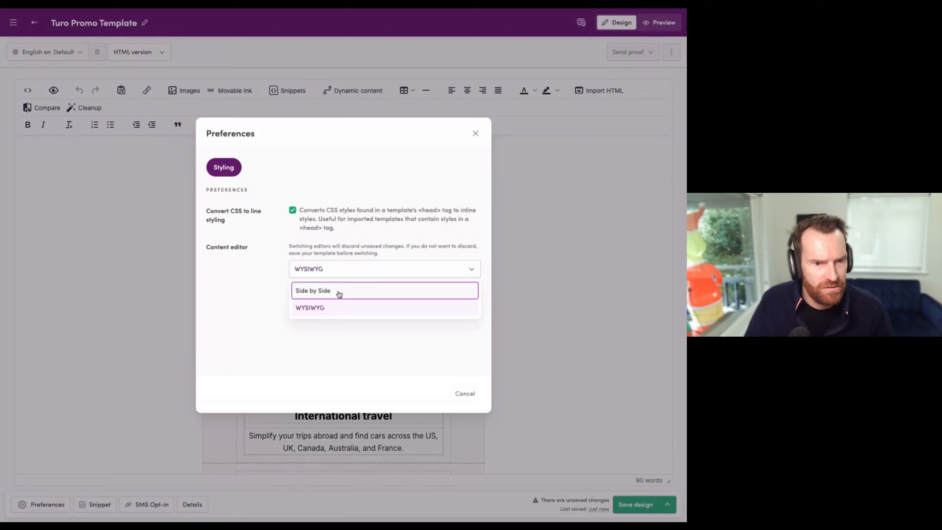
{"action": "left_click", "coordinate": [322, 291]}
{"action": "left_click", "coordinate": [466, 394]}
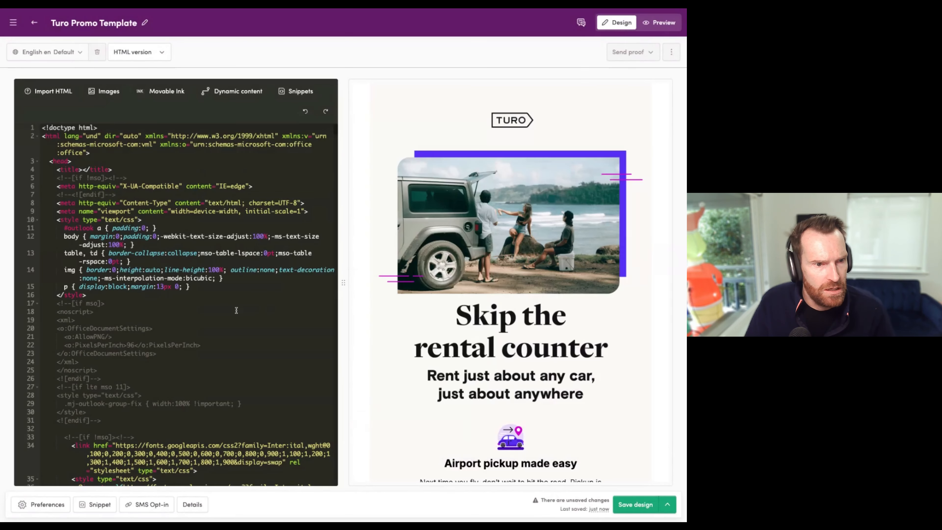
Step: Compare the template's HTML with its rendered email, and save the changes while switching from the design editor to the preview
{"action": "scroll", "coordinate": [236, 308], "scroll_direction": "down", "scroll_amount": 10}
{"action": "scroll", "coordinate": [236, 302], "scroll_direction": "down", "scroll_amount": 5}
{"action": "scroll", "coordinate": [449, 288], "scroll_direction": "down", "scroll_amount": 10}
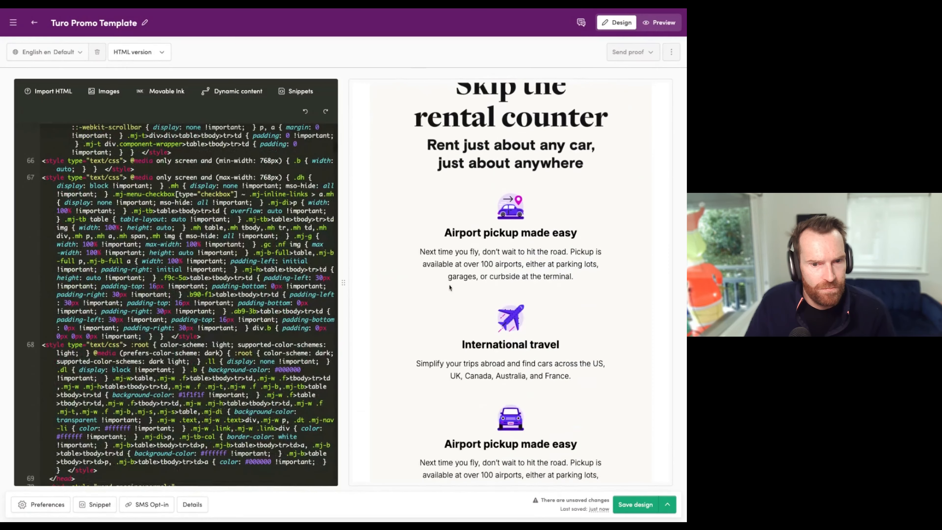
{"action": "scroll", "coordinate": [449, 286], "scroll_direction": "up", "scroll_amount": 10}
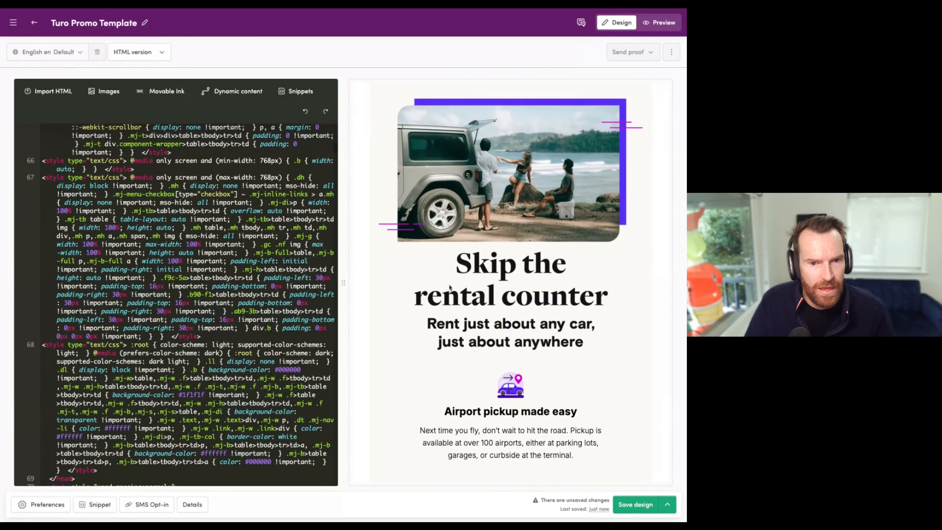
{"action": "scroll", "coordinate": [446, 337], "scroll_direction": "down", "scroll_amount": 5}
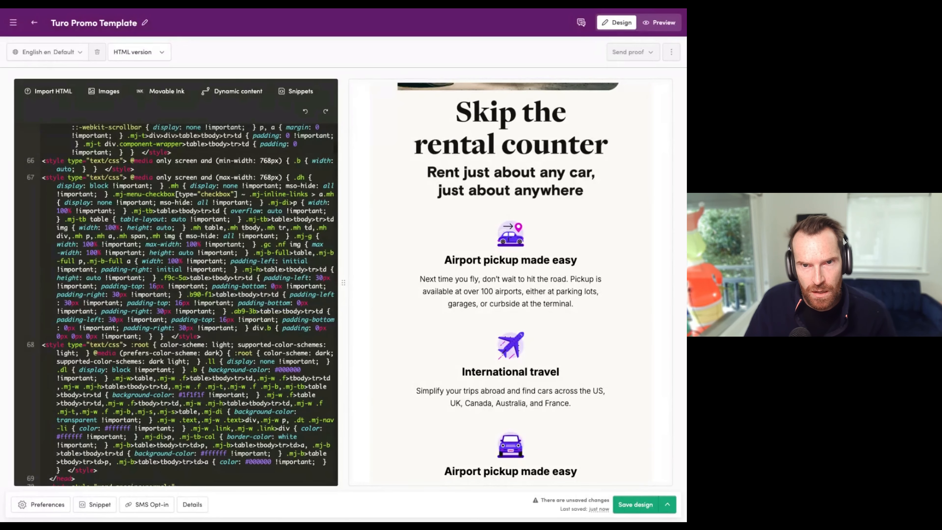
{"action": "left_click", "coordinate": [653, 22]}
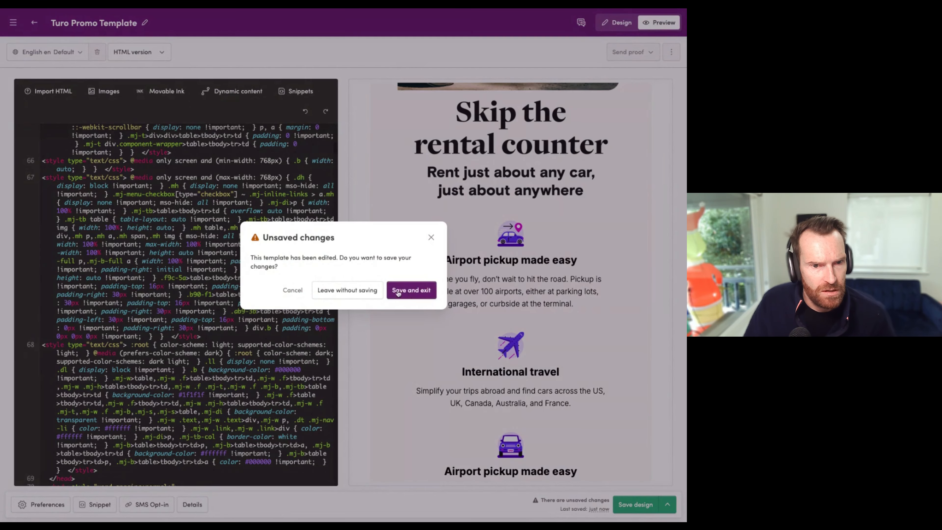
{"action": "left_click", "coordinate": [421, 294]}
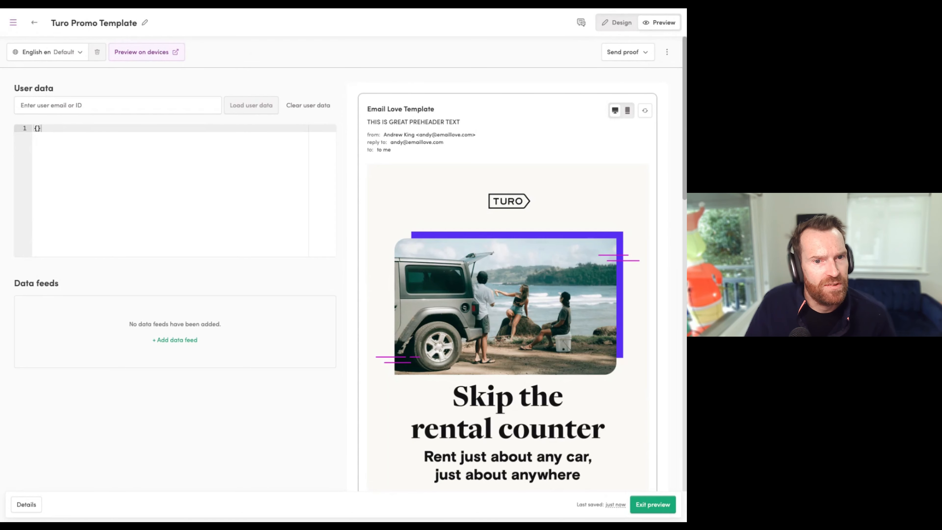
Step: Look over the rendered email in the preview and open the template's device previews for web clients
{"action": "scroll", "coordinate": [560, 366], "scroll_direction": "down", "scroll_amount": 4}
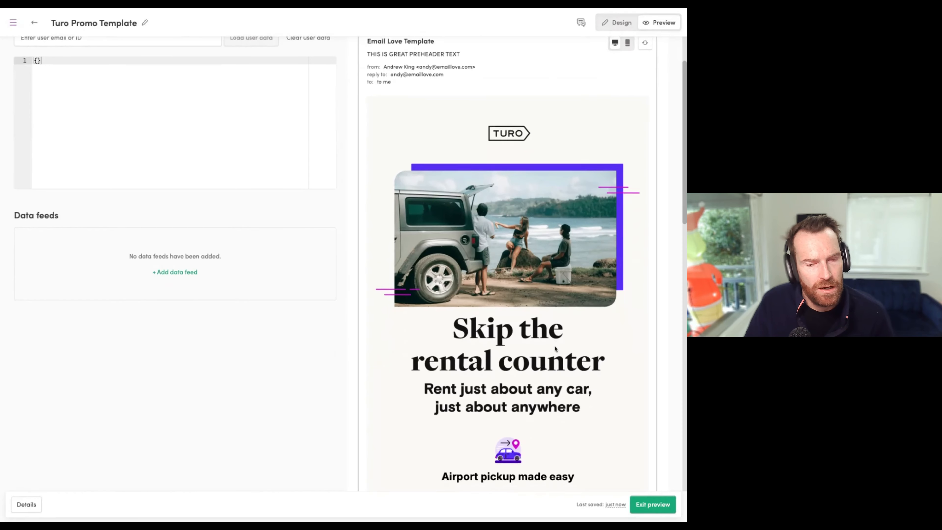
{"action": "scroll", "coordinate": [555, 348], "scroll_direction": "down", "scroll_amount": 2}
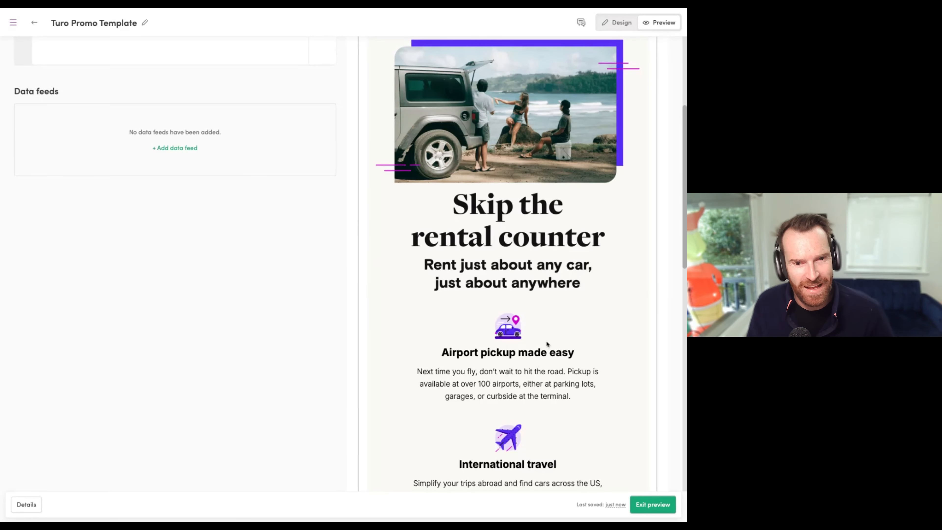
{"action": "scroll", "coordinate": [472, 304], "scroll_direction": "down", "scroll_amount": 3}
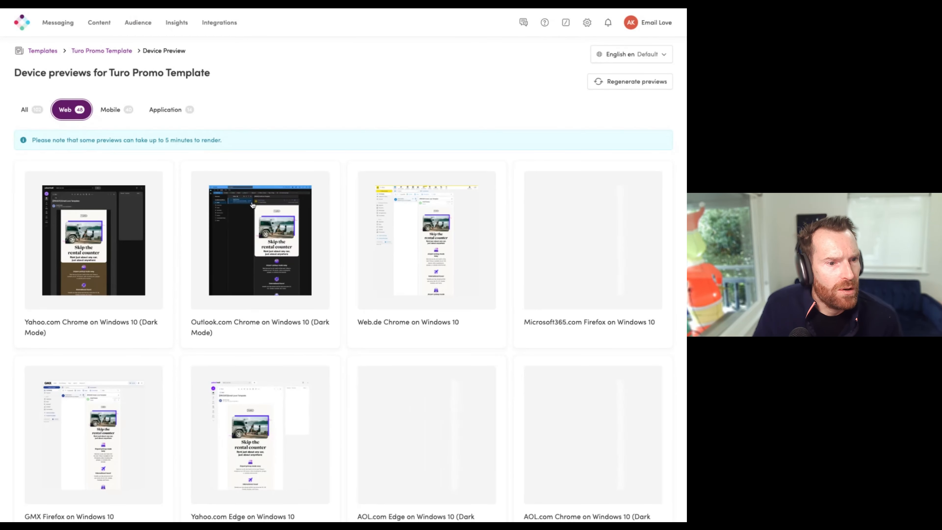
{"action": "scroll", "coordinate": [224, 241], "scroll_direction": "down", "scroll_amount": 1}
{"action": "scroll", "coordinate": [224, 241], "scroll_direction": "down", "scroll_amount": 2}
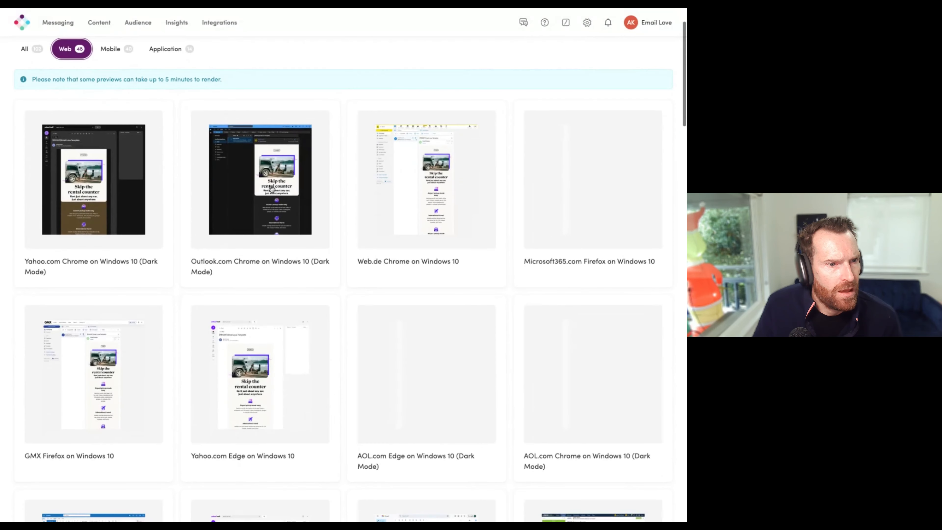
Step: Examine the enlarged dark mode previews for Yahoo.com Chrome and Outlook.com Chrome on Windows 10
{"action": "left_click", "coordinate": [85, 184]}
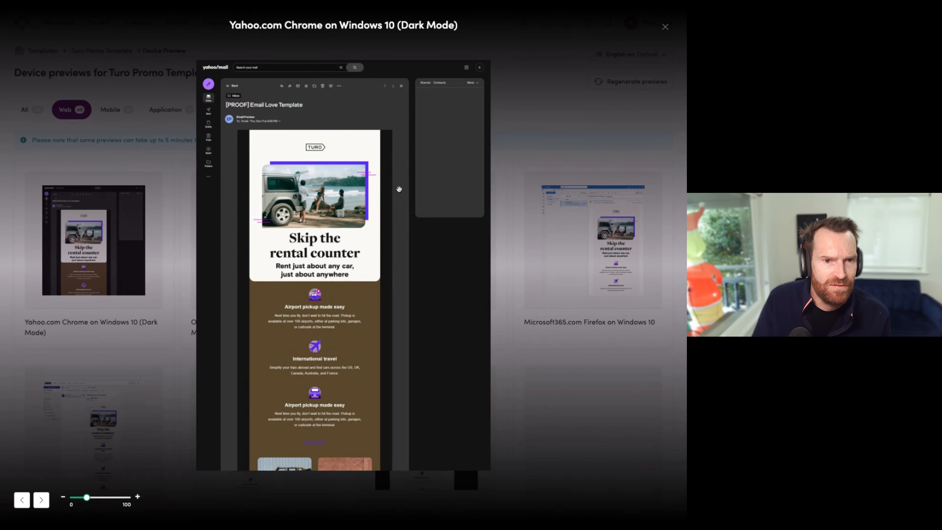
{"action": "left_click", "coordinate": [665, 28]}
{"action": "left_click", "coordinate": [271, 263]}
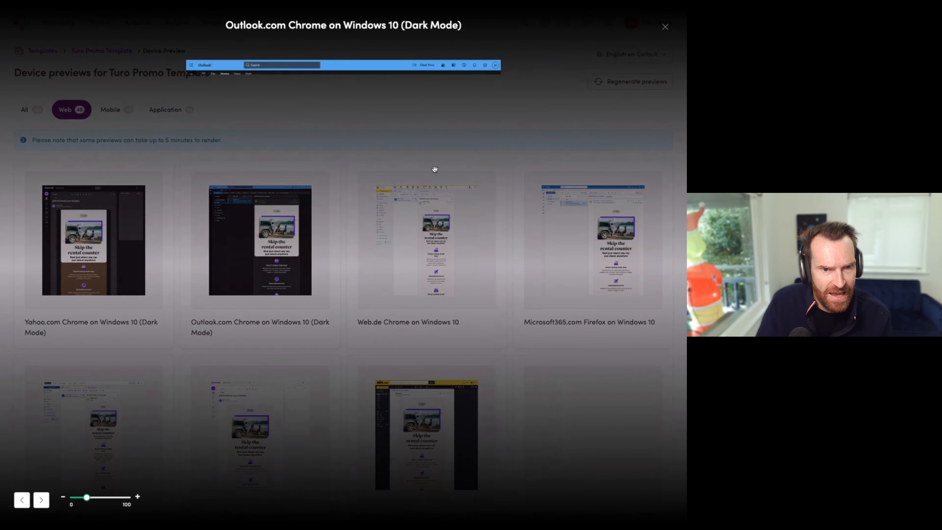
{"action": "scroll", "coordinate": [371, 223], "scroll_direction": "down", "scroll_amount": 5}
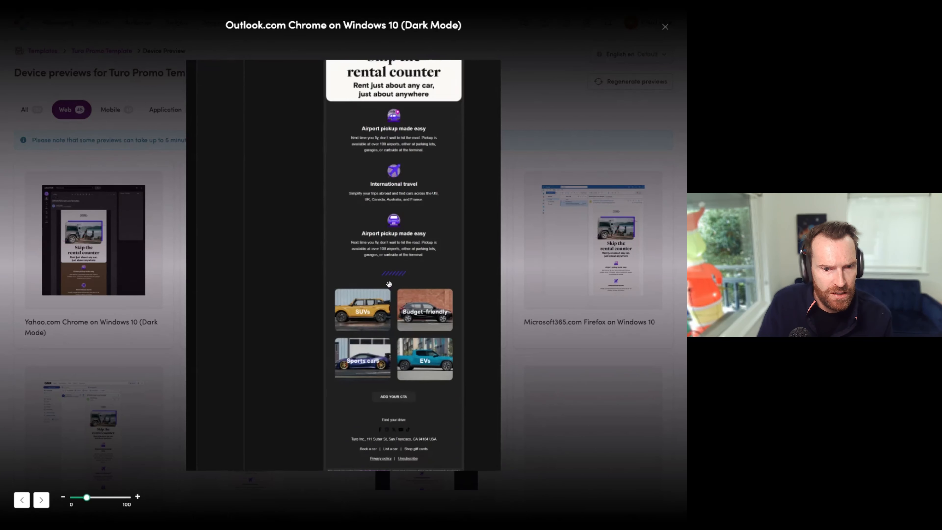
{"action": "scroll", "coordinate": [397, 230], "scroll_direction": "up", "scroll_amount": 5}
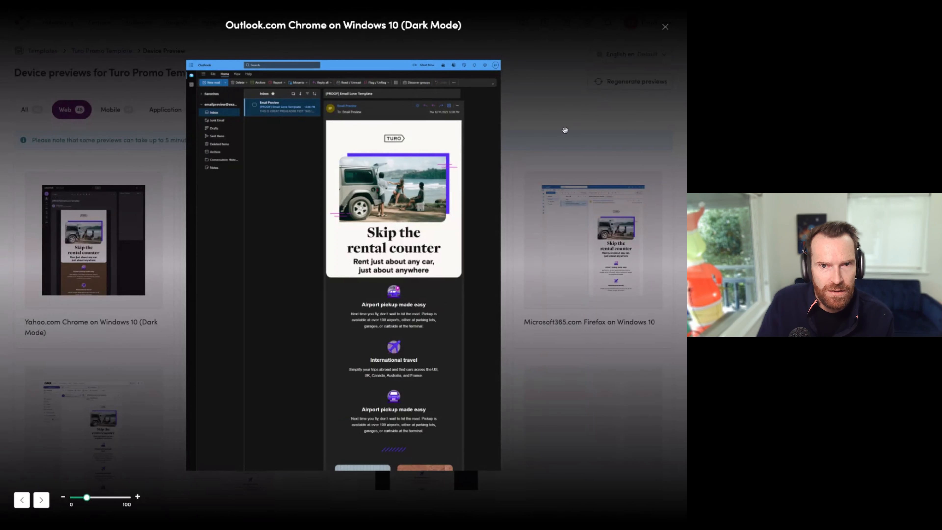
{"action": "left_click", "coordinate": [665, 27]}
{"action": "scroll", "coordinate": [415, 207], "scroll_direction": "down", "scroll_amount": 3}
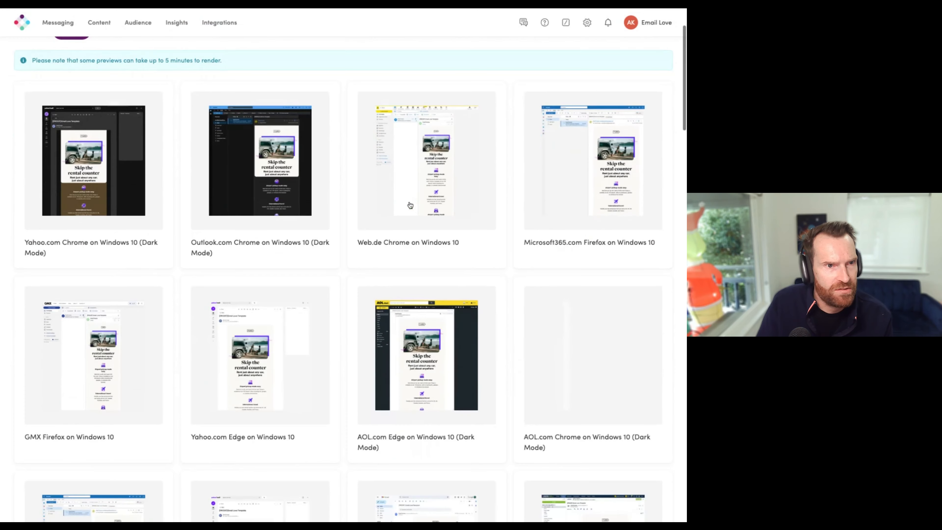
Step: Show the mobile previews and examine Gmail App Pixel 6 on Android 12 (Dark Mode) and iPhone 14 on iOS 16
{"action": "scroll", "coordinate": [167, 86], "scroll_direction": "up", "scroll_amount": 3}
{"action": "scroll", "coordinate": [155, 92], "scroll_direction": "down", "scroll_amount": 1}
{"action": "left_click", "coordinate": [116, 110]}
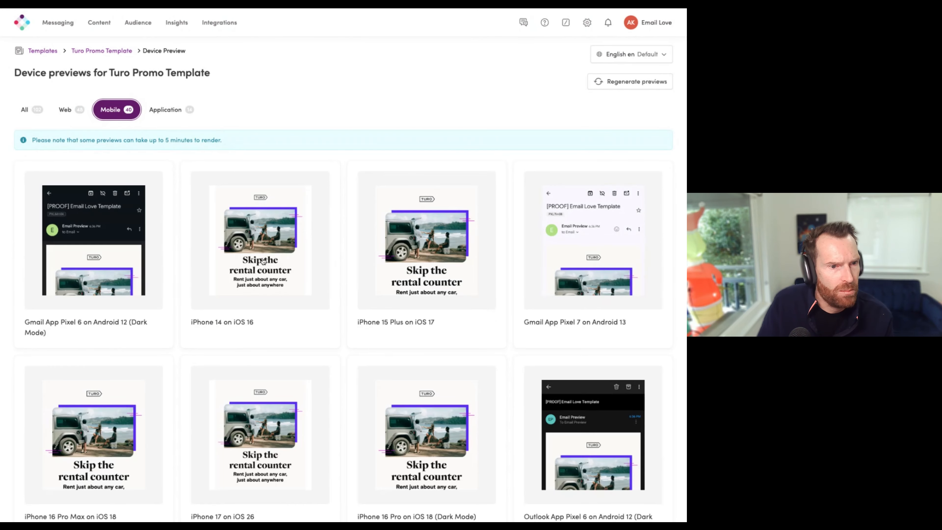
{"action": "left_click", "coordinate": [98, 276]}
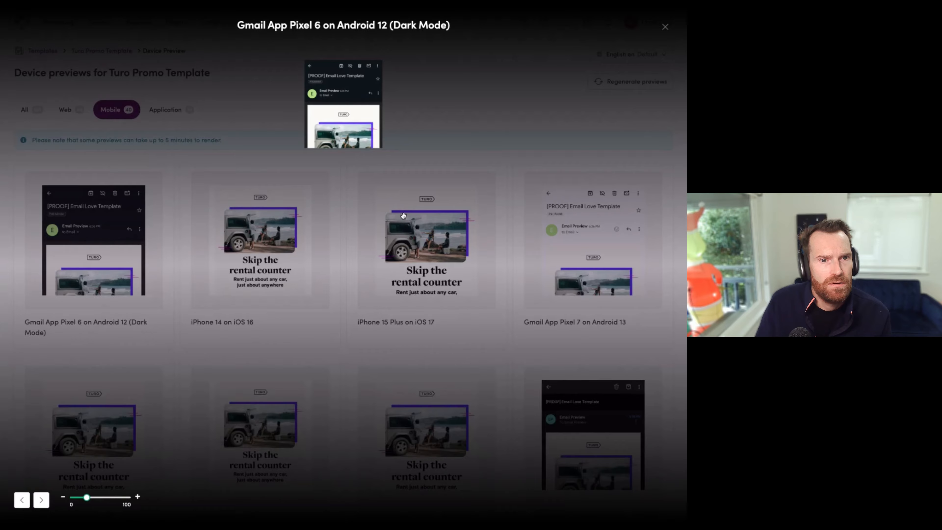
{"action": "left_click", "coordinate": [665, 26]}
{"action": "left_click", "coordinate": [298, 254]}
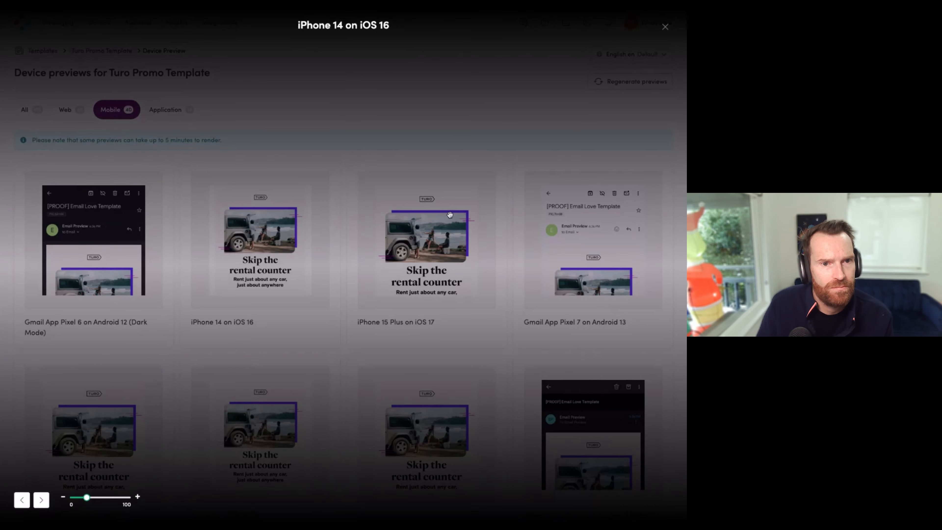
{"action": "left_click", "coordinate": [665, 26]}
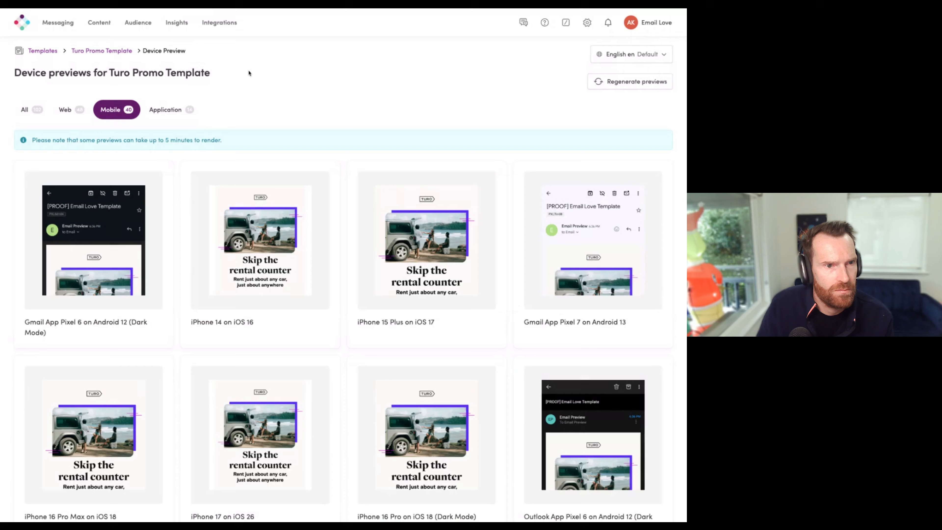
Step: Check the application previews and browse through the web client previews for Windows 10
{"action": "left_click", "coordinate": [167, 112]}
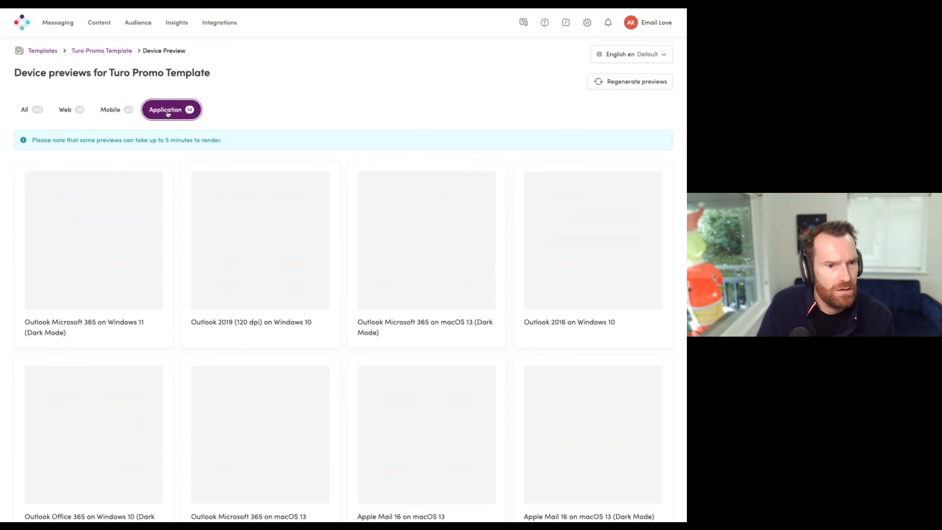
{"action": "left_click", "coordinate": [65, 111]}
{"action": "scroll", "coordinate": [284, 292], "scroll_direction": "down", "scroll_amount": 10}
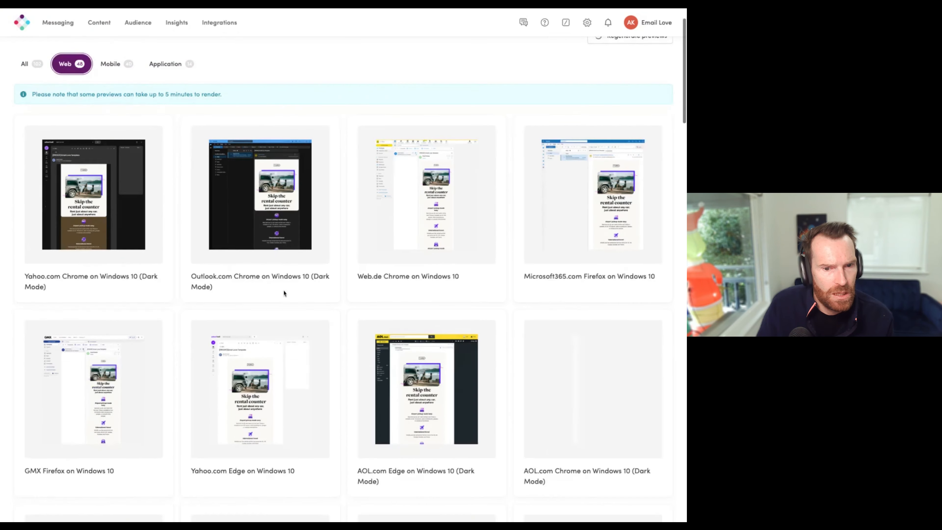
{"action": "scroll", "coordinate": [284, 293], "scroll_direction": "down", "scroll_amount": 6}
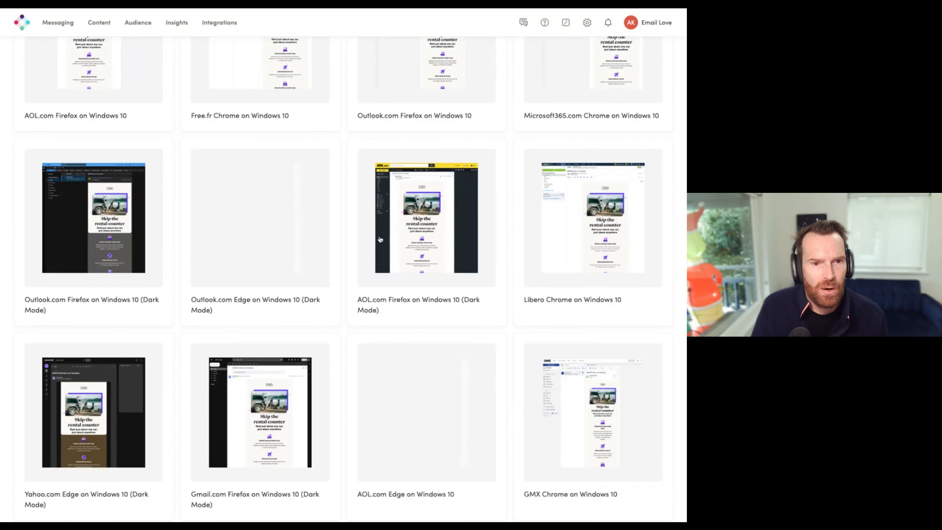
{"action": "scroll", "coordinate": [349, 179], "scroll_direction": "up", "scroll_amount": 5}
{"action": "scroll", "coordinate": [349, 179], "scroll_direction": "up", "scroll_amount": 12}
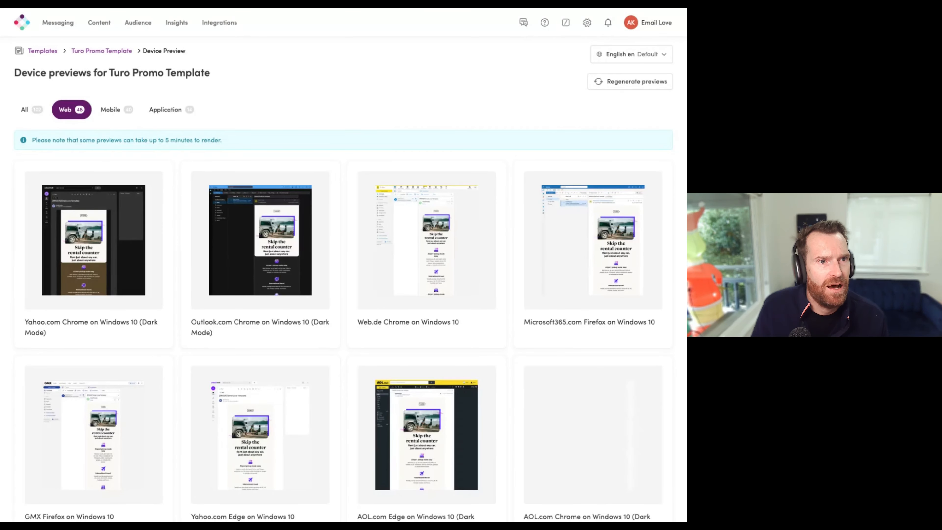
Step: Return to the Turo Promo Template preview and check the recipient options for sending a proof
{"action": "left_click", "coordinate": [252, 2]}
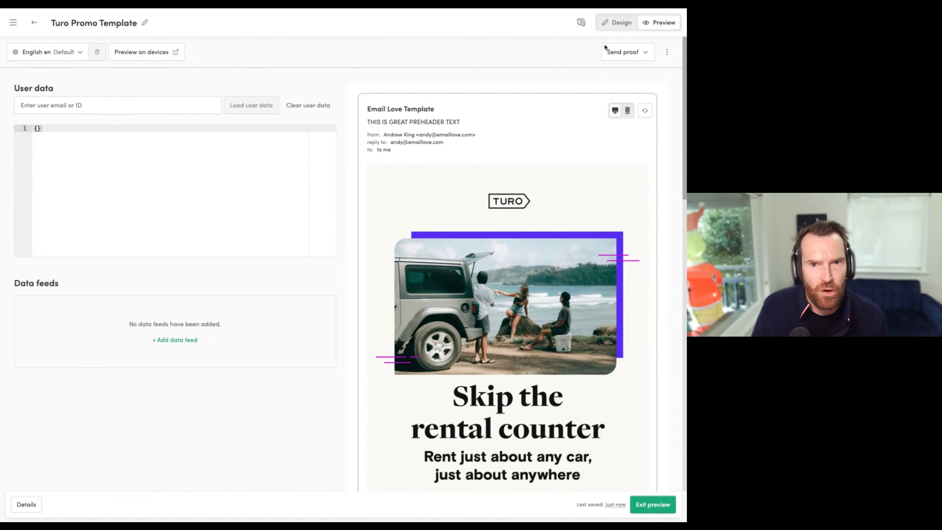
{"action": "left_click", "coordinate": [637, 54]}
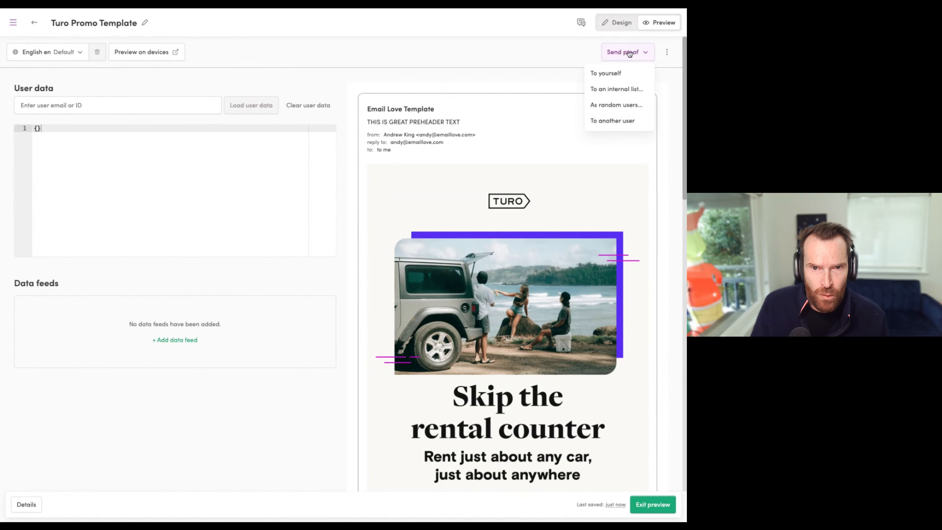
{"action": "left_click", "coordinate": [485, 56]}
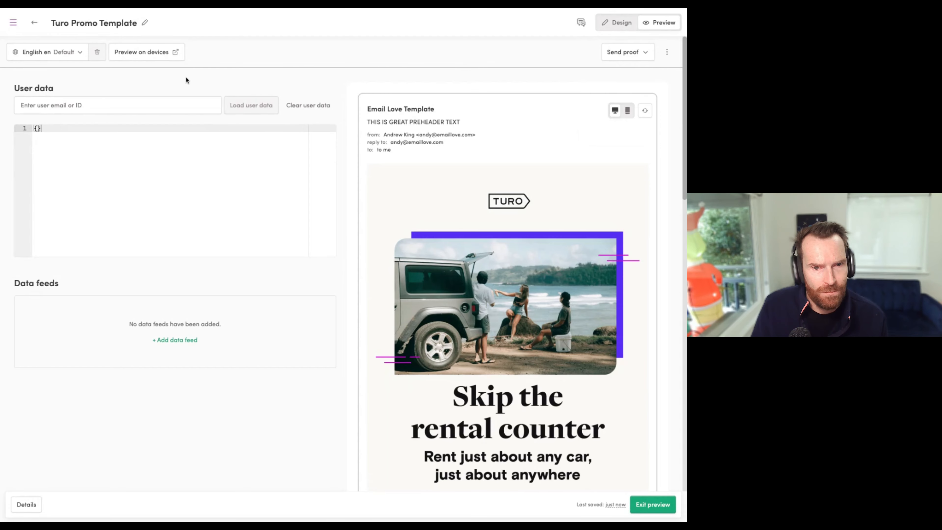
Step: Look over the rendered email in the preview and go back to the template's details page
{"action": "scroll", "coordinate": [541, 291], "scroll_direction": "down", "scroll_amount": 6}
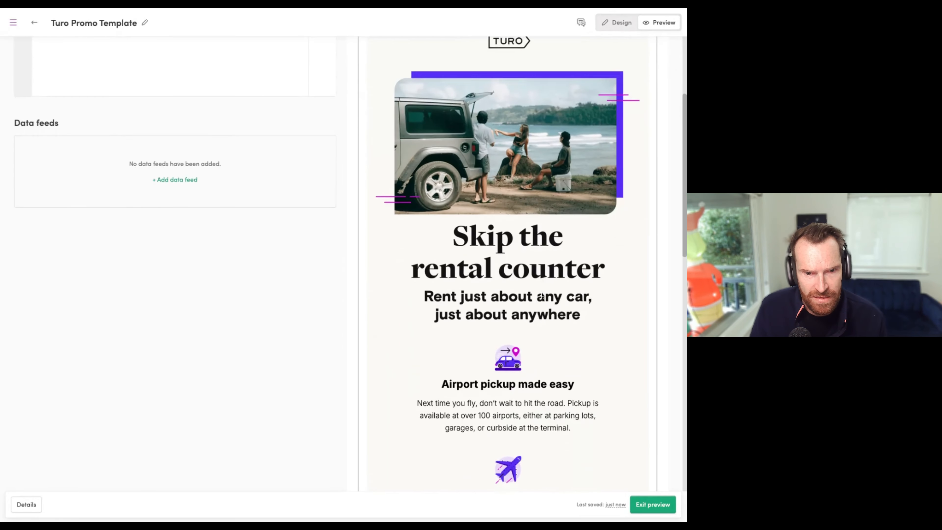
{"action": "scroll", "coordinate": [568, 277], "scroll_direction": "up", "scroll_amount": 6}
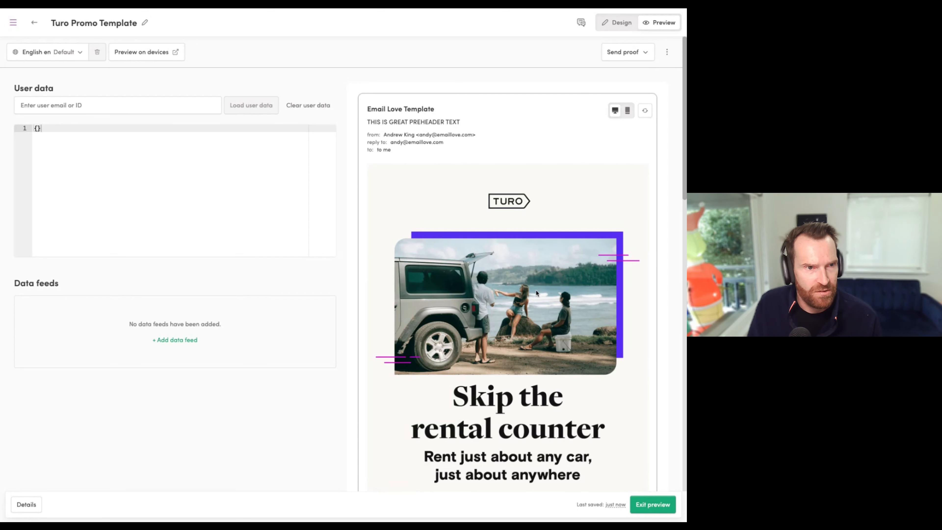
{"action": "left_click", "coordinate": [34, 23]}
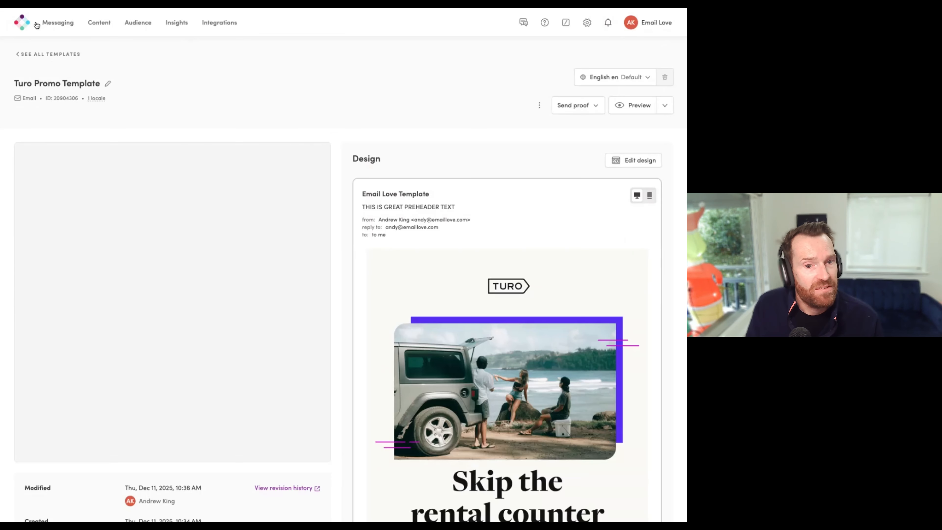